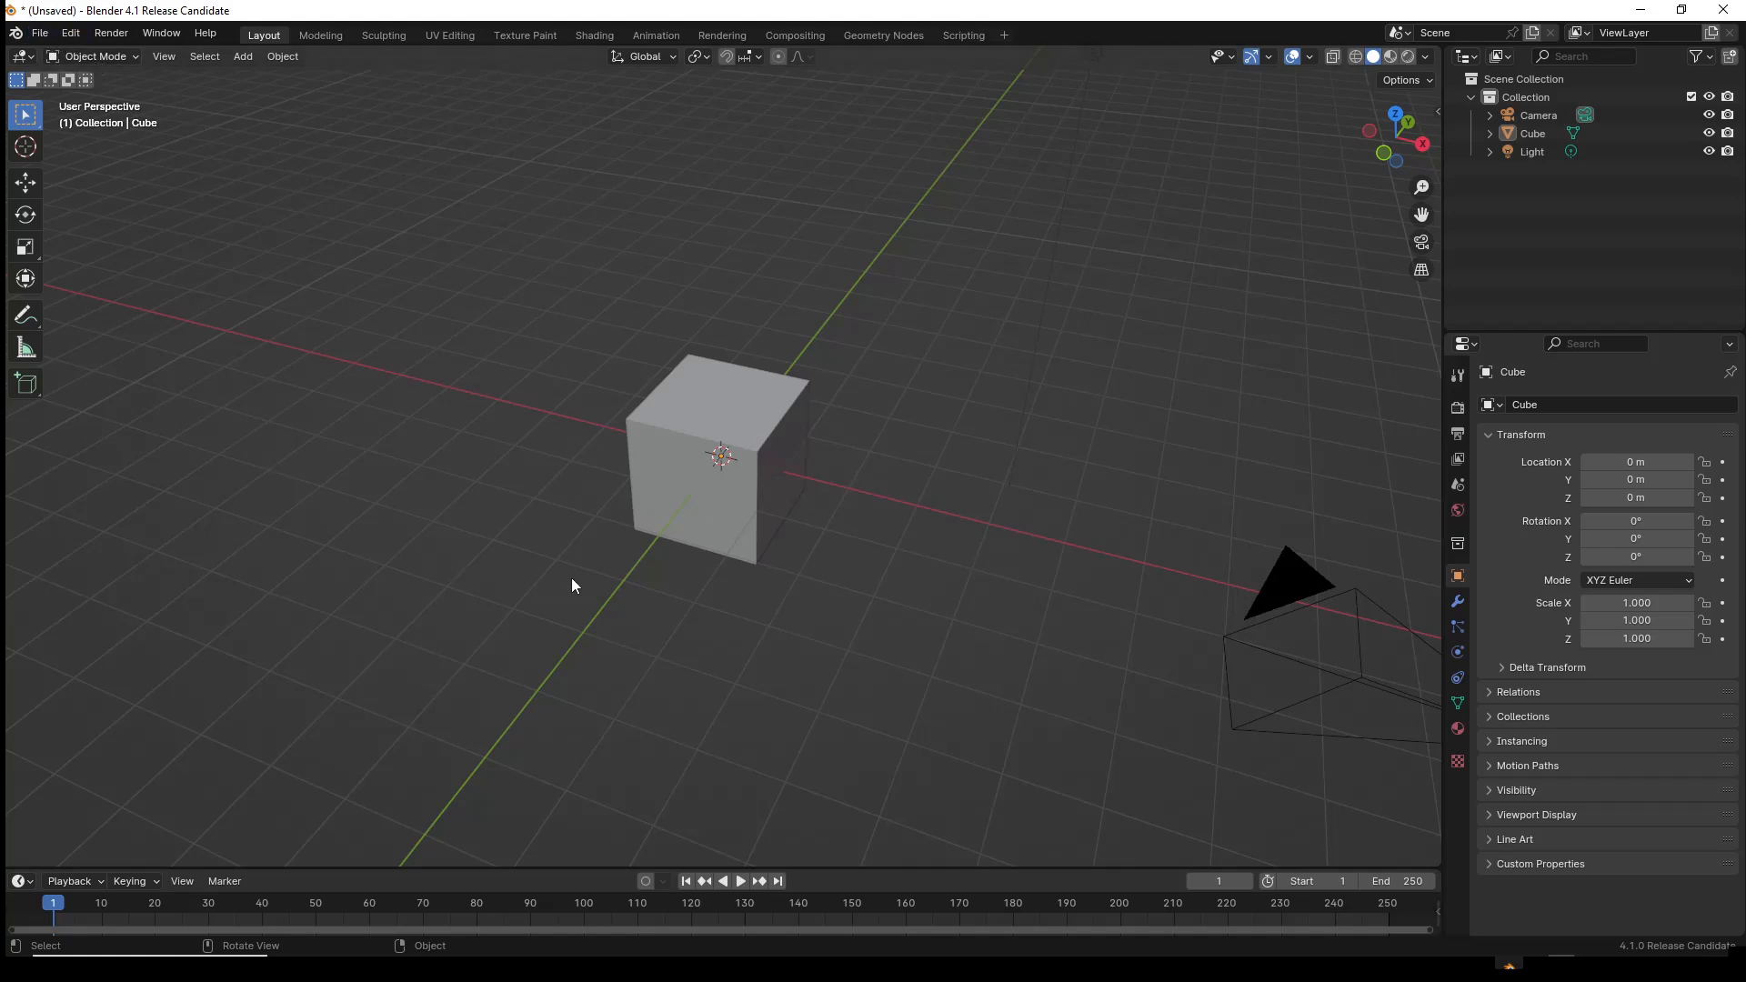
- Delete the default cube and add a Bézier curve at the world origin
{"action": "left_click", "coordinate": [771, 422]}
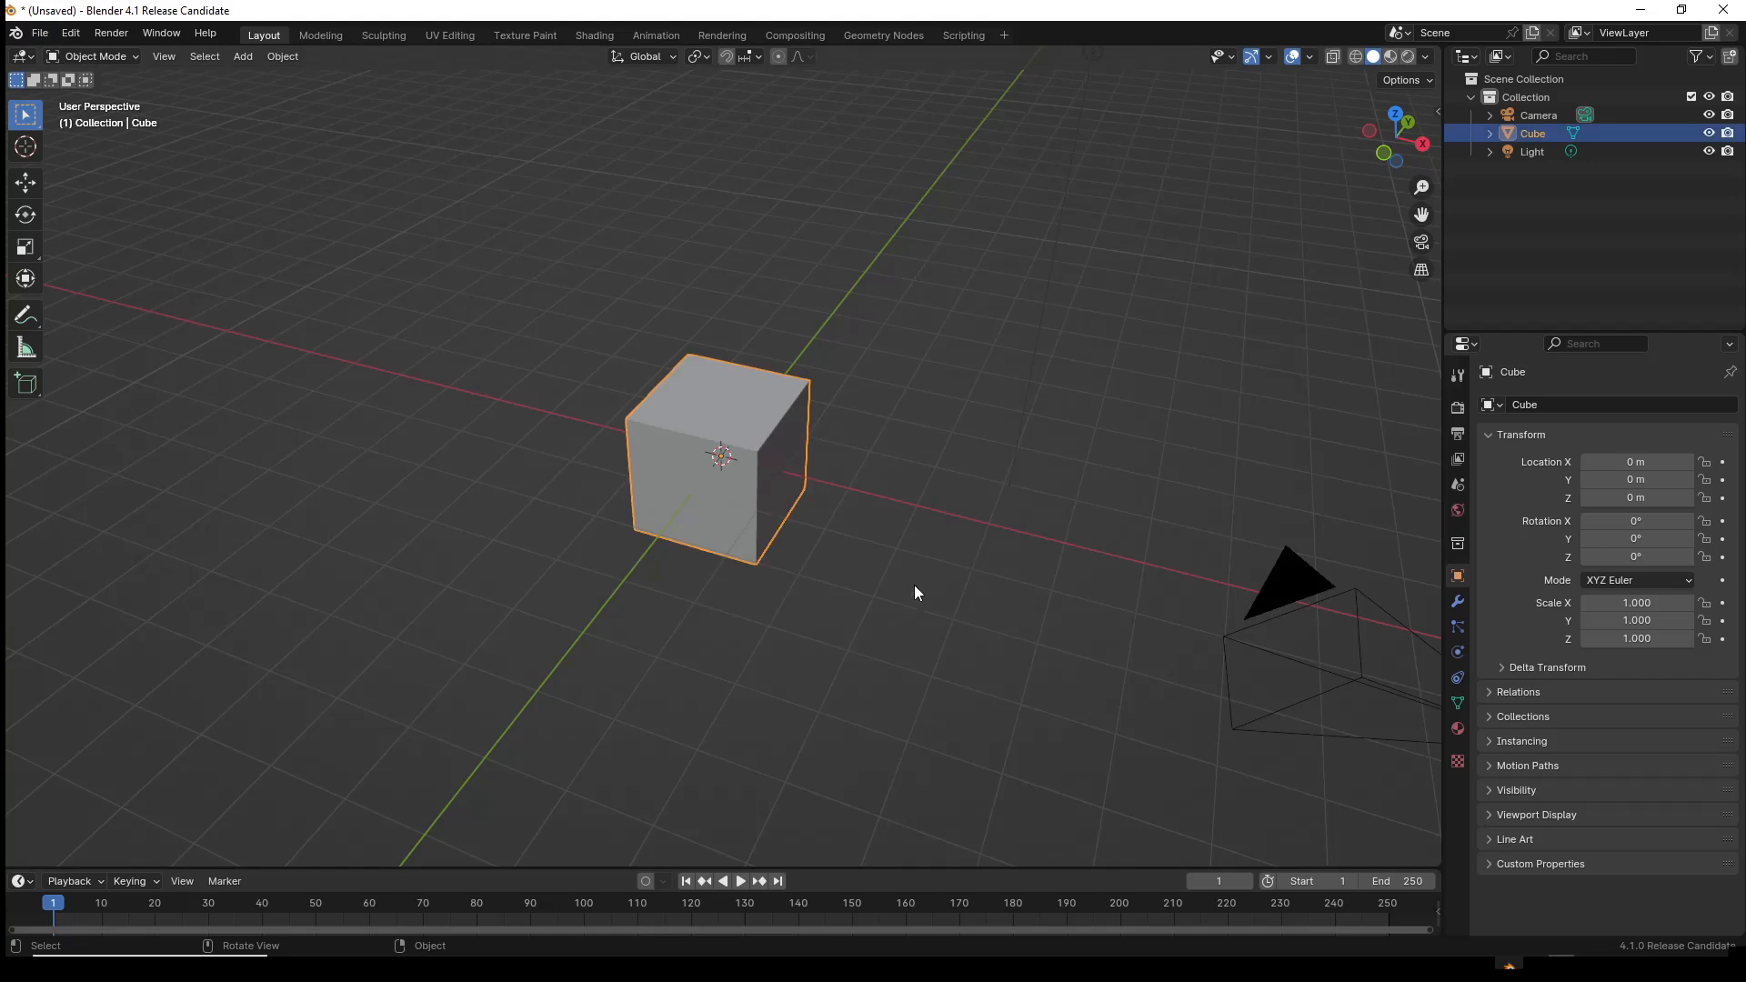
{"action": "key", "text": "Delete"}
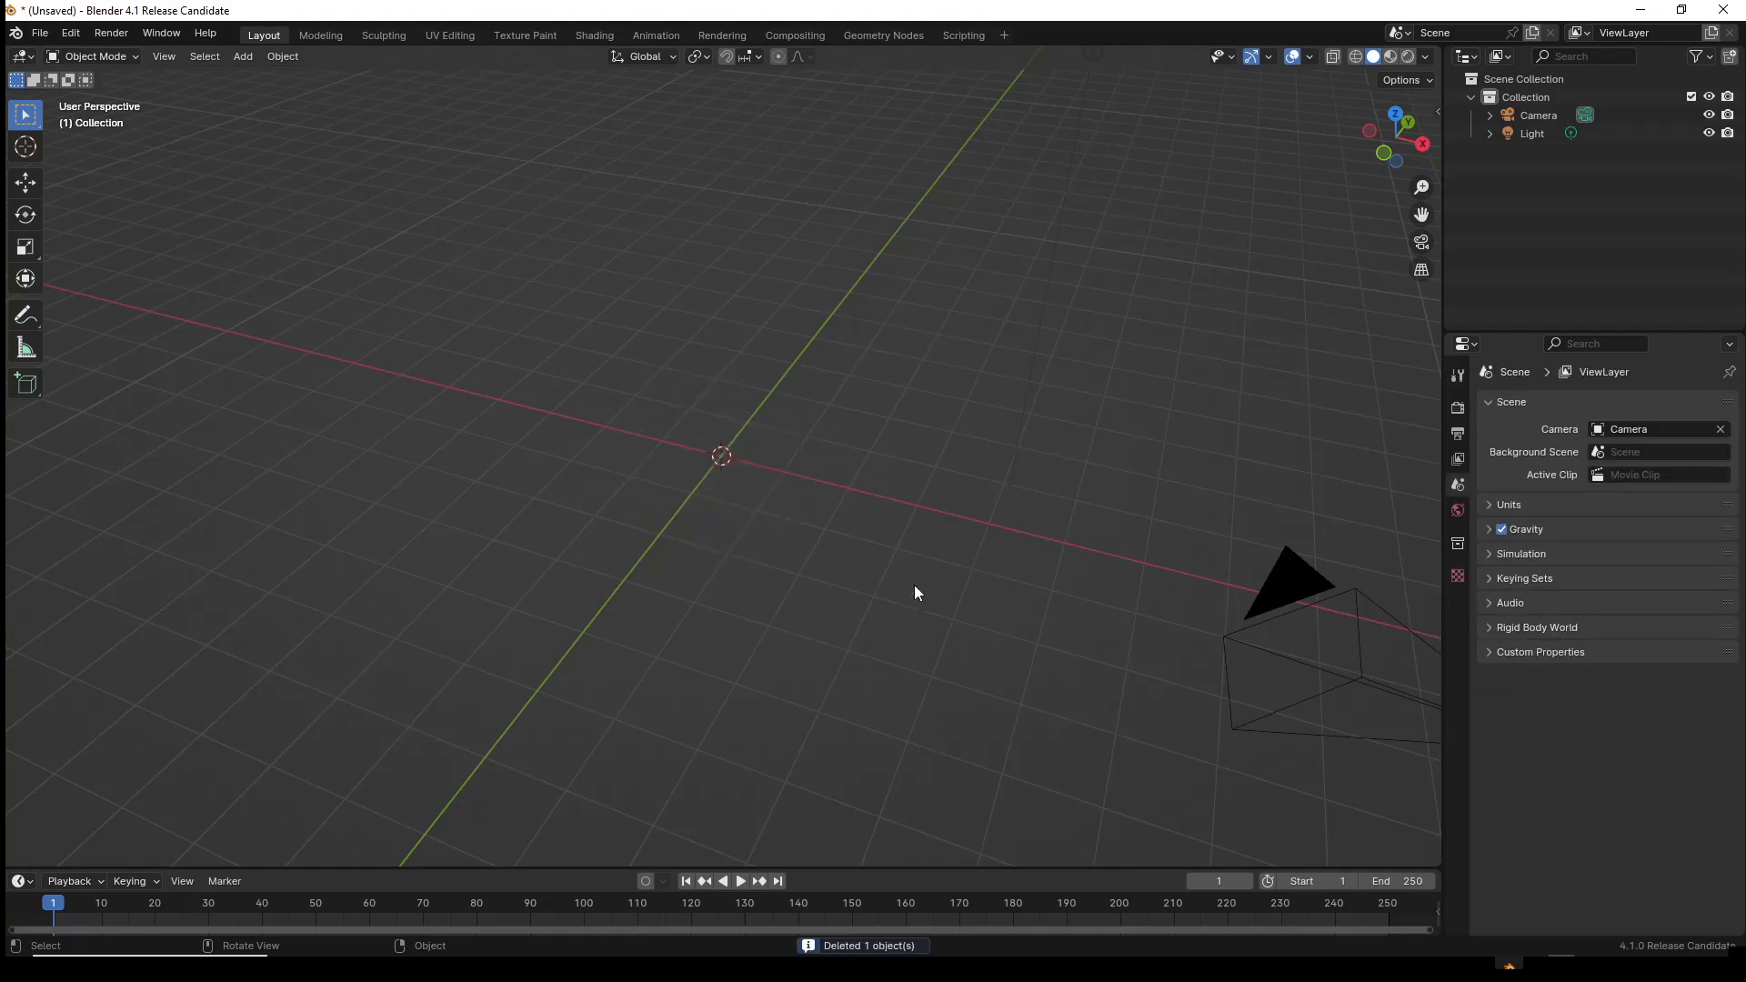
{"action": "middle_click_drag", "start_coordinate": [914, 587], "coordinate": [849, 563]}
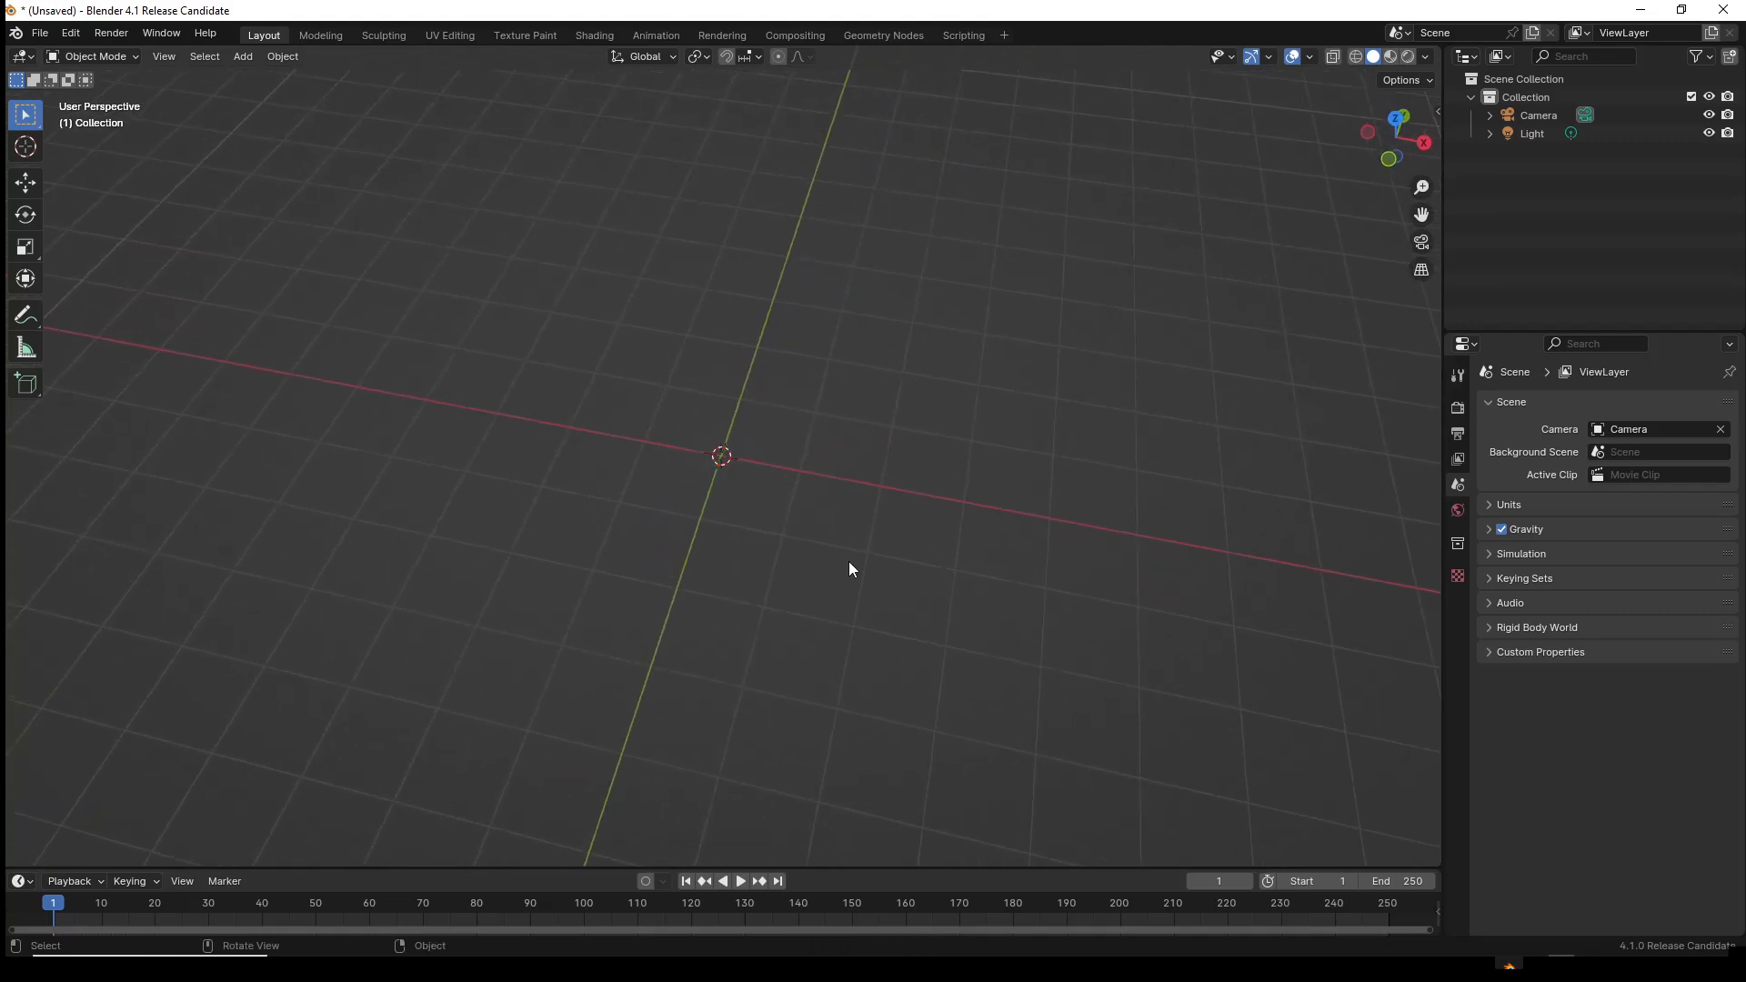
{"action": "key", "text": "q"}
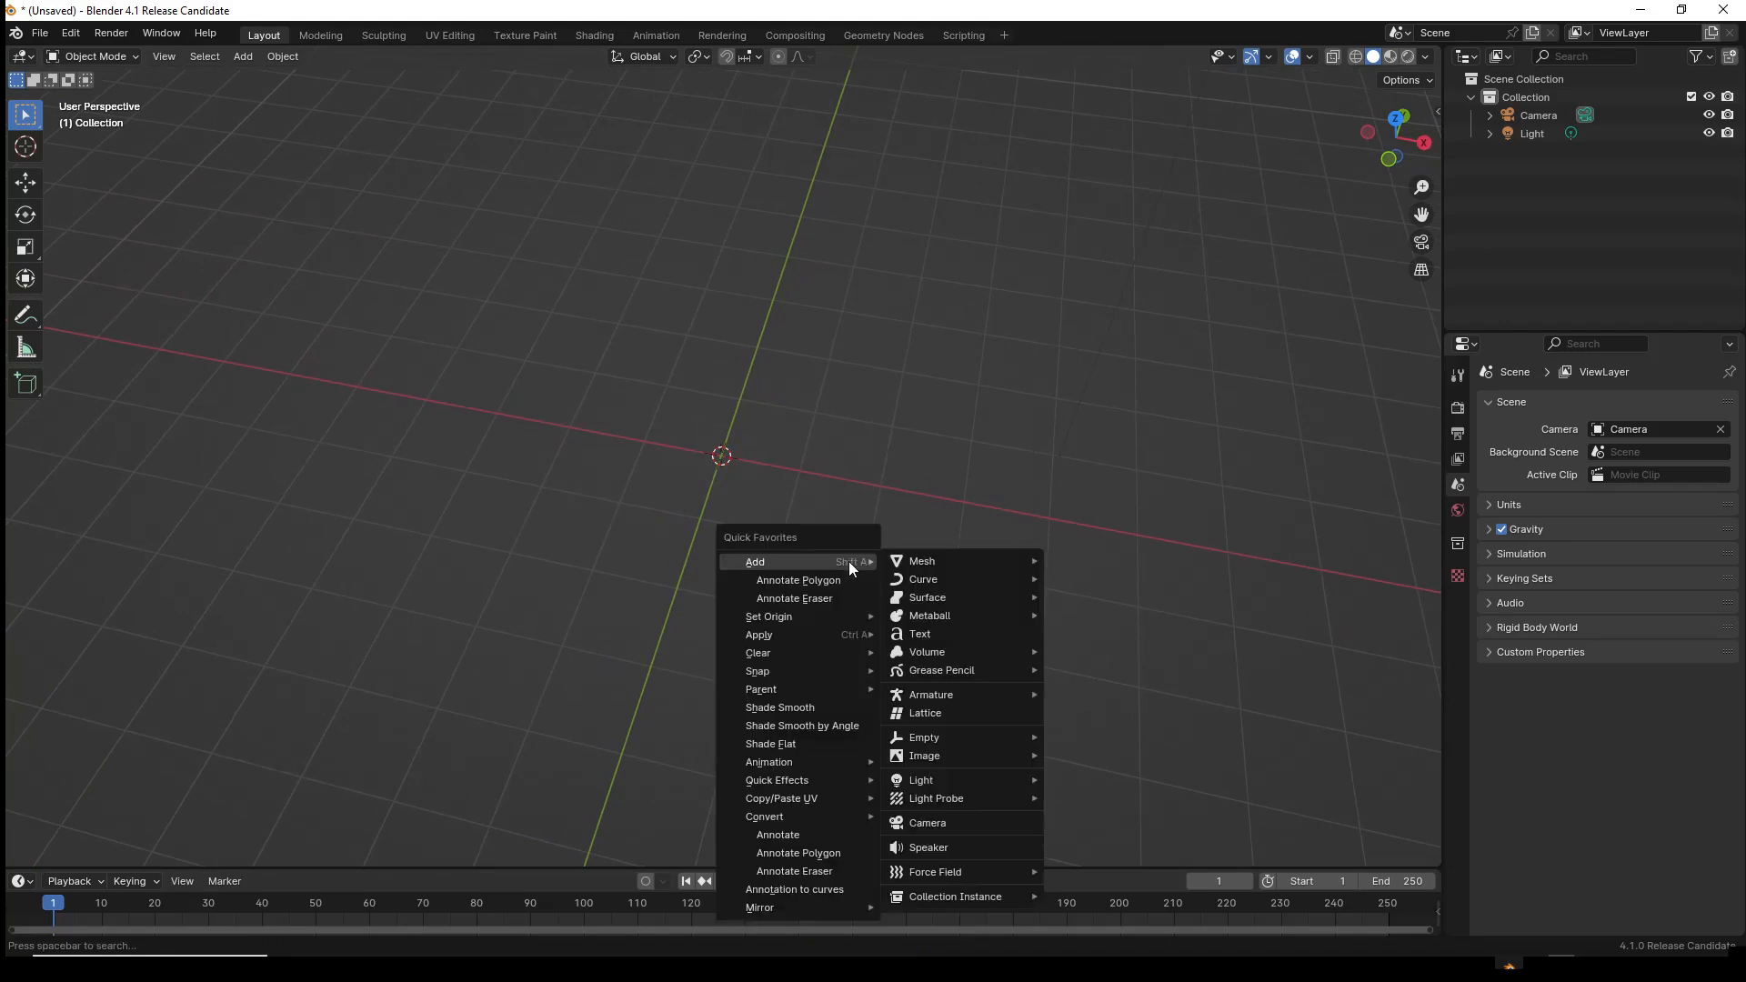
{"action": "mouse_move", "coordinate": [800, 564]}
{"action": "mouse_move", "coordinate": [897, 564]}
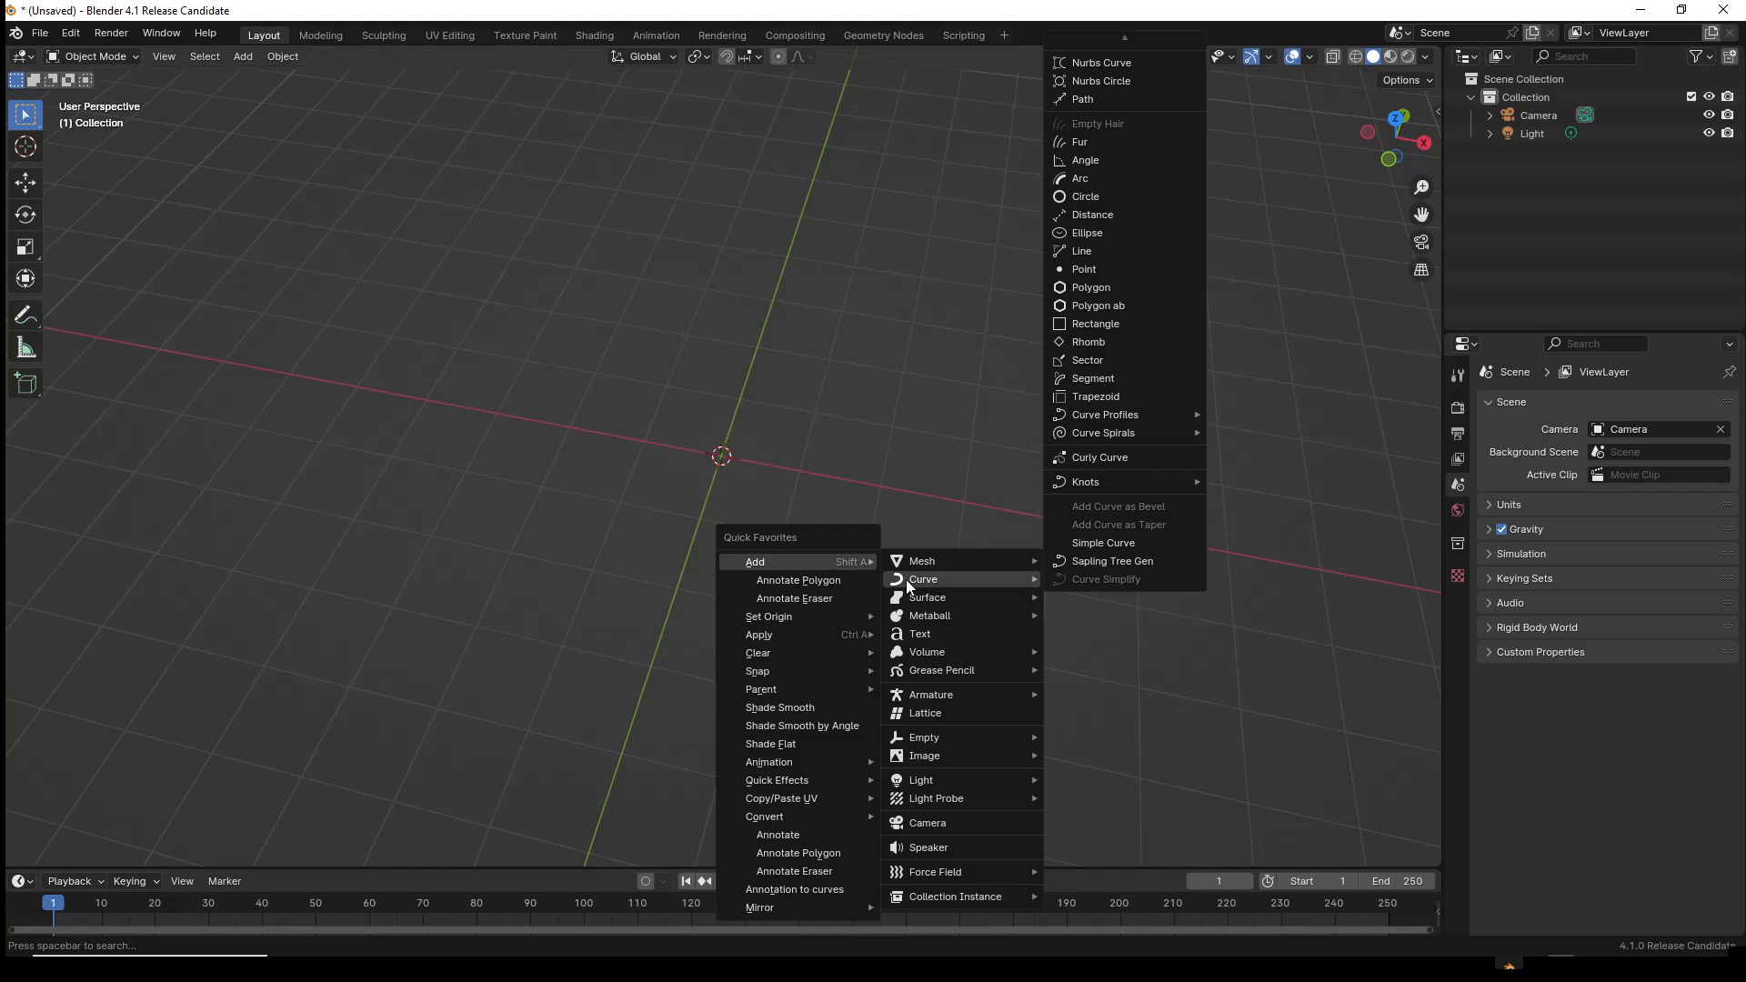
{"action": "scroll", "coordinate": [1072, 69], "scroll_direction": "up", "scroll_amount": 1}
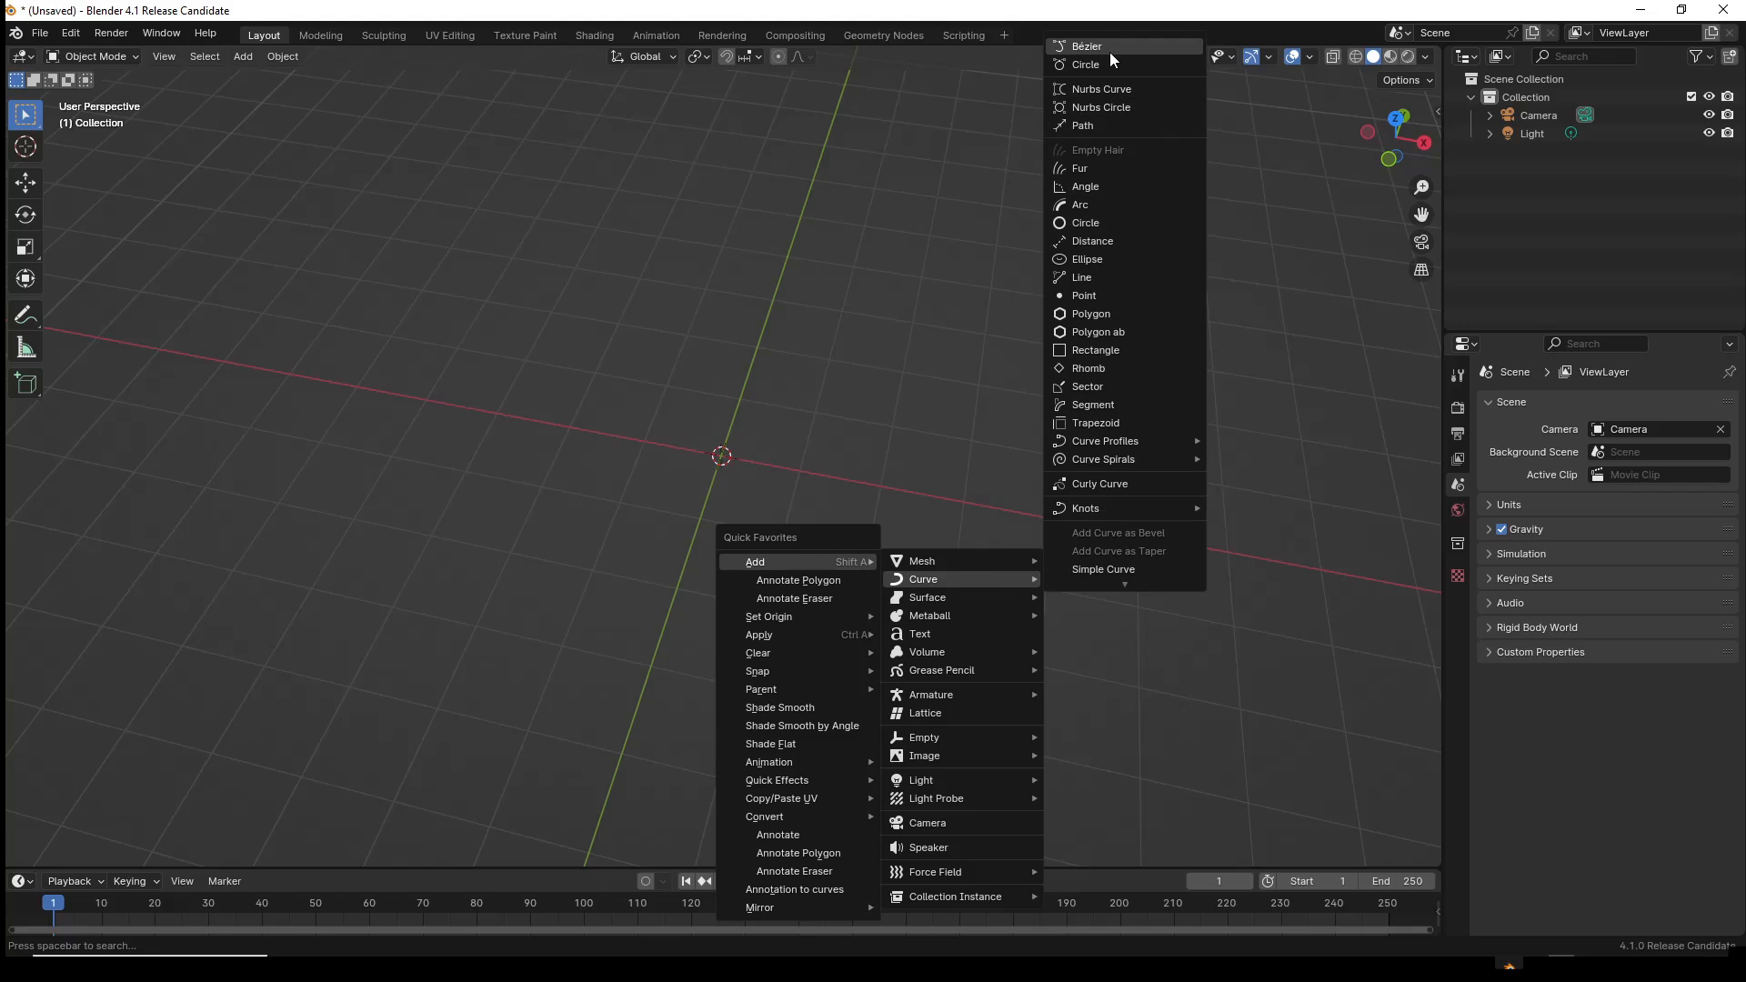
{"action": "left_click", "coordinate": [1109, 51]}
- Move the Bézier curve about 3.75 m in the negative direction along the global Y axis
{"action": "middle_click_drag", "start_coordinate": [936, 573], "coordinate": [970, 641]}
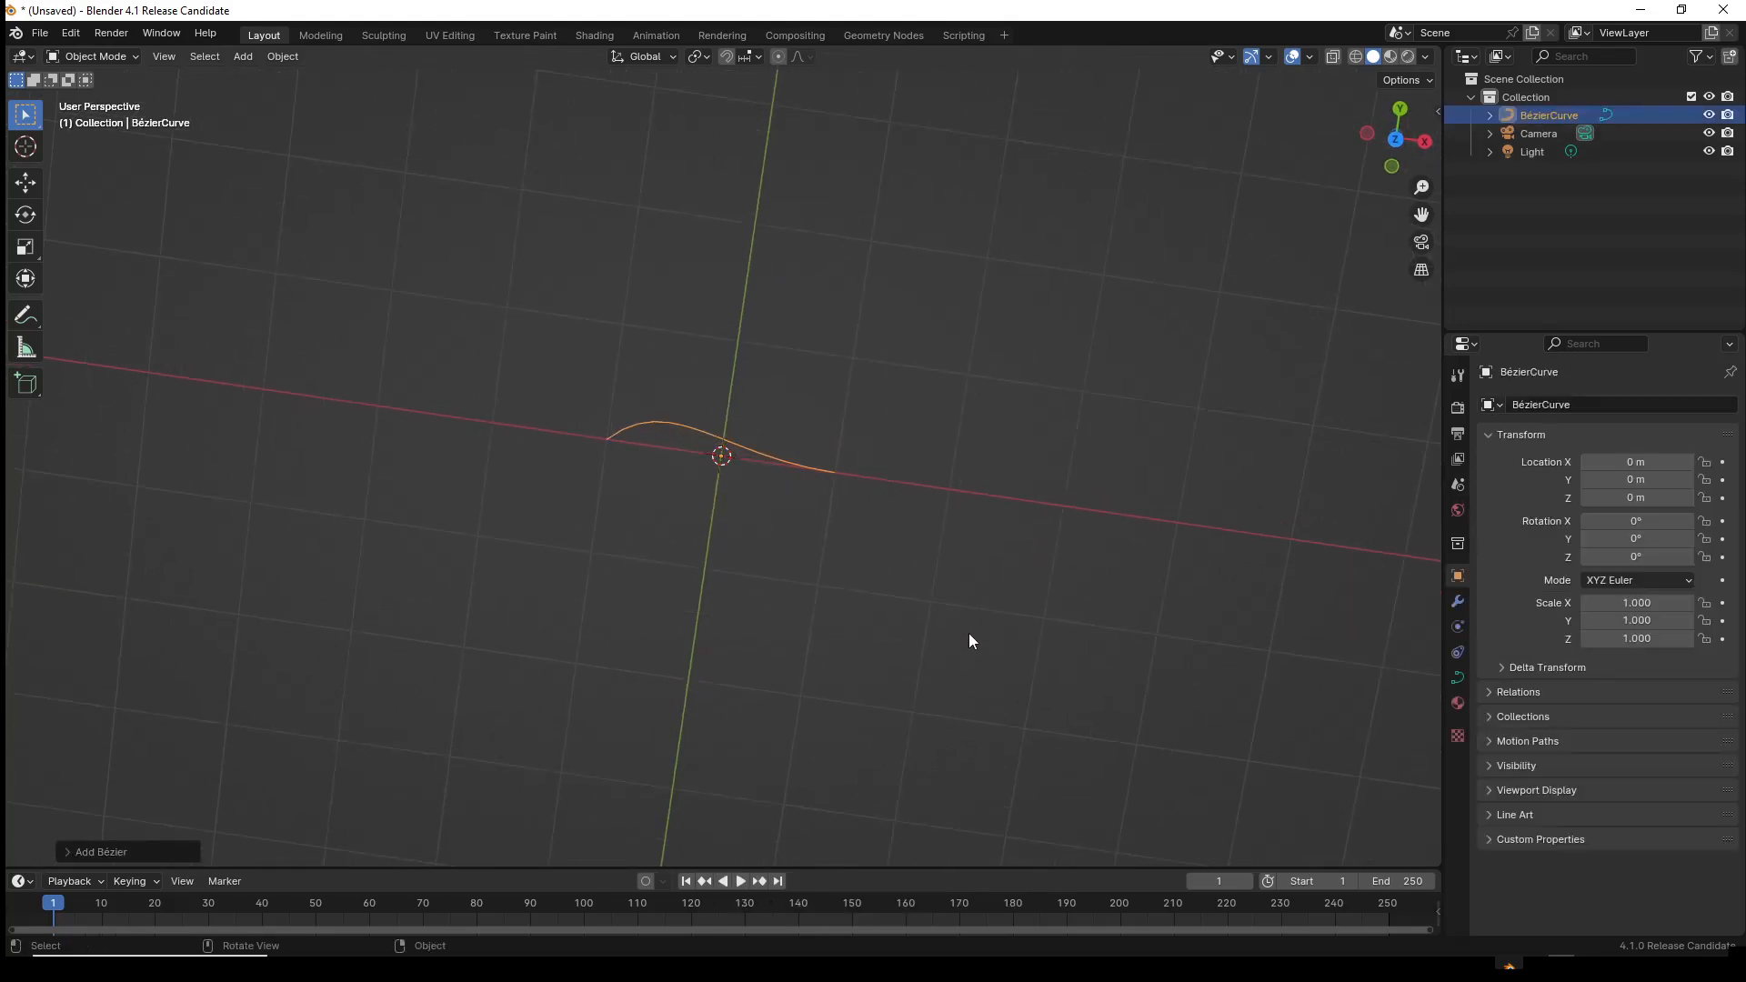
{"action": "key", "text": "g"}
{"action": "key", "text": "y"}
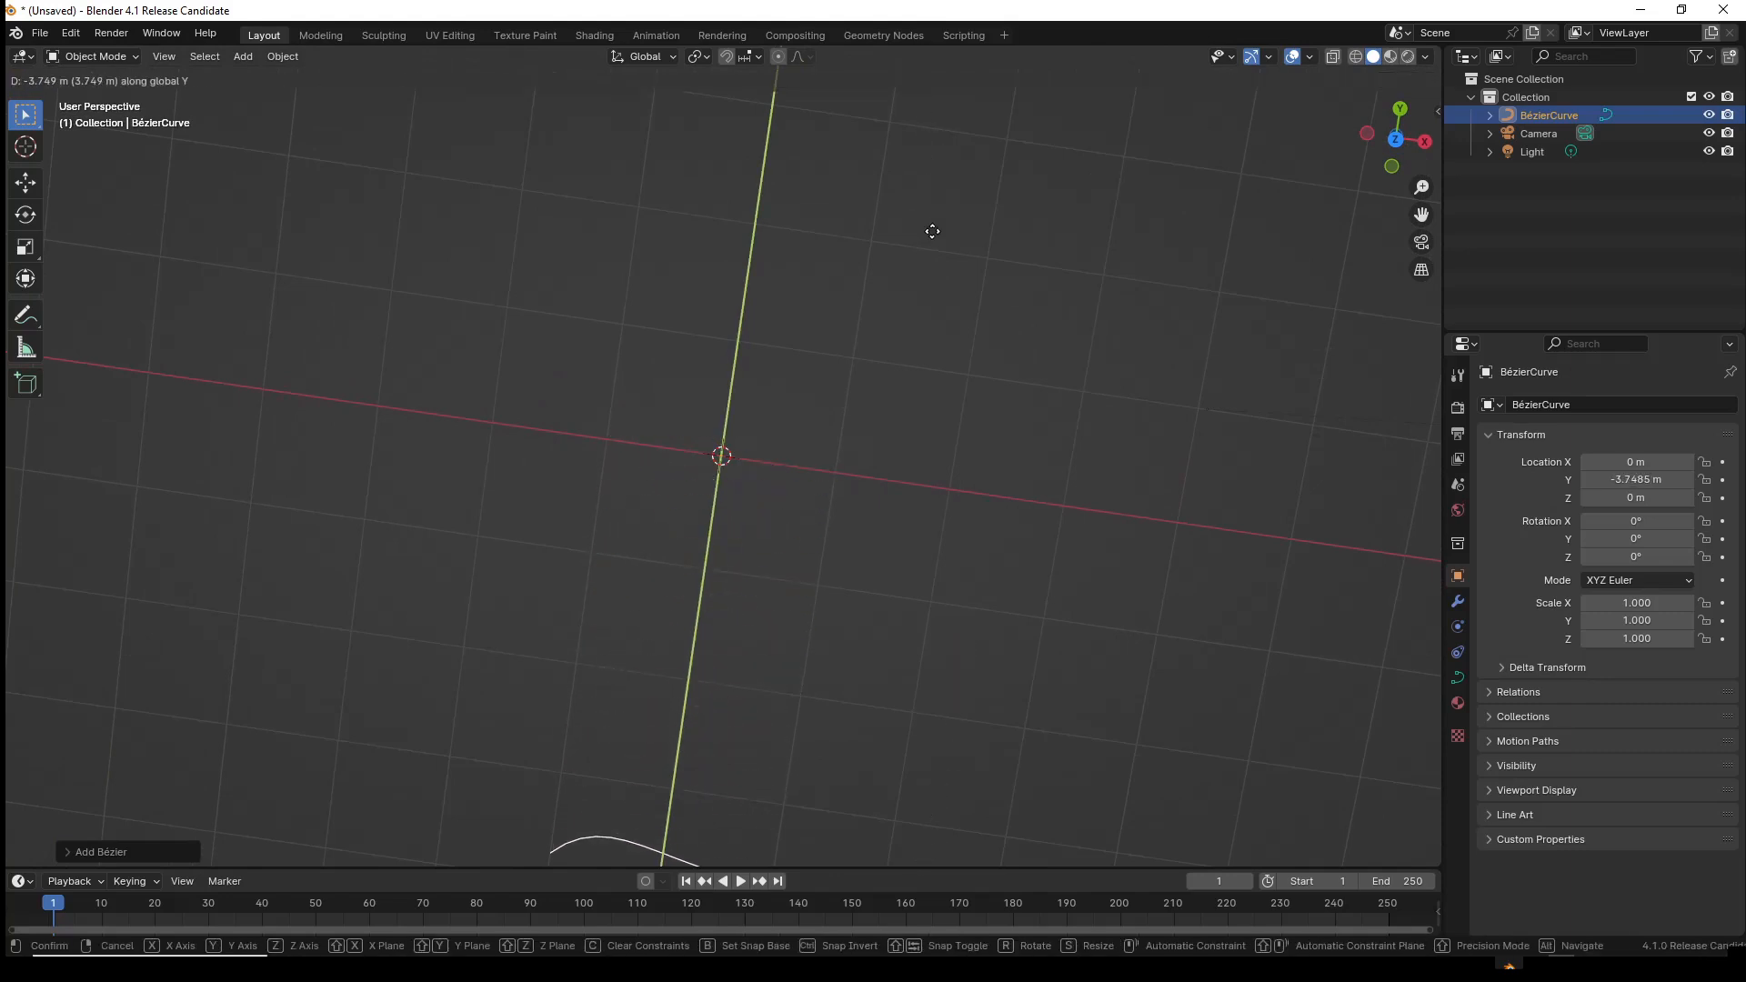
{"action": "left_click", "coordinate": [933, 231]}
- Flatten the curve into a straight line in Edit Mode by scaling all its control points to 0 along Y
{"action": "middle_click_drag", "start_coordinate": [936, 395], "coordinate": [1010, 66], "text": "shift"}
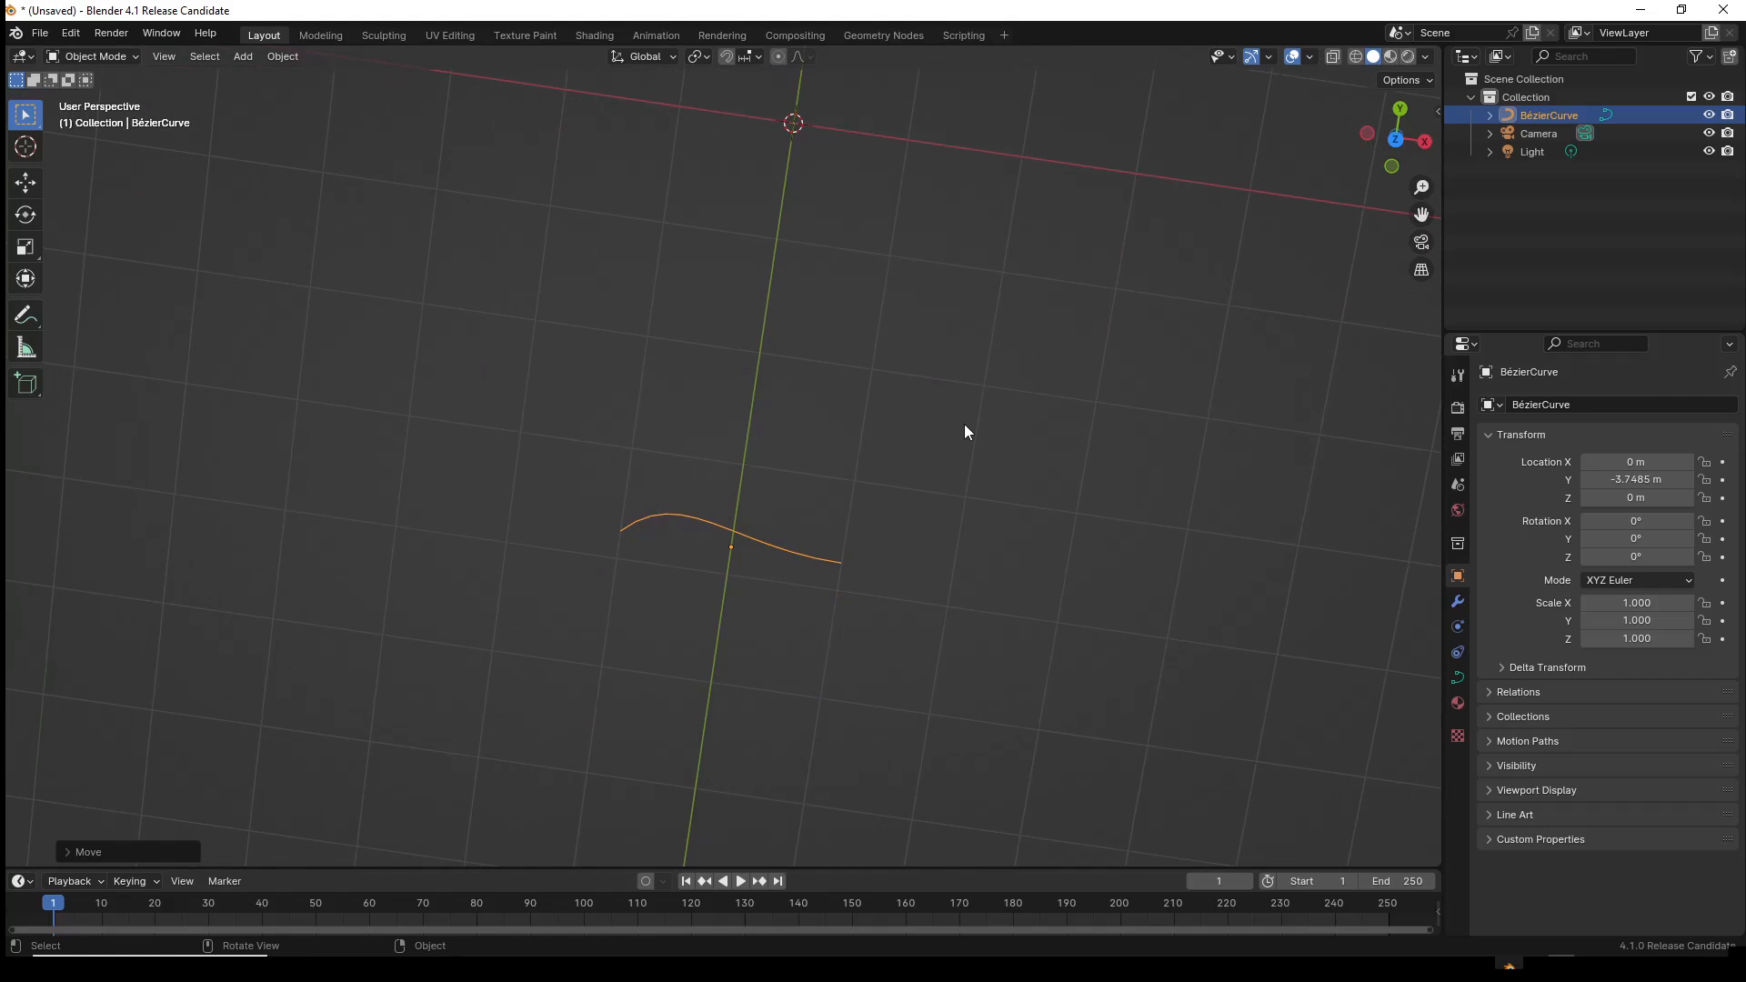
{"action": "key", "text": "Tab"}
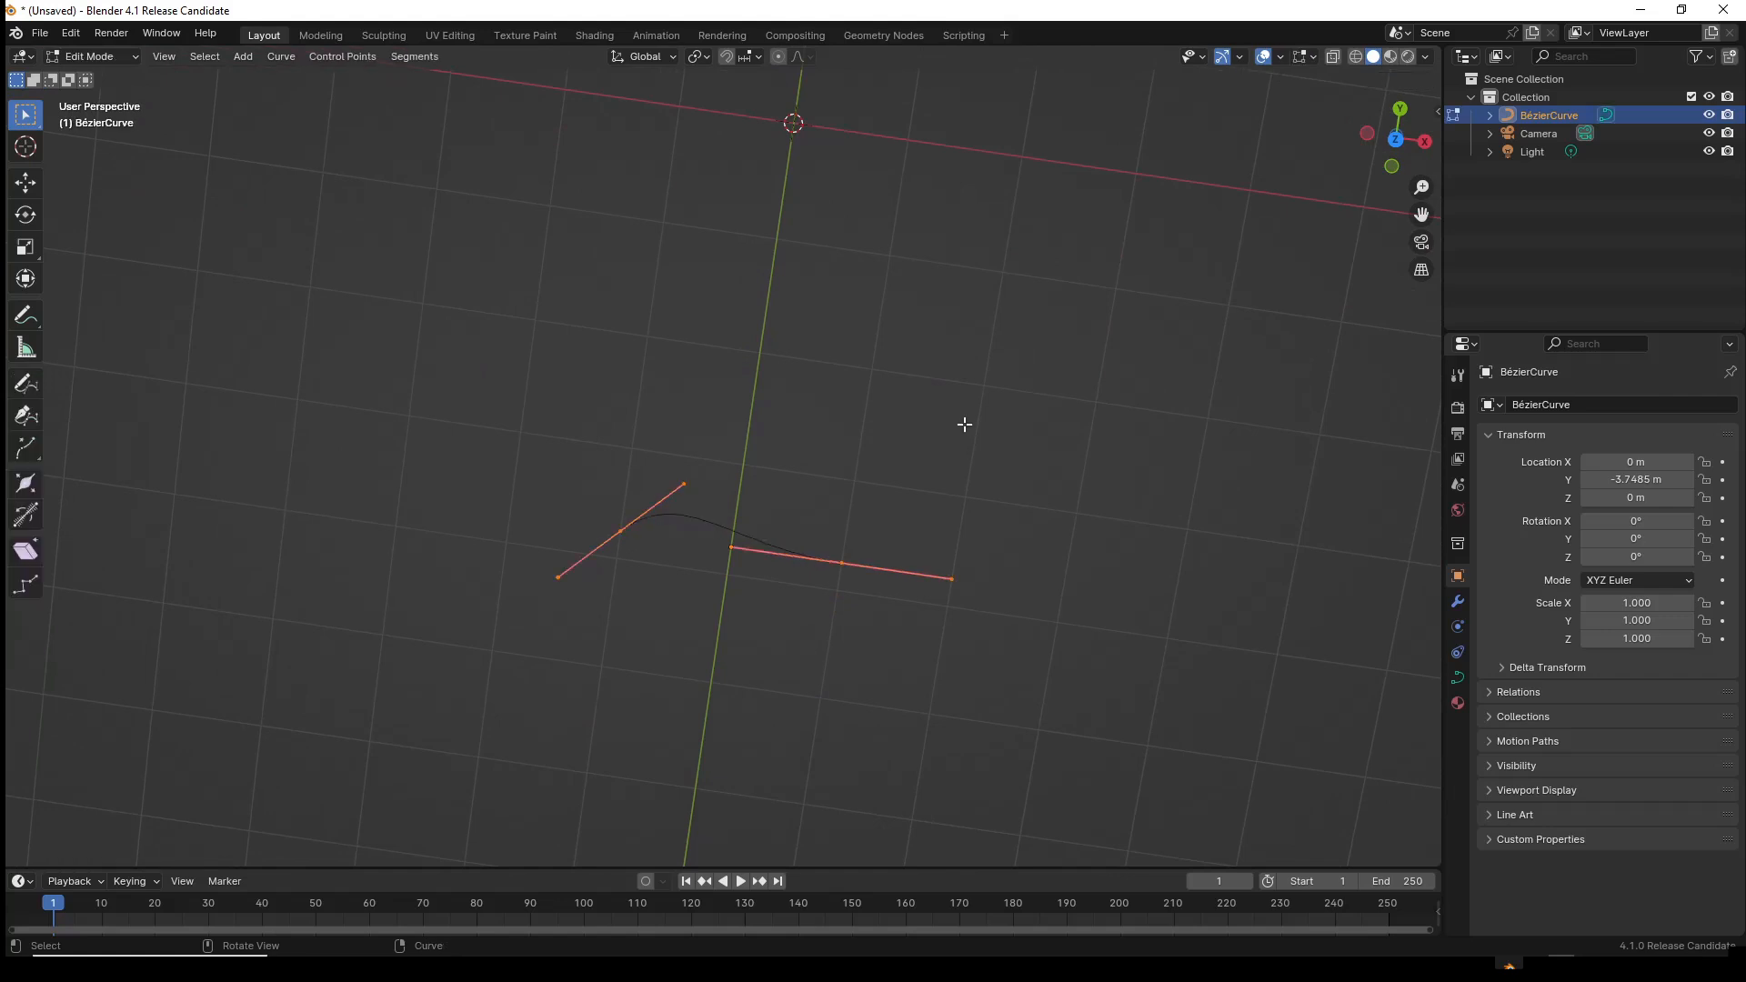
{"action": "key", "text": "s"}
{"action": "type", "text": "y"}
{"action": "type", "text": "0"}
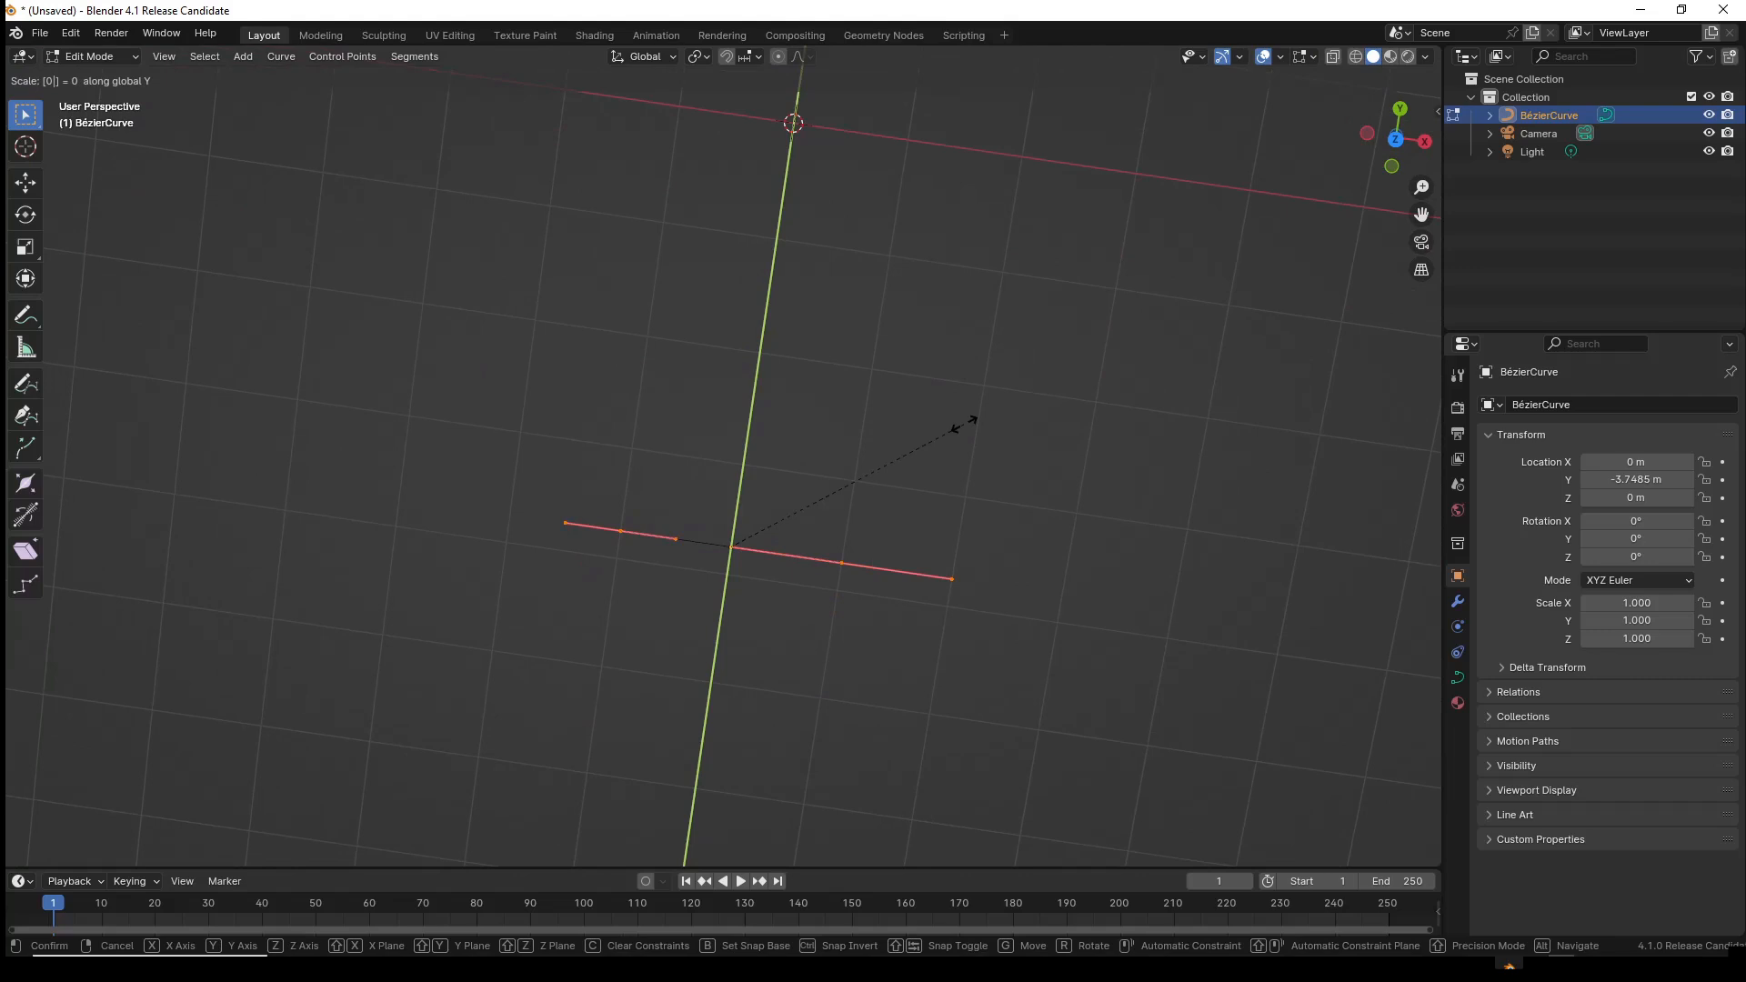
{"action": "key", "text": "Return"}
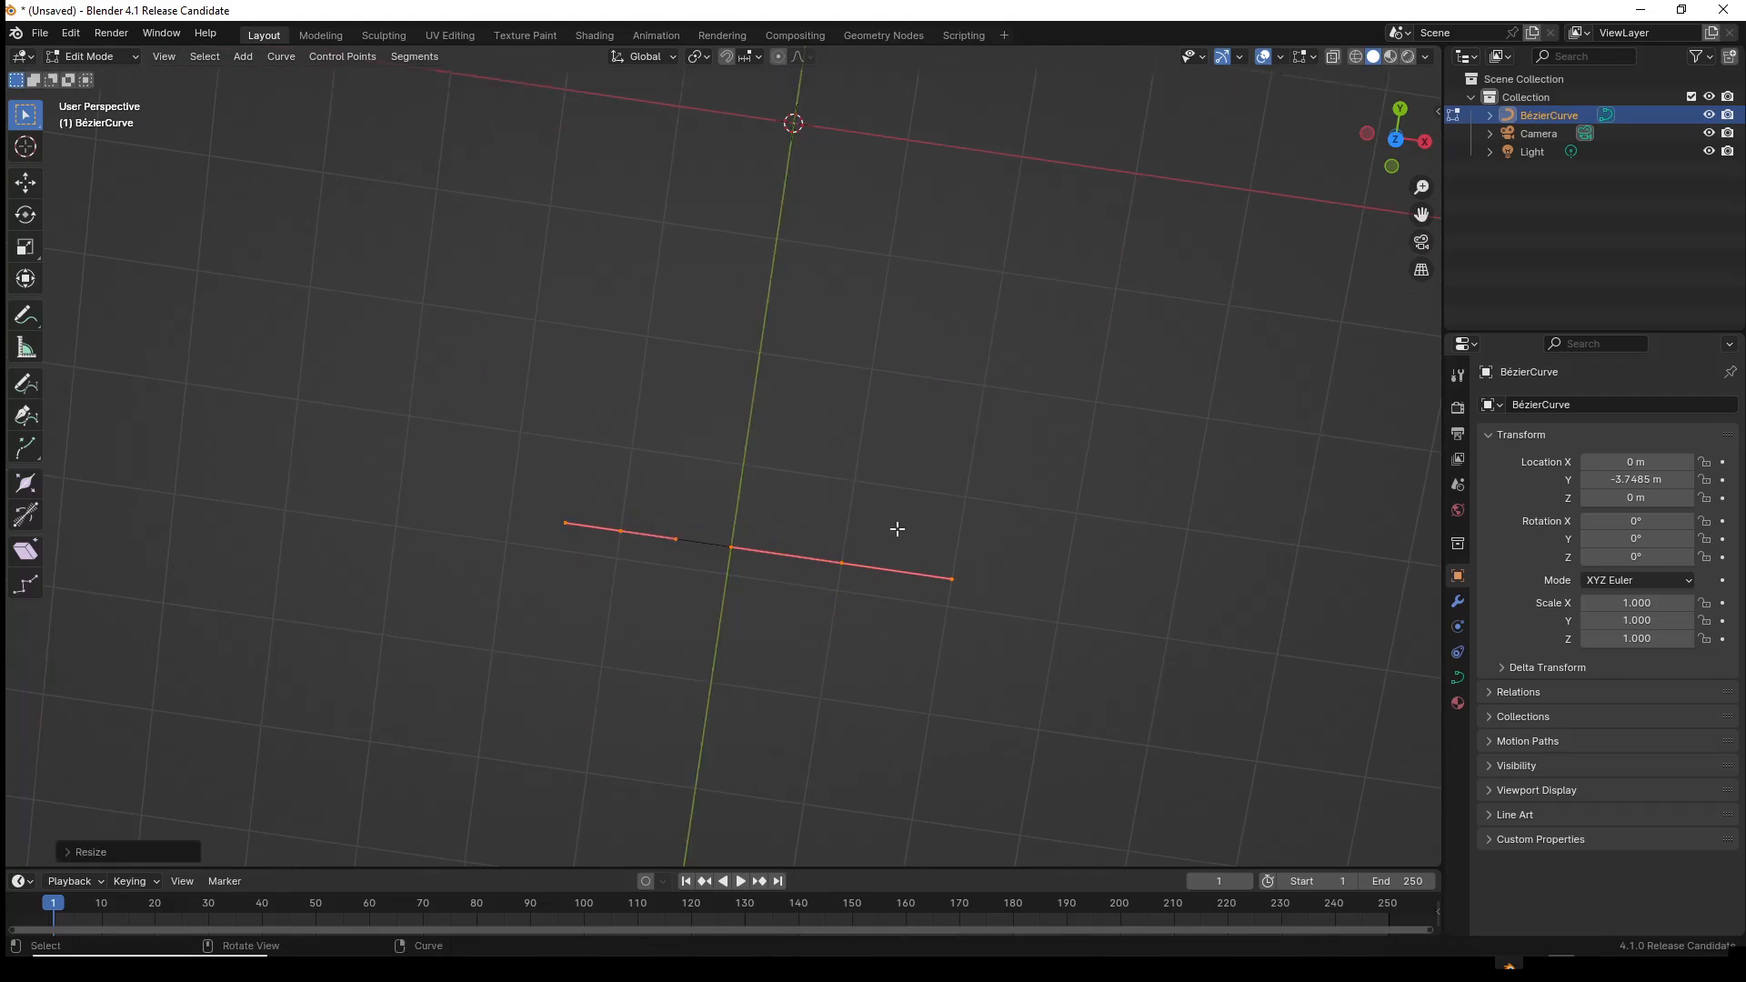
- Shorten the handles of the control point at the curve's +X end by scaling them to about 0.6
{"action": "left_click", "coordinate": [841, 563]}
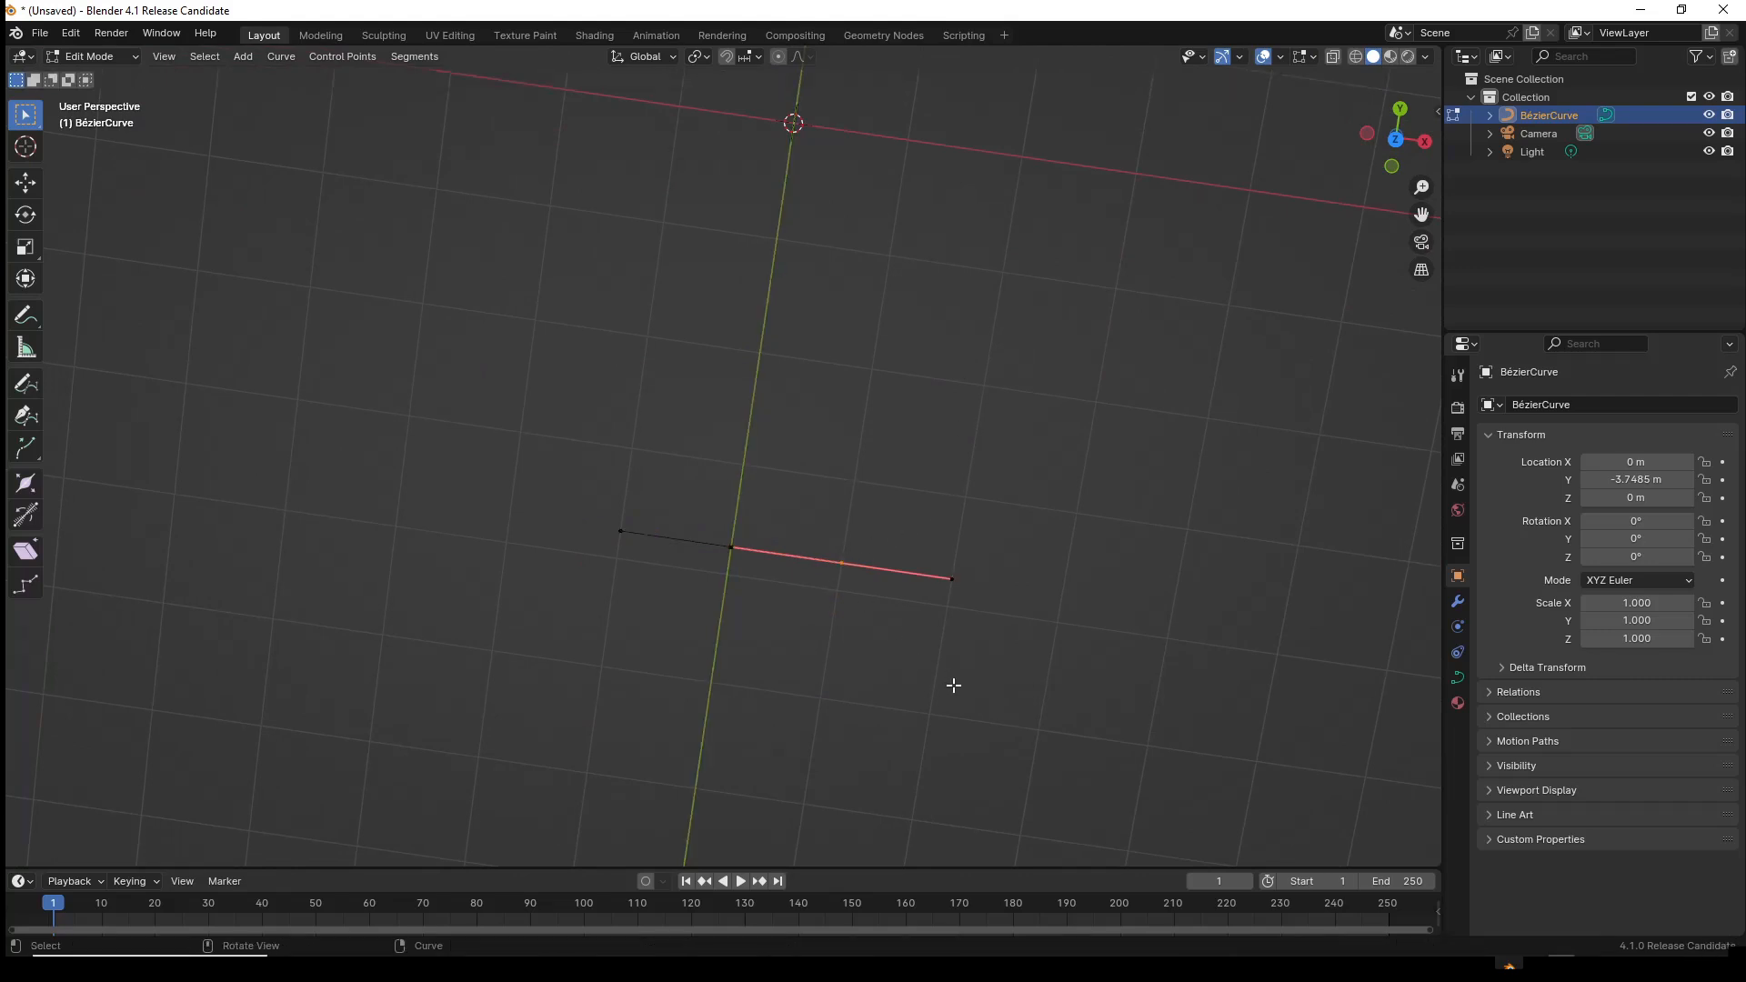
{"action": "key", "text": "s"}
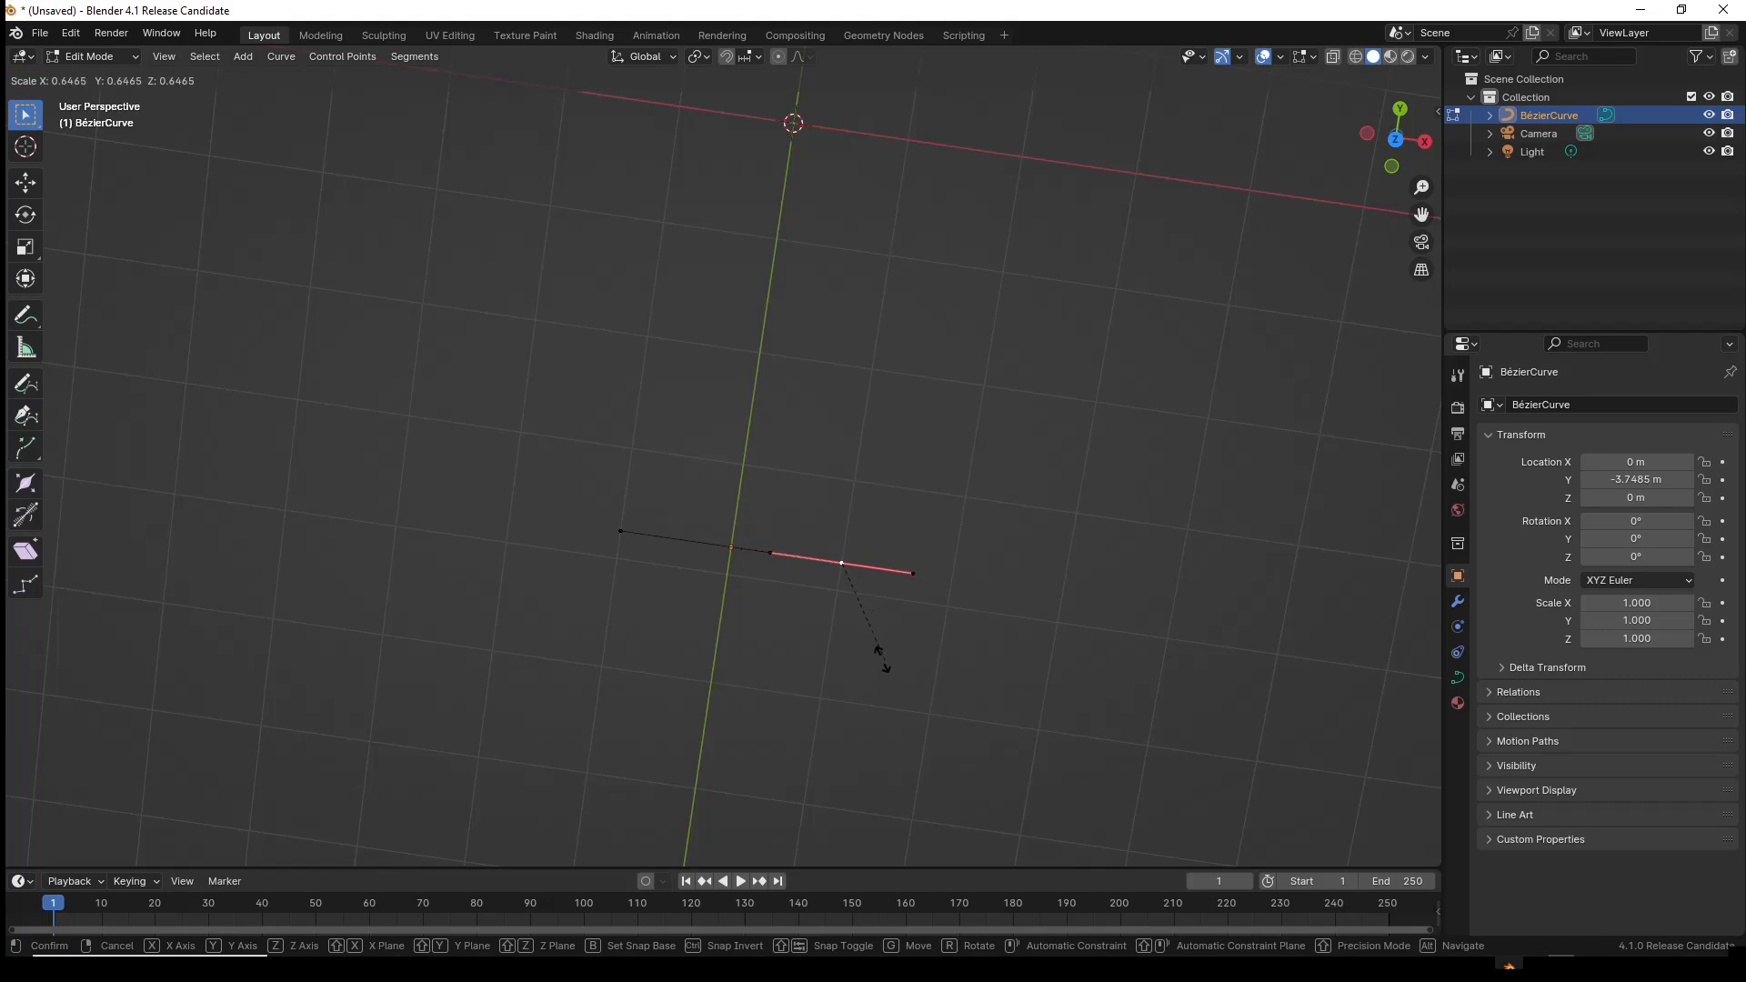
{"action": "left_click", "coordinate": [875, 655]}
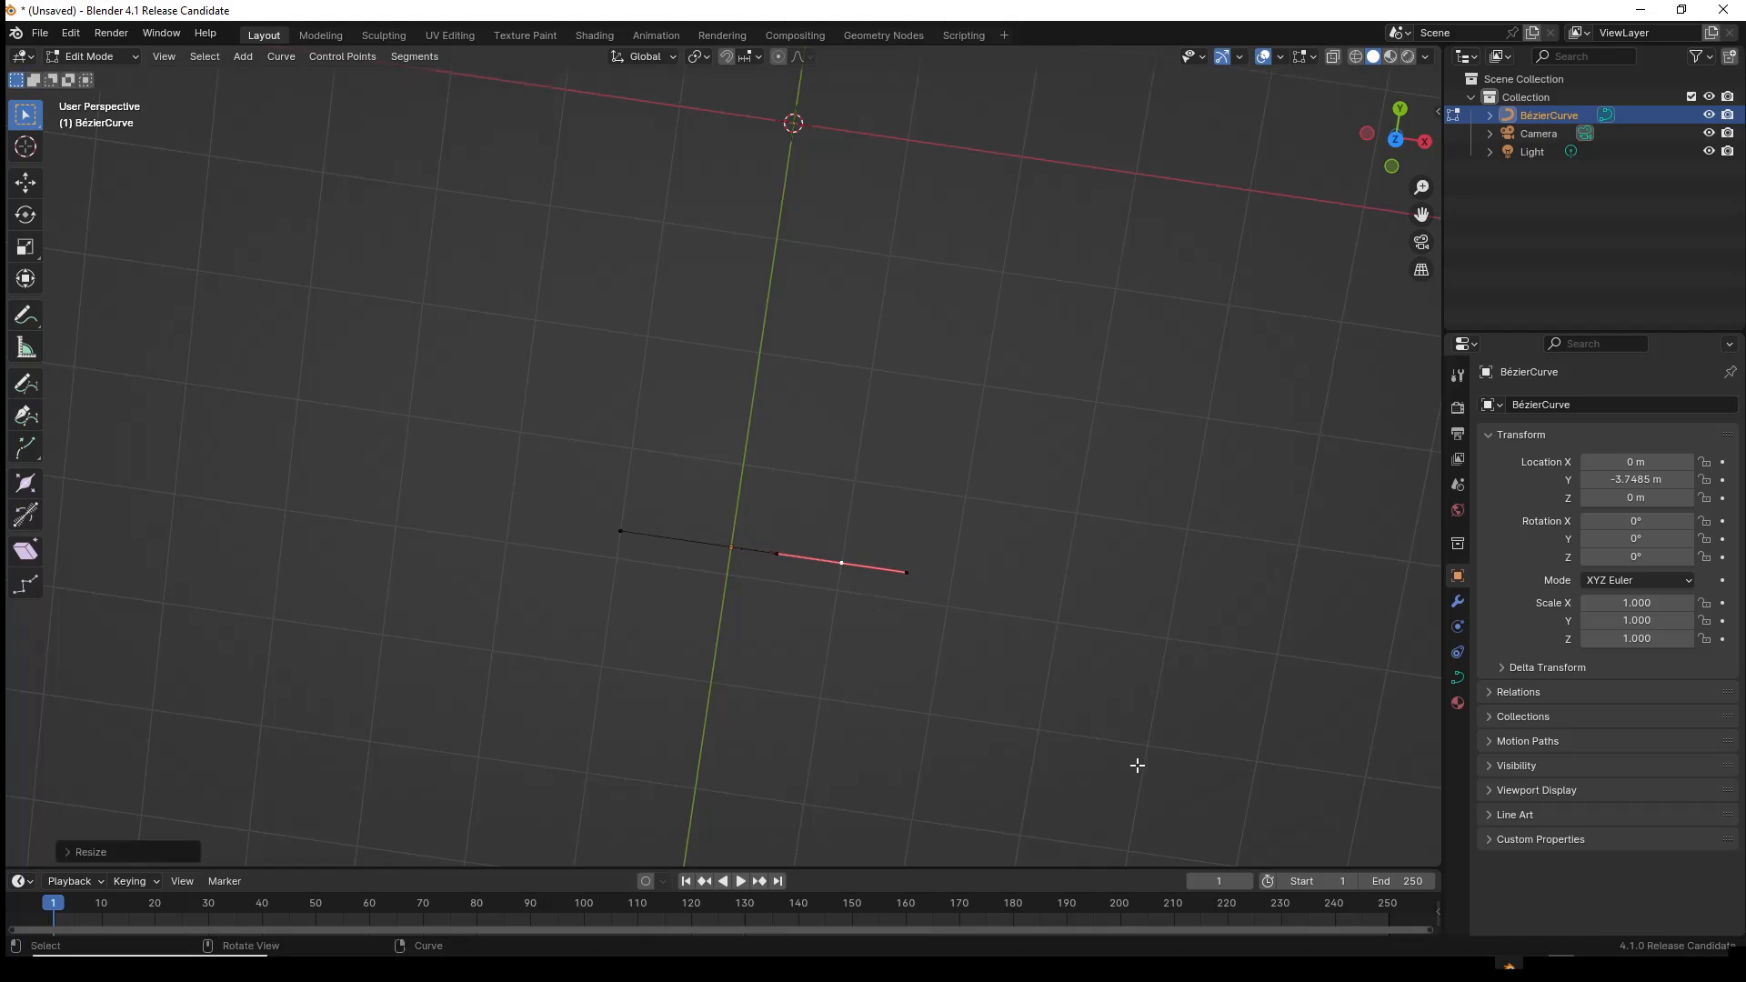
- Bow the curve about 0.43 m deep by moving only its two inner handles along negative Y, and return to Object Mode
{"action": "key", "text": "a"}
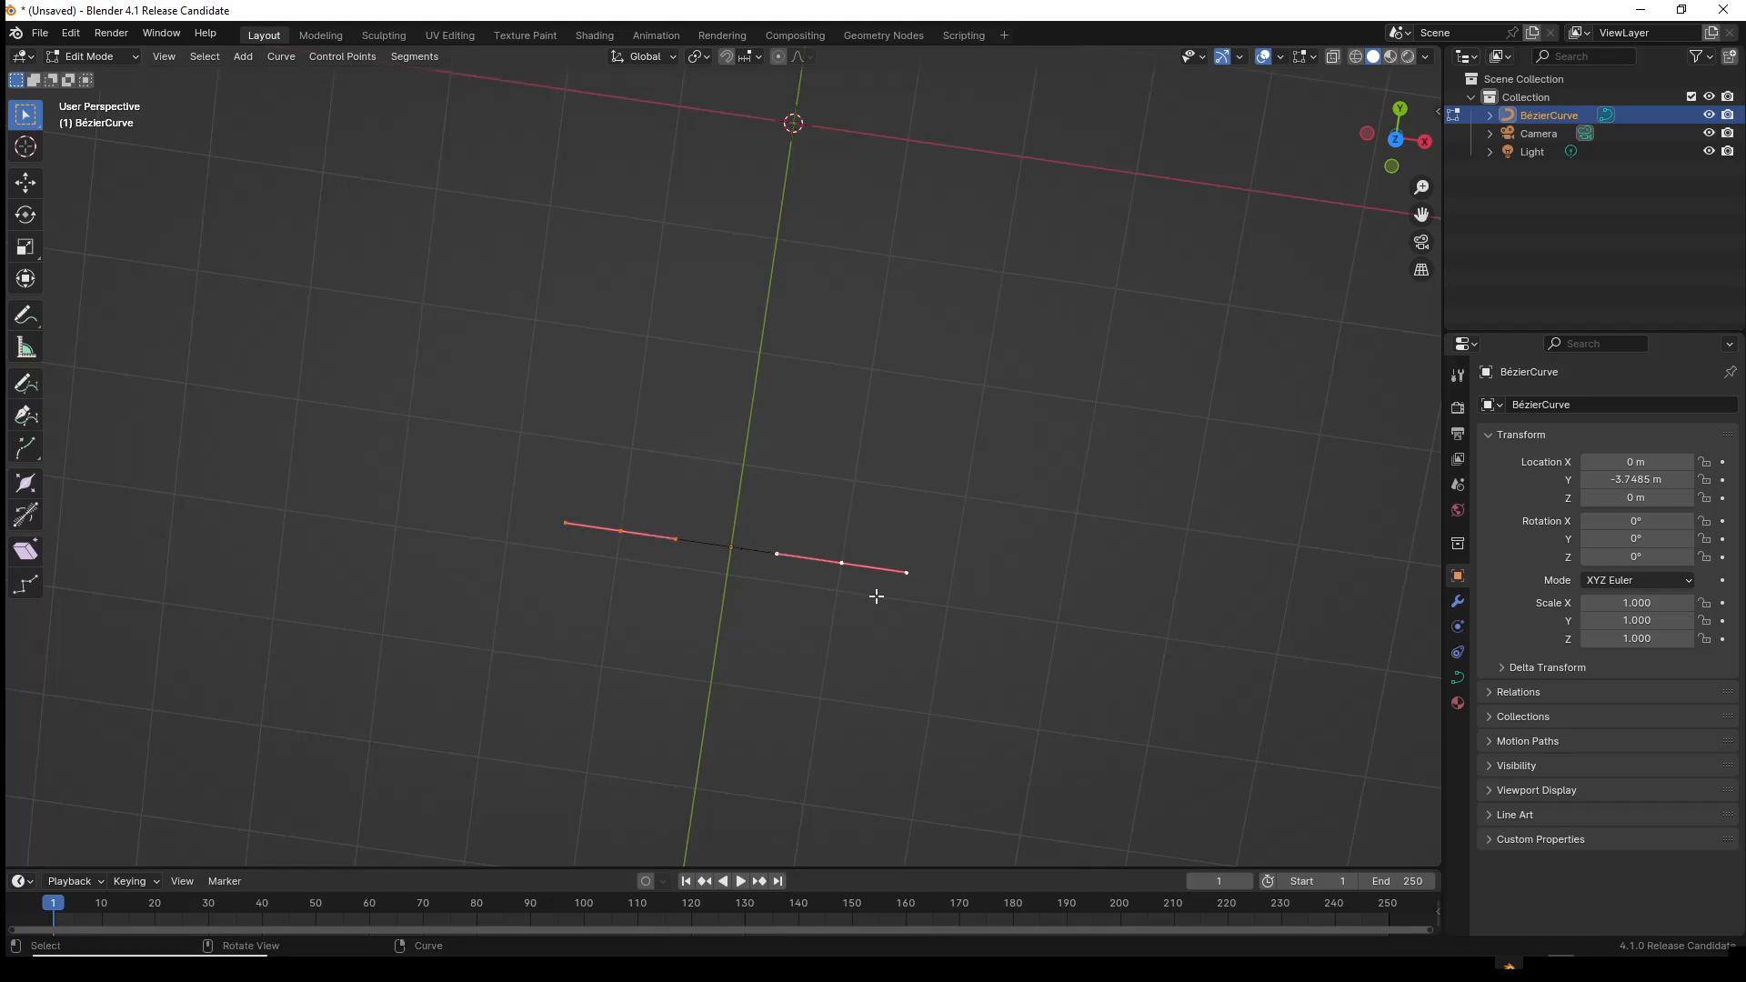
{"action": "left_click", "coordinate": [840, 564], "text": "shift"}
{"action": "left_click", "coordinate": [905, 573], "text": "shift"}
{"action": "left_click", "coordinate": [566, 523], "text": "shift"}
{"action": "key", "text": "g"}
{"action": "key", "text": "y"}
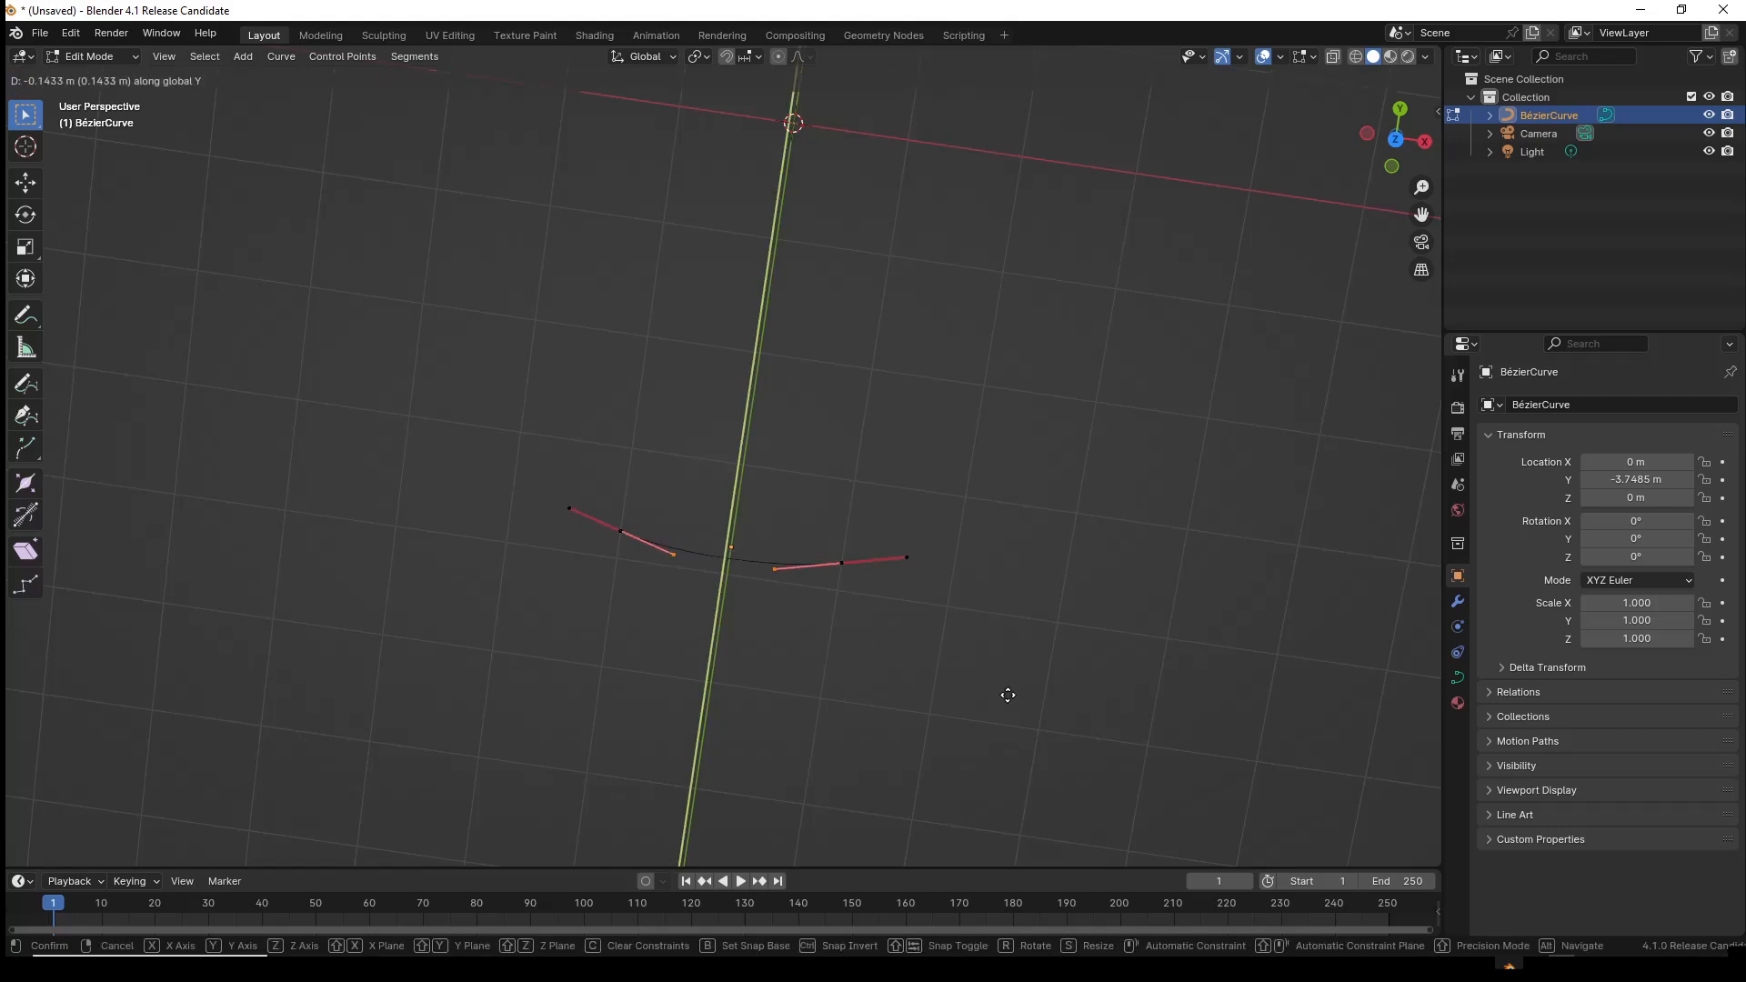
{"action": "left_click", "coordinate": [1003, 742]}
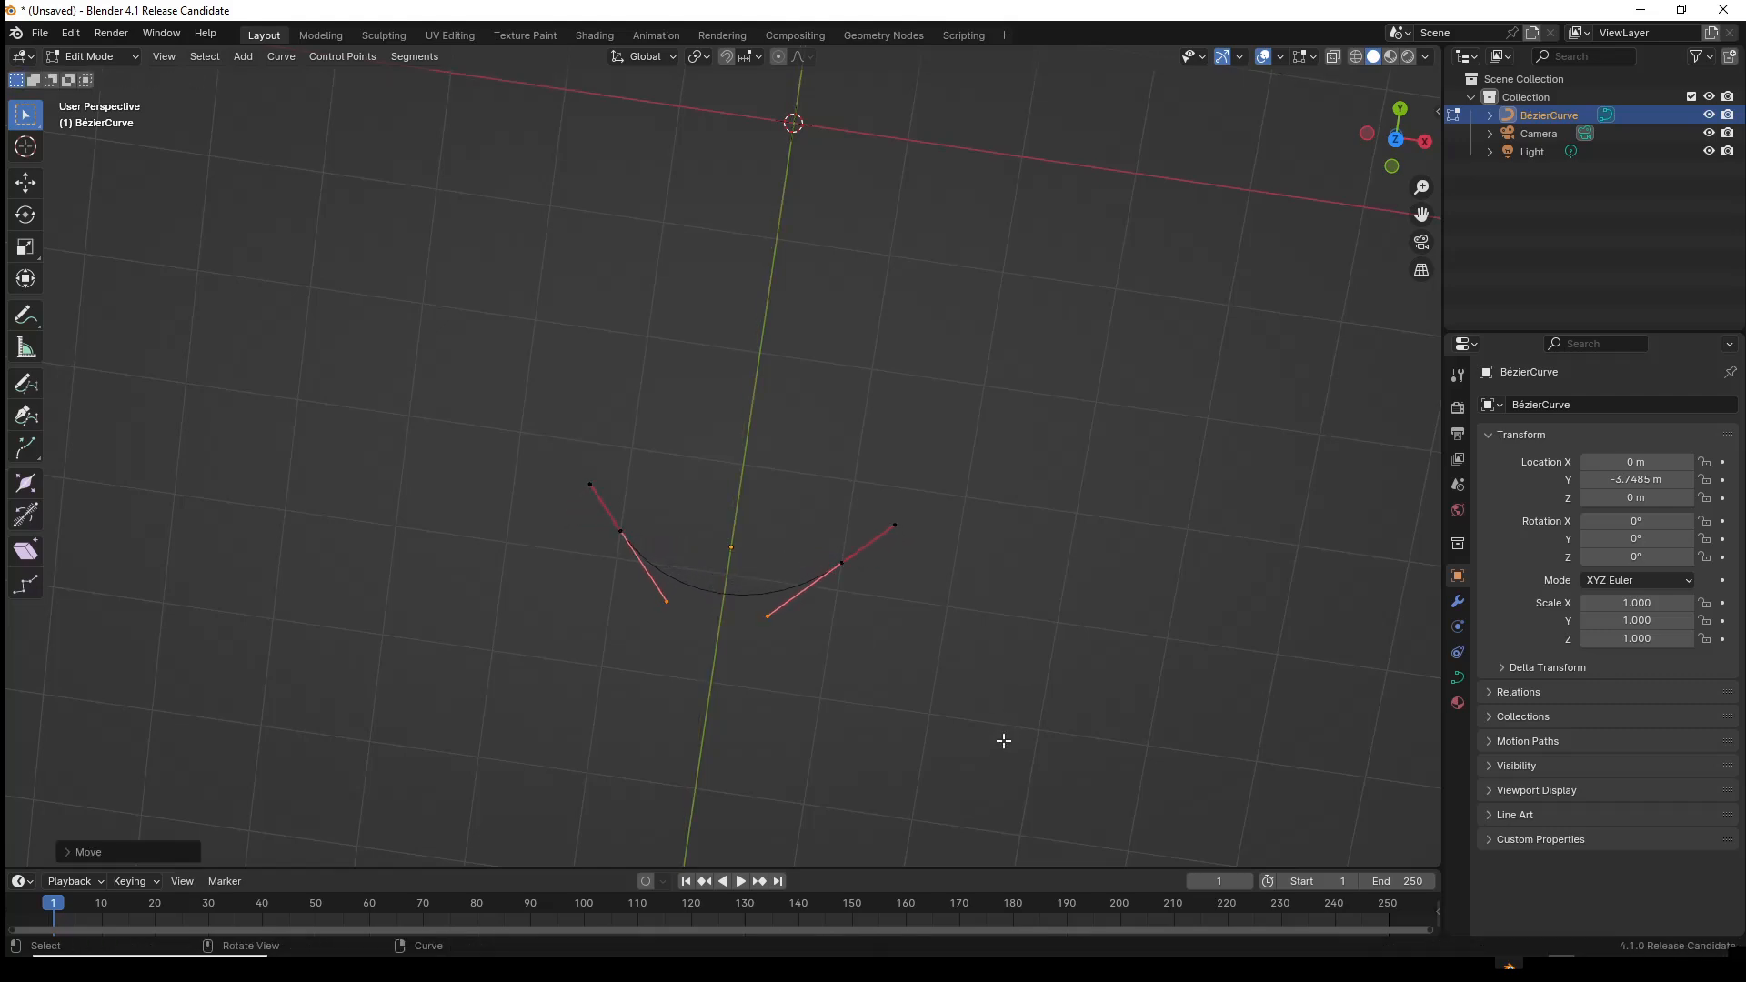
{"action": "key", "text": "Tab"}
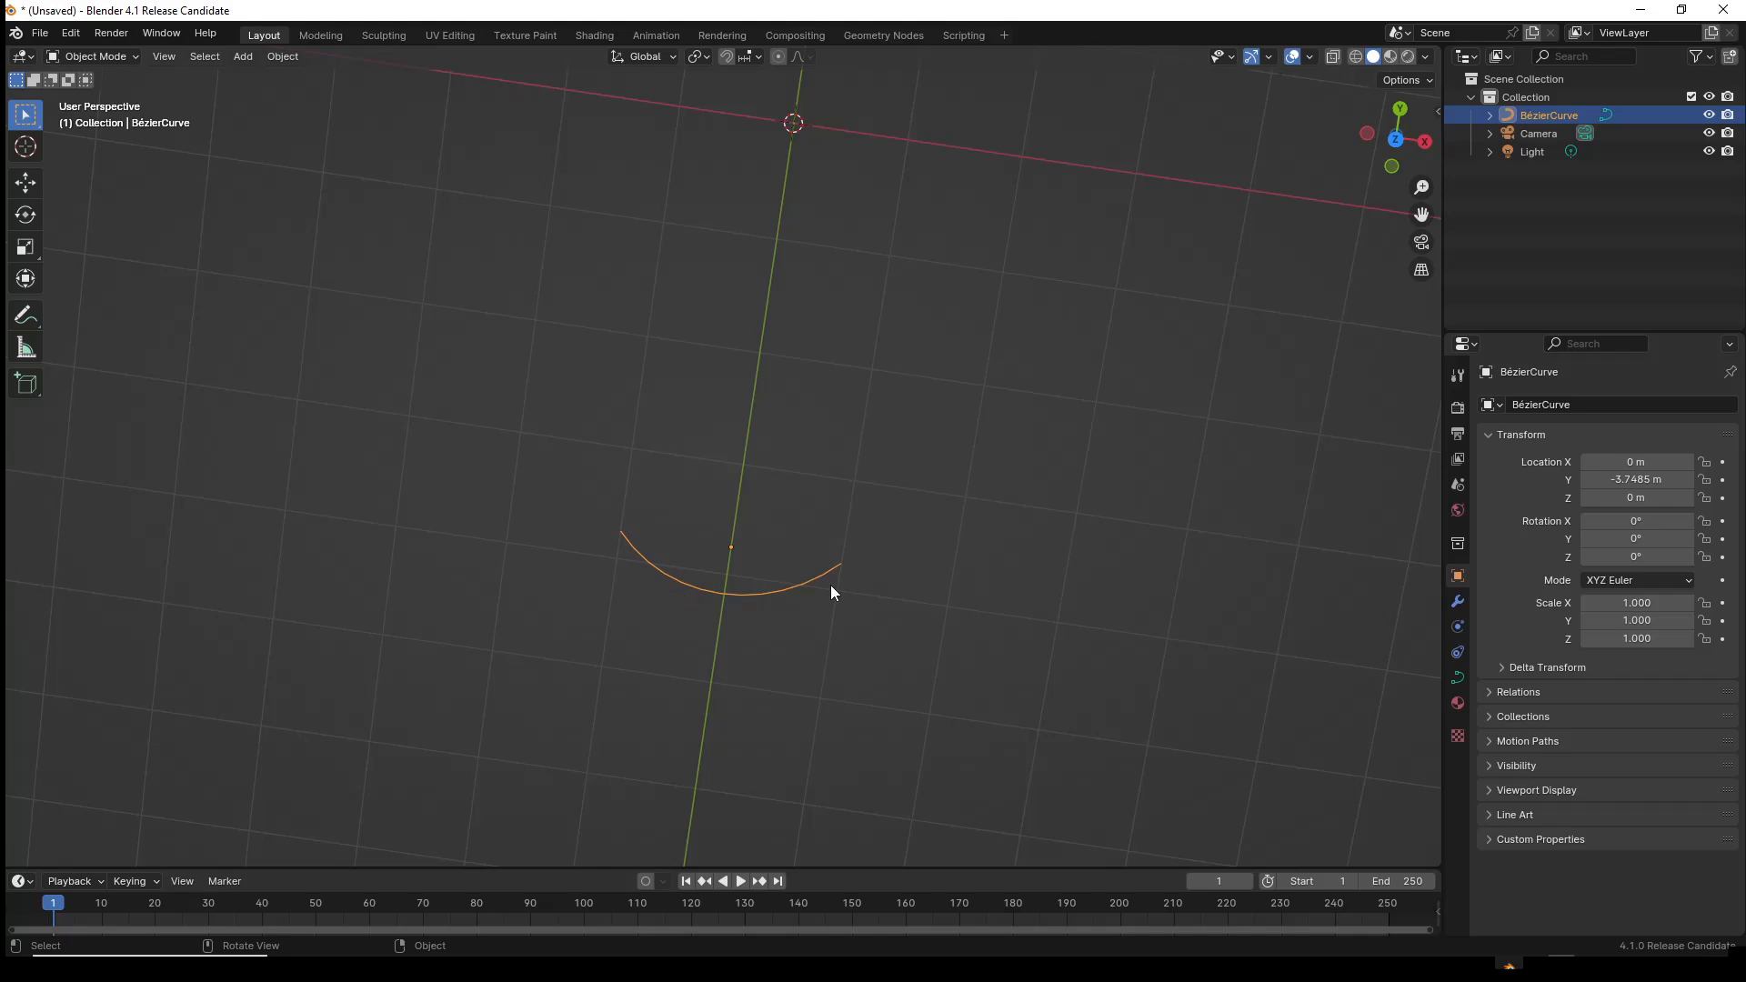
- Search the add-on preferences for "Behemox", check that Behemox Hair Generator is enabled, and close the preferences
{"action": "scroll", "coordinate": [877, 601], "scroll_direction": "down", "scroll_amount": 3}
{"action": "middle_click_drag", "start_coordinate": [882, 586], "coordinate": [871, 506]}
{"action": "middle_click_drag", "start_coordinate": [876, 389], "coordinate": [902, 598], "text": "shift"}
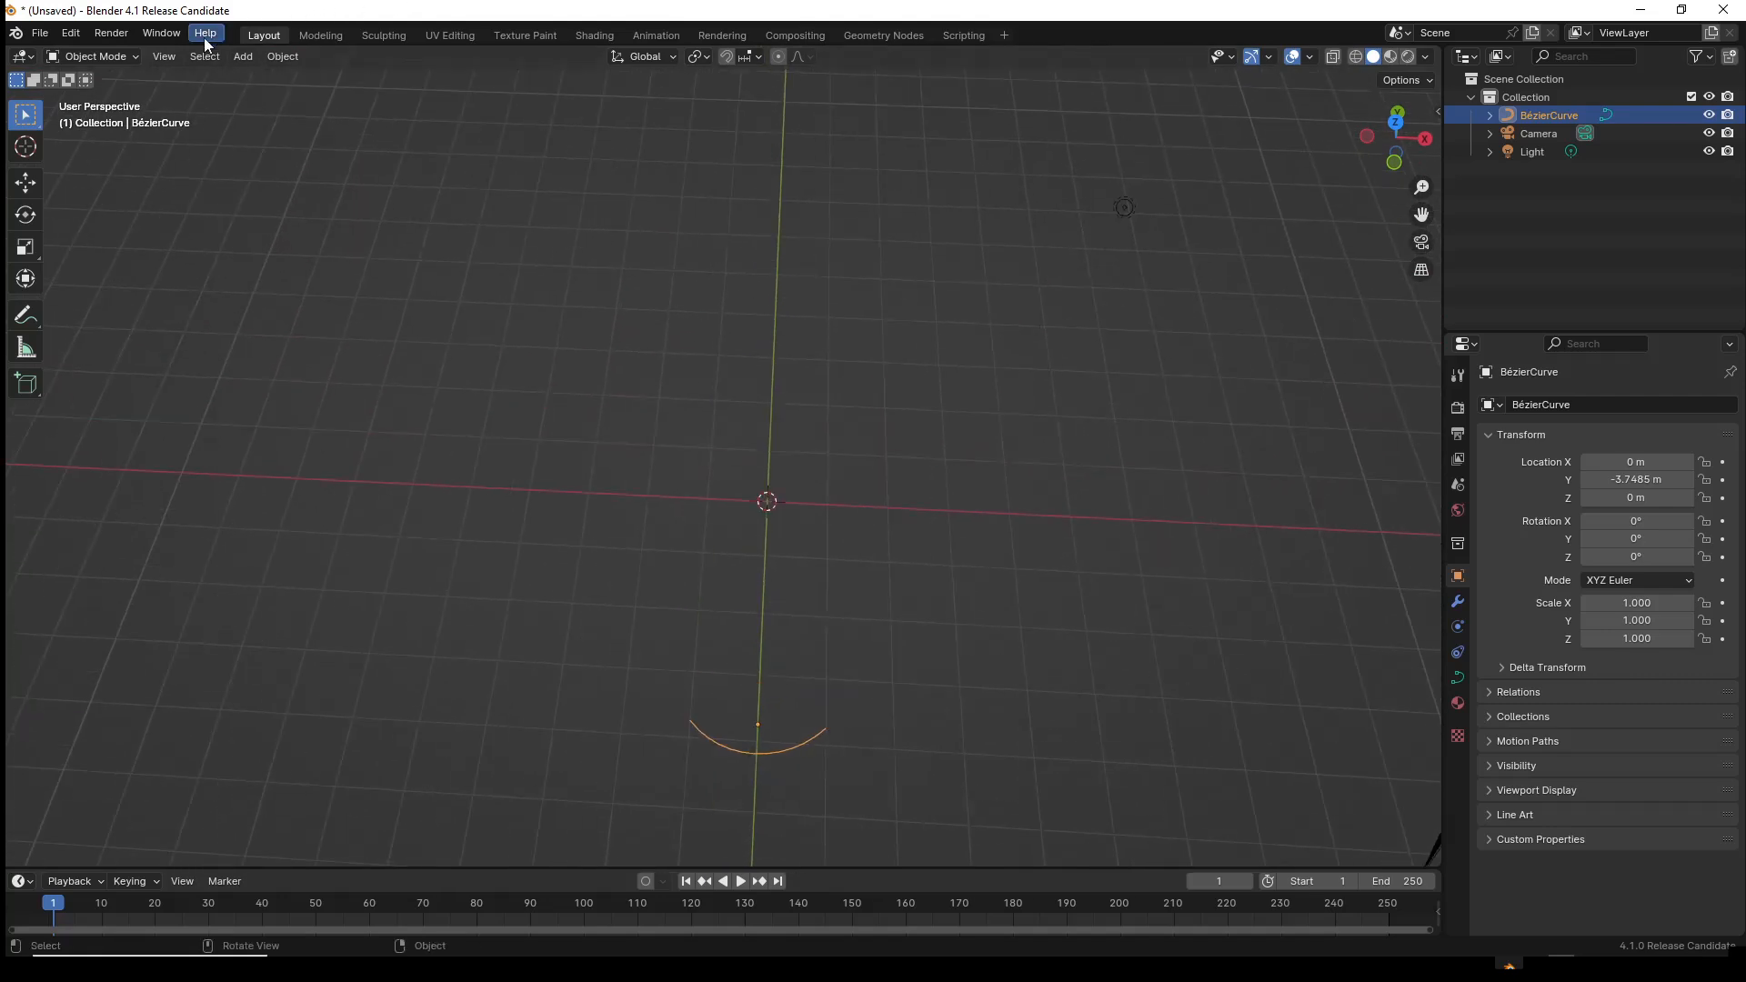
{"action": "left_click", "coordinate": [78, 37]}
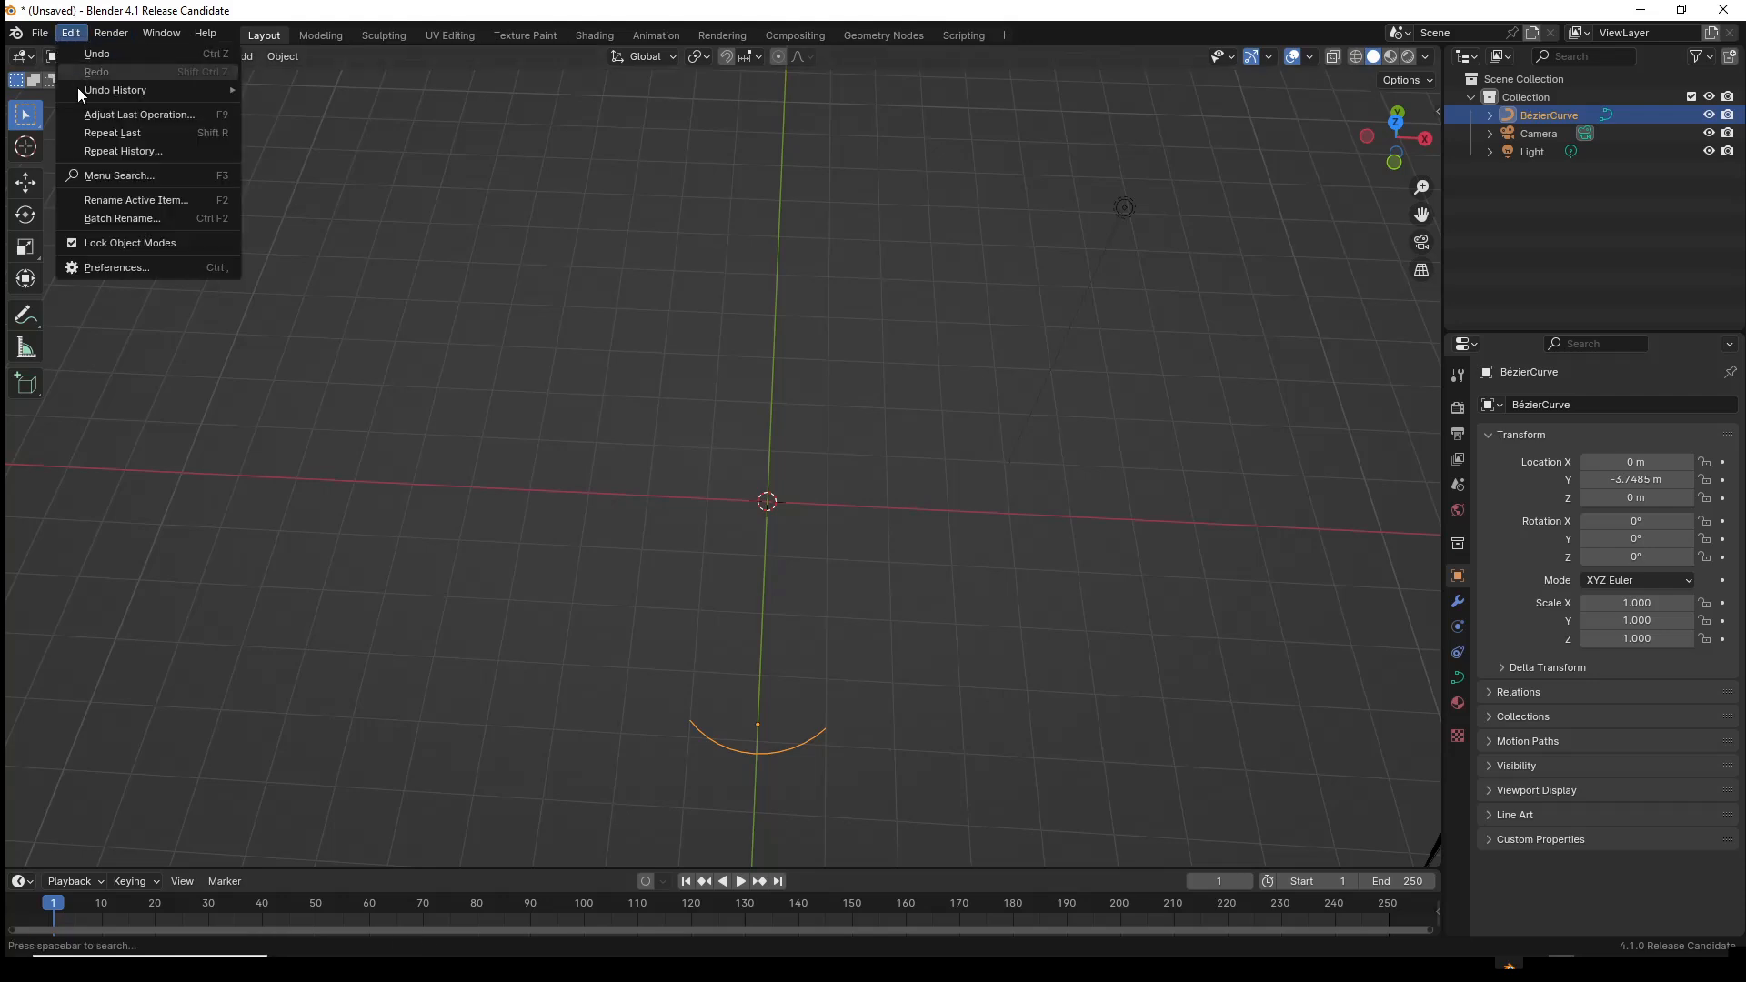
{"action": "left_click", "coordinate": [118, 268]}
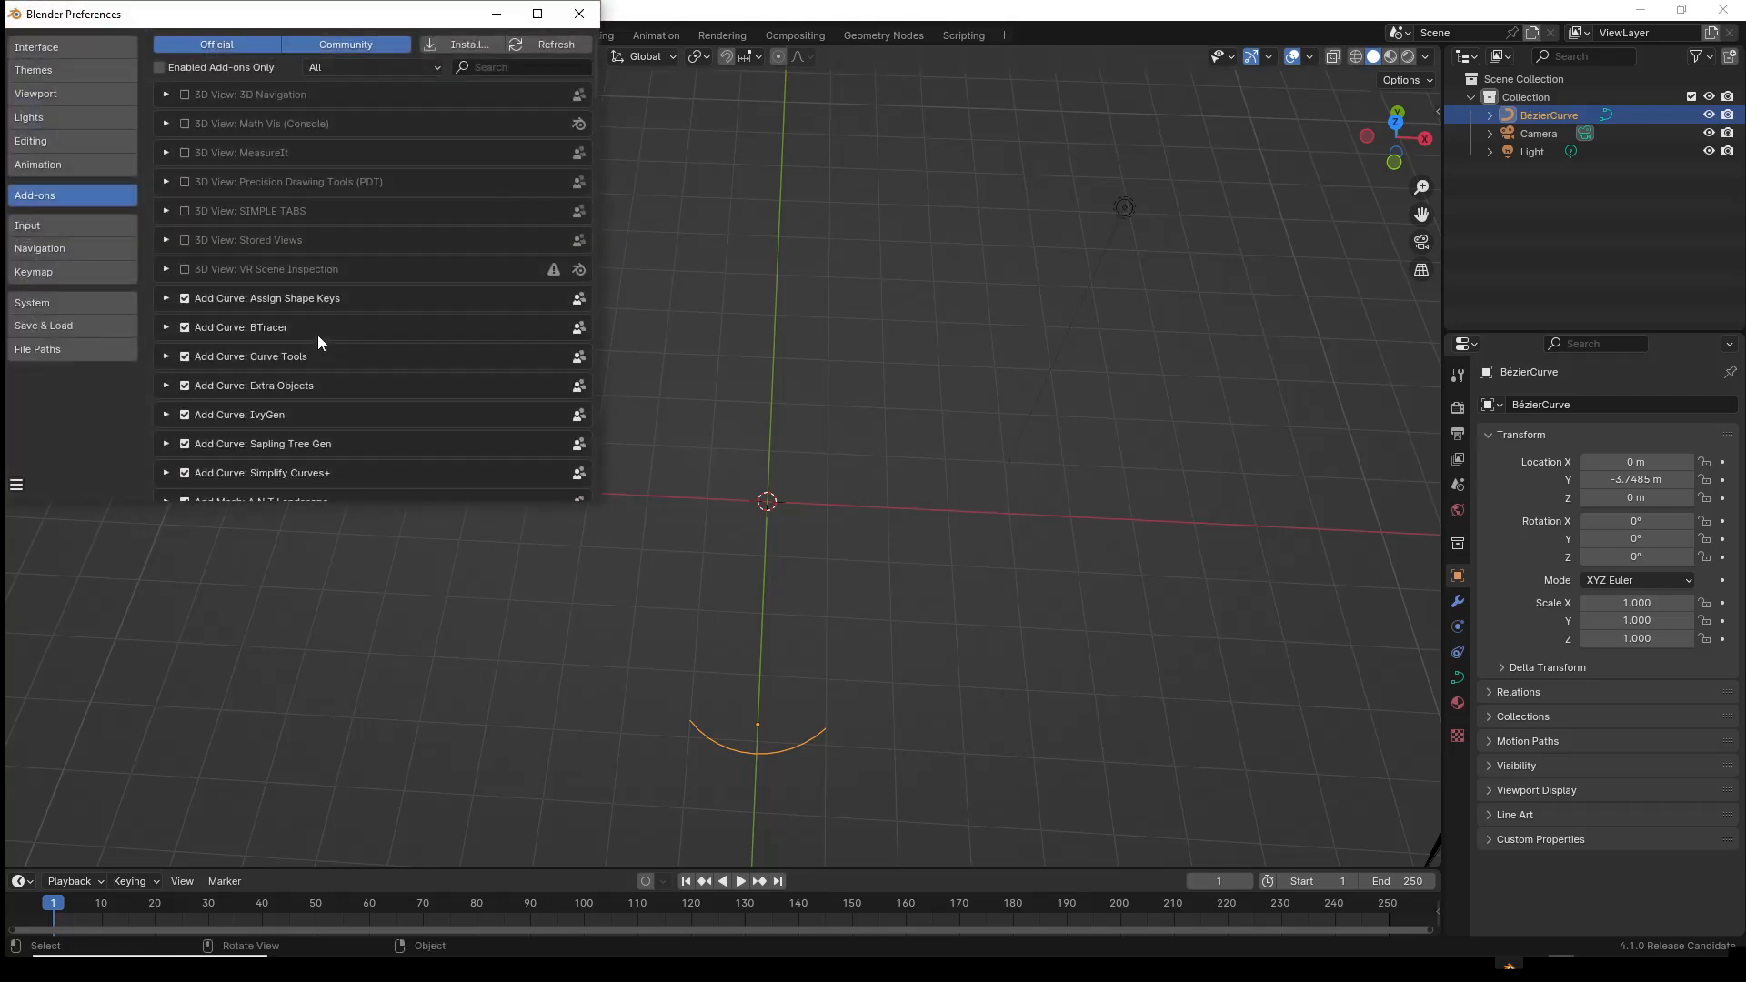
{"action": "left_click", "coordinate": [486, 66]}
{"action": "type", "text": "Behemox"}
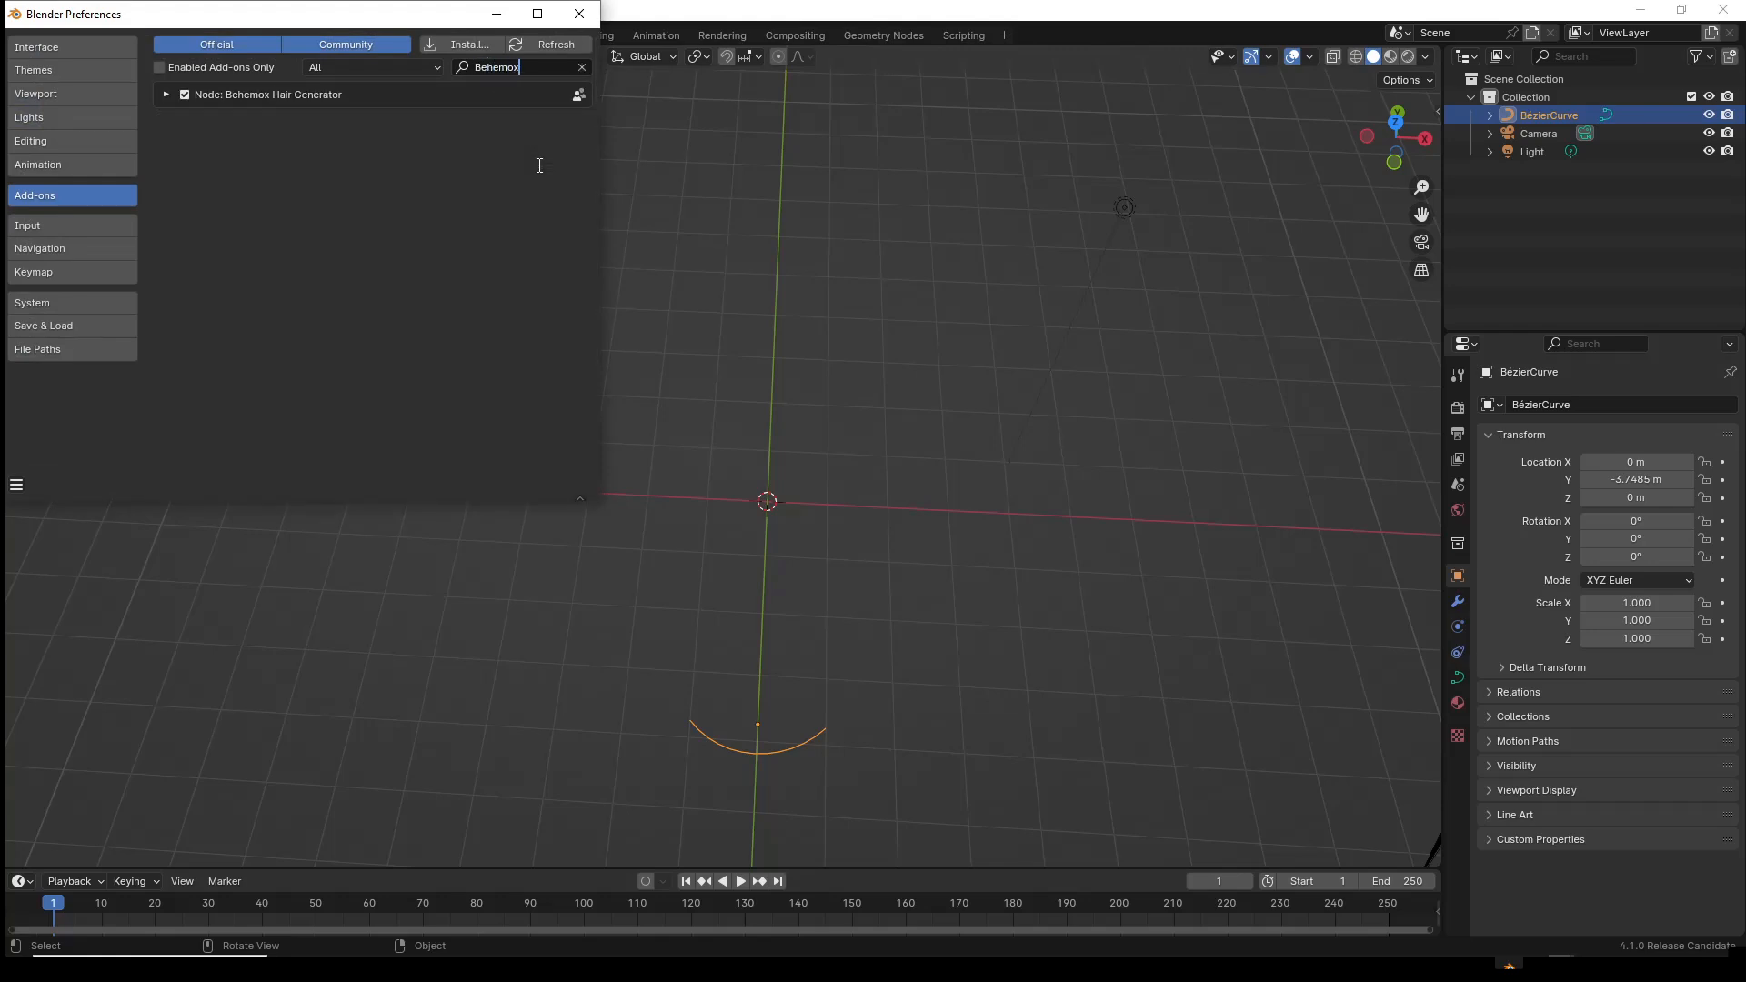
{"action": "left_click", "coordinate": [183, 94]}
{"action": "left_click", "coordinate": [183, 95]}
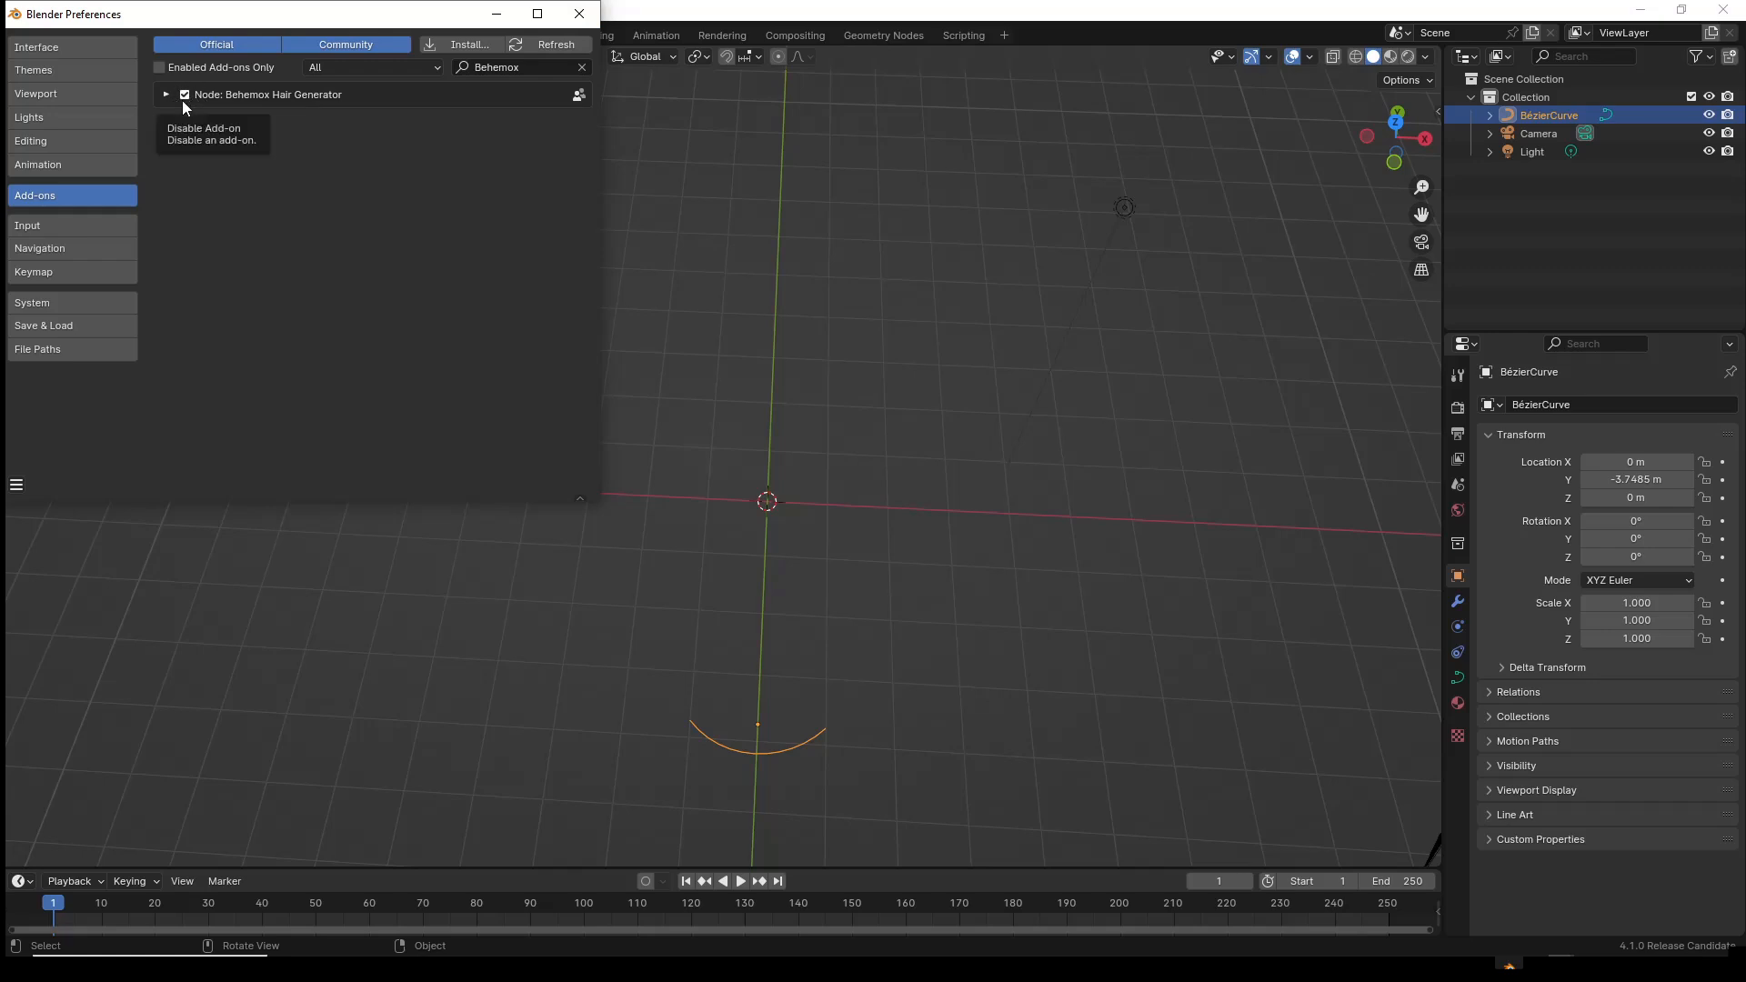
{"action": "left_click", "coordinate": [578, 14]}
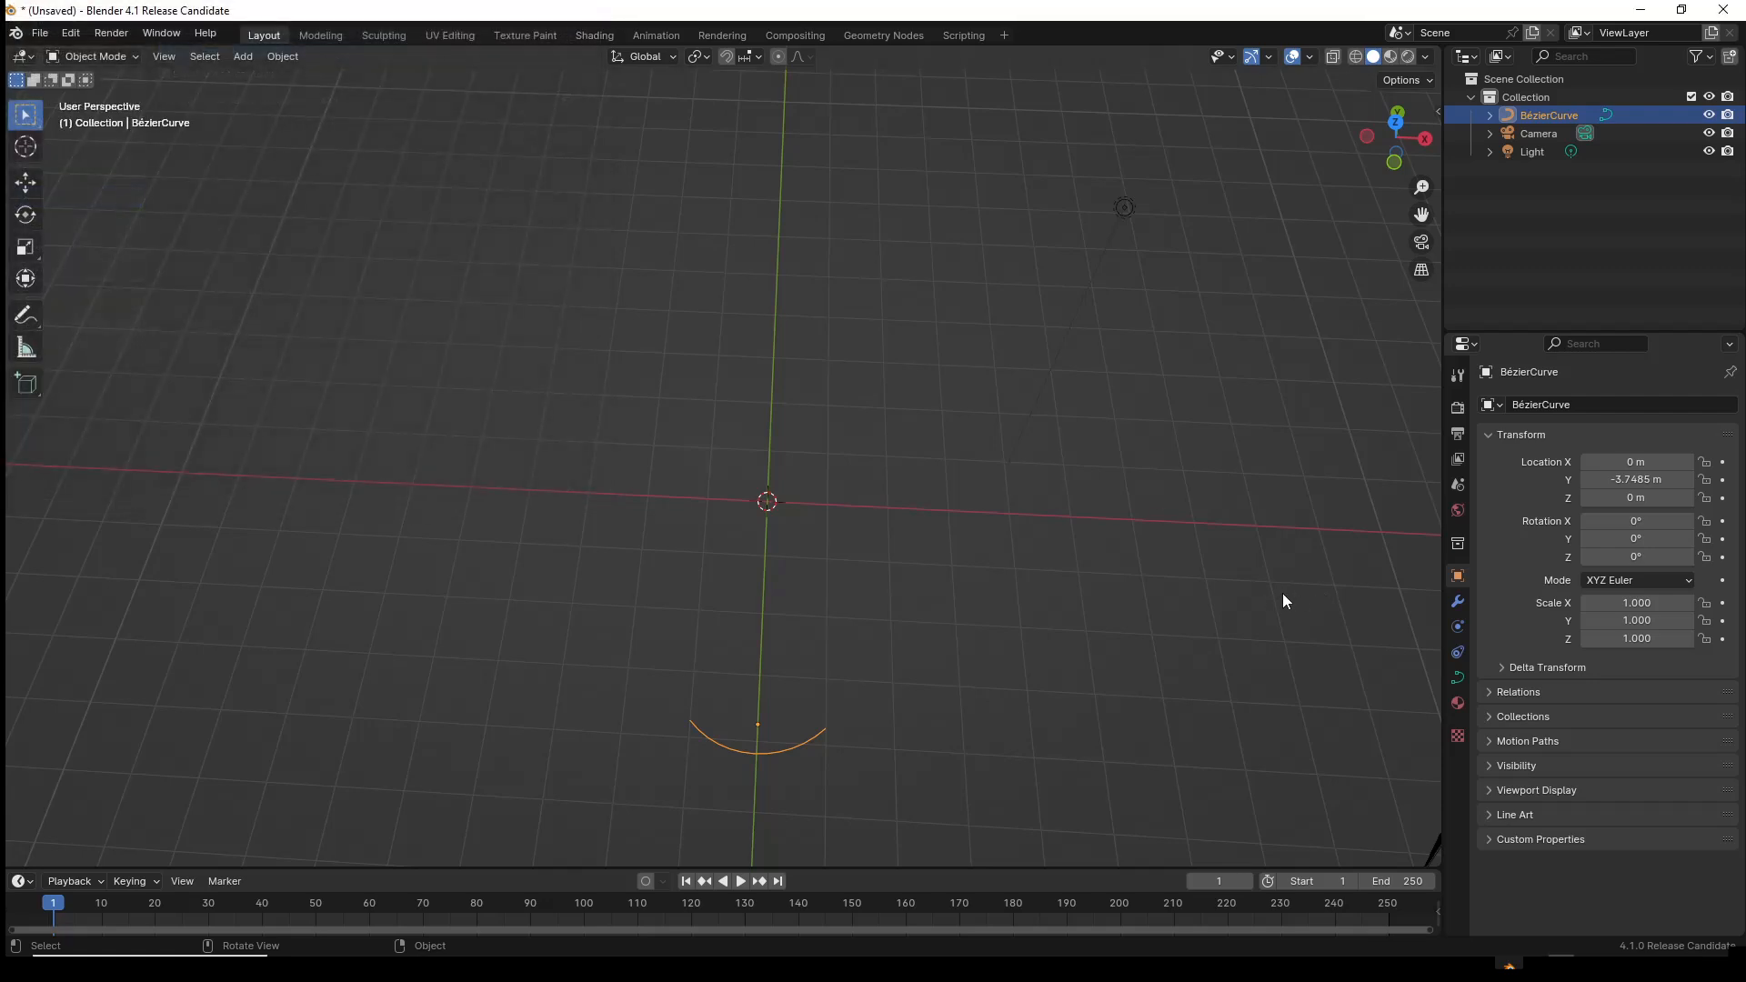
- Show the Behemox Hair Generator tools in the 3D viewport's sidebar
{"action": "key", "text": "n"}
{"action": "scroll", "coordinate": [1415, 718], "scroll_direction": "down", "scroll_amount": 3}
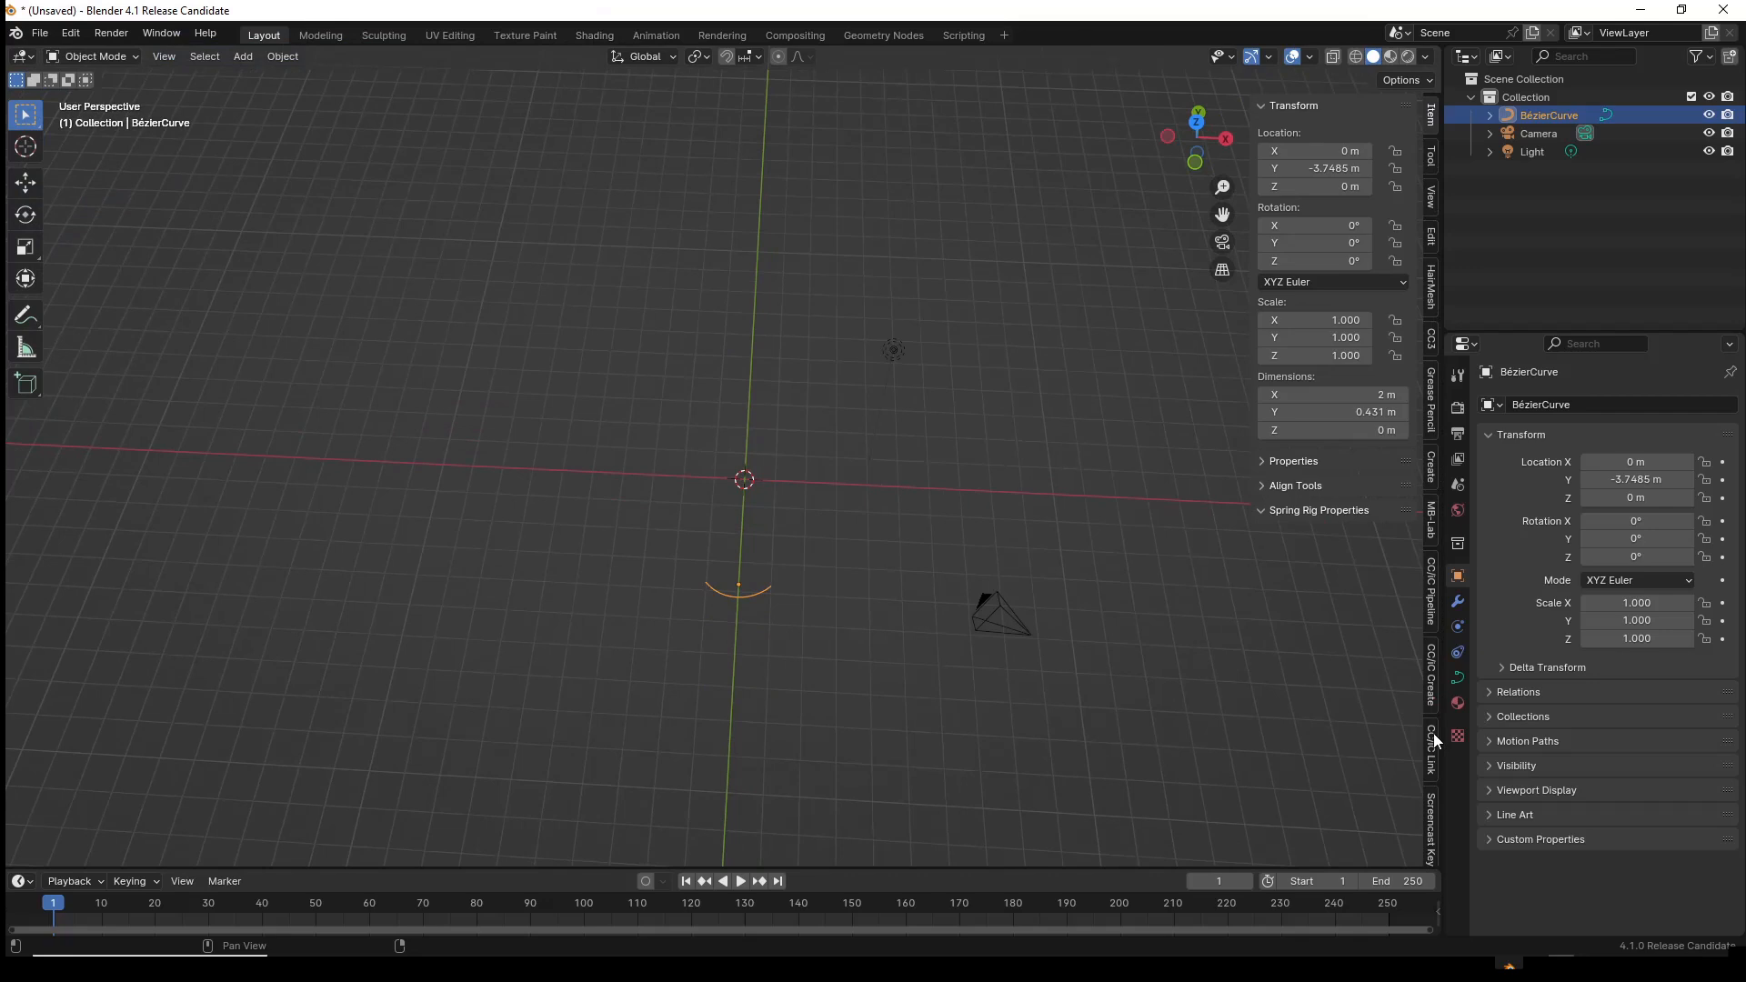
{"action": "scroll", "coordinate": [1437, 751], "scroll_direction": "down", "scroll_amount": 2}
{"action": "scroll", "coordinate": [1438, 753], "scroll_direction": "down", "scroll_amount": 1}
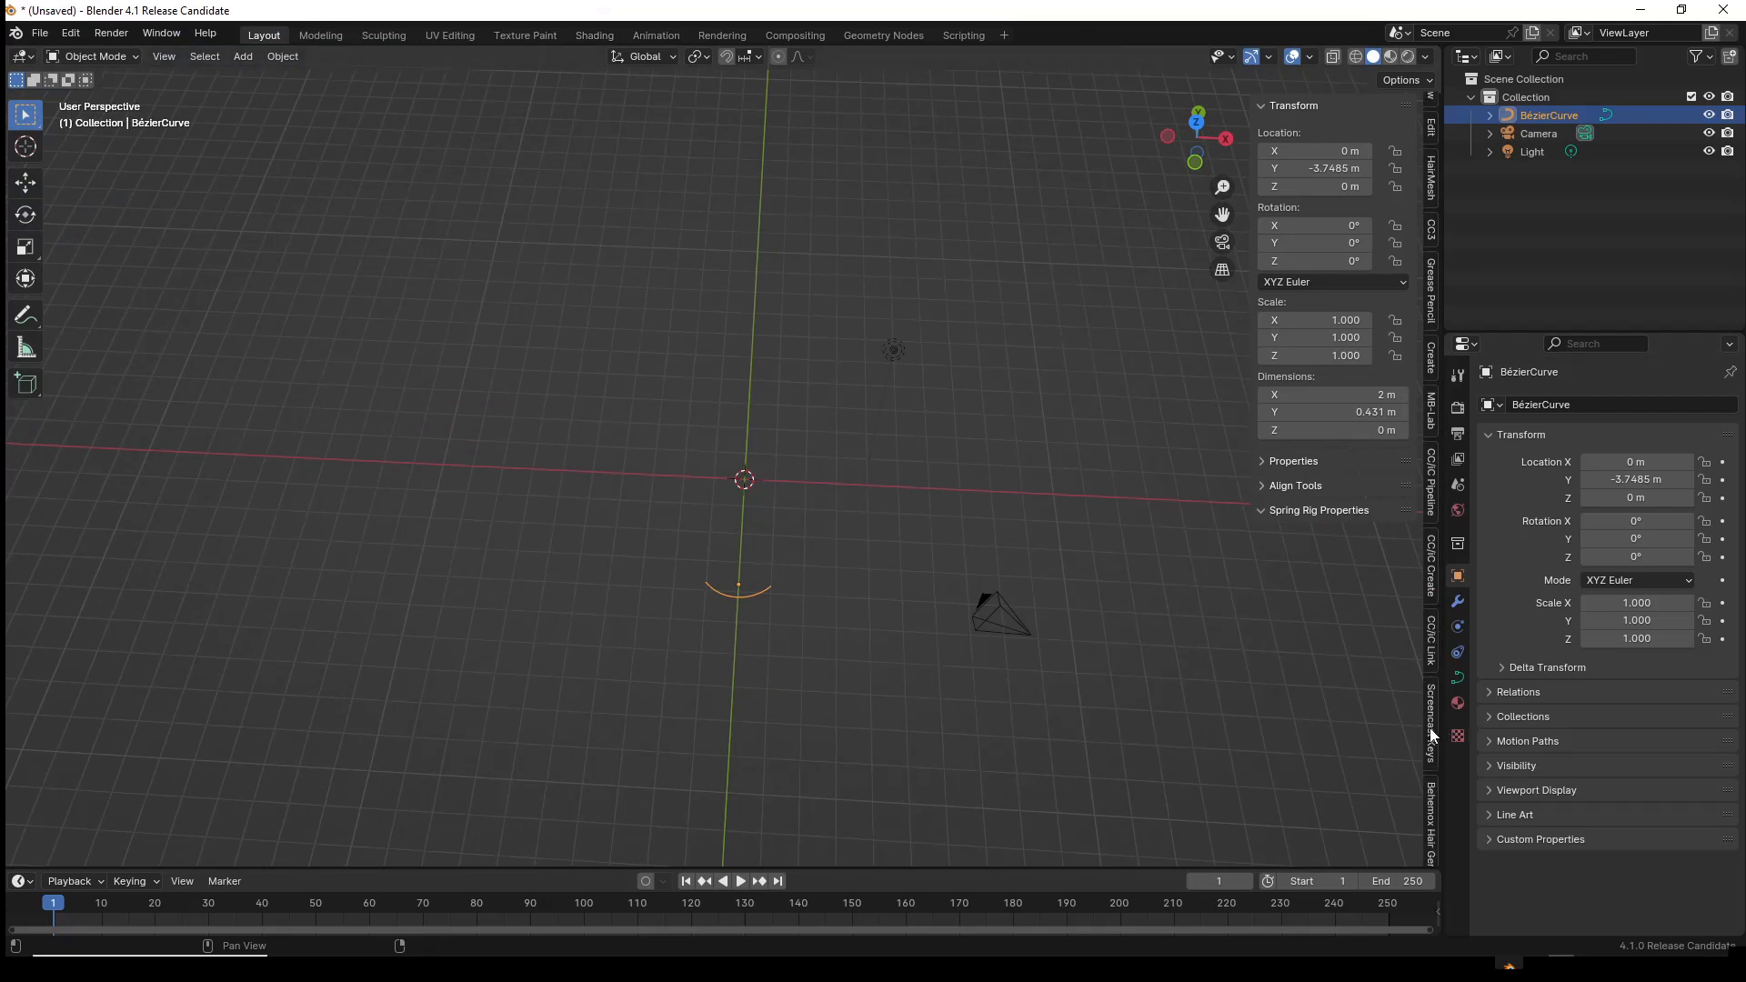
{"action": "scroll", "coordinate": [1440, 760], "scroll_direction": "down", "scroll_amount": 1}
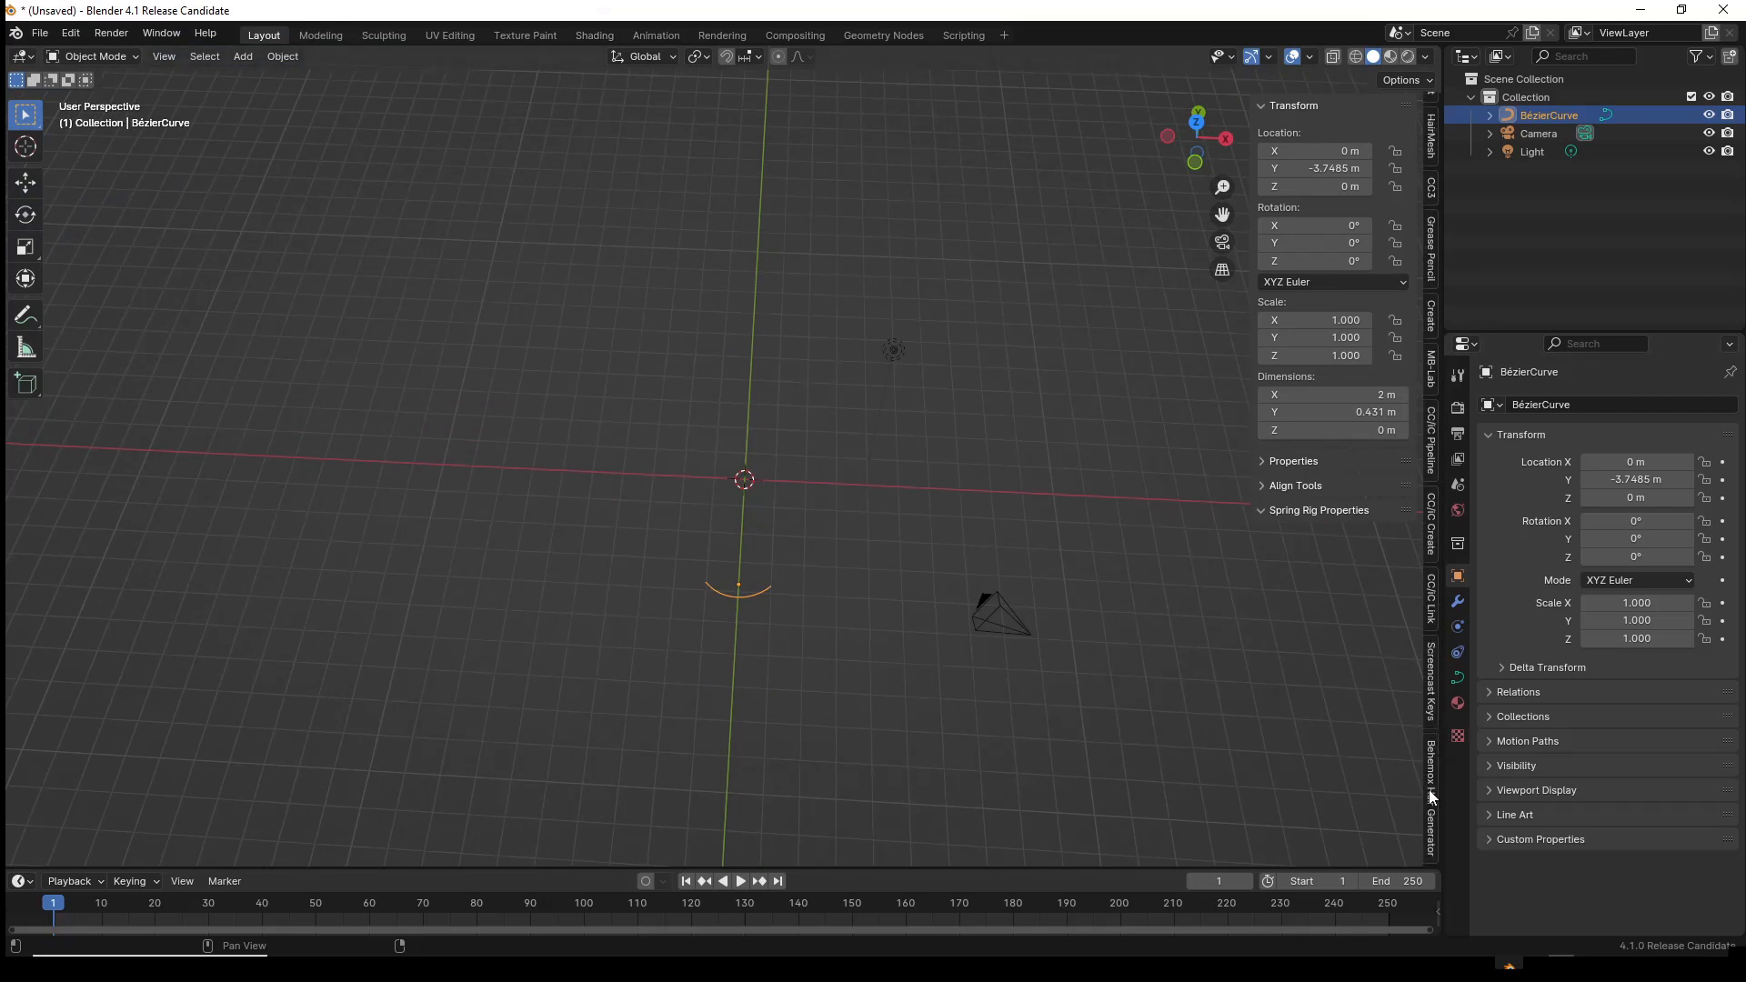
{"action": "left_click", "coordinate": [1431, 796]}
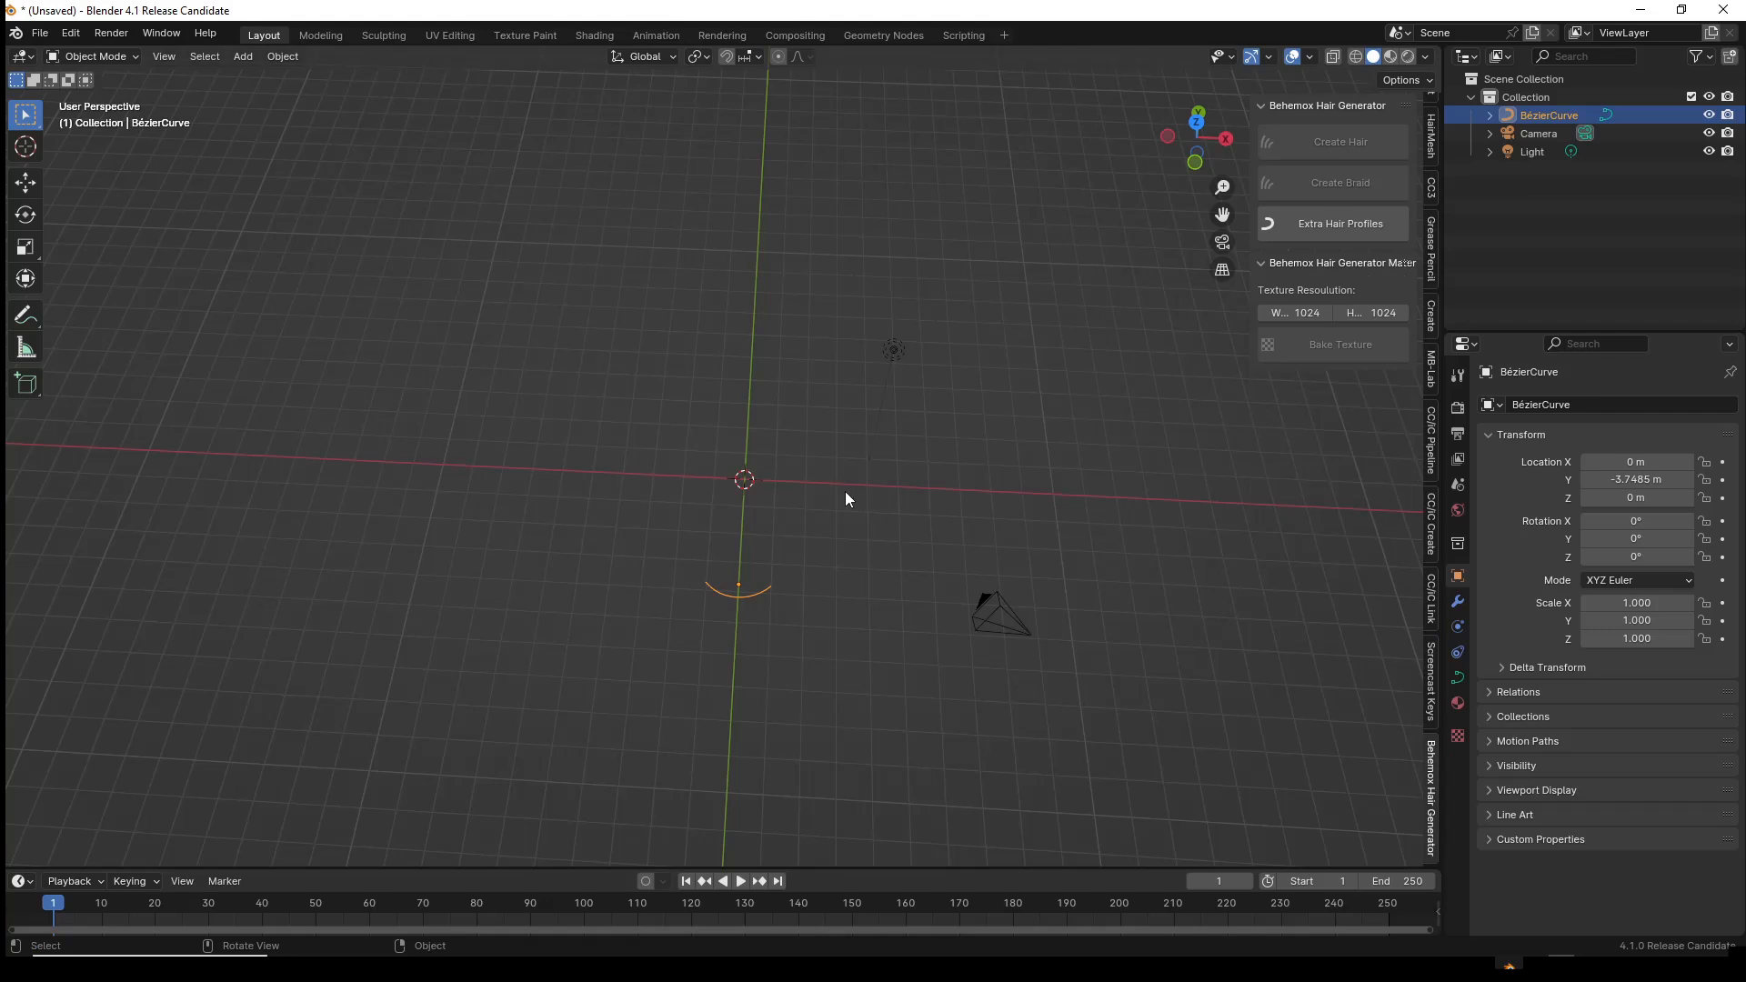
- Add a UV sphere at the world origin and scale it up uniformly to about 6.3
{"action": "middle_click_drag", "start_coordinate": [904, 519], "coordinate": [938, 549]}
{"action": "key", "text": "q"}
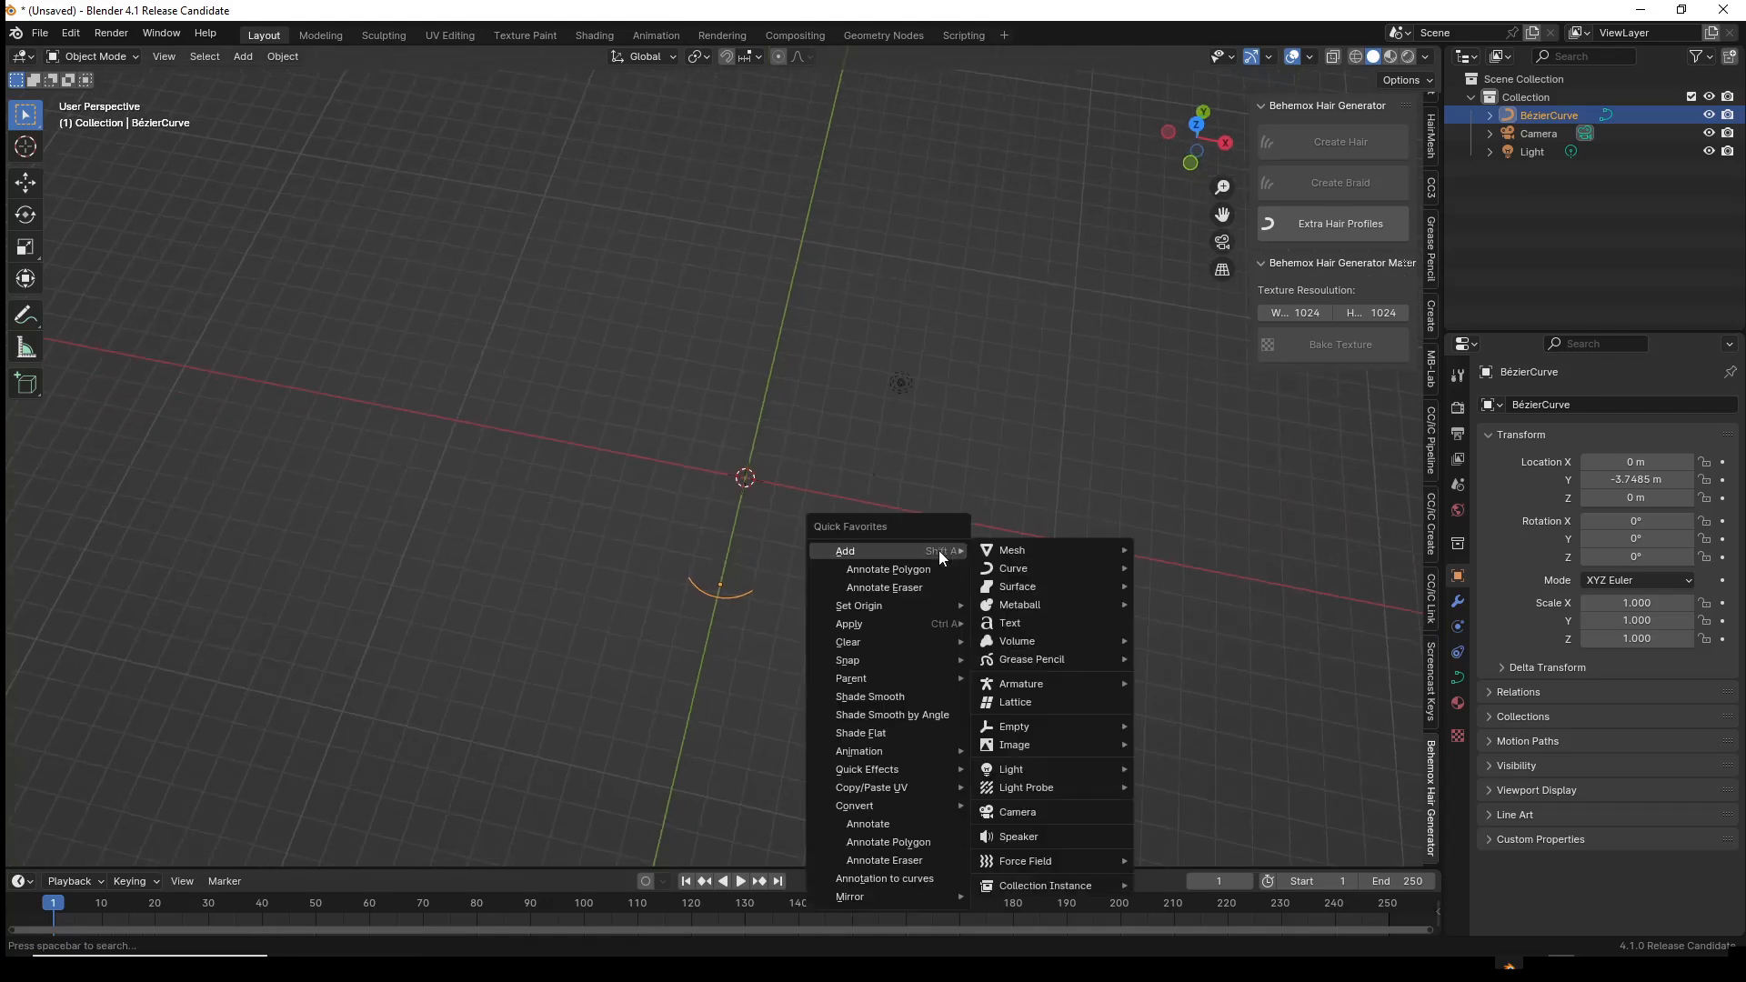
{"action": "mouse_move", "coordinate": [1000, 552]}
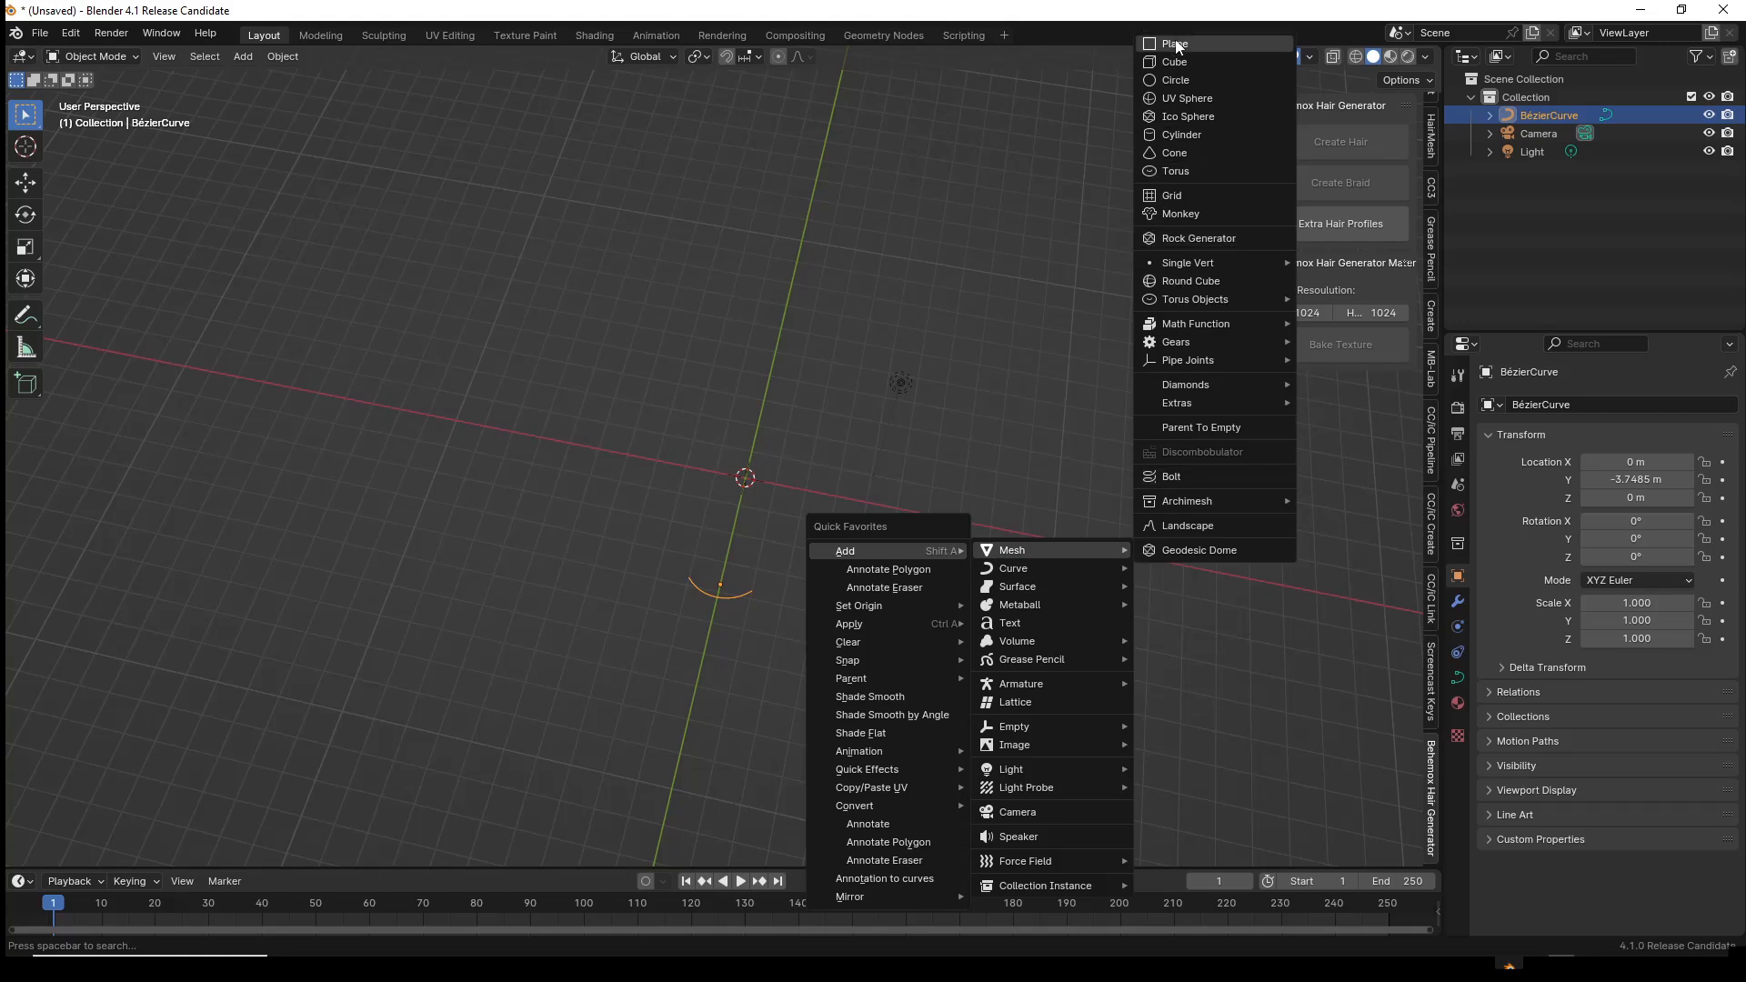
{"action": "left_click", "coordinate": [1193, 95]}
{"action": "scroll", "coordinate": [909, 488], "scroll_direction": "up", "scroll_amount": 3}
{"action": "scroll", "coordinate": [946, 564], "scroll_direction": "down", "scroll_amount": 4}
{"action": "key", "text": "s"}
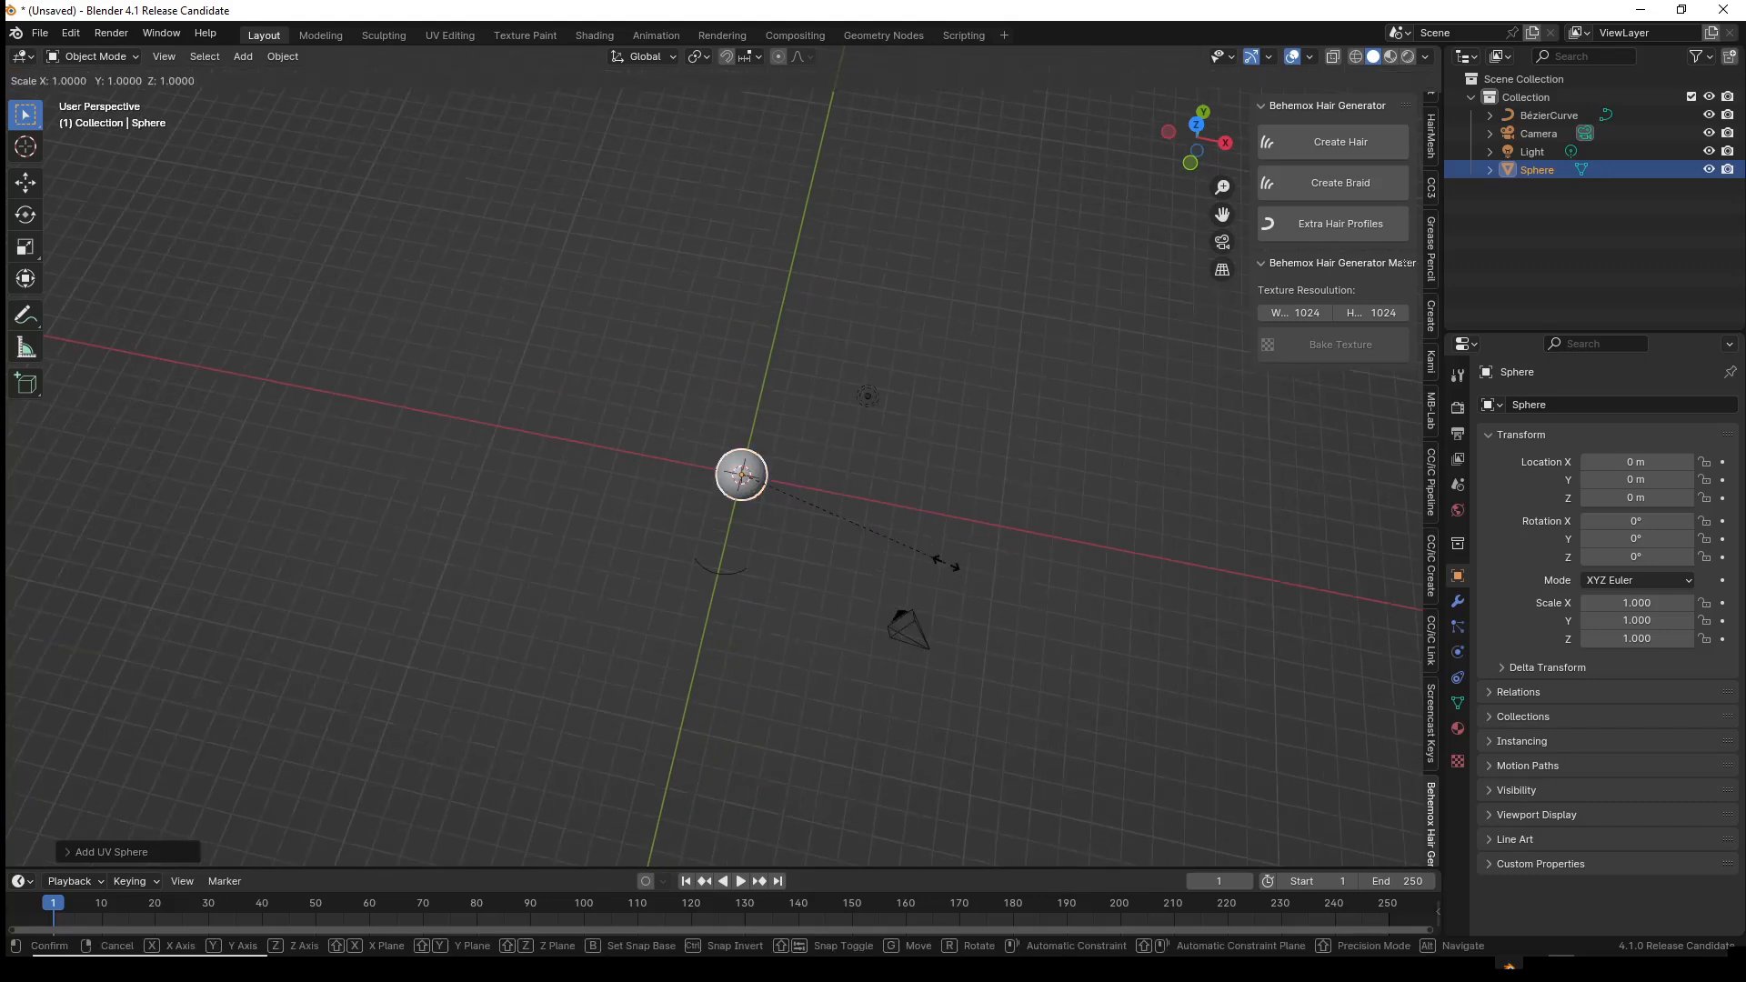
{"action": "left_click", "coordinate": [698, 636]}
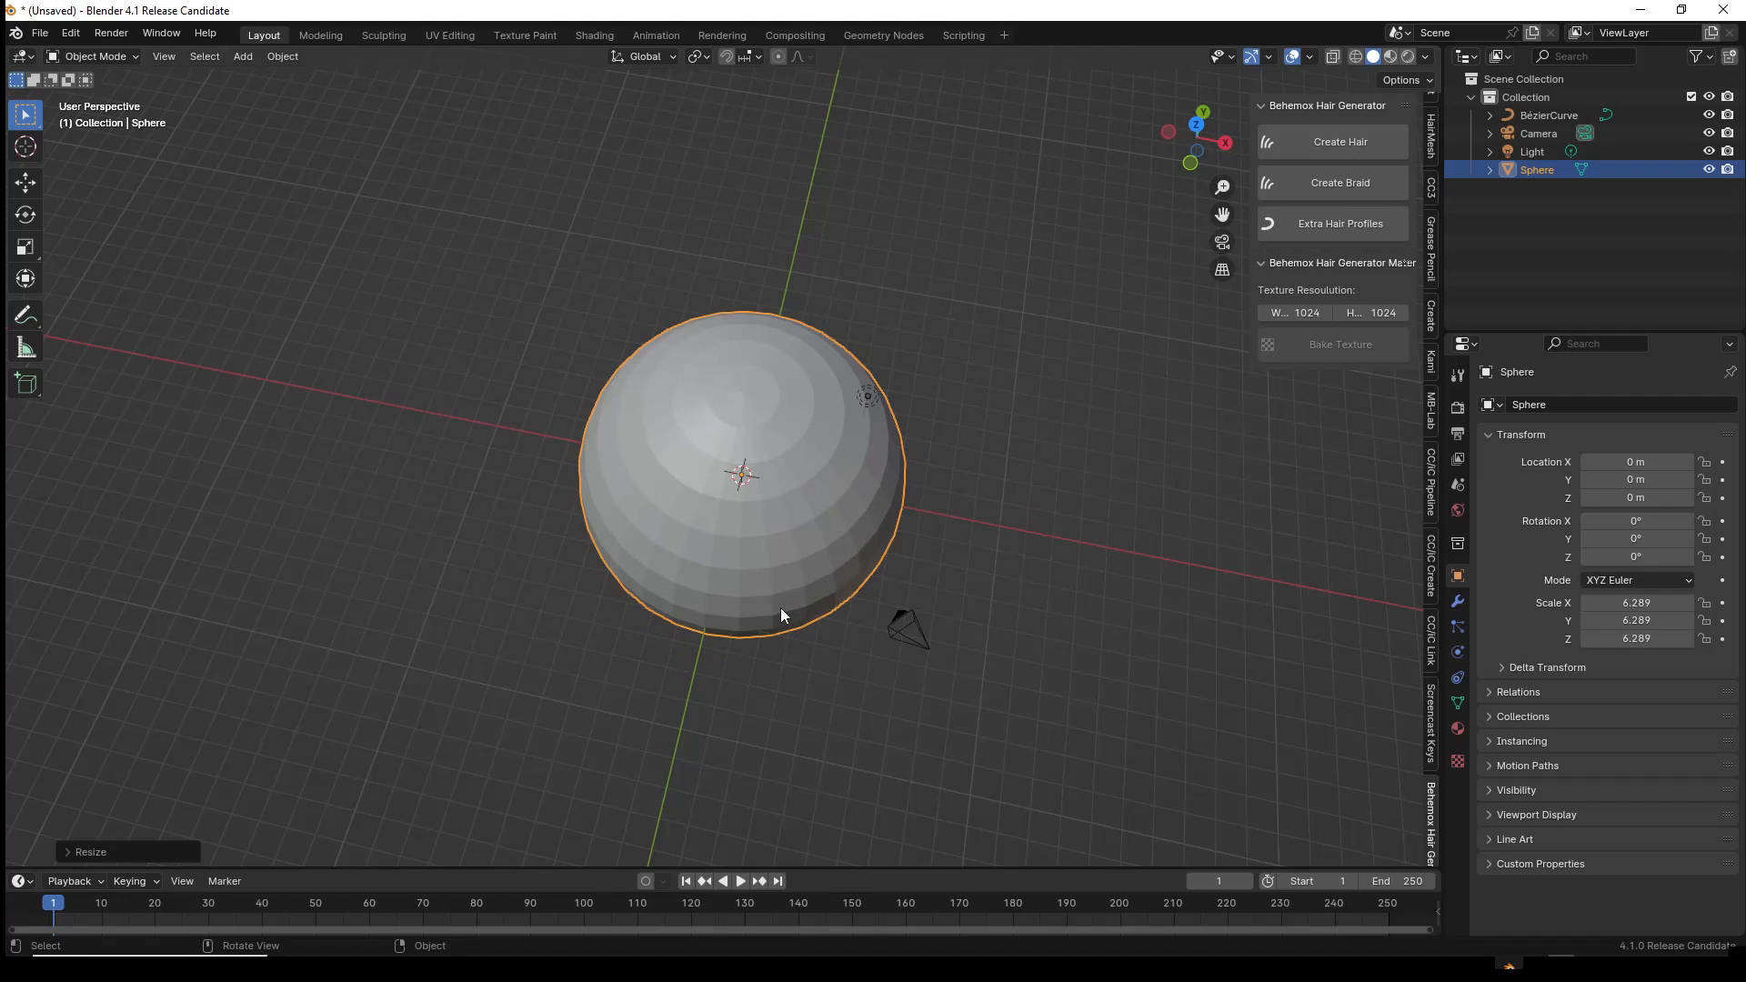
- Move the Bézier curve farther along negative Y until it sits well clear of the sphere
{"action": "left_click", "coordinate": [1527, 116]}
{"action": "key", "text": "g"}
{"action": "key", "text": "y"}
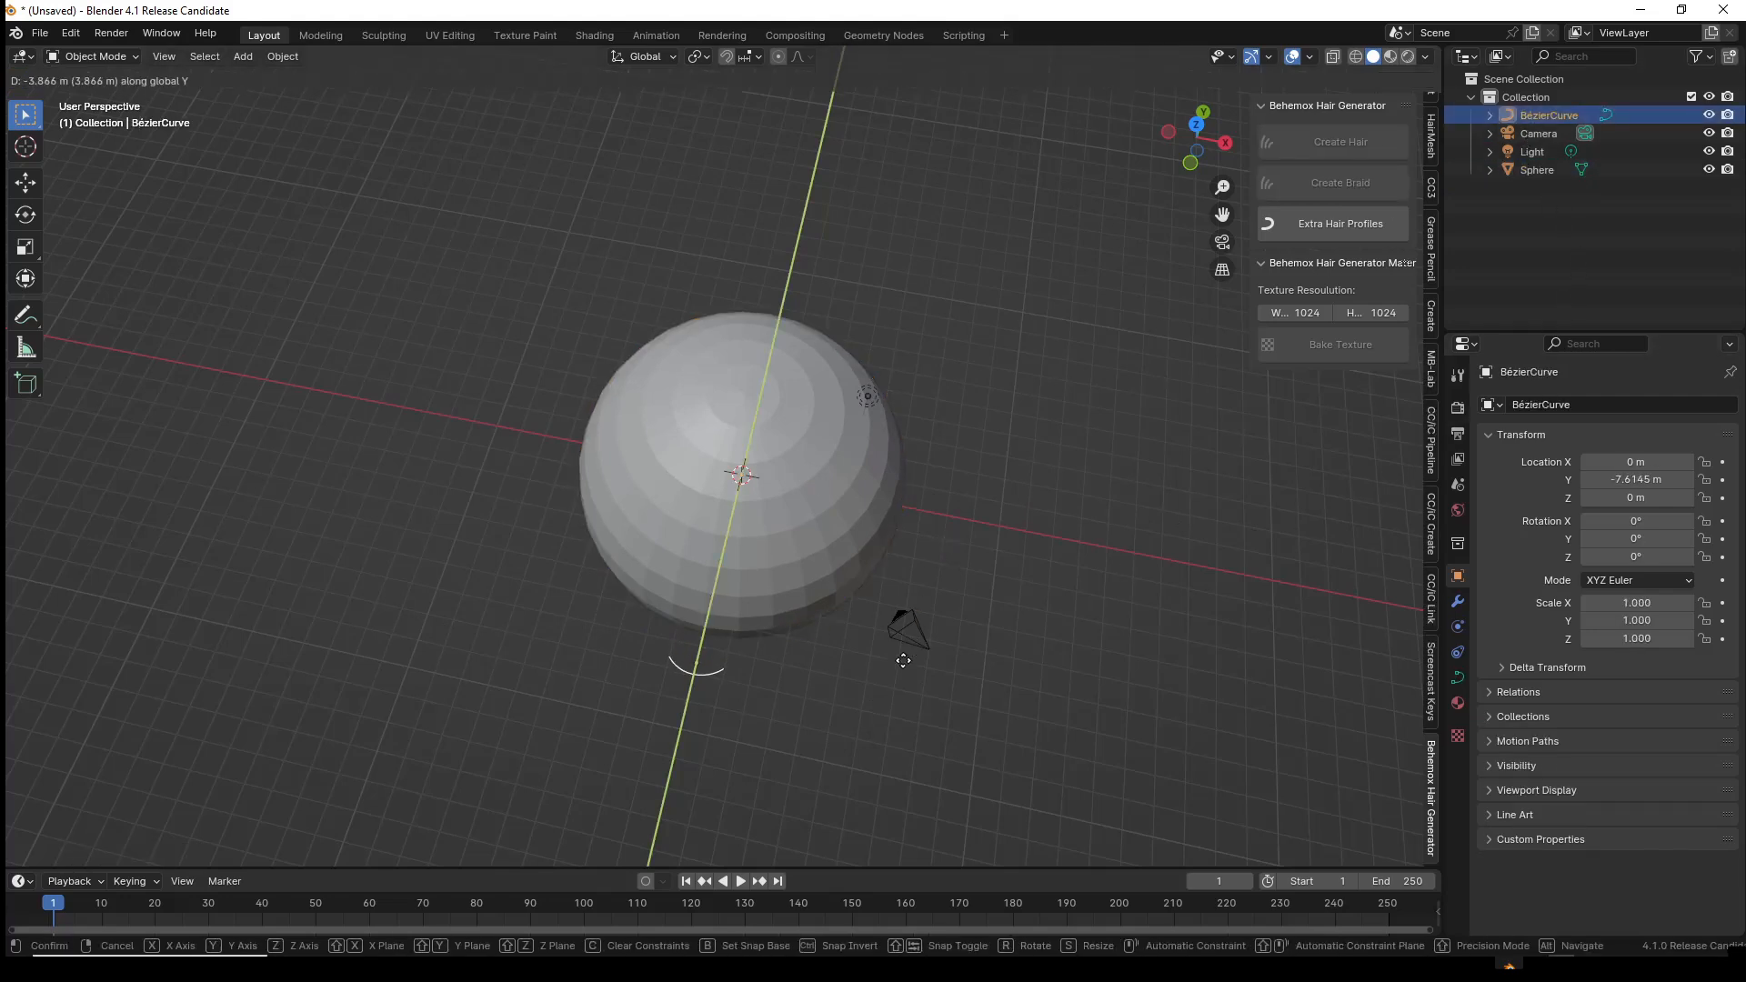
{"action": "left_click", "coordinate": [881, 713]}
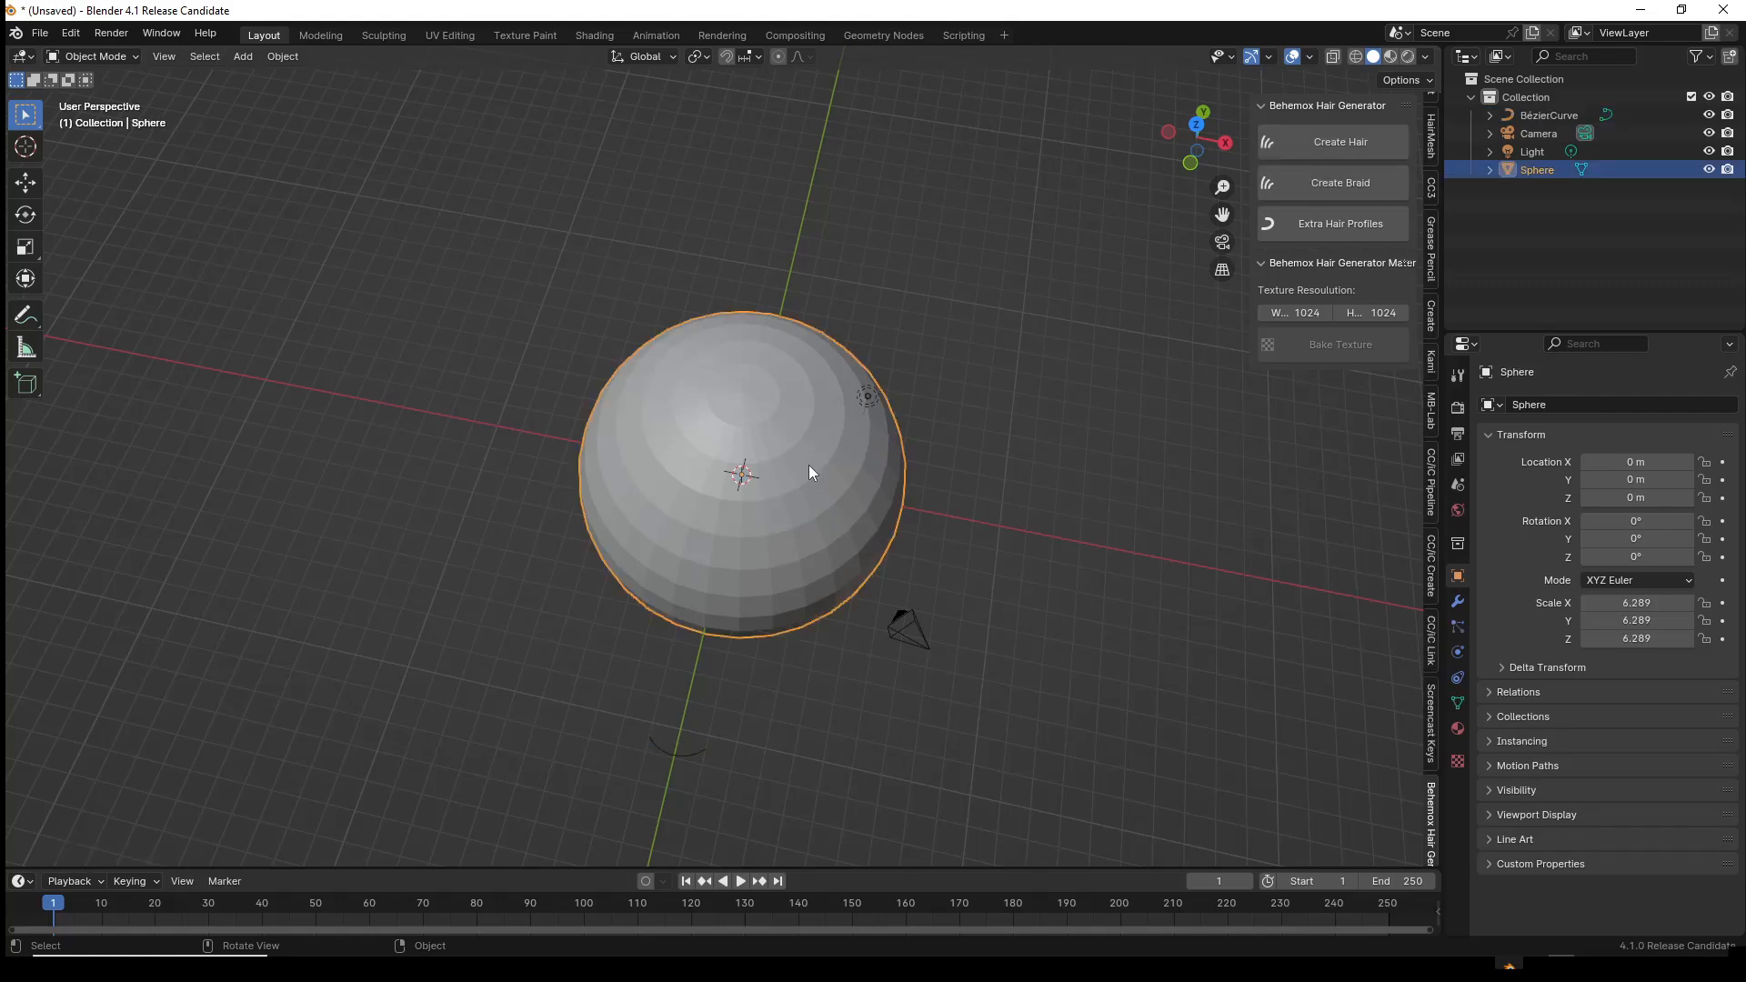
- Subdivide the sphere's whole mesh with 2 cuts and return to Object Mode
{"action": "key", "text": "Tab"}
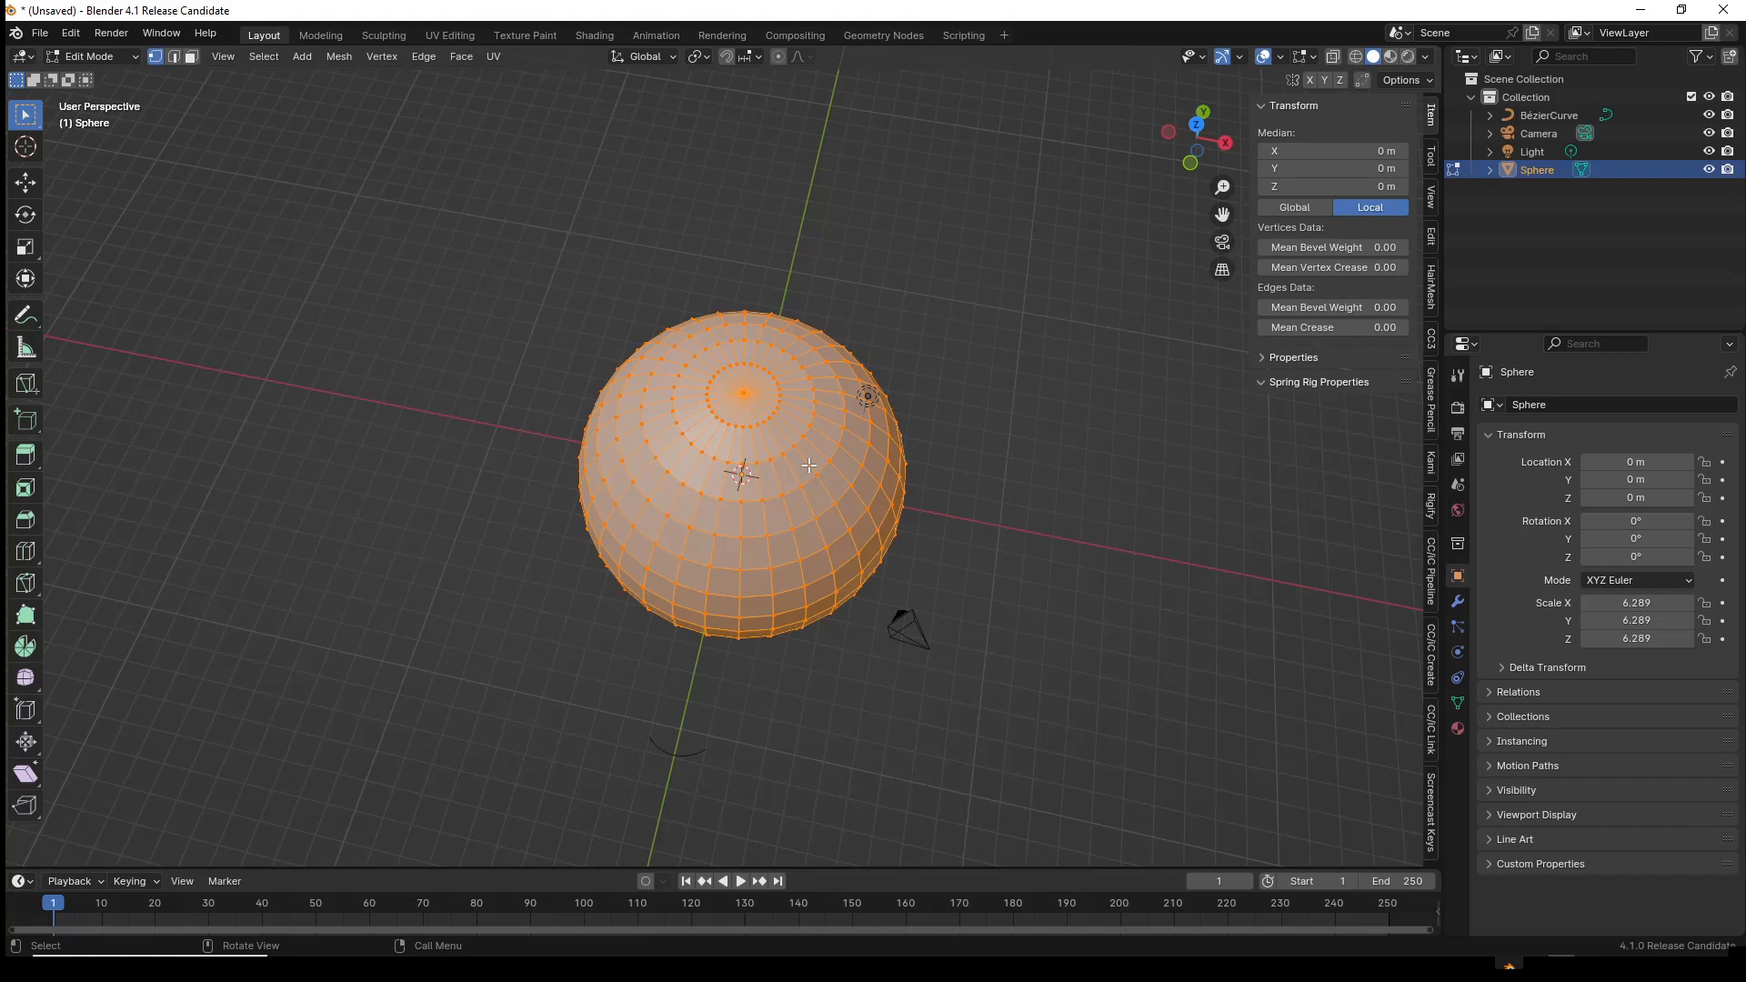
{"action": "right_click", "coordinate": [1055, 509]}
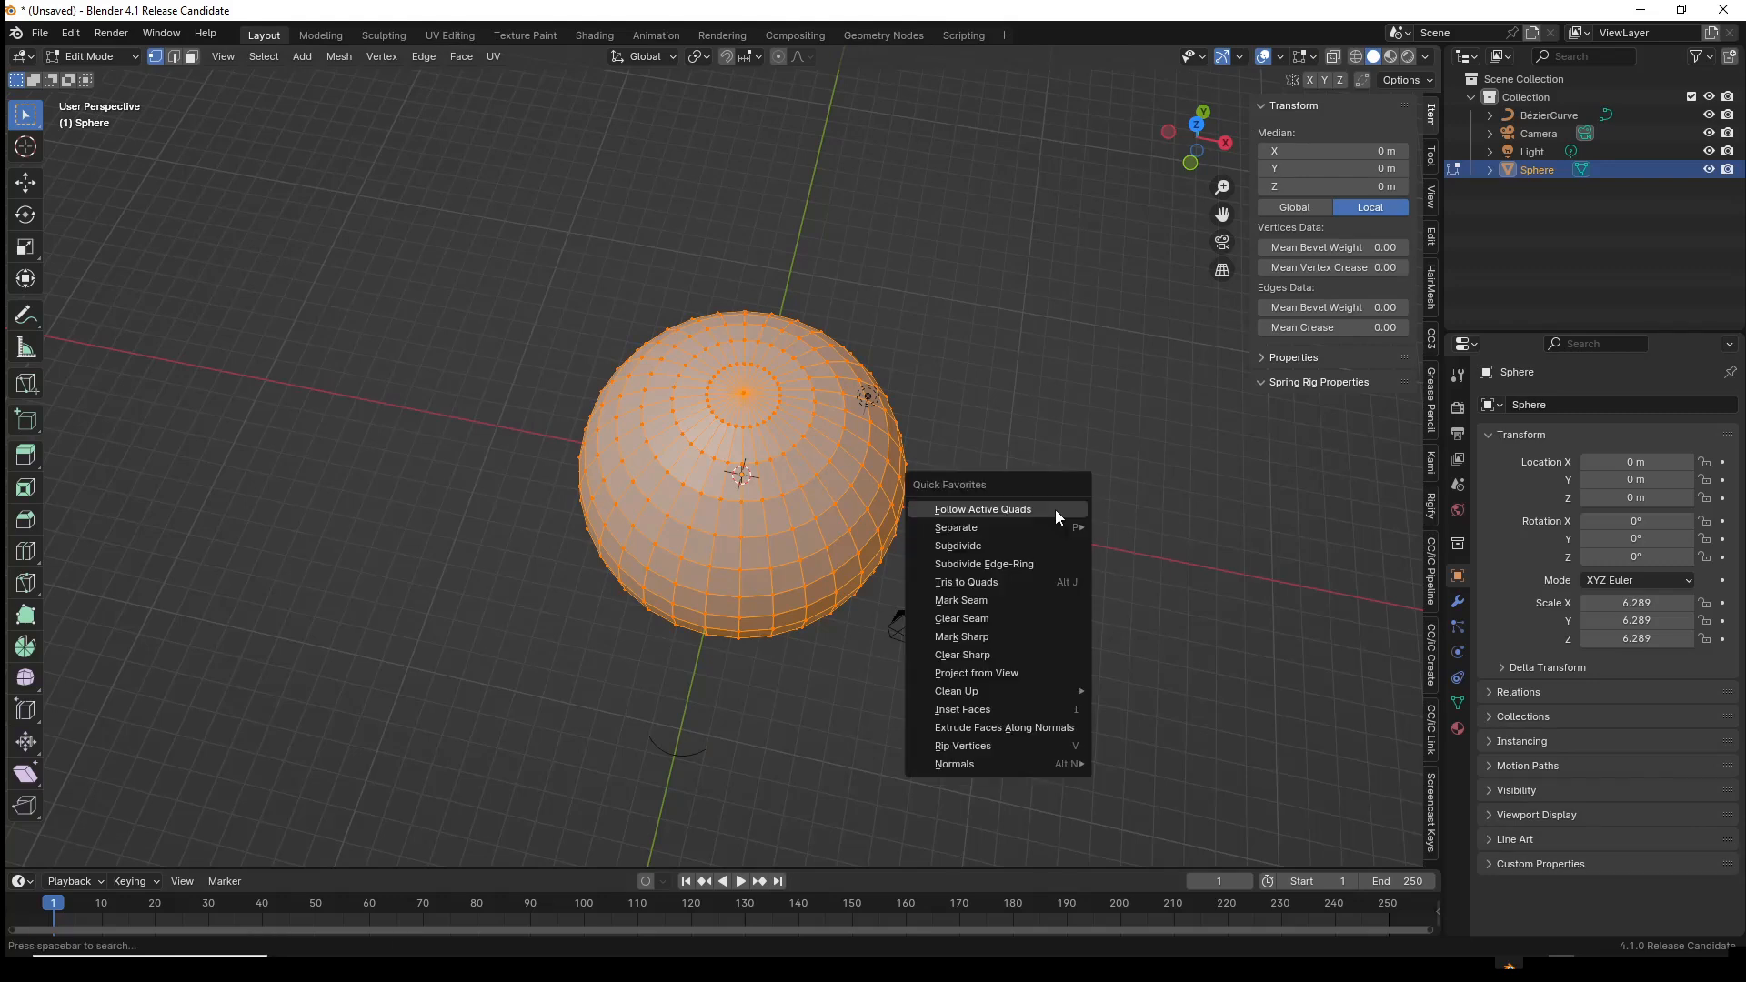
{"action": "left_click", "coordinate": [1012, 541]}
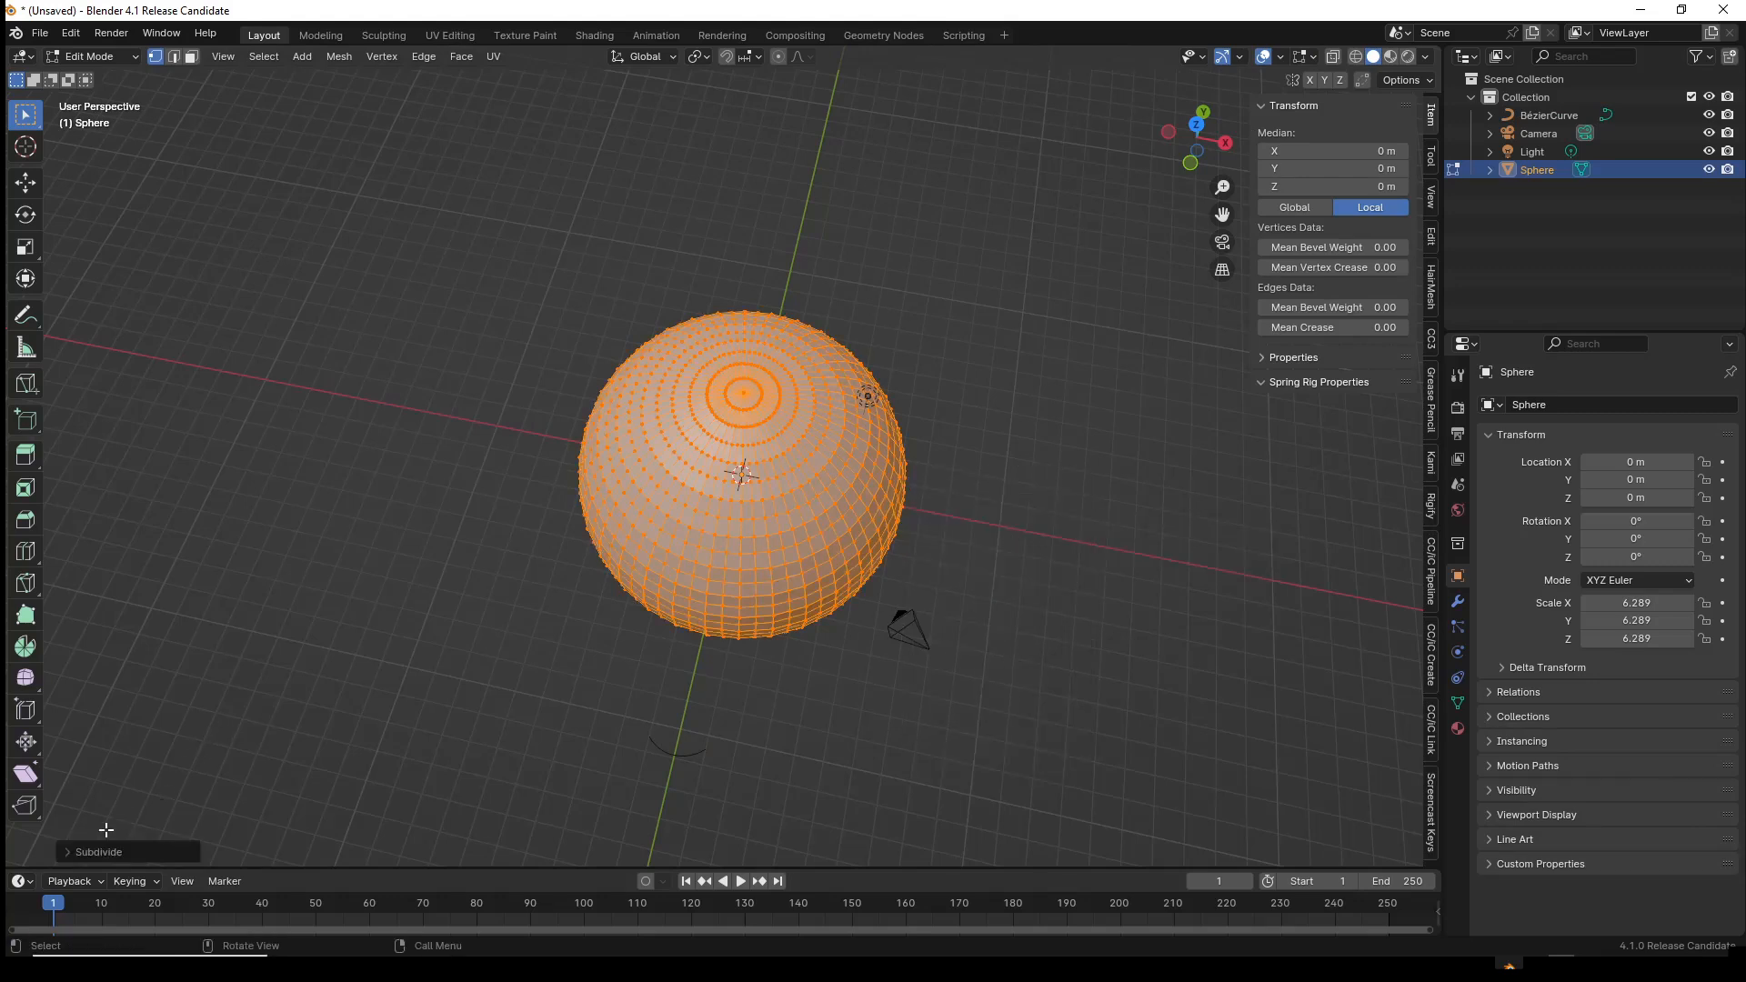
{"action": "left_click", "coordinate": [73, 851]}
{"action": "left_click", "coordinate": [296, 723]}
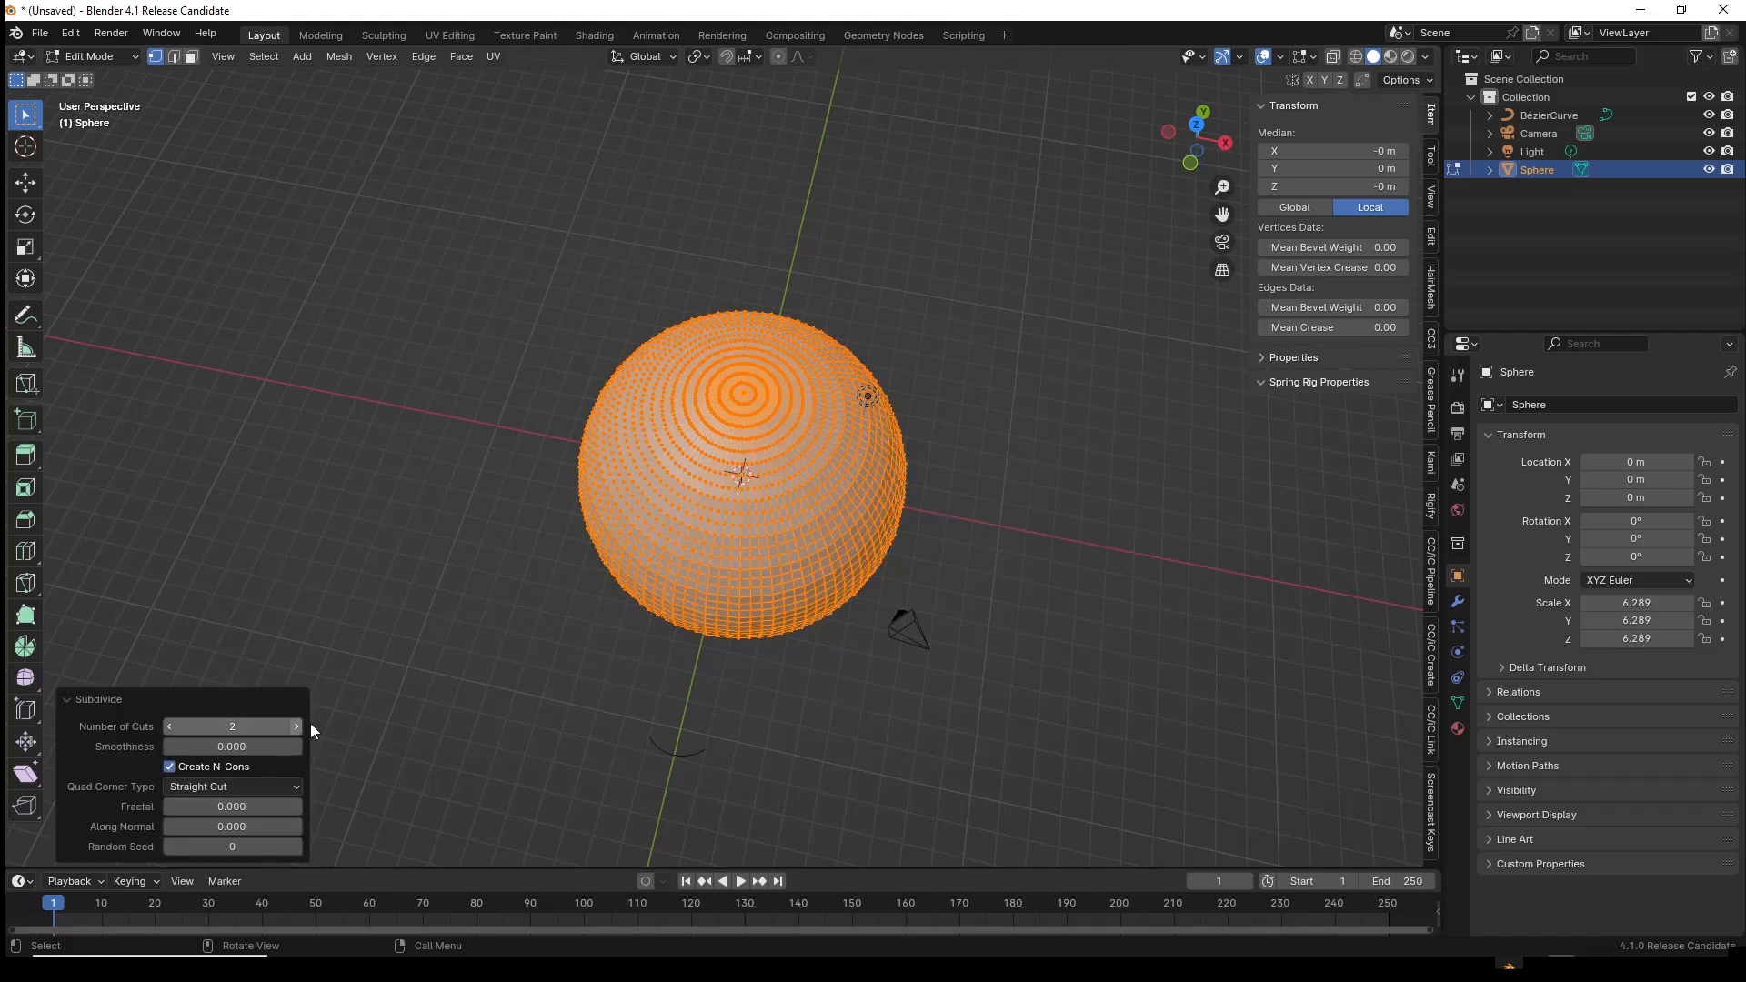
{"action": "key", "text": "Tab"}
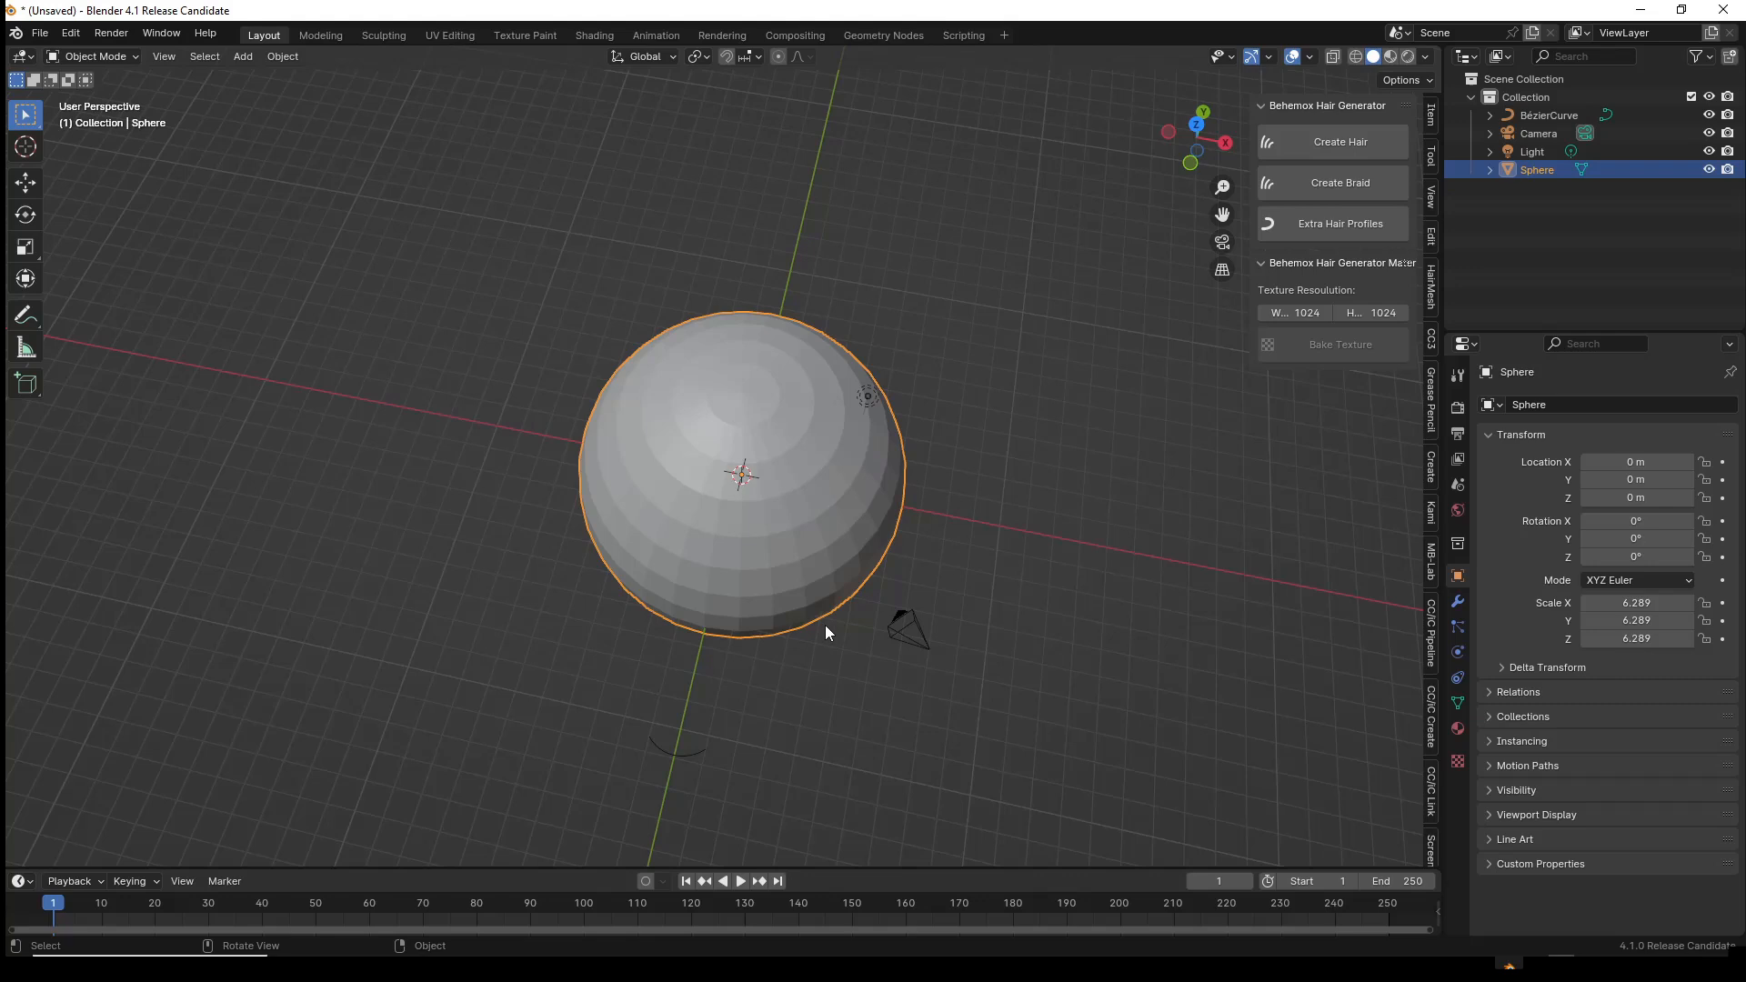
- Apply smooth shading to the sphere
{"action": "key", "text": "q"}
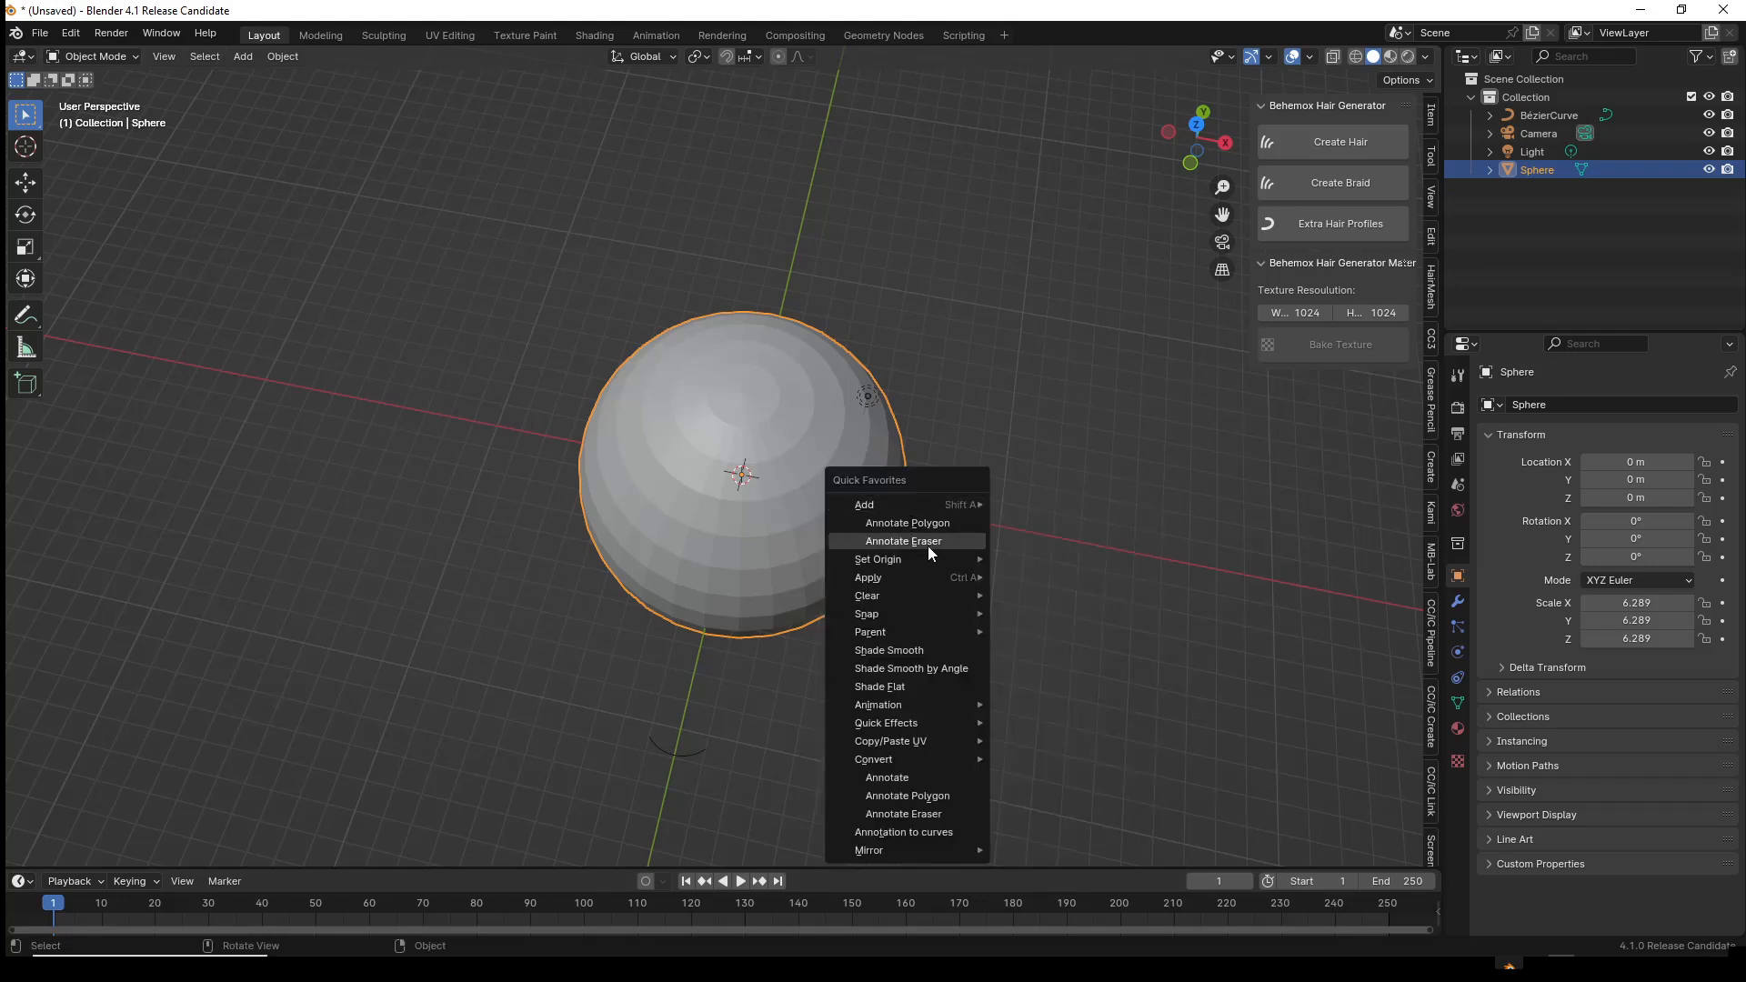
{"action": "left_click", "coordinate": [903, 653]}
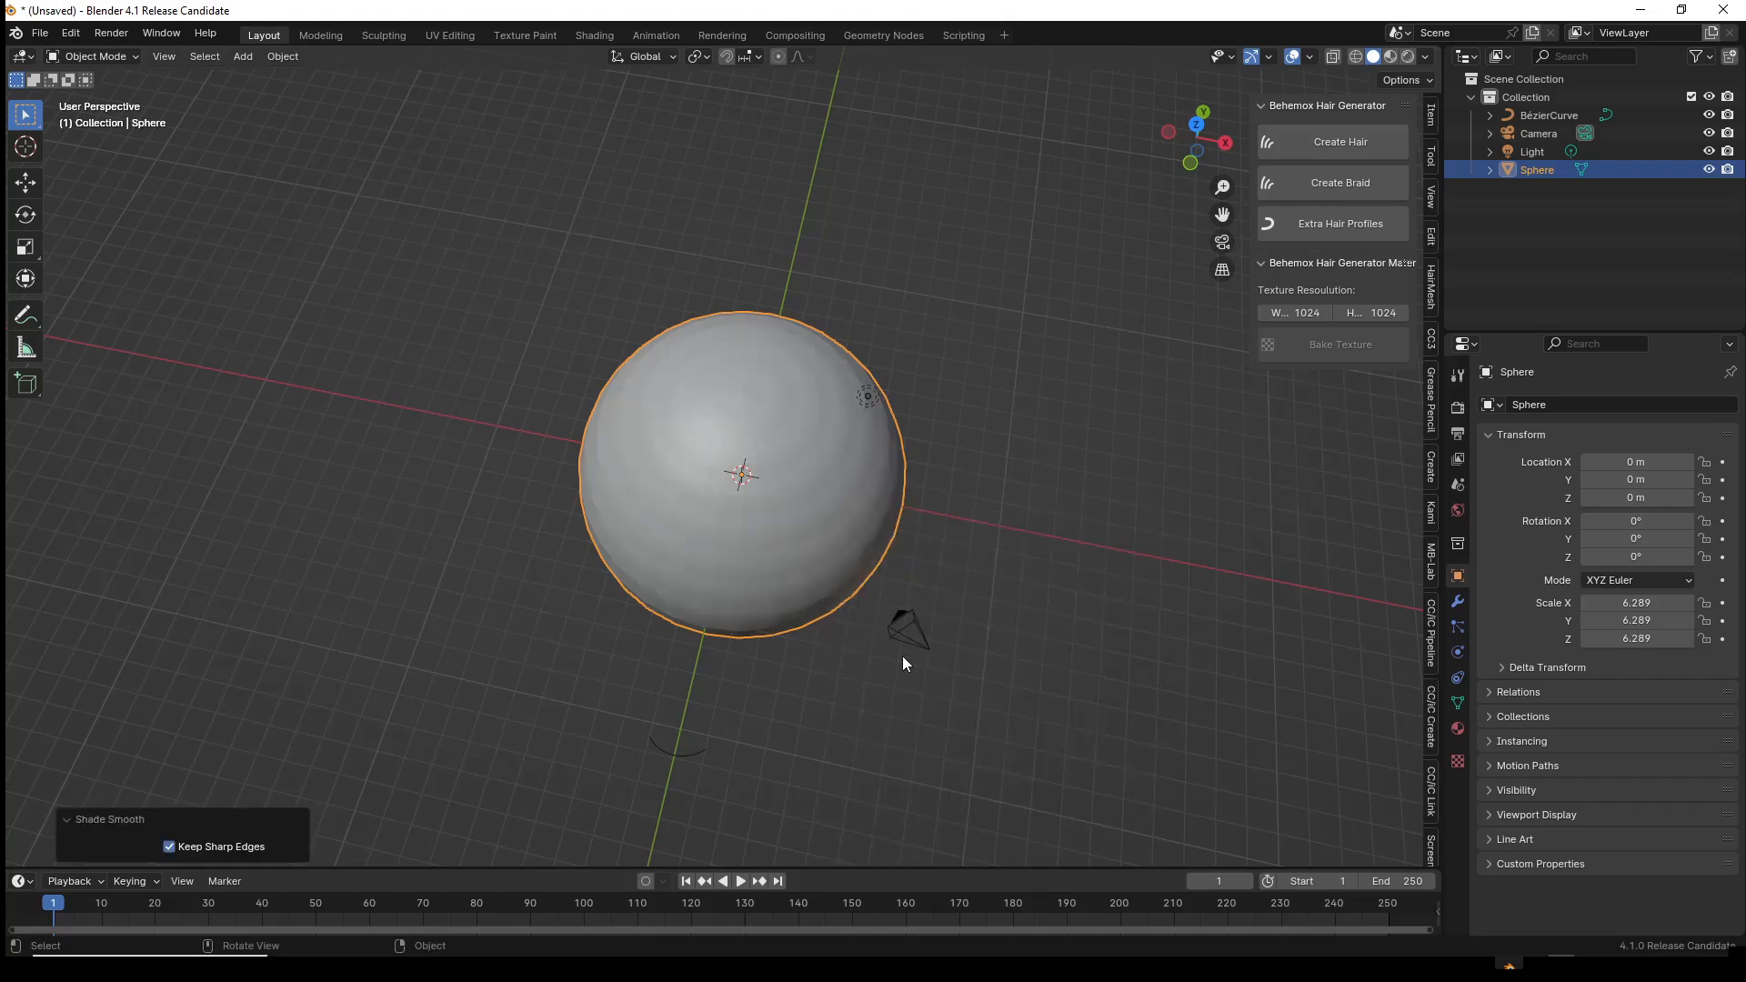
{"action": "mouse_move", "coordinate": [941, 642]}
{"action": "middle_mouse_down"}
{"action": "mouse_move", "coordinate": [938, 609]}
{"action": "mouse_move", "coordinate": [948, 642]}
{"action": "middle_mouse_up"}
{"action": "scroll", "coordinate": [948, 642], "scroll_direction": "up", "scroll_amount": 2}
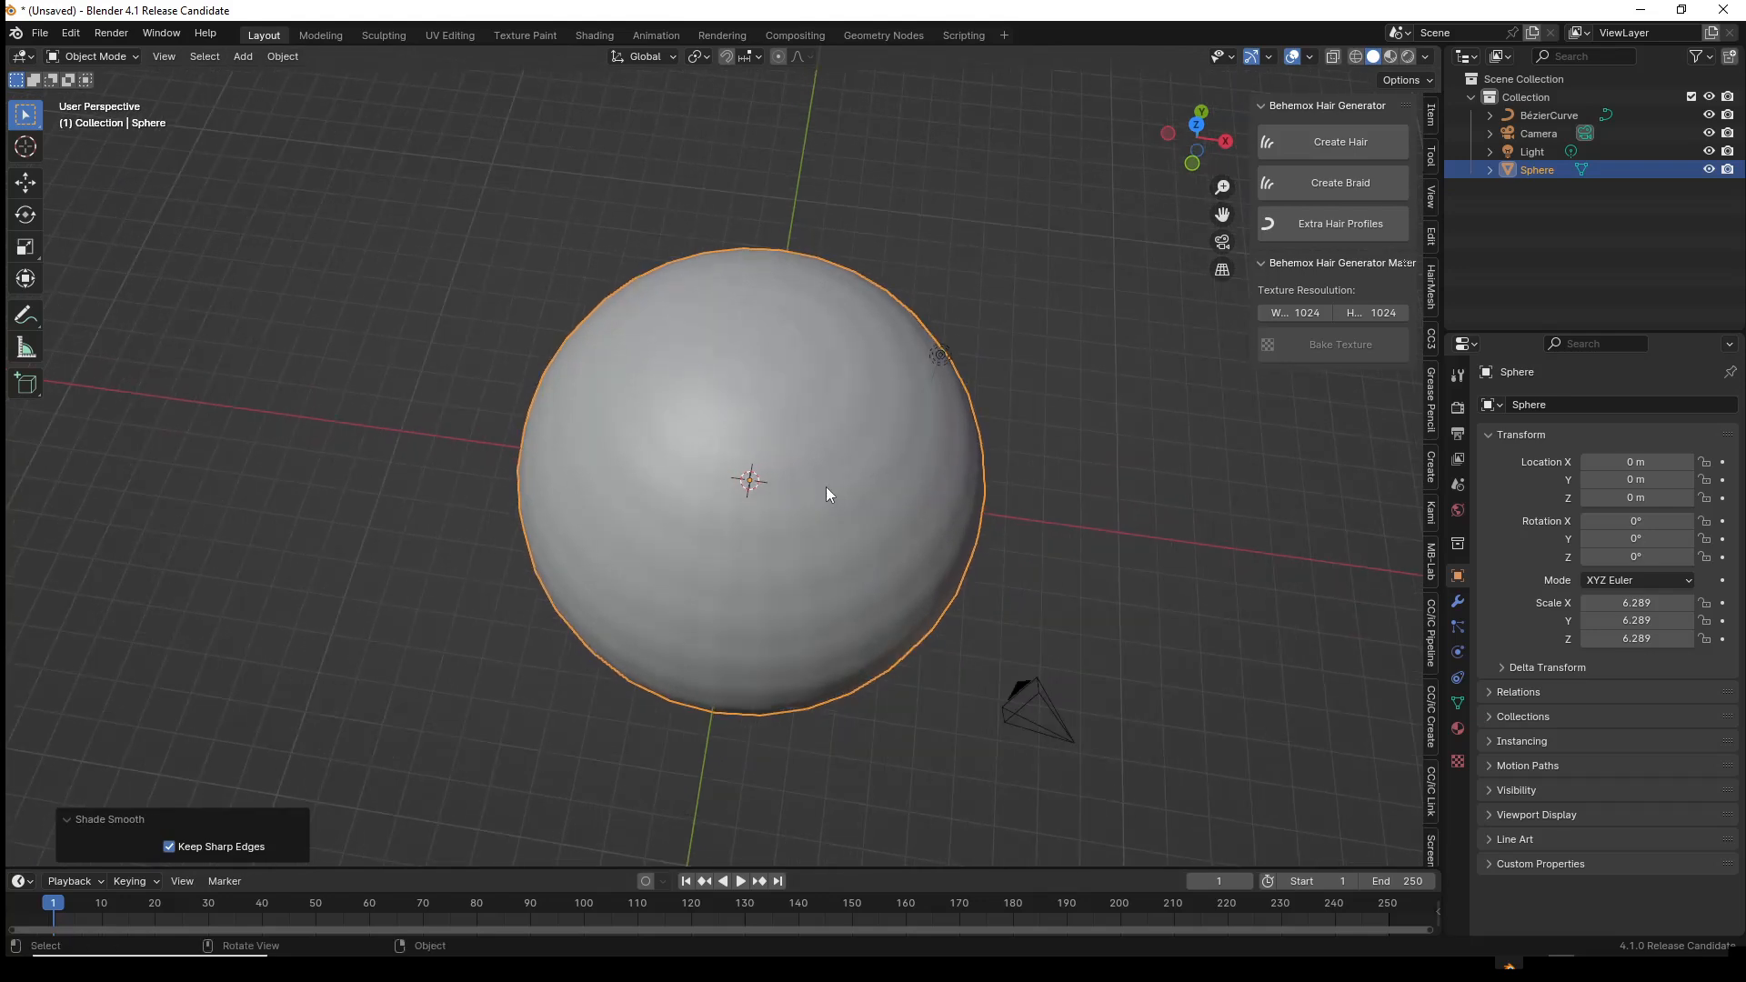
{"action": "scroll", "coordinate": [825, 487], "scroll_direction": "down", "scroll_amount": 1}
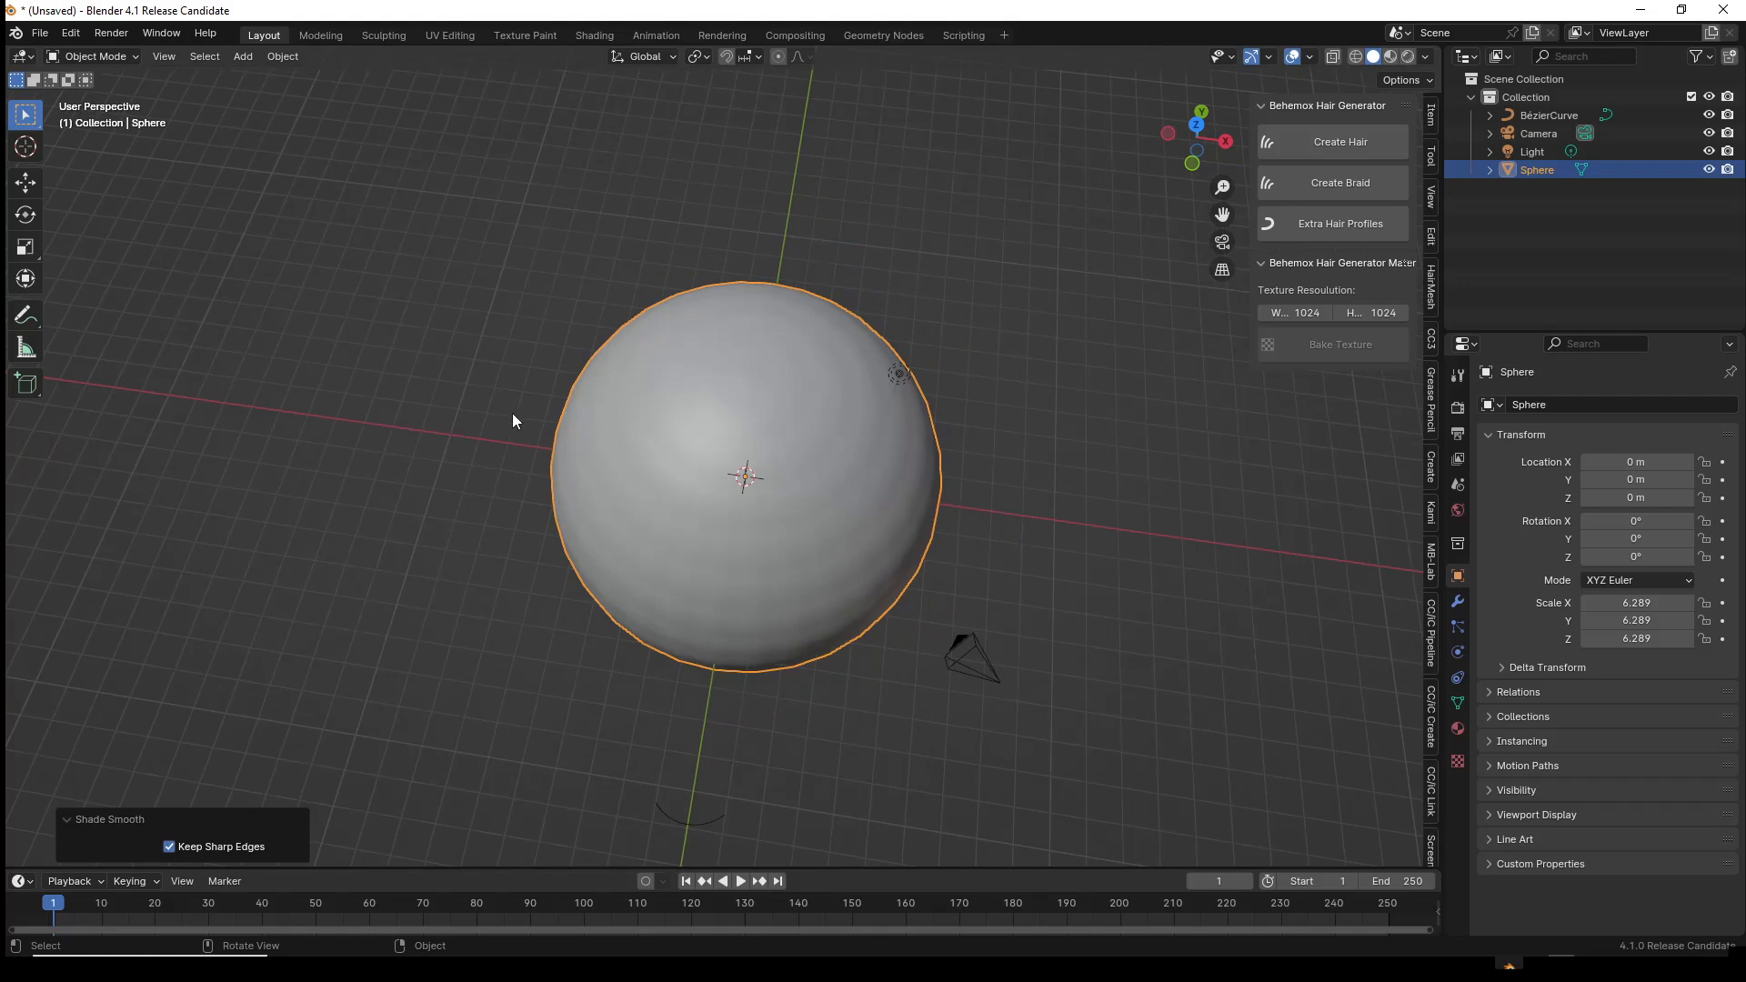
{"action": "scroll", "coordinate": [843, 739], "scroll_direction": "down", "scroll_amount": 1}
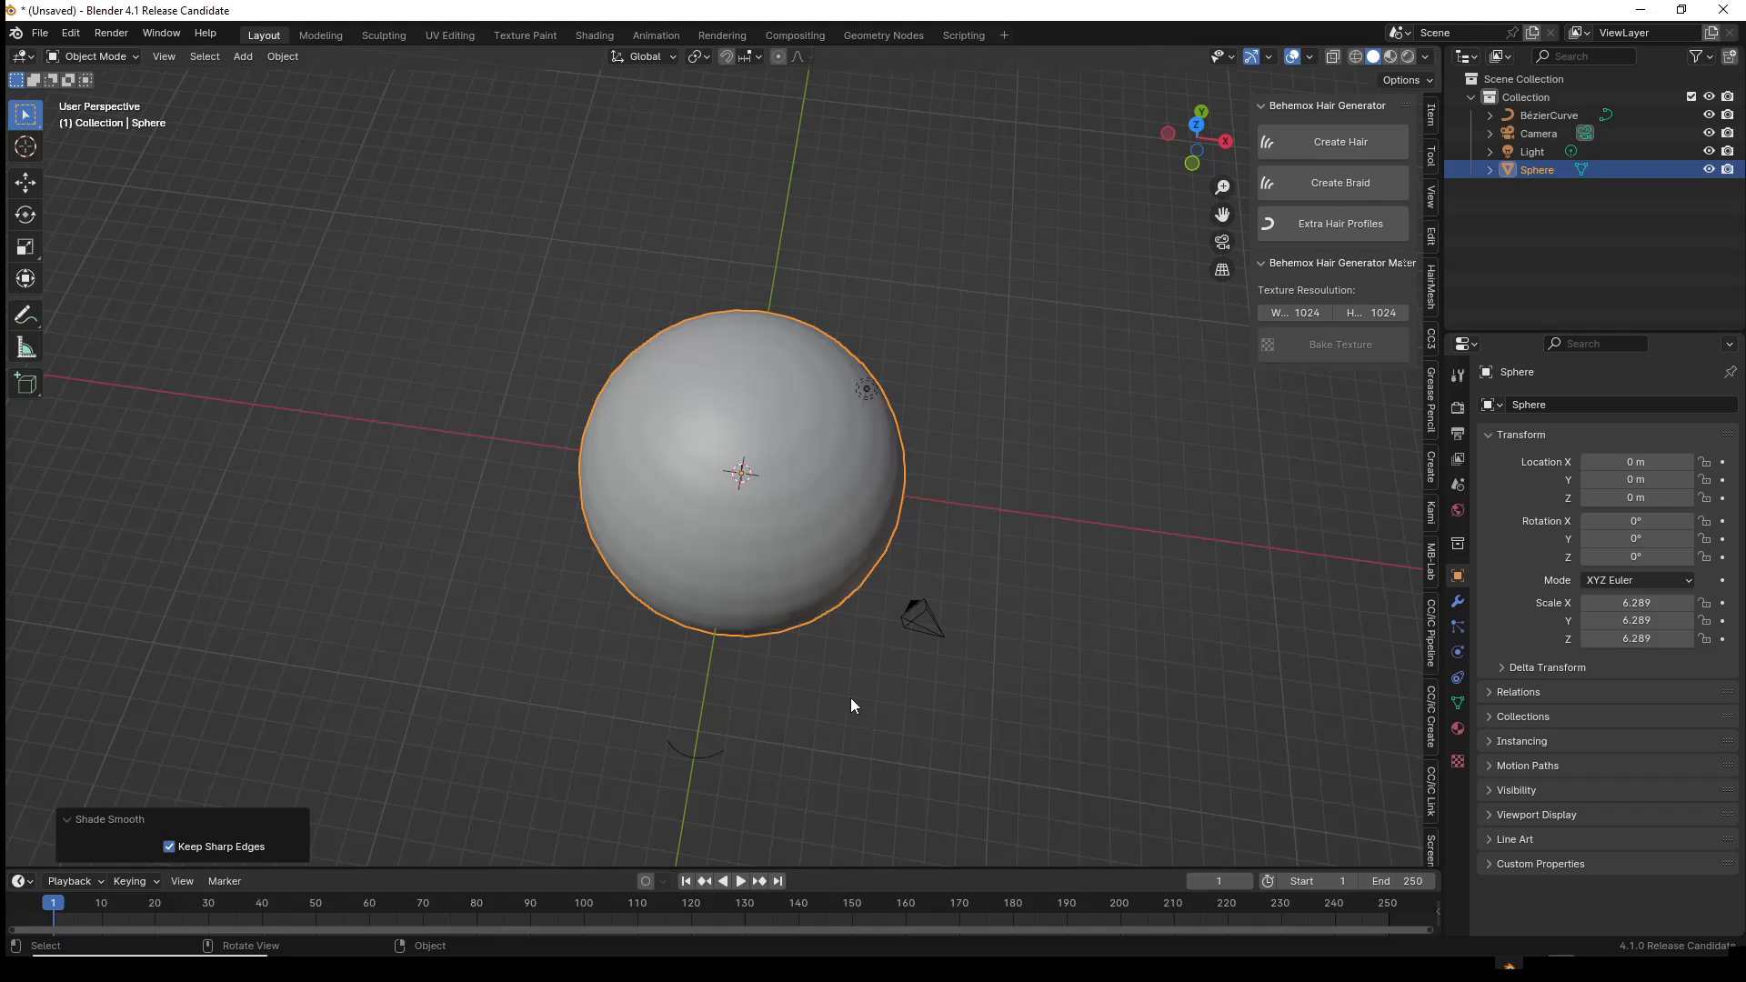
{"action": "middle_click_drag", "start_coordinate": [850, 728], "coordinate": [835, 721]}
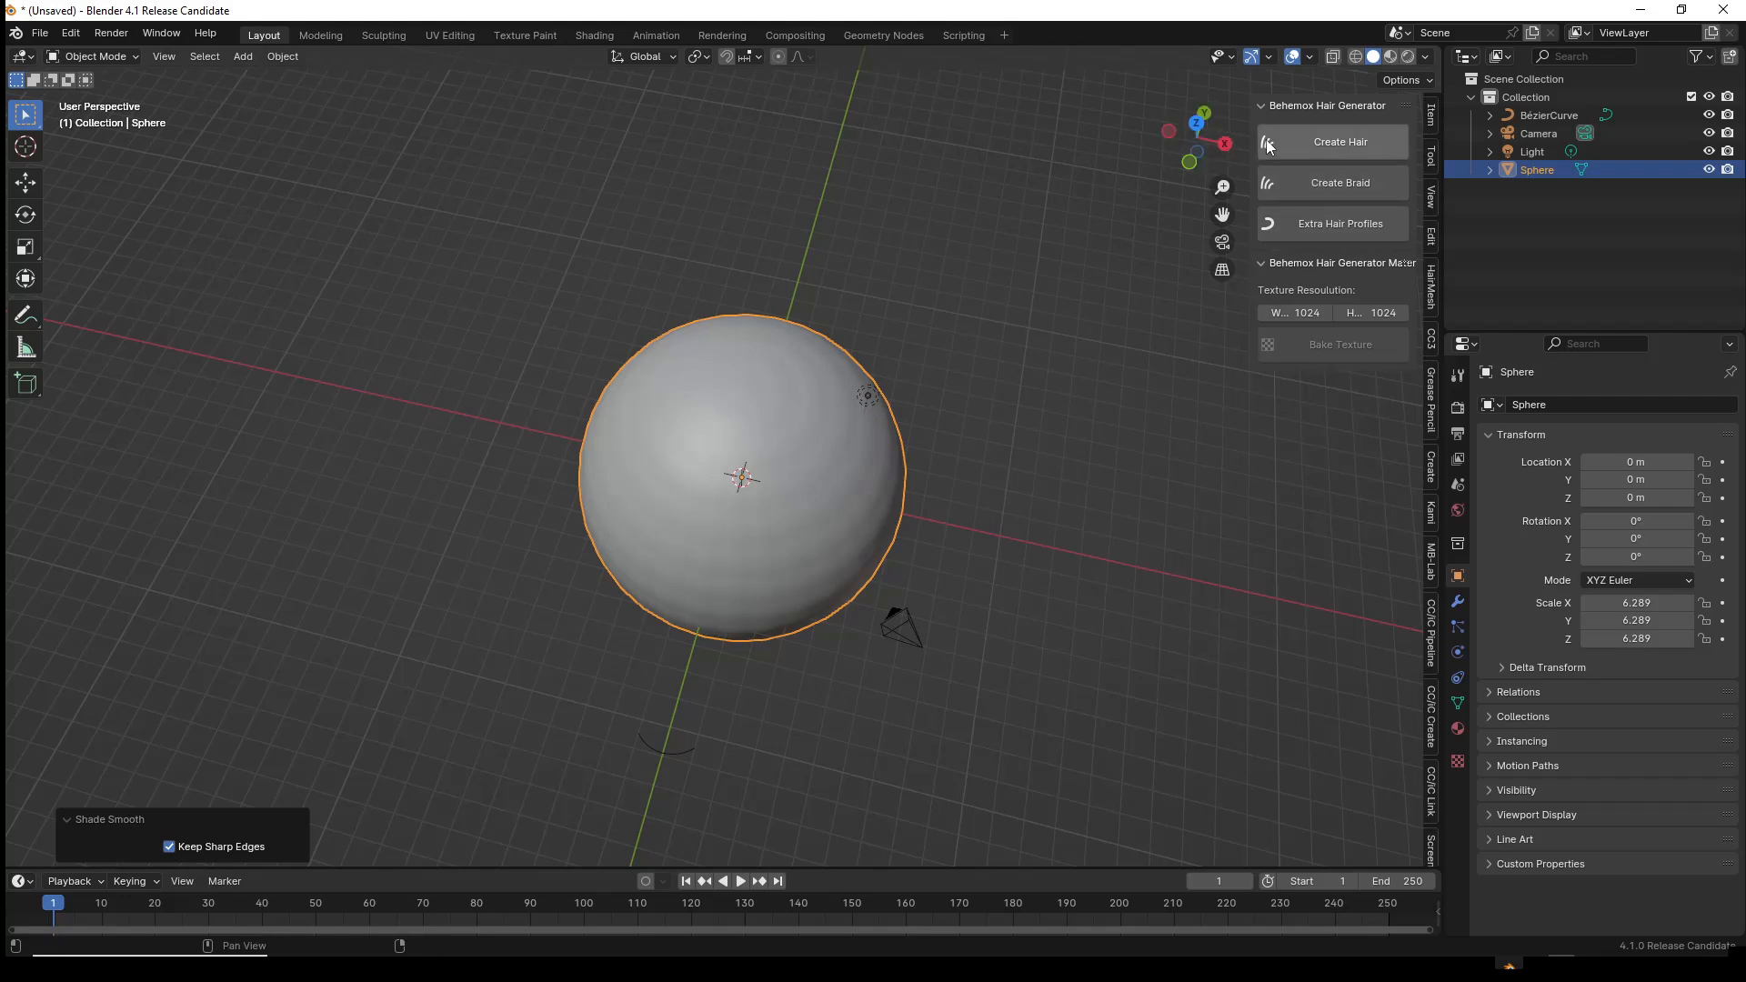
- Create a Behemox hair object on the sphere and add a single strand on the side facing negative Y
{"action": "left_click", "coordinate": [1313, 143]}
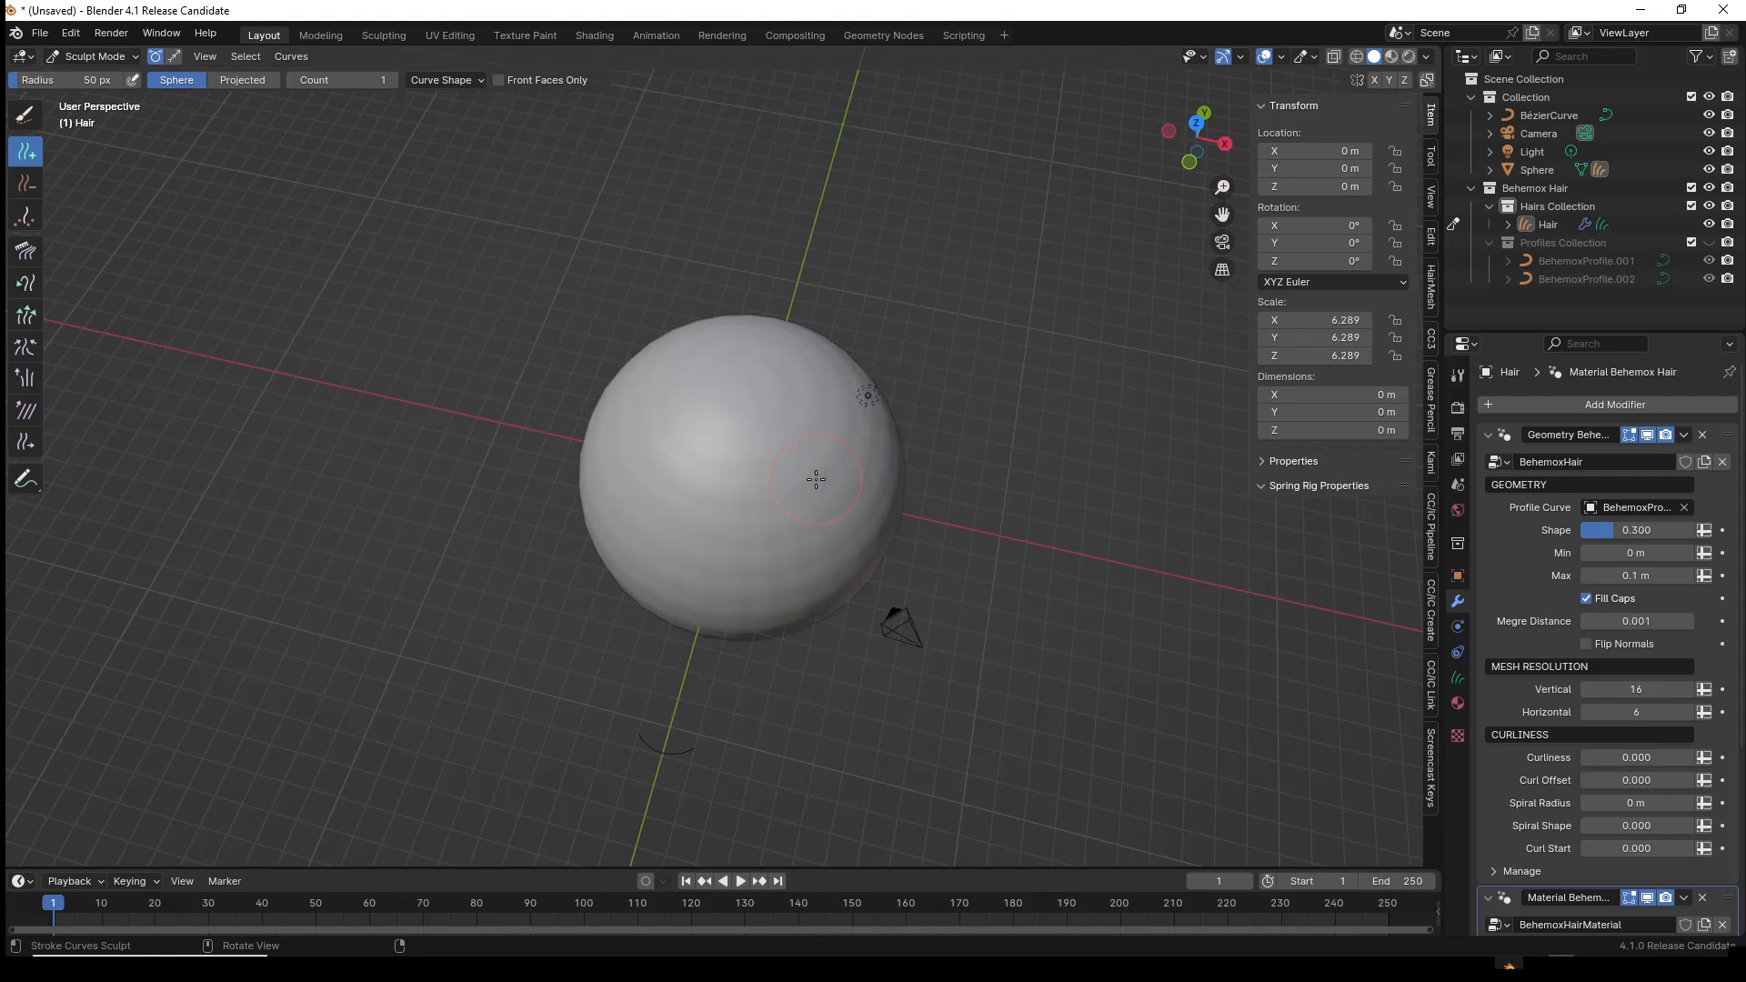
{"action": "left_click", "coordinate": [743, 514]}
{"action": "mouse_move", "coordinate": [873, 591]}
{"action": "middle_mouse_down"}
{"action": "mouse_move", "coordinate": [837, 589]}
{"action": "mouse_move", "coordinate": [886, 582]}
{"action": "mouse_move", "coordinate": [1045, 452]}
{"action": "middle_mouse_up"}
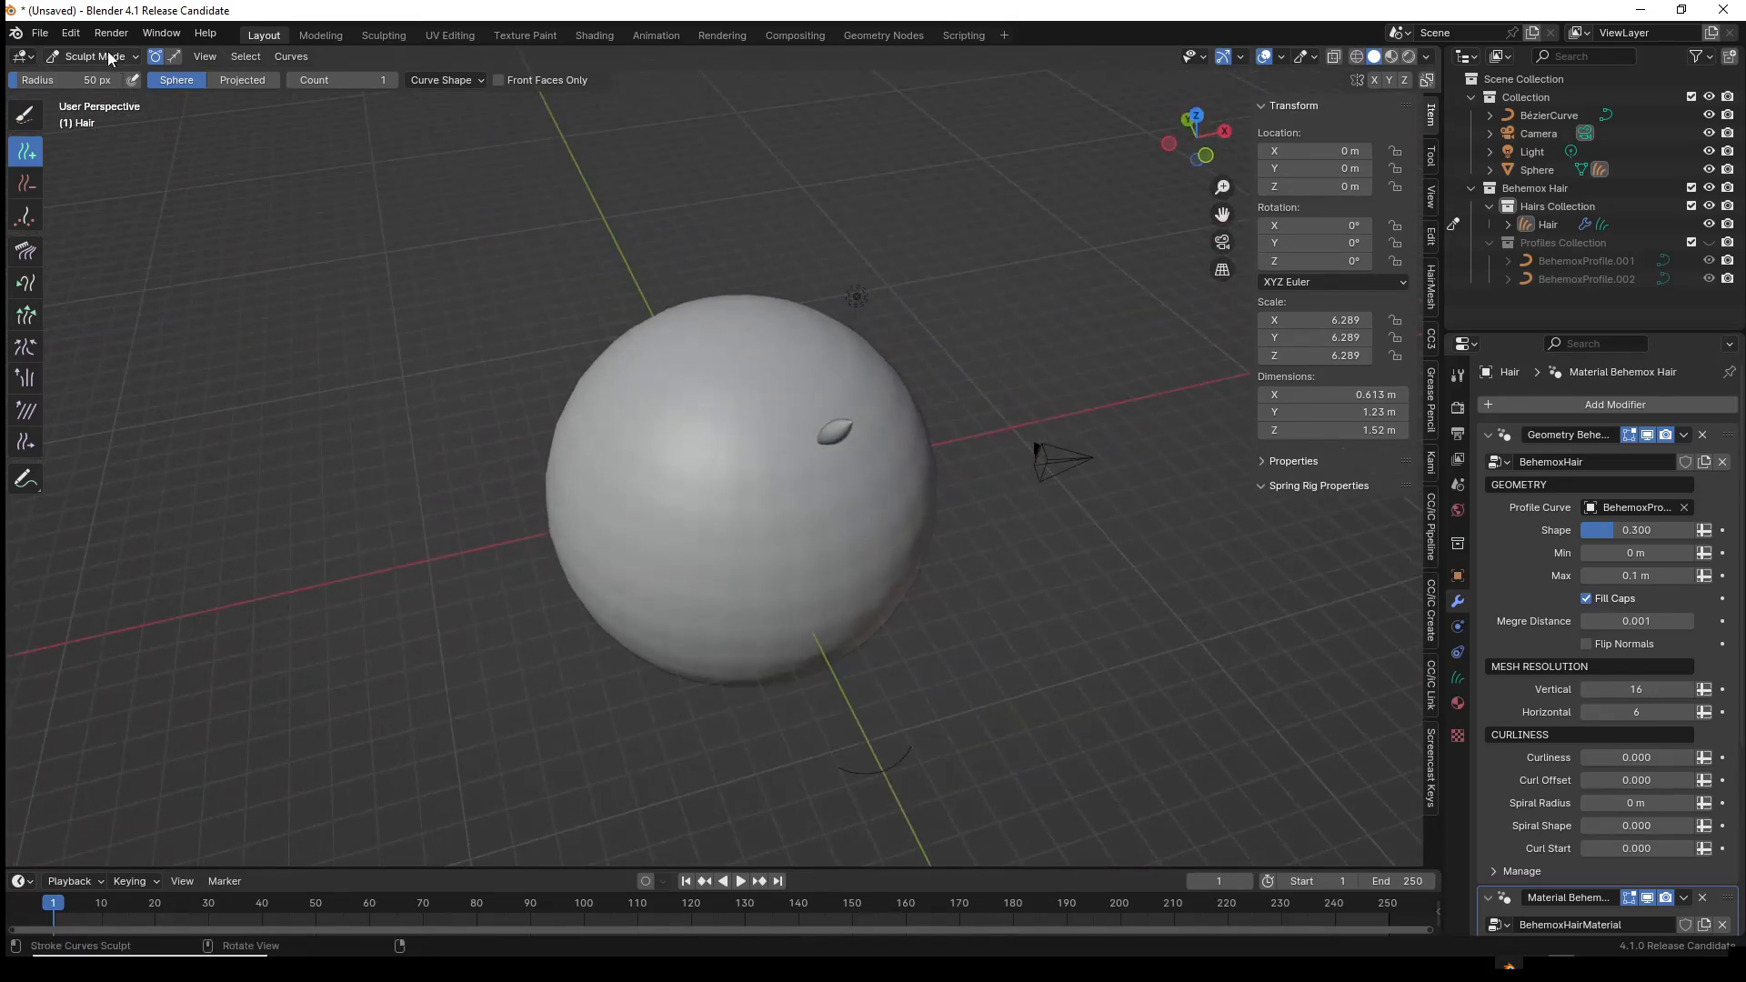
{"action": "middle_click_drag", "start_coordinate": [791, 752], "coordinate": [748, 823]}
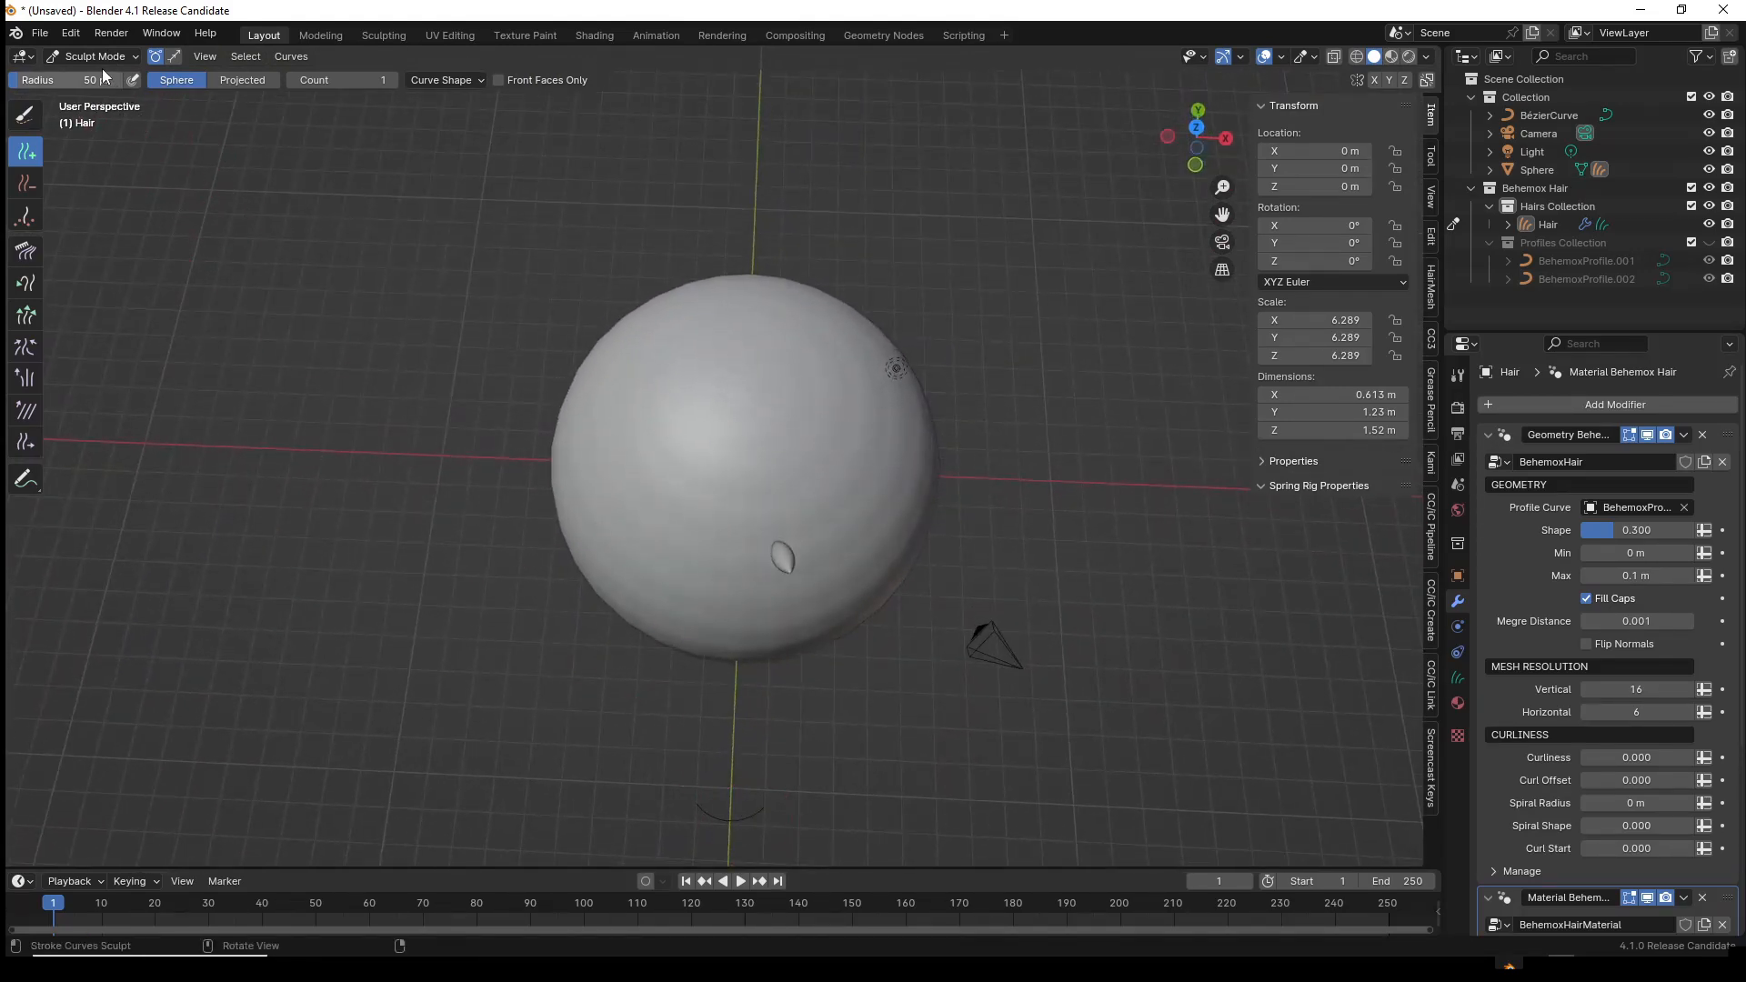
- Set the Add brush's curve shape to a length of 1 m and 16 points
{"action": "left_click", "coordinate": [477, 84]}
{"action": "left_click", "coordinate": [477, 173]}
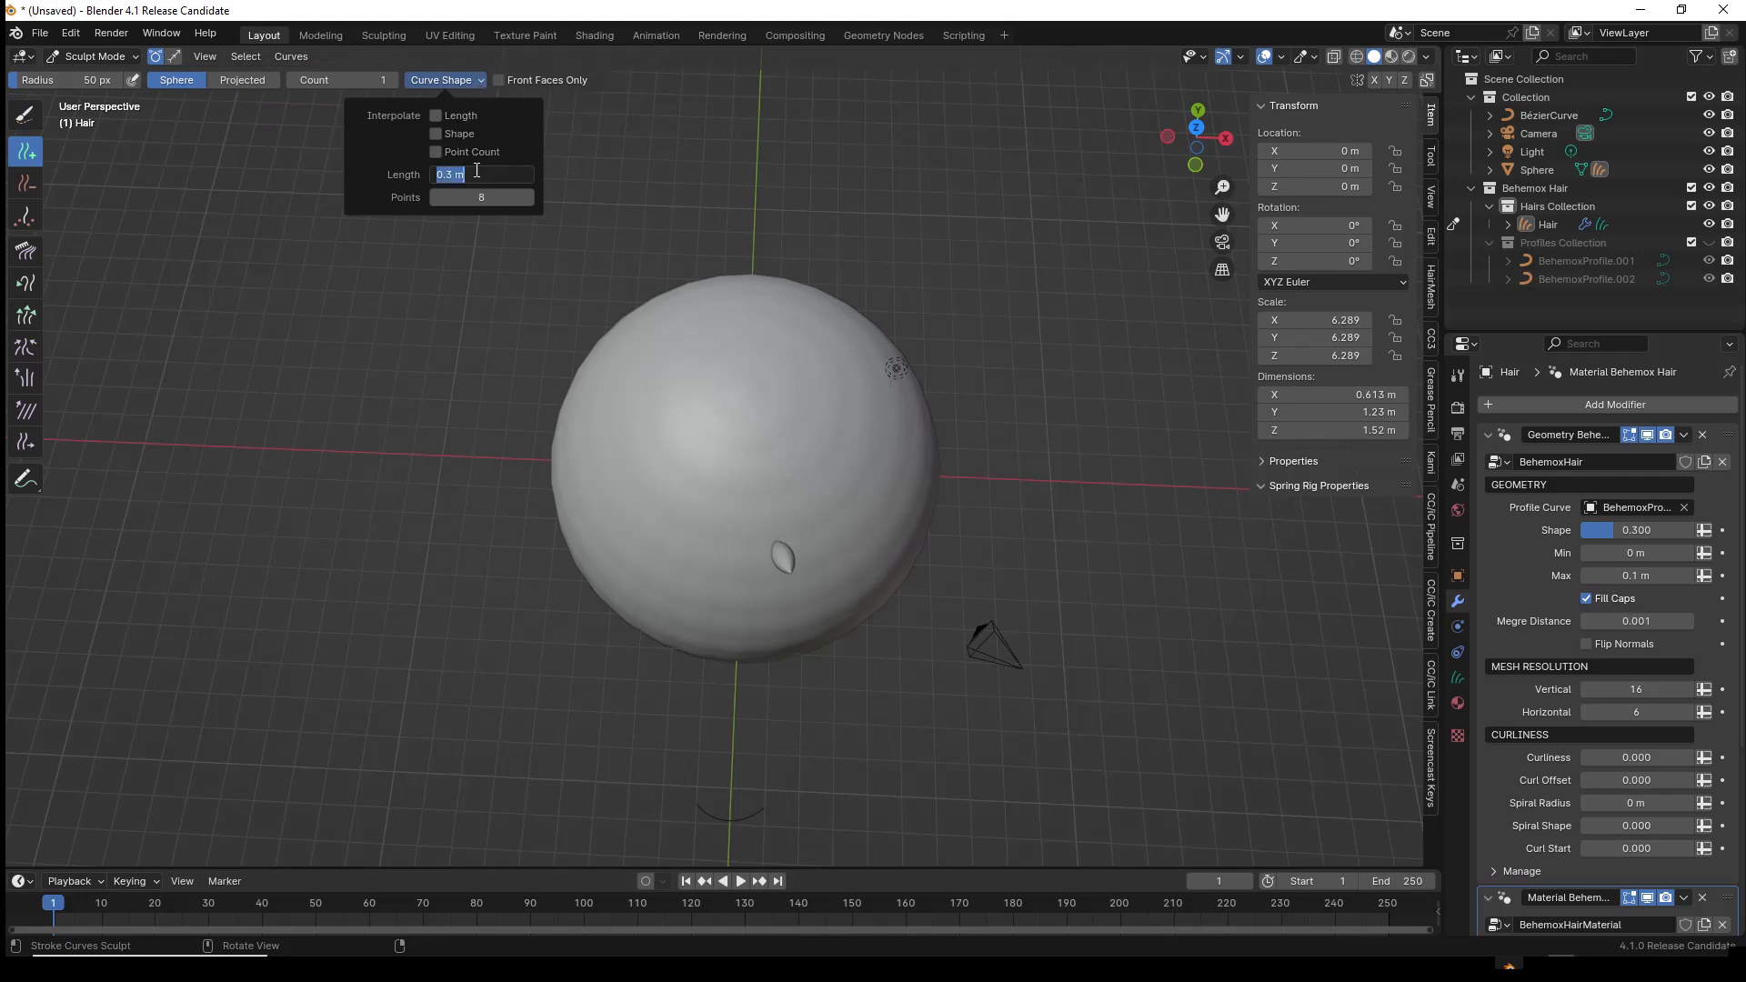
{"action": "type", "text": "1"}
{"action": "key", "text": "Return"}
{"action": "left_click", "coordinate": [474, 196]}
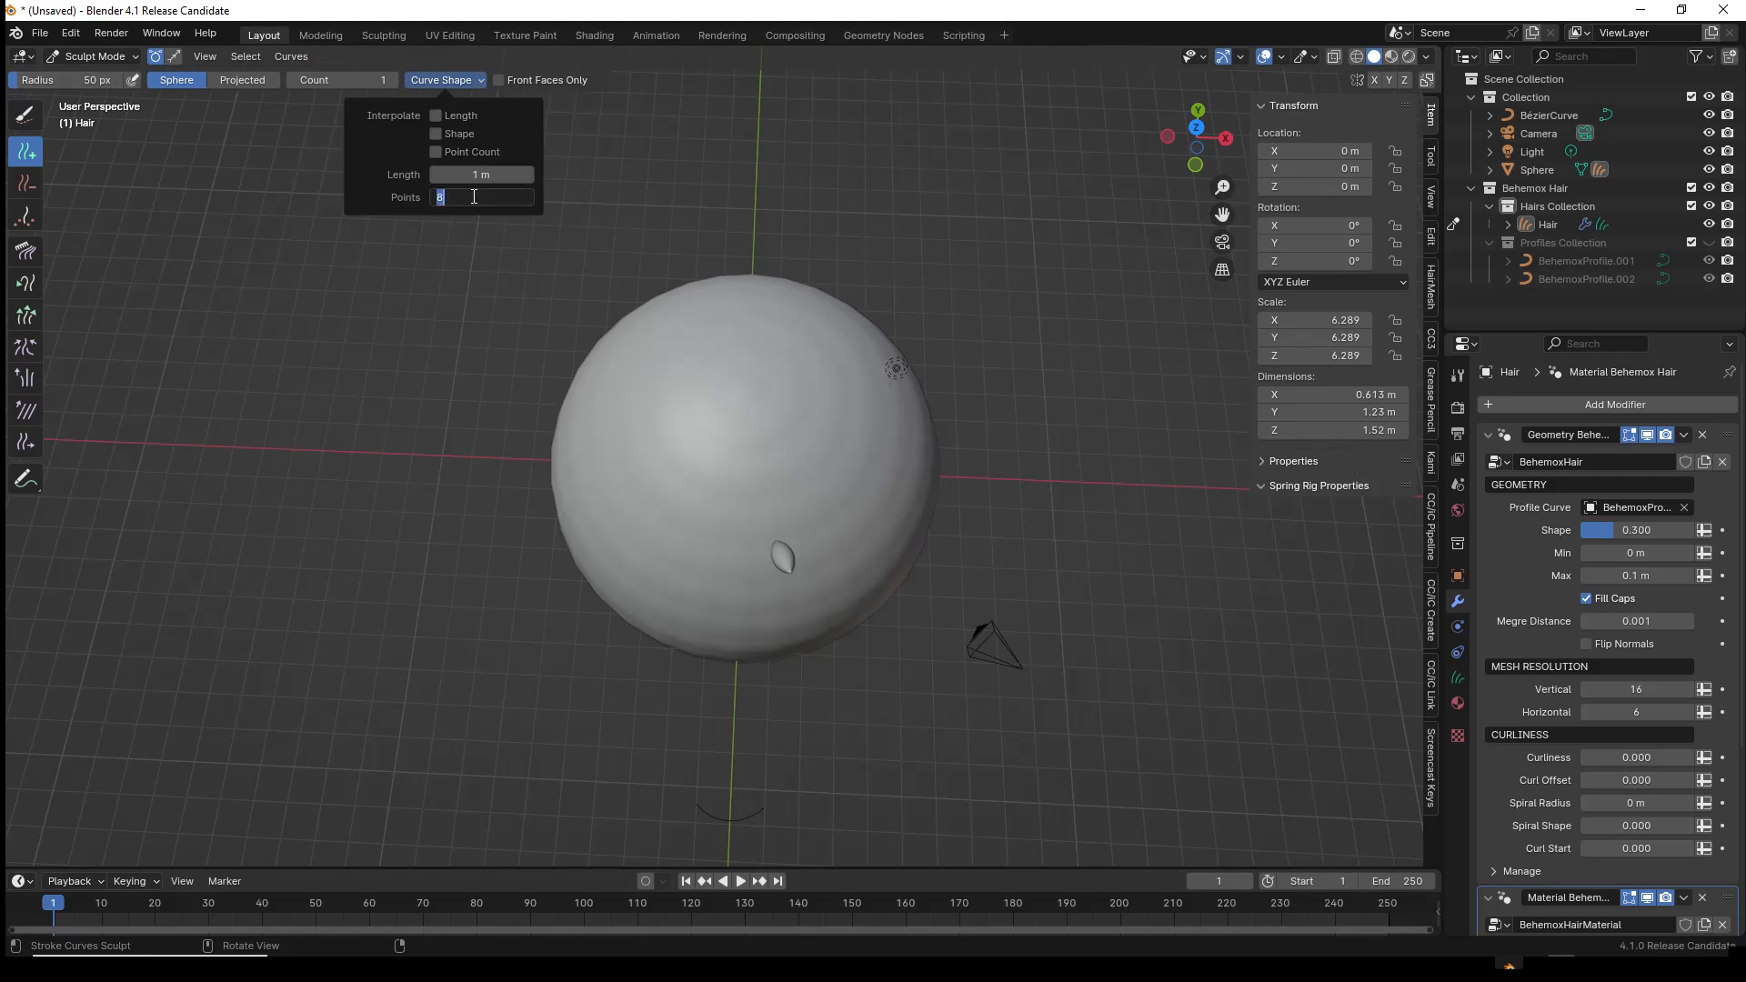
{"action": "type", "text": "16"}
{"action": "key", "text": "Return"}
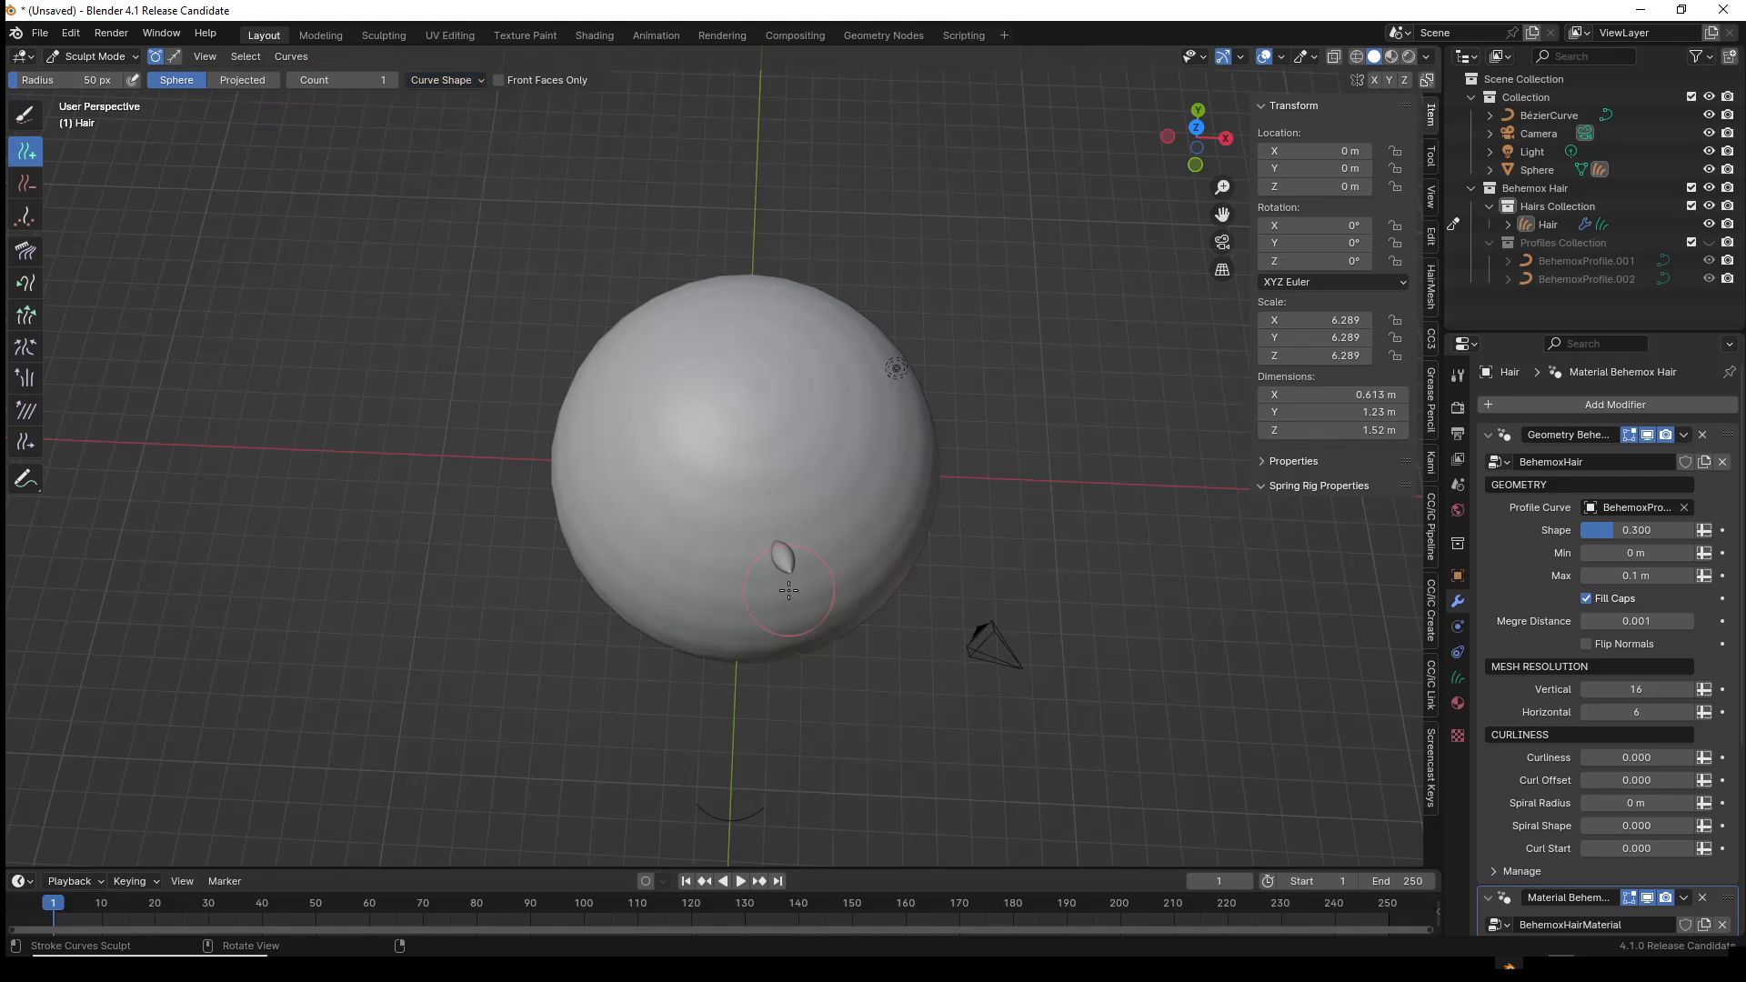
- Delete the short strand from the sphere and add a new strand near the same spot
{"action": "left_click", "coordinate": [26, 183]}
{"action": "left_click", "coordinate": [784, 558]}
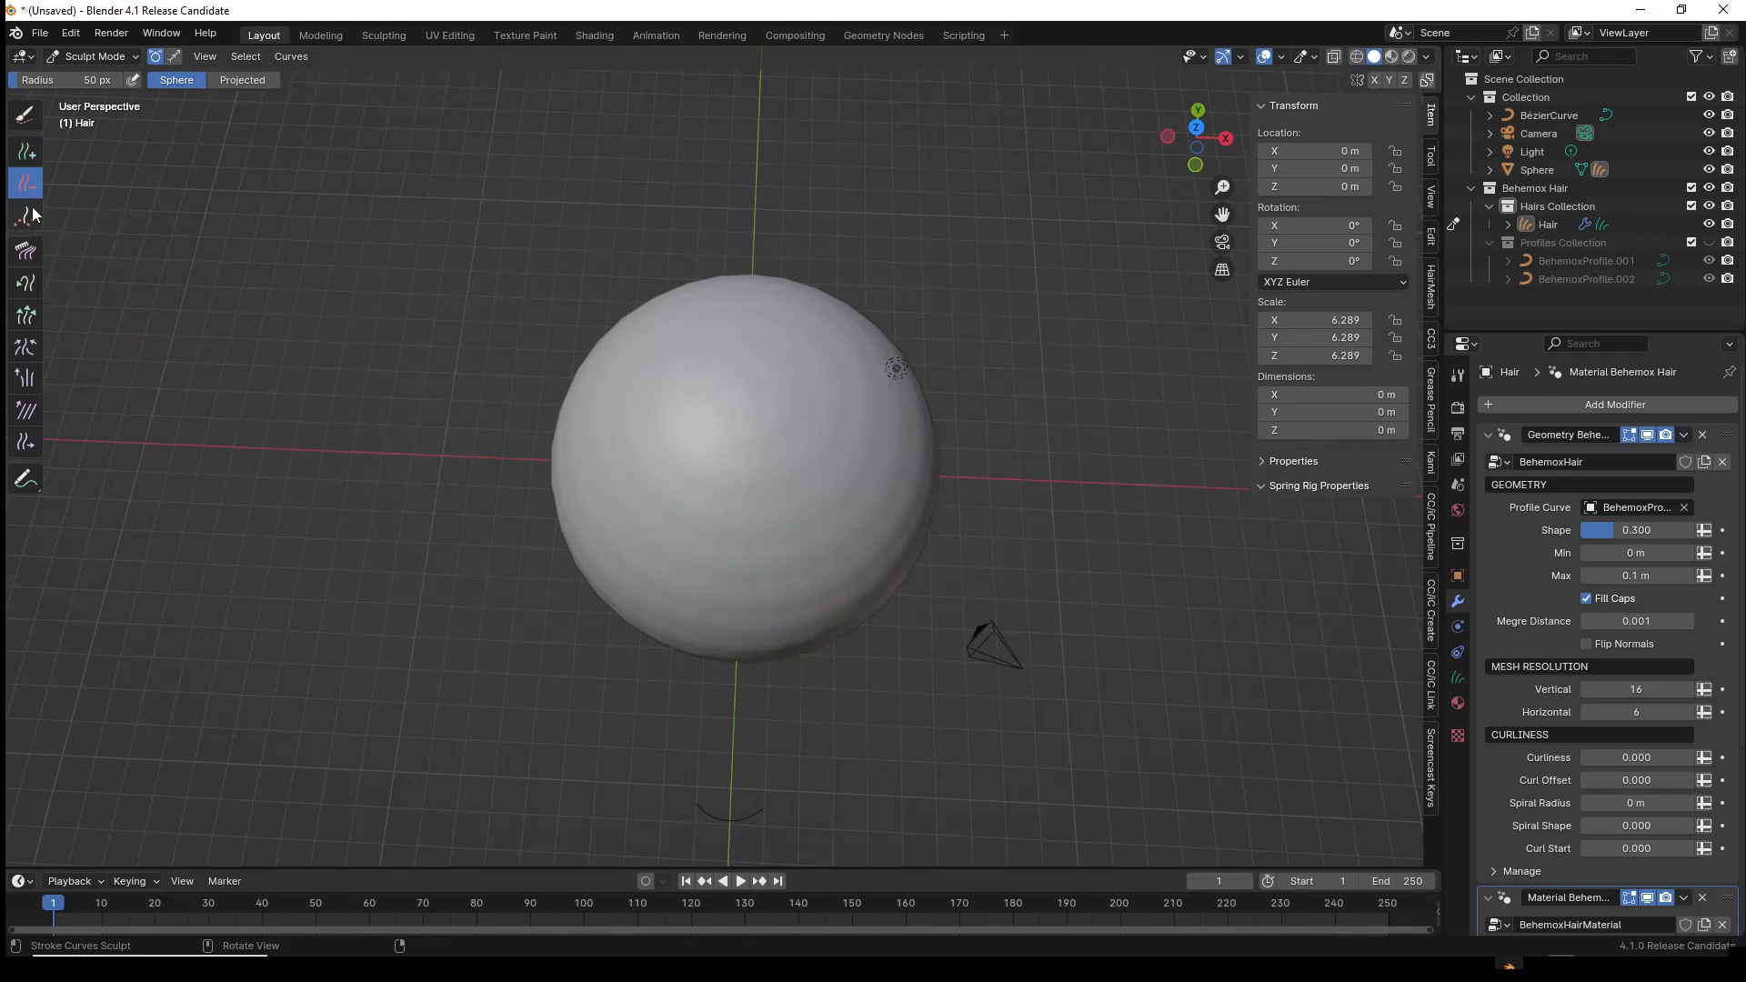
{"action": "left_click", "coordinate": [25, 153]}
{"action": "left_click", "coordinate": [780, 519]}
{"action": "mouse_move", "coordinate": [873, 739]}
{"action": "middle_mouse_down"}
{"action": "mouse_move", "coordinate": [889, 710]}
{"action": "mouse_move", "coordinate": [888, 765]}
{"action": "middle_mouse_up"}
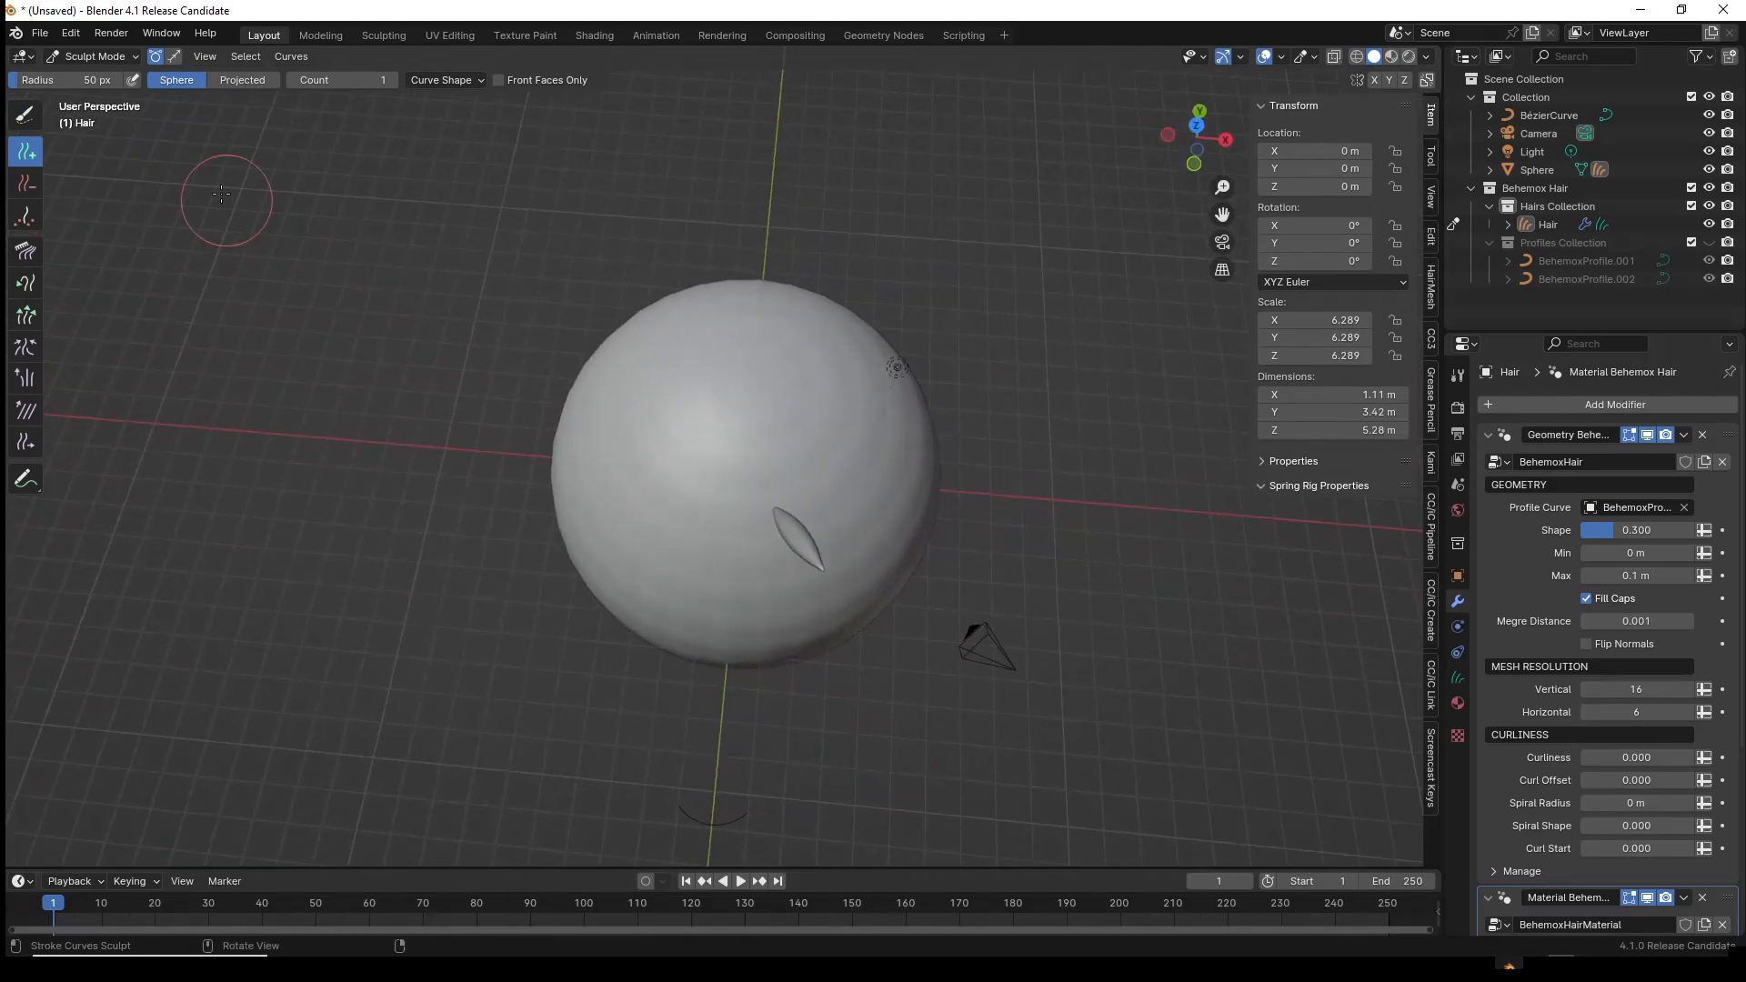
- Return to Object Mode, select the hair strand and pick the Bézier curve beside the sphere as its profile
{"action": "left_click", "coordinate": [108, 70]}
{"action": "left_click", "coordinate": [86, 76]}
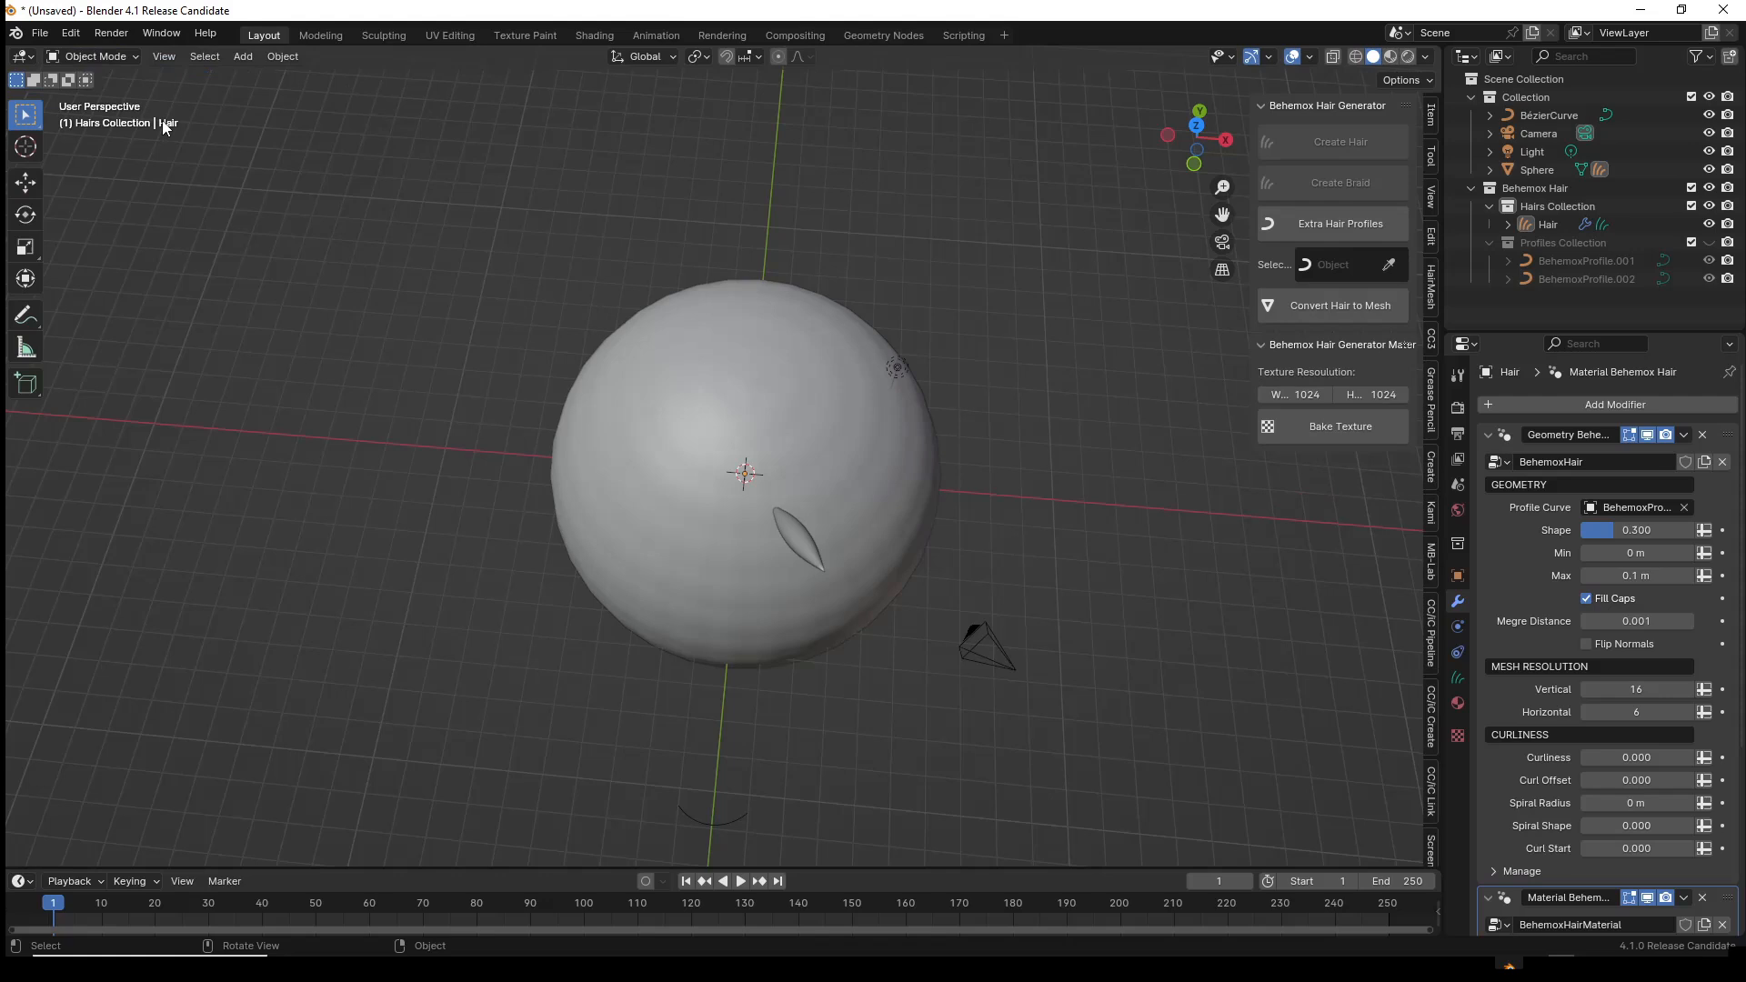
{"action": "left_click", "coordinate": [804, 548]}
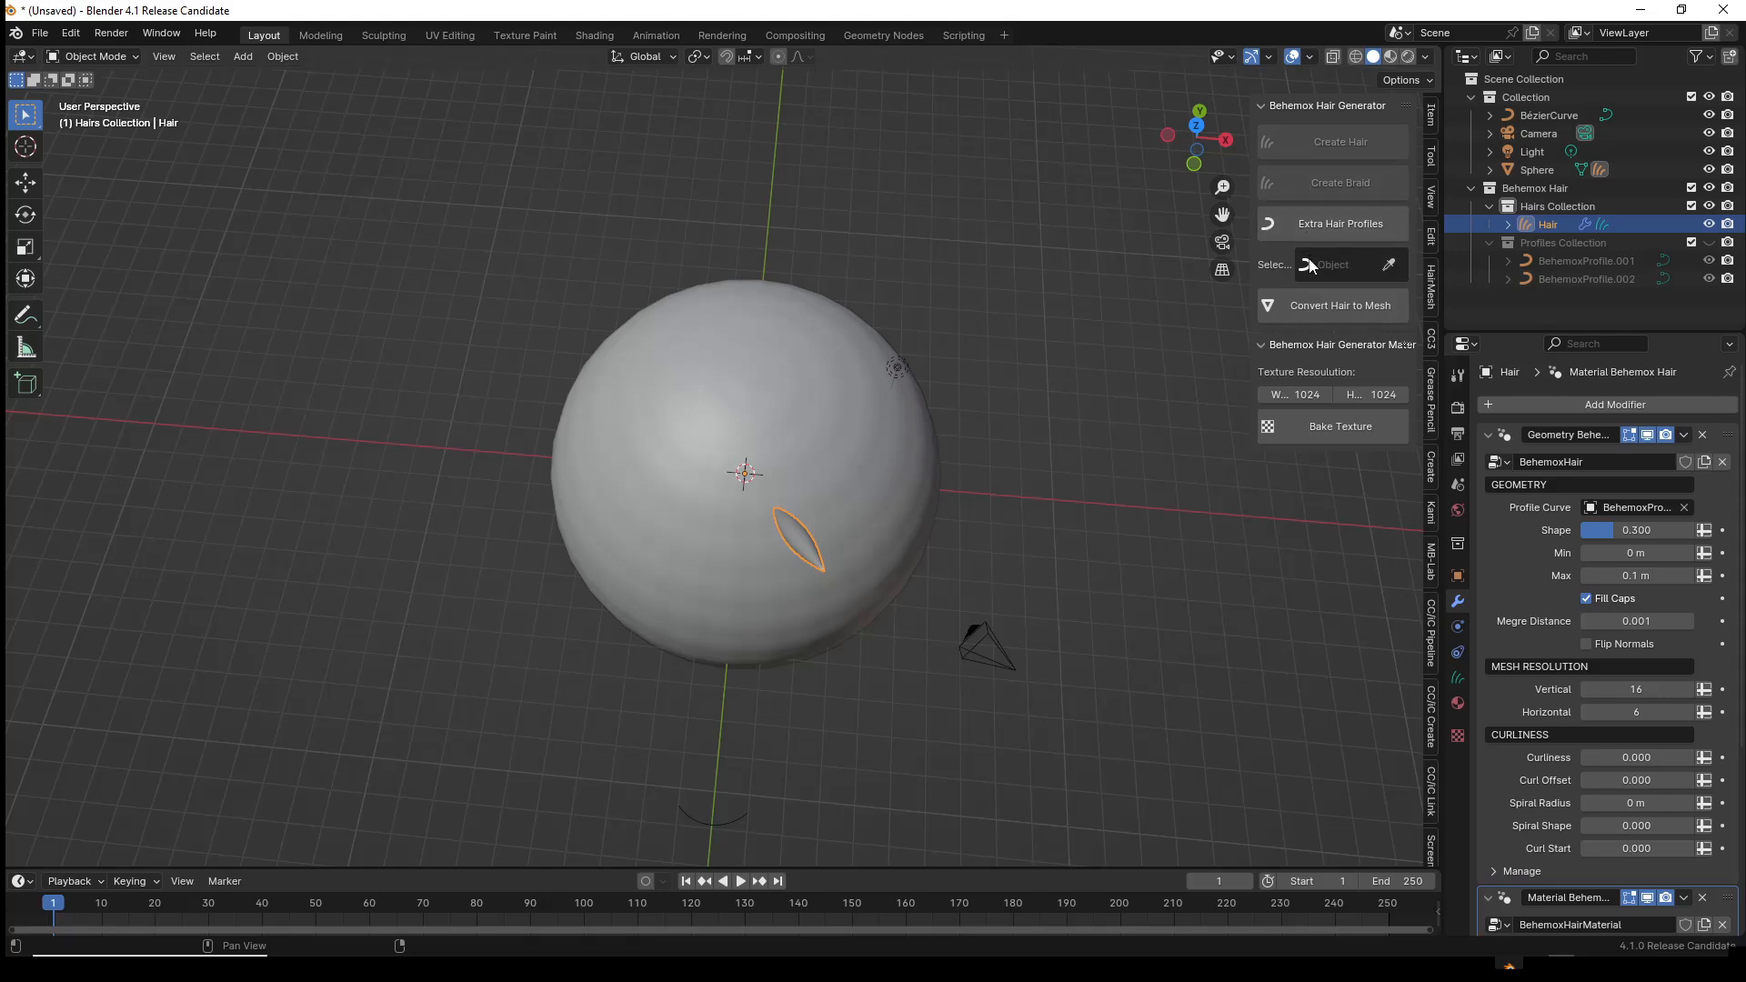
{"action": "left_click", "coordinate": [1389, 266]}
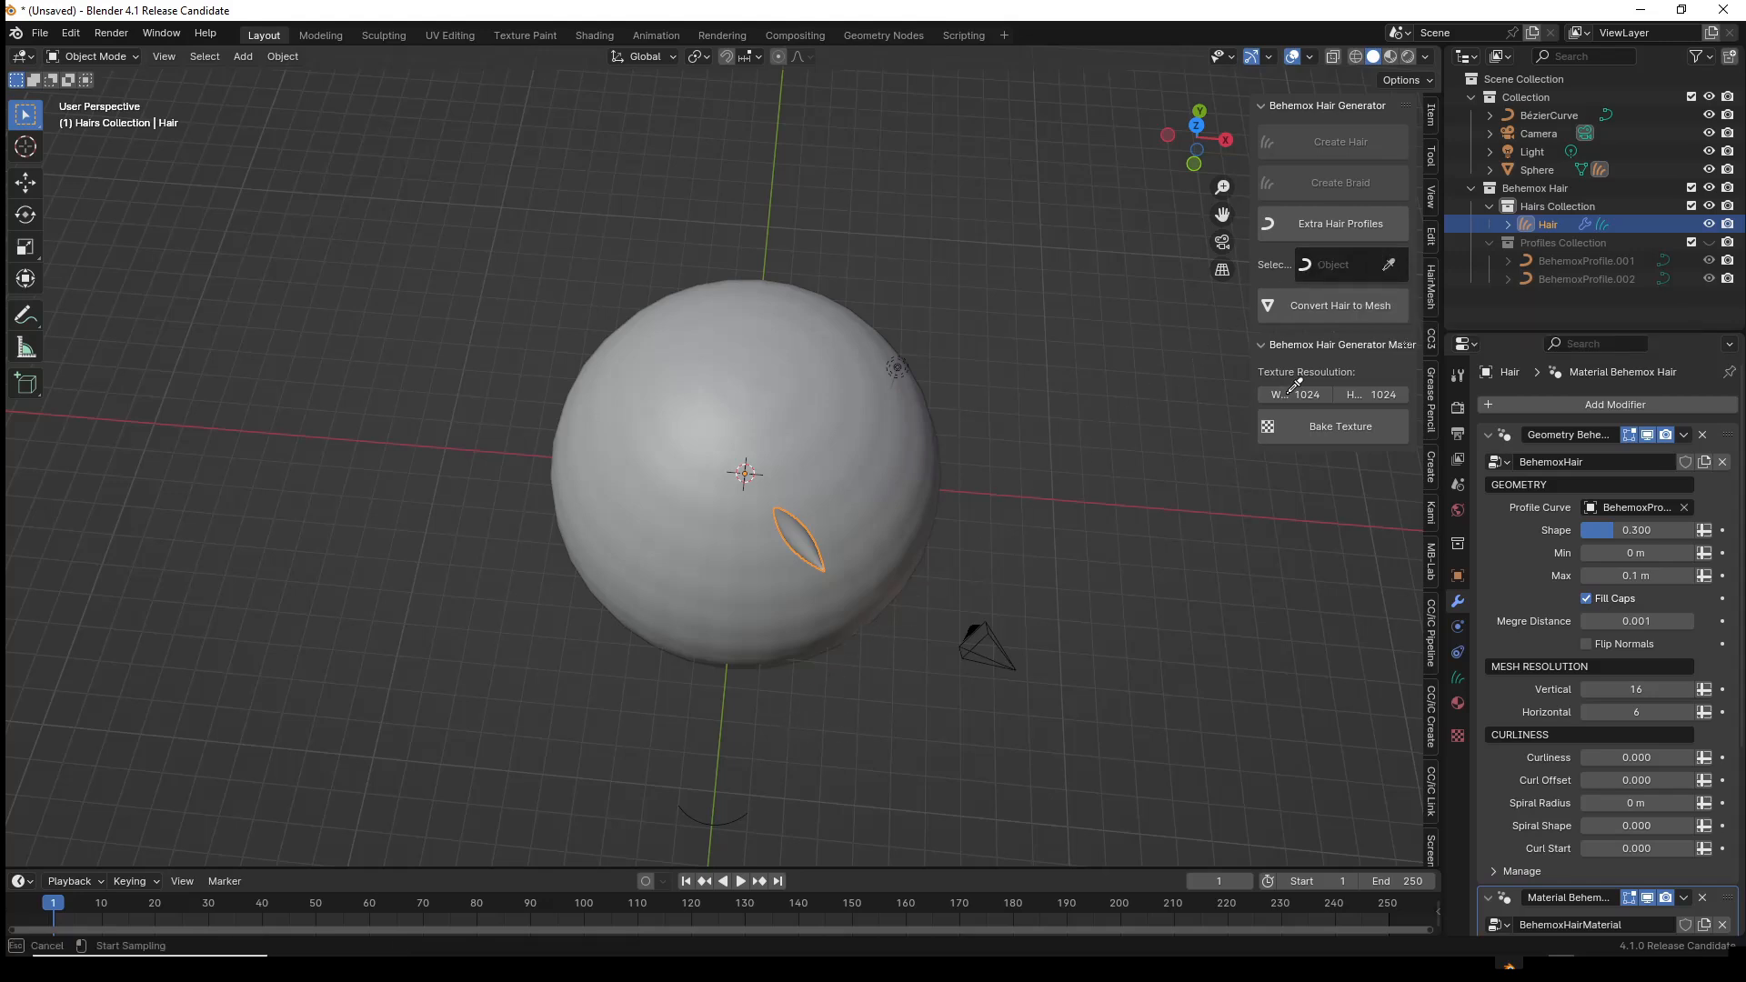
{"action": "left_click", "coordinate": [741, 815]}
{"action": "middle_click_drag", "start_coordinate": [949, 715], "coordinate": [924, 607]}
{"action": "scroll", "coordinate": [923, 690], "scroll_direction": "up", "scroll_amount": 3}
{"action": "middle_click_drag", "start_coordinate": [936, 593], "coordinate": [931, 620]}
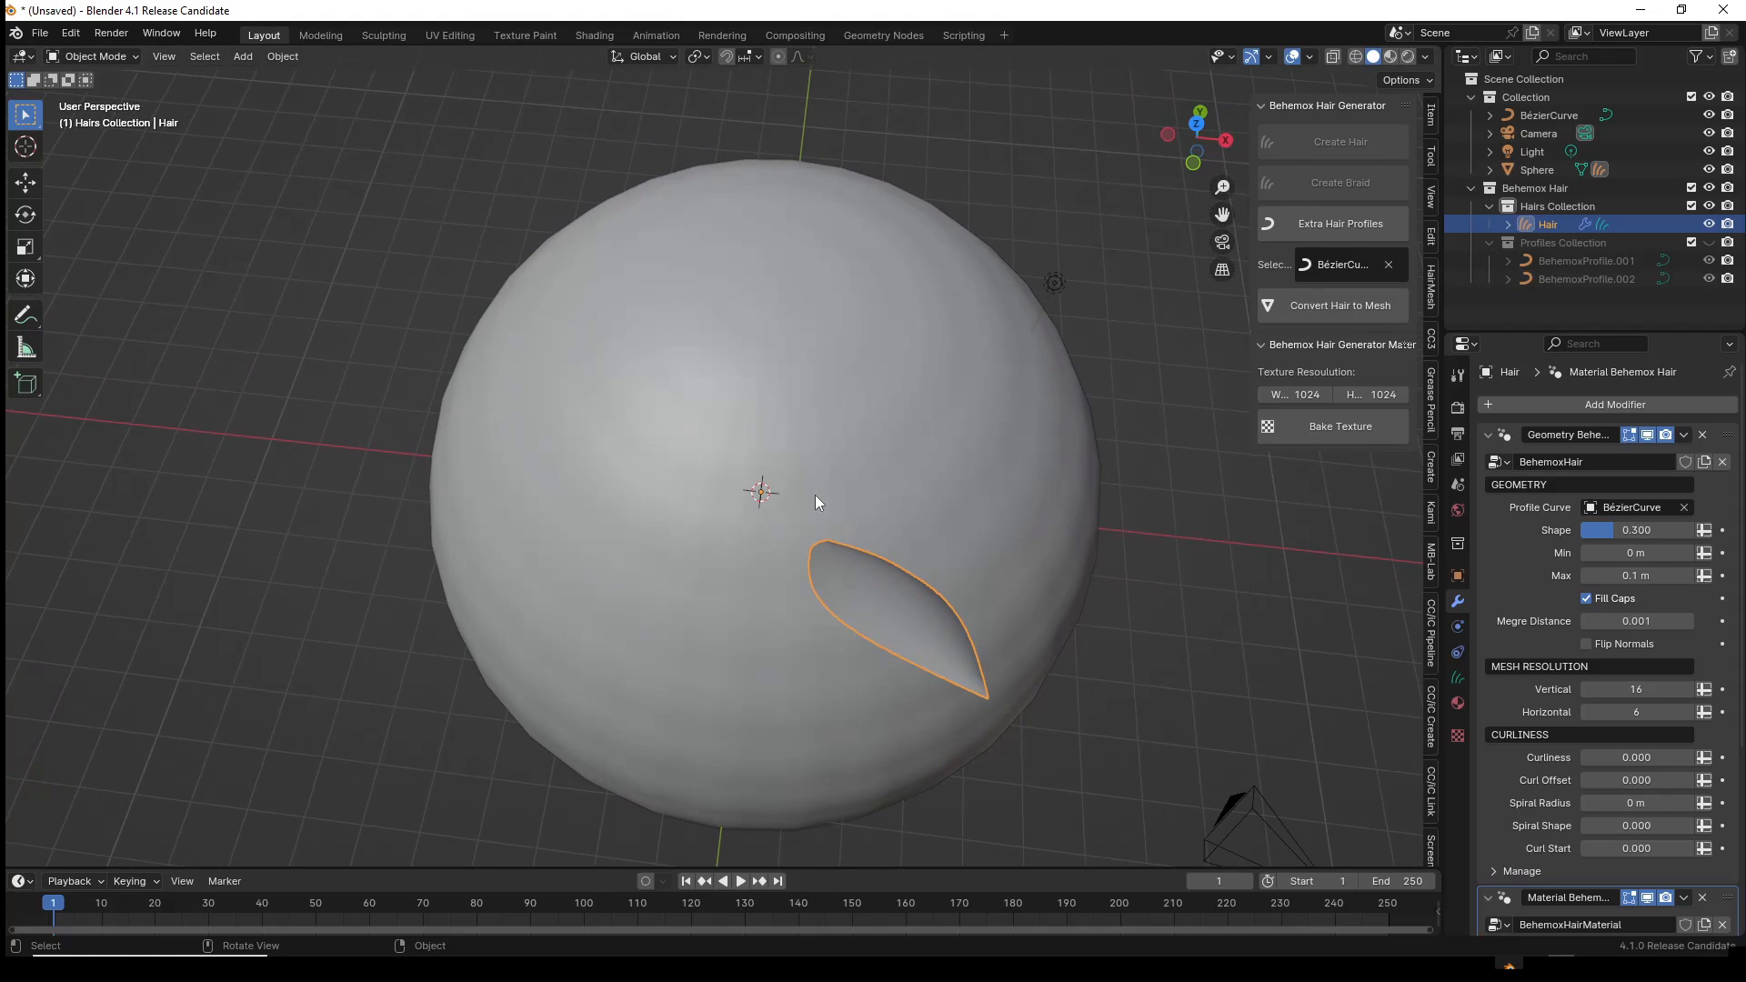
- Adjust the strand's geometry to a Shape of about 0.497 and a Min of 0.08 m
{"action": "middle_click_drag", "start_coordinate": [842, 542], "coordinate": [913, 706]}
{"action": "left_click_drag", "start_coordinate": [917, 704], "coordinate": [918, 740]}
{"action": "middle_click_drag", "start_coordinate": [902, 700], "coordinate": [914, 726]}
{"action": "left_click", "coordinate": [942, 662]}
{"action": "scroll", "coordinate": [946, 651], "scroll_direction": "down", "scroll_amount": 5}
{"action": "middle_click_drag", "start_coordinate": [1008, 642], "coordinate": [977, 787]}
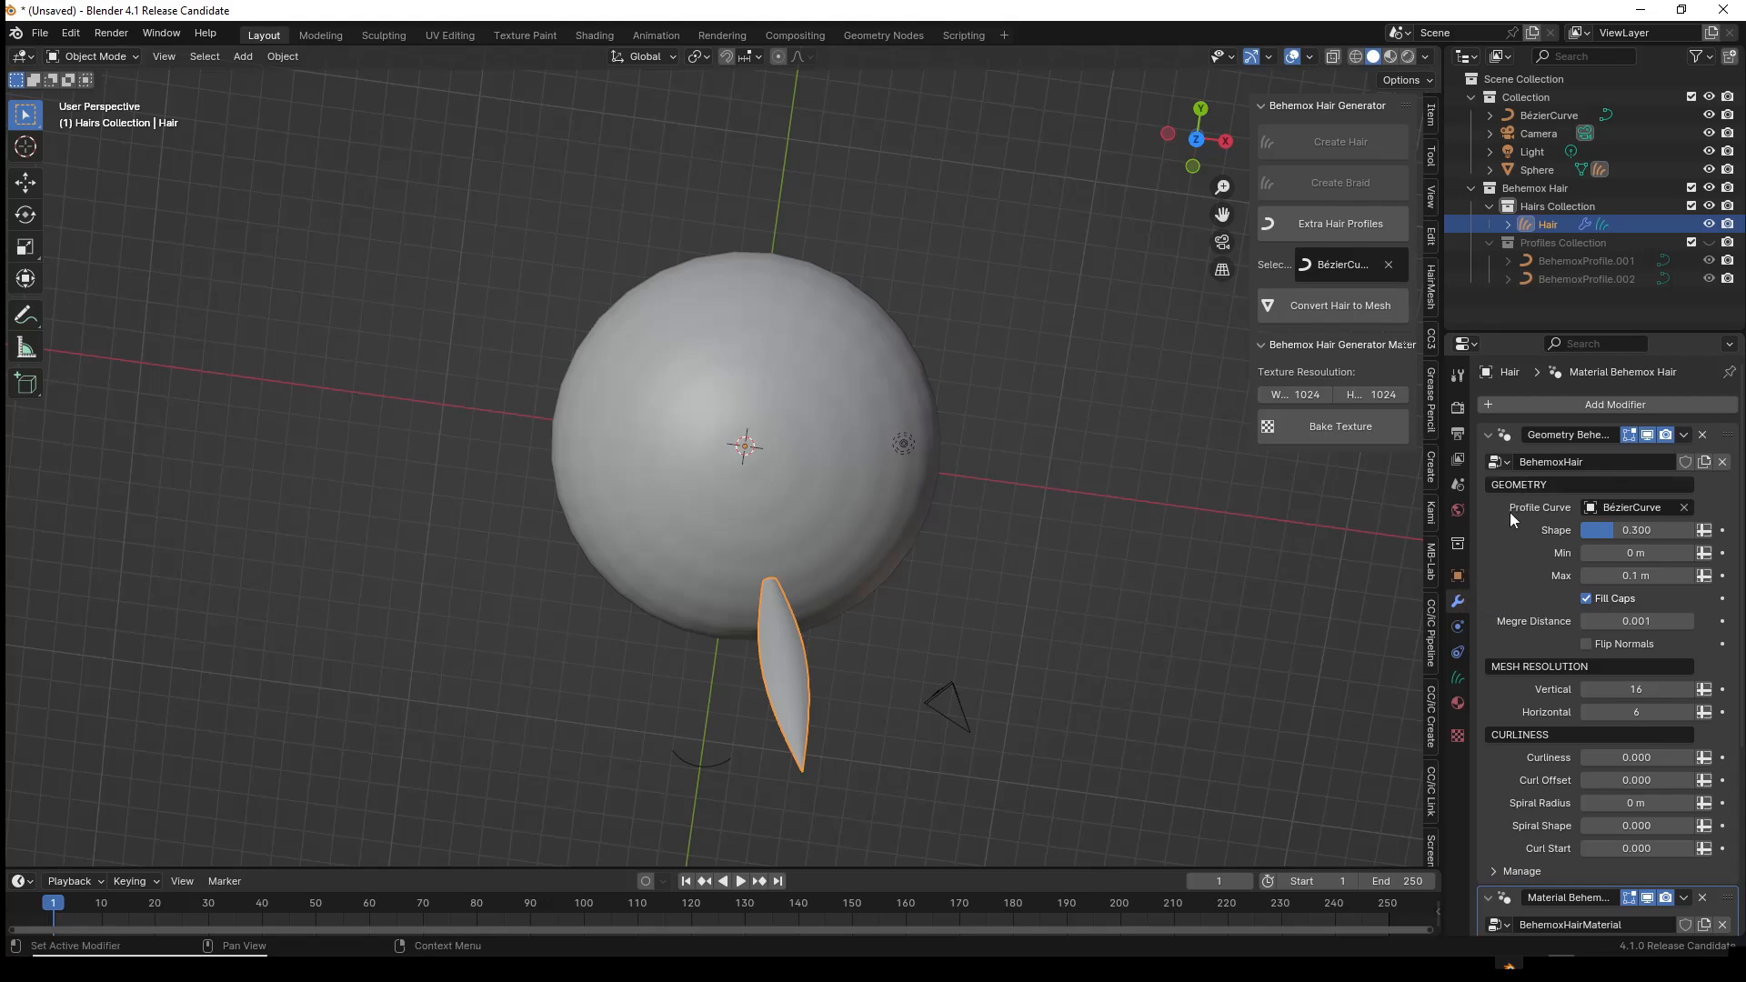
{"action": "mouse_move", "coordinate": [1608, 538]}
{"action": "left_mouse_down"}
{"action": "mouse_move", "coordinate": [1634, 539]}
{"action": "mouse_move", "coordinate": [1629, 553]}
{"action": "left_mouse_up"}
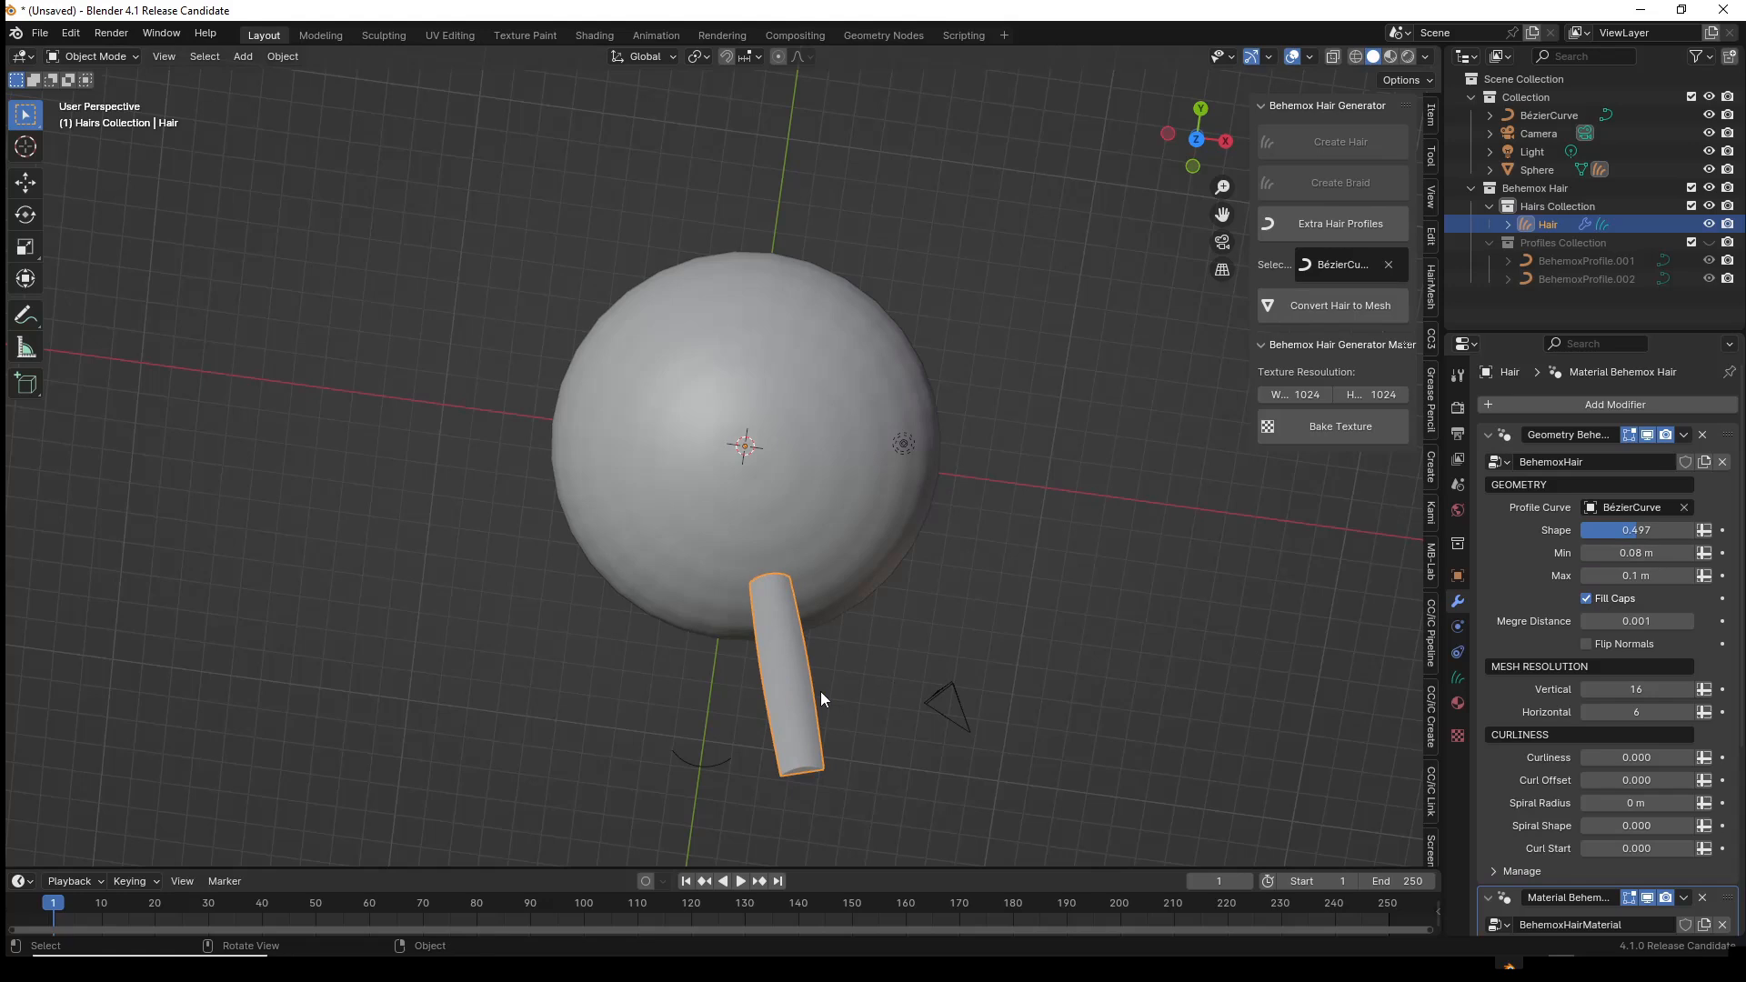
{"action": "middle_click_drag", "start_coordinate": [804, 773], "coordinate": [876, 769]}
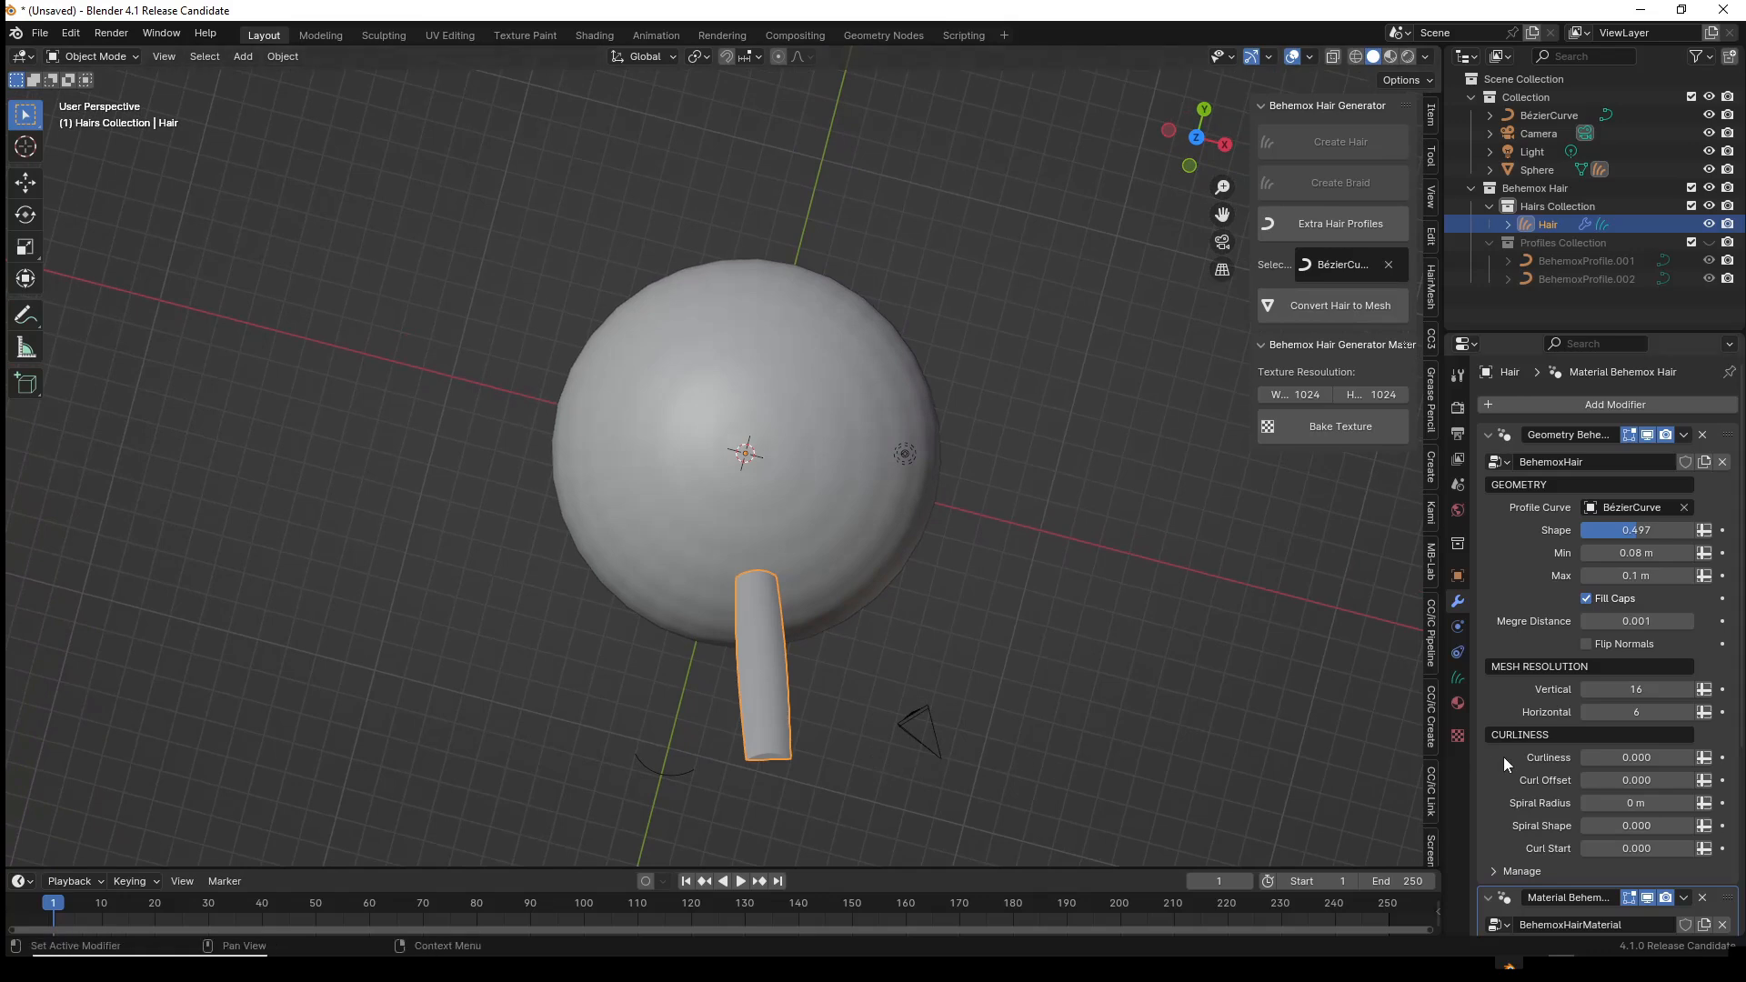
- Enable the wireframe viewport display for the hair object
{"action": "left_click", "coordinate": [1459, 577]}
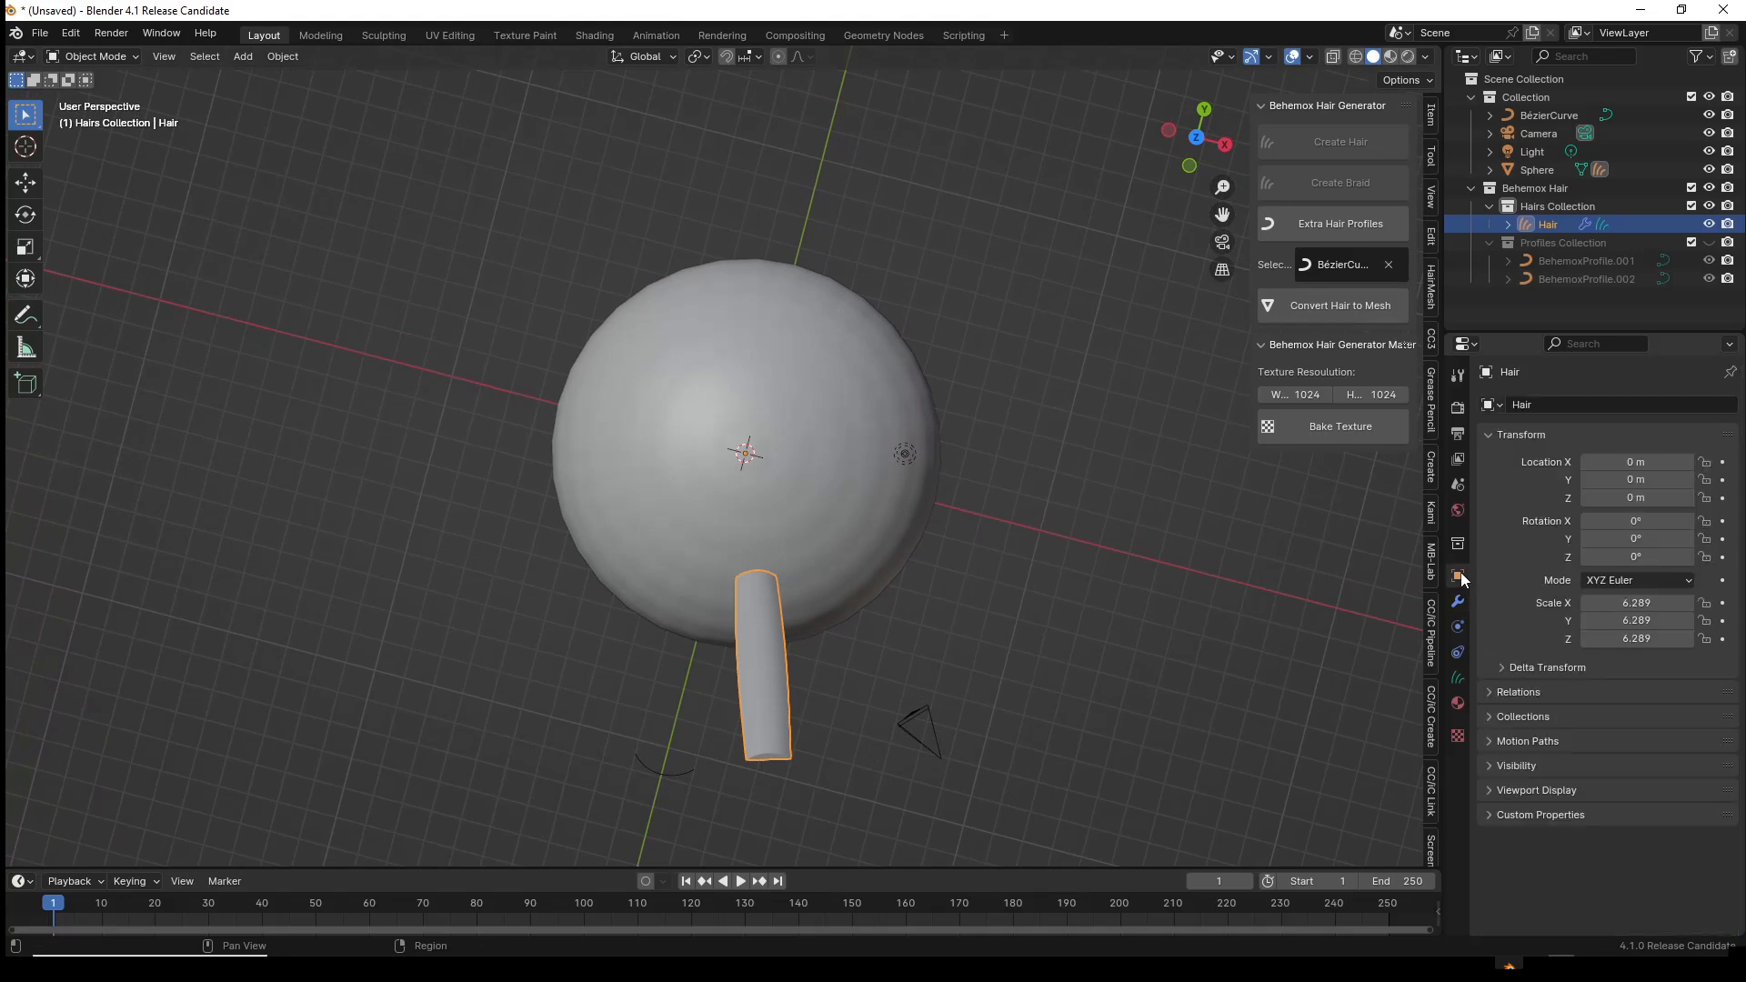
{"action": "left_click", "coordinate": [1500, 790]}
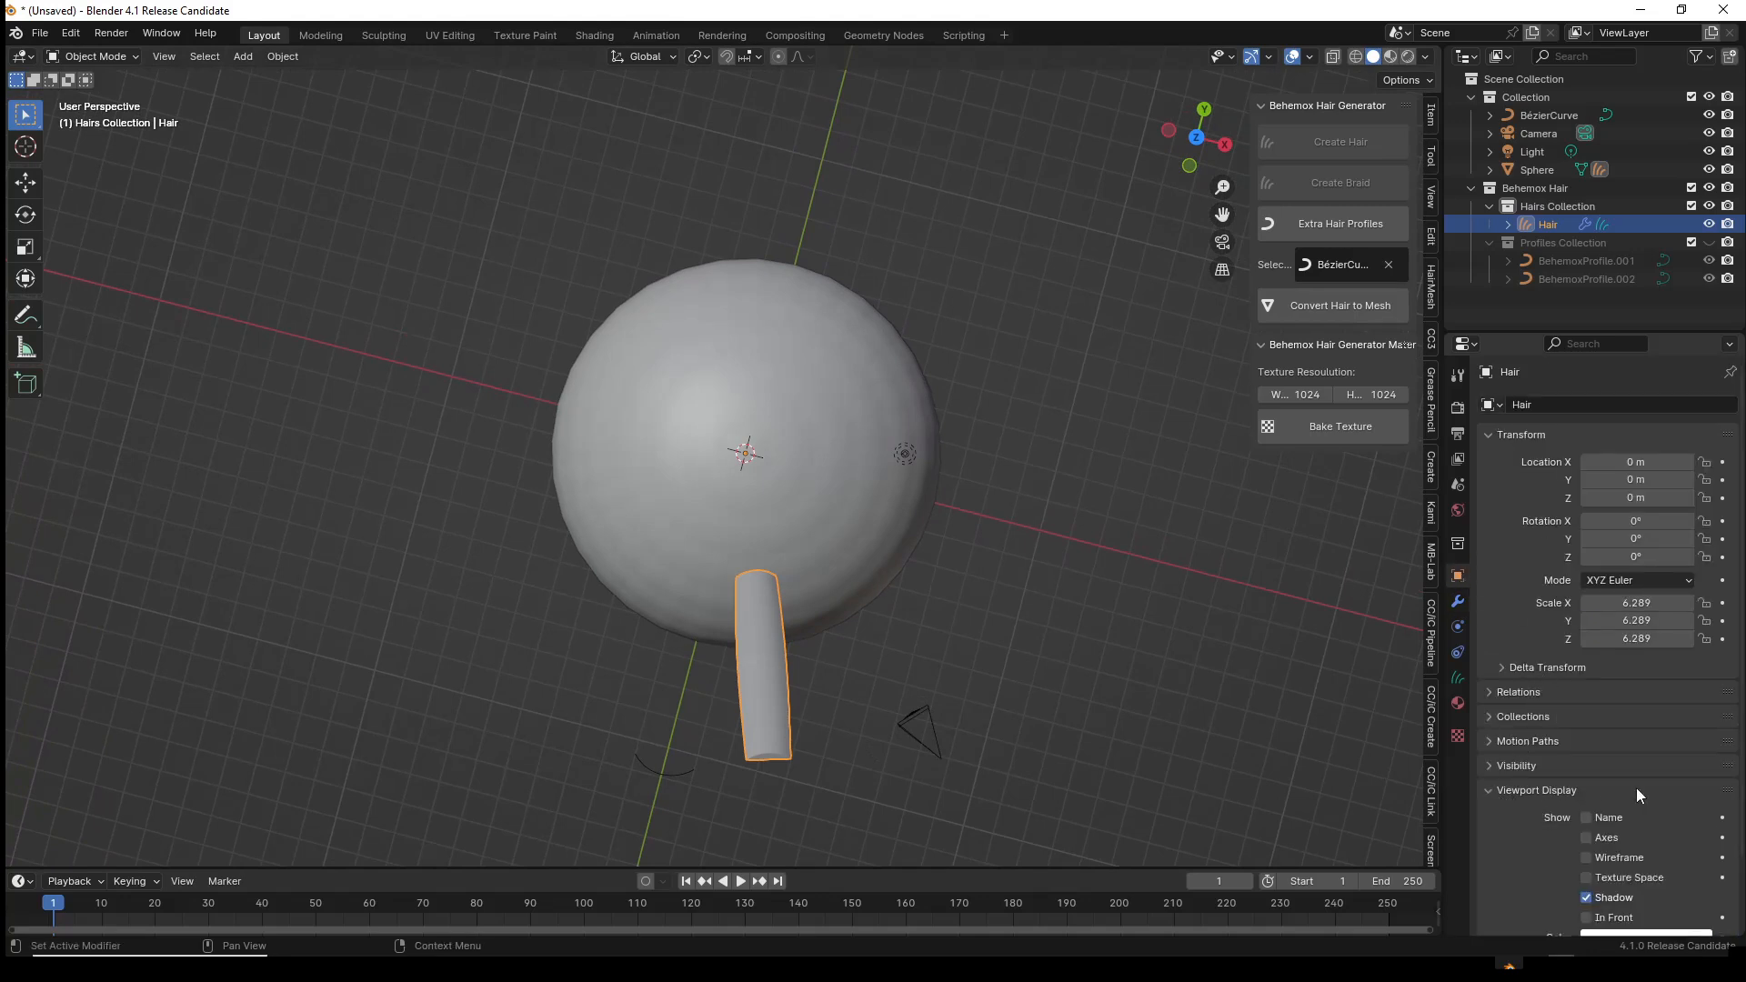
{"action": "left_click", "coordinate": [1588, 857]}
{"action": "middle_click_drag", "start_coordinate": [1039, 724], "coordinate": [1046, 555]}
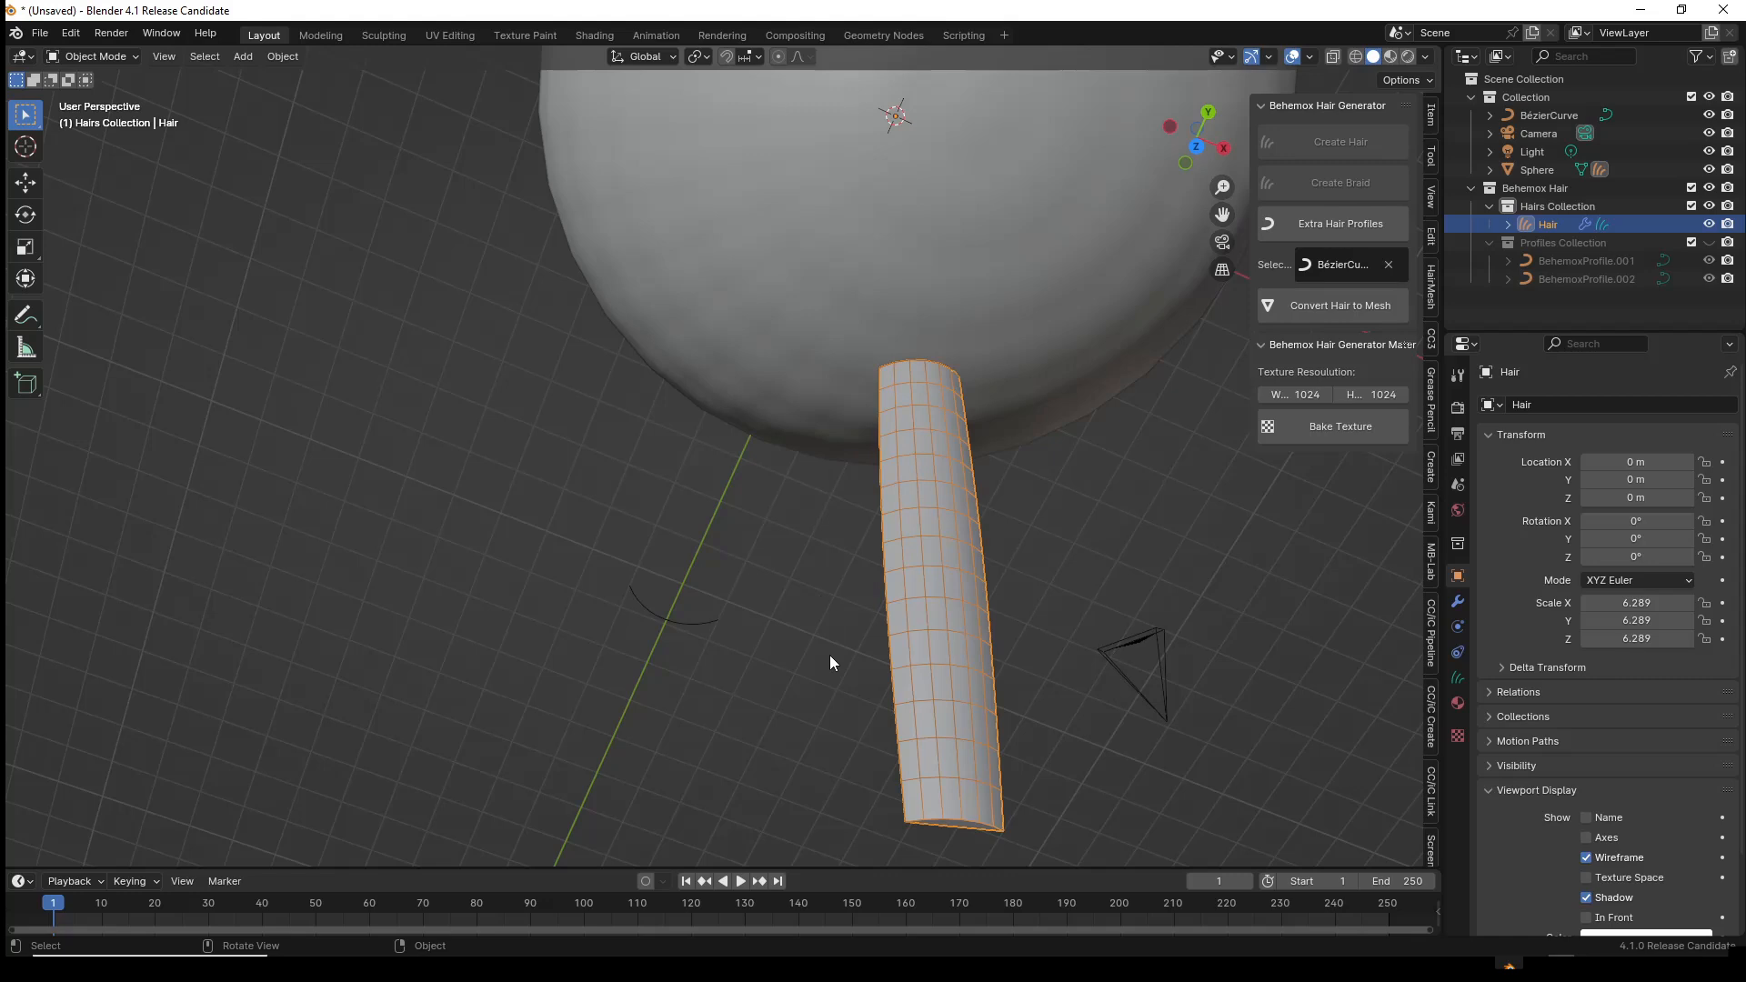
{"action": "mouse_move", "coordinate": [1022, 599]}
{"action": "middle_mouse_down"}
{"action": "mouse_move", "coordinate": [1160, 596]}
{"action": "mouse_move", "coordinate": [1040, 575]}
{"action": "middle_mouse_up"}
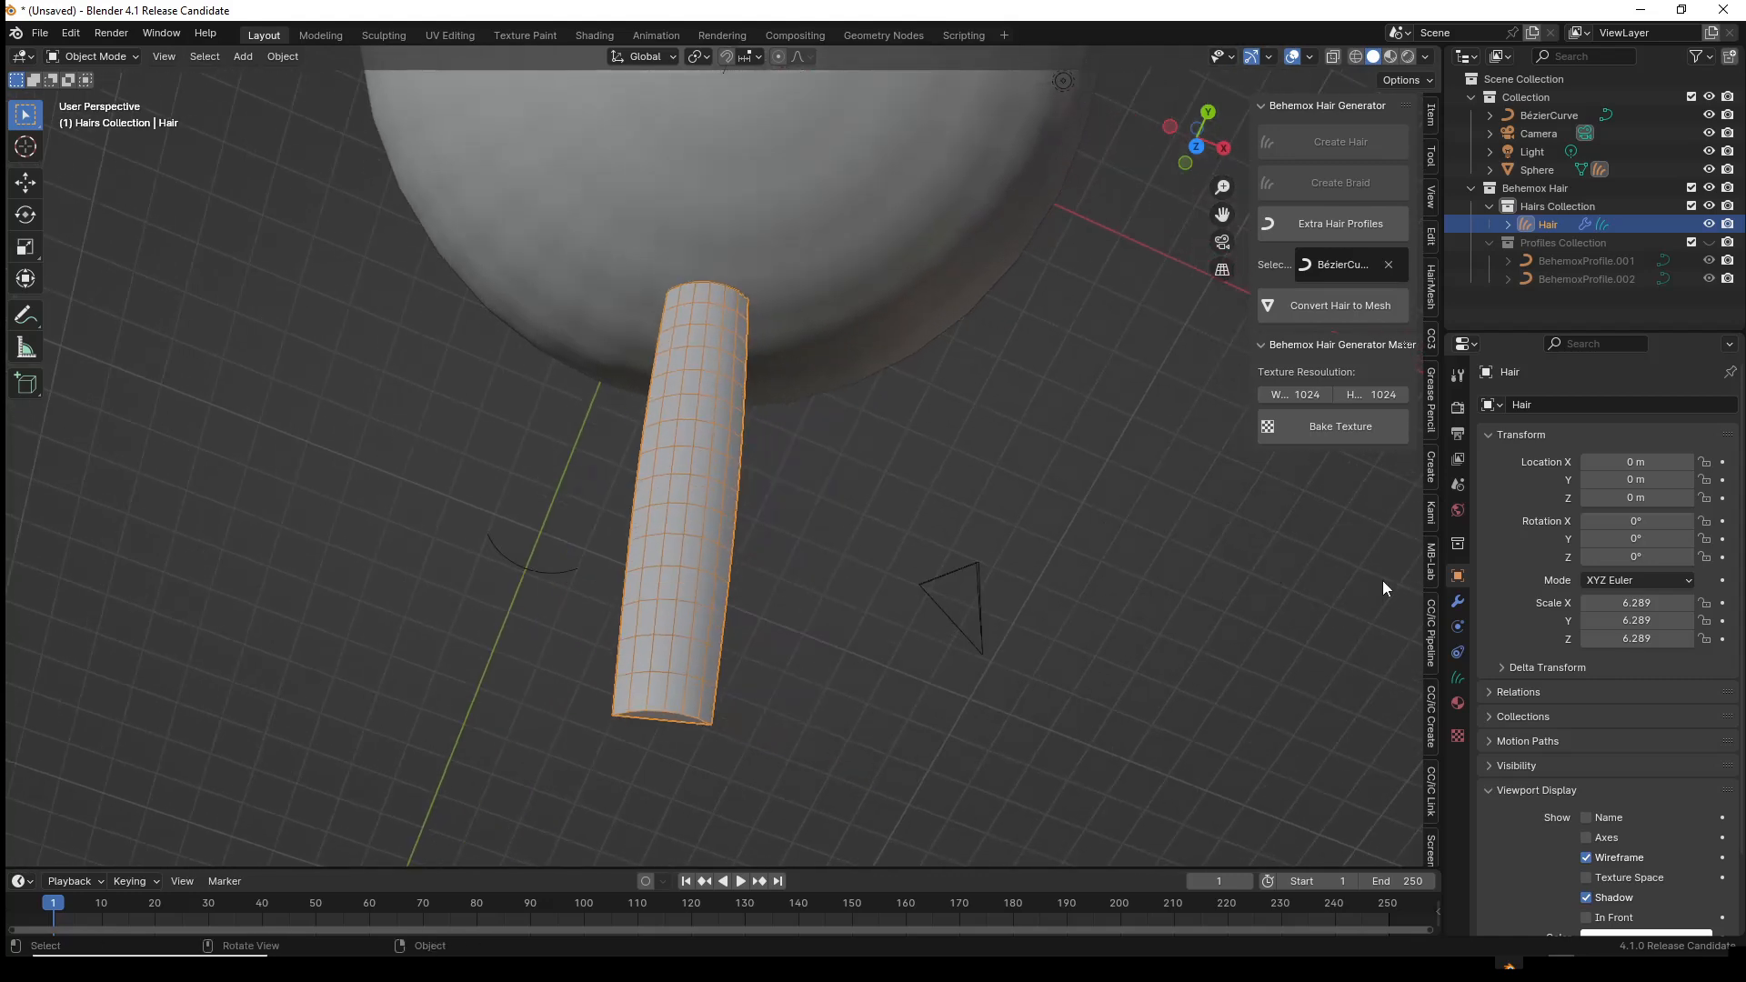
- Set the hair's mesh resolution to 8 vertical and 3 horizontal
{"action": "left_click", "coordinate": [1461, 601]}
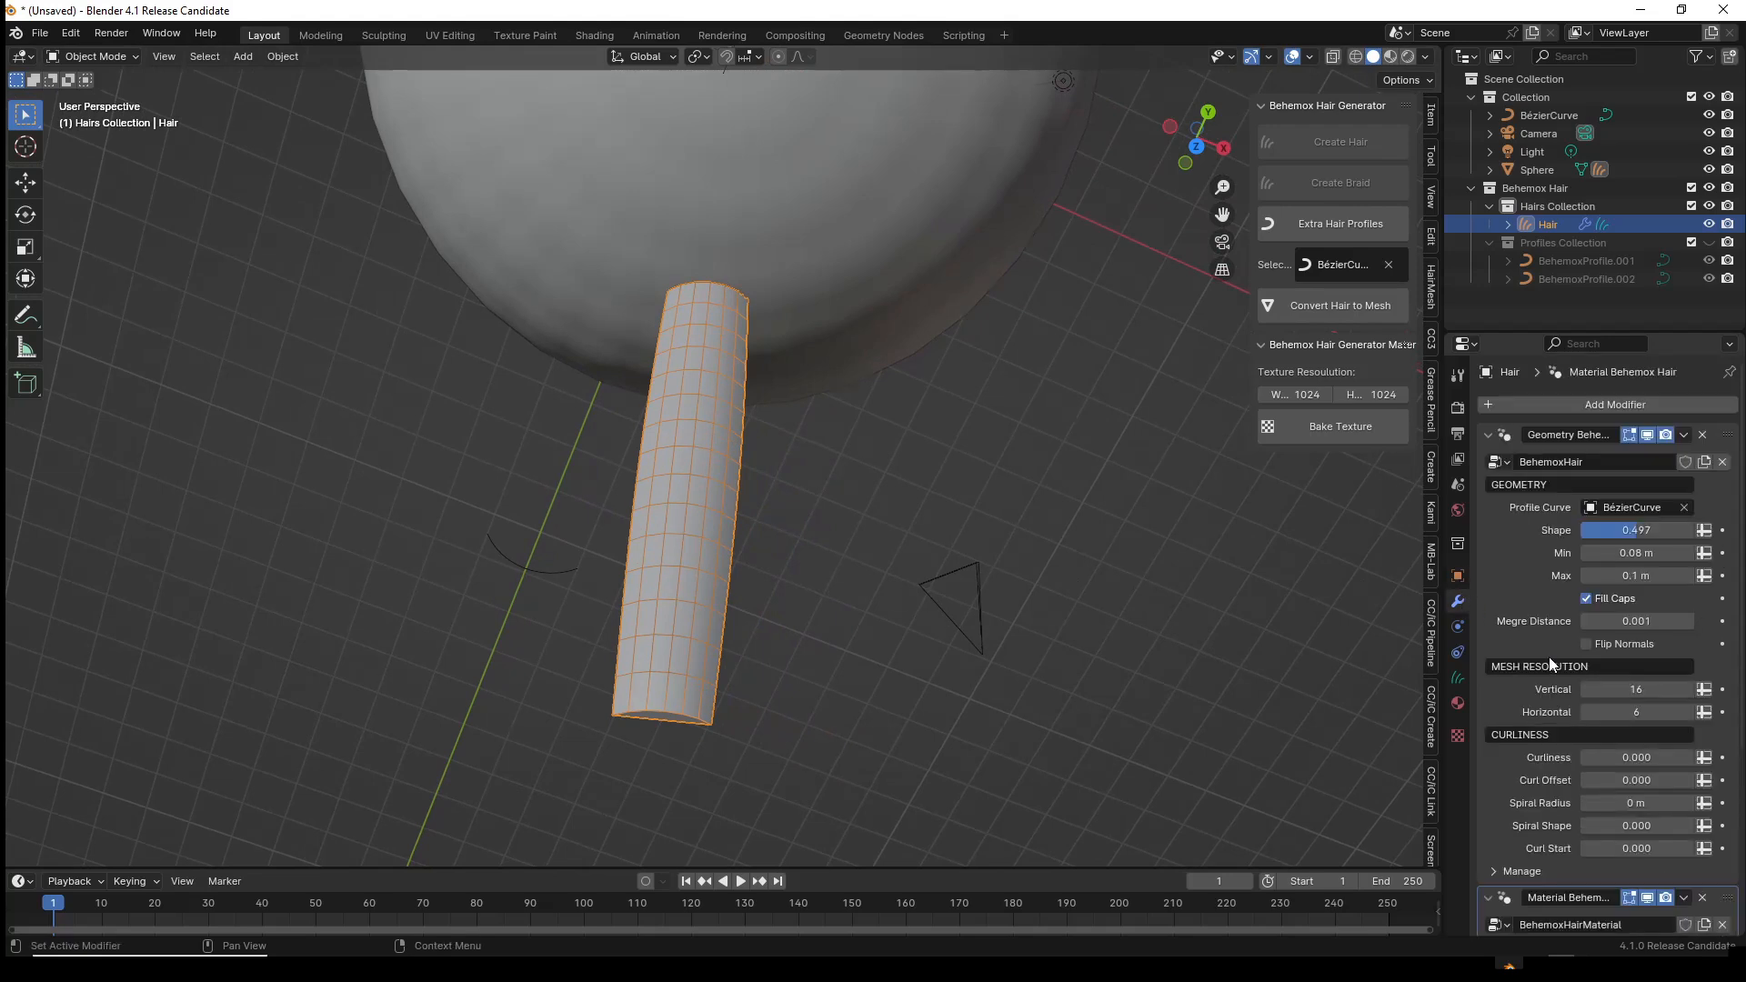
{"action": "left_click", "coordinate": [1630, 693]}
{"action": "left_click", "coordinate": [1639, 713]}
{"action": "key", "text": "Return"}
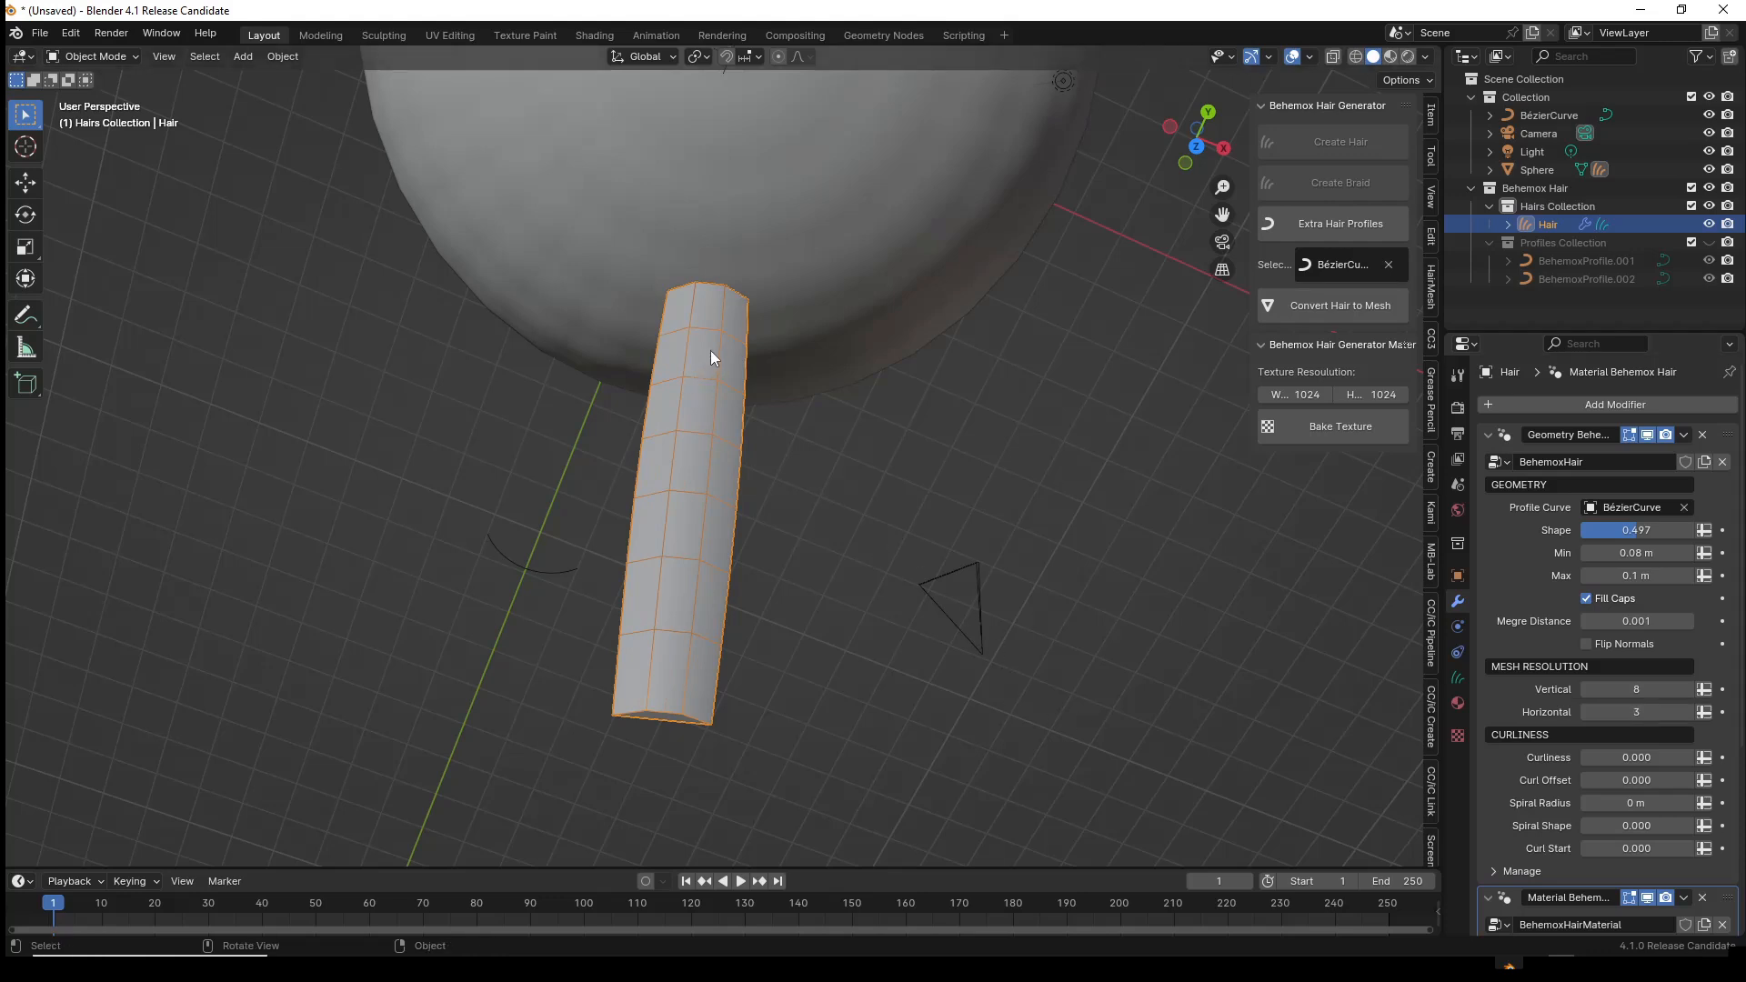
- Switch the hair object from Object Mode to Sculpt Mode
{"action": "middle_click_drag", "start_coordinate": [799, 531], "coordinate": [794, 493]}
{"action": "scroll", "coordinate": [793, 494], "scroll_direction": "down", "scroll_amount": 3}
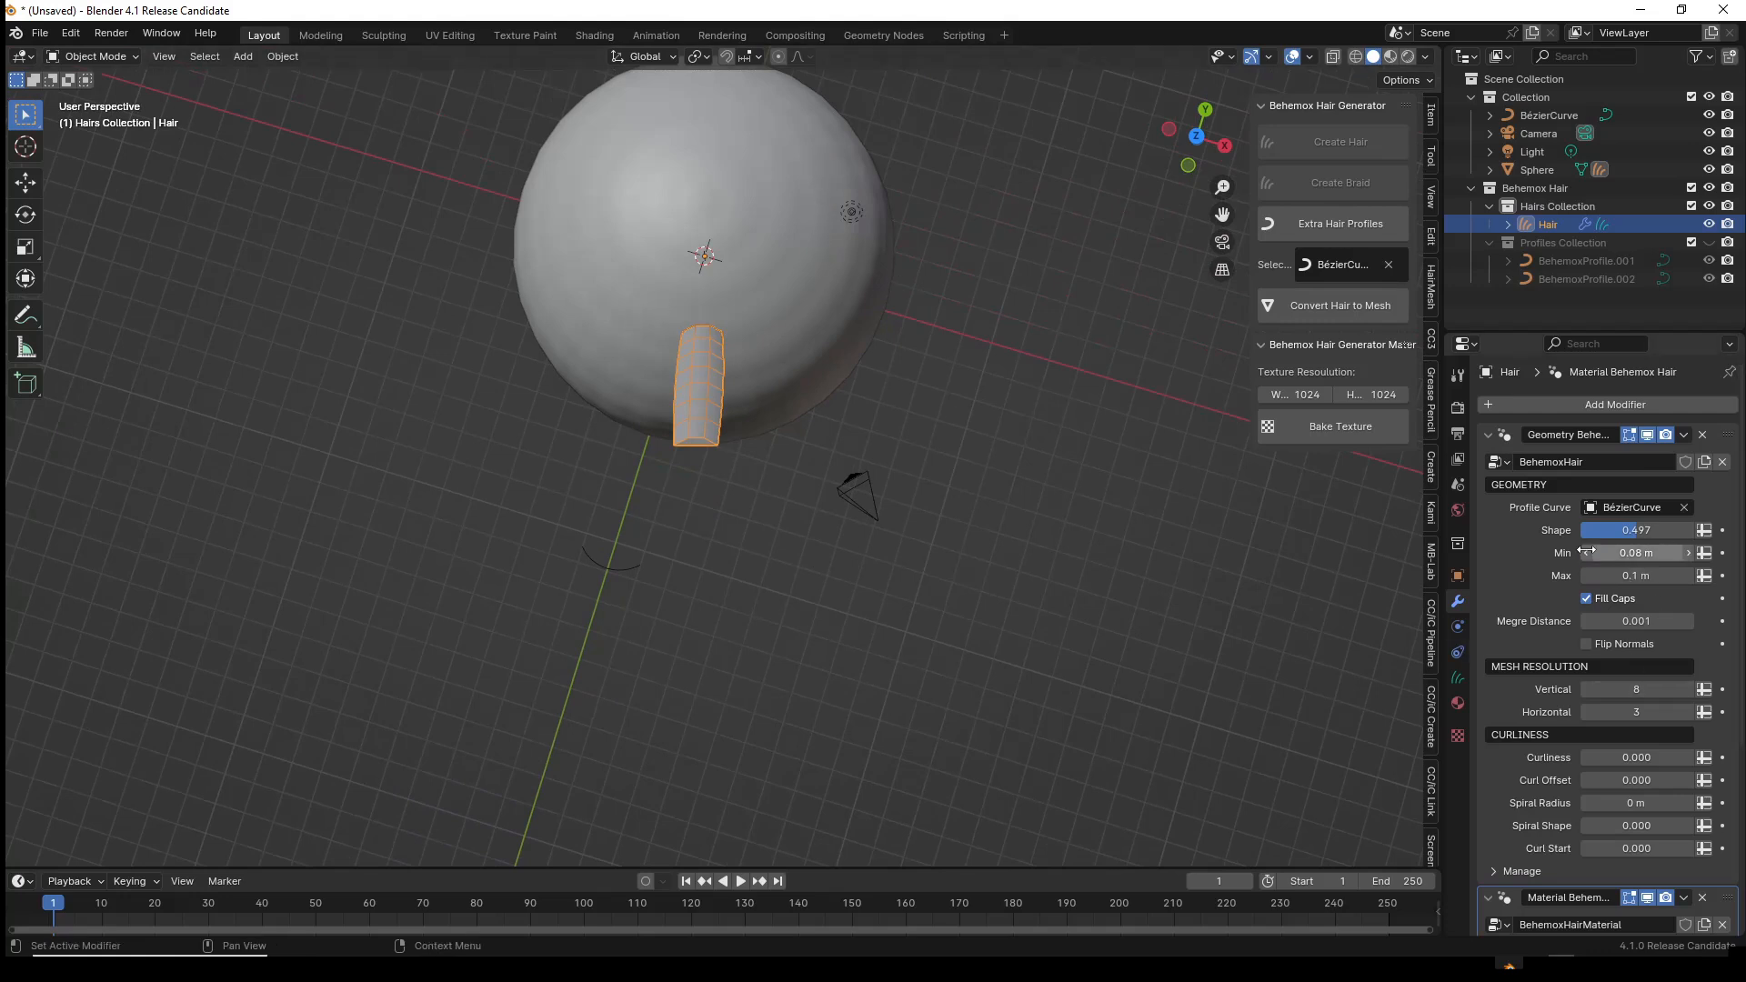
{"action": "middle_click_drag", "start_coordinate": [887, 508], "coordinate": [755, 402]}
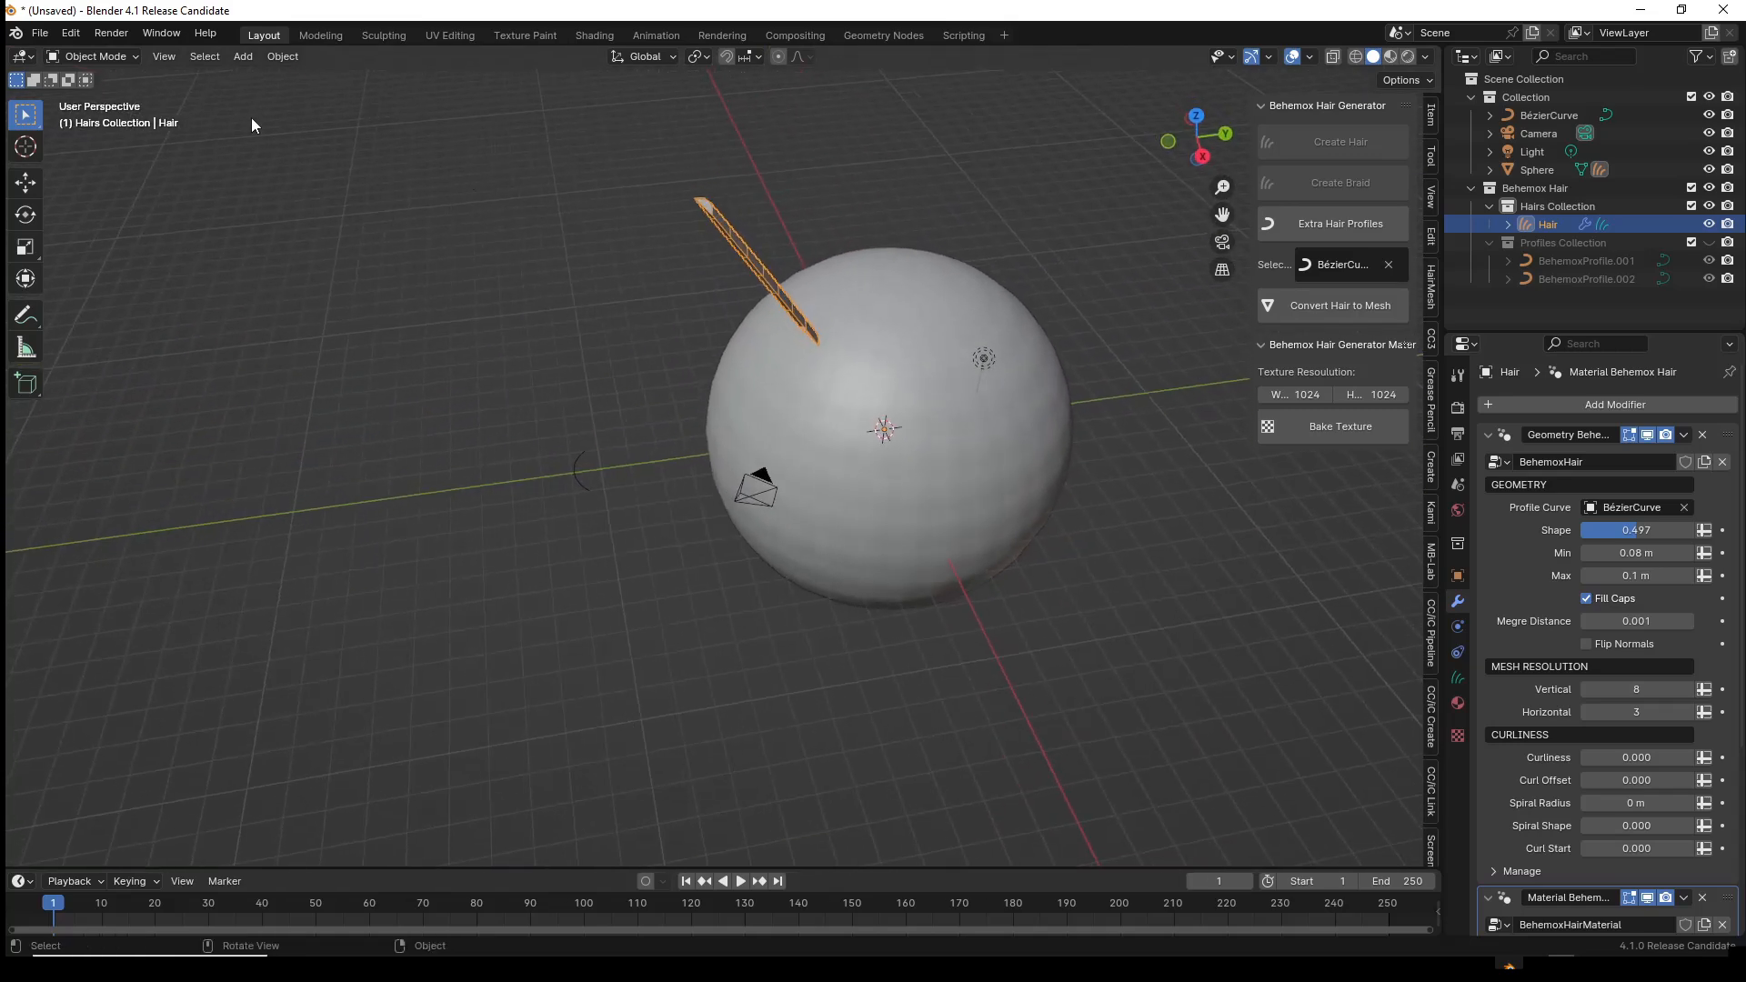
{"action": "left_click", "coordinate": [118, 57]}
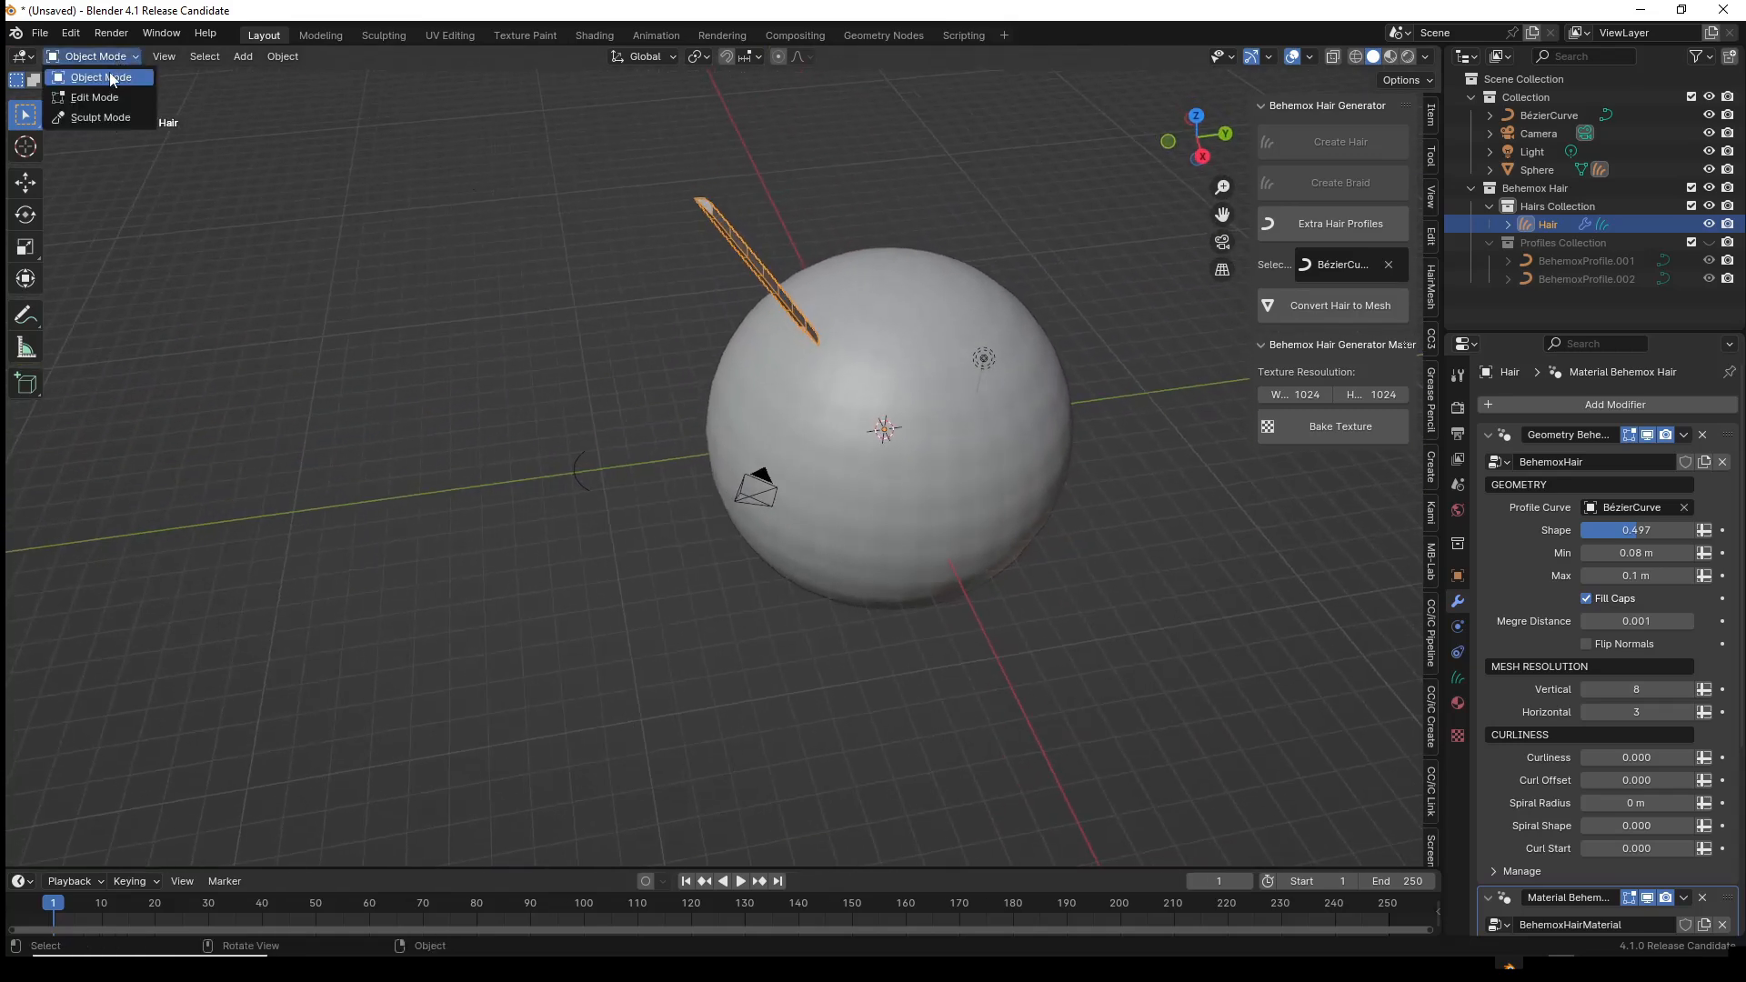
{"action": "left_click", "coordinate": [97, 116]}
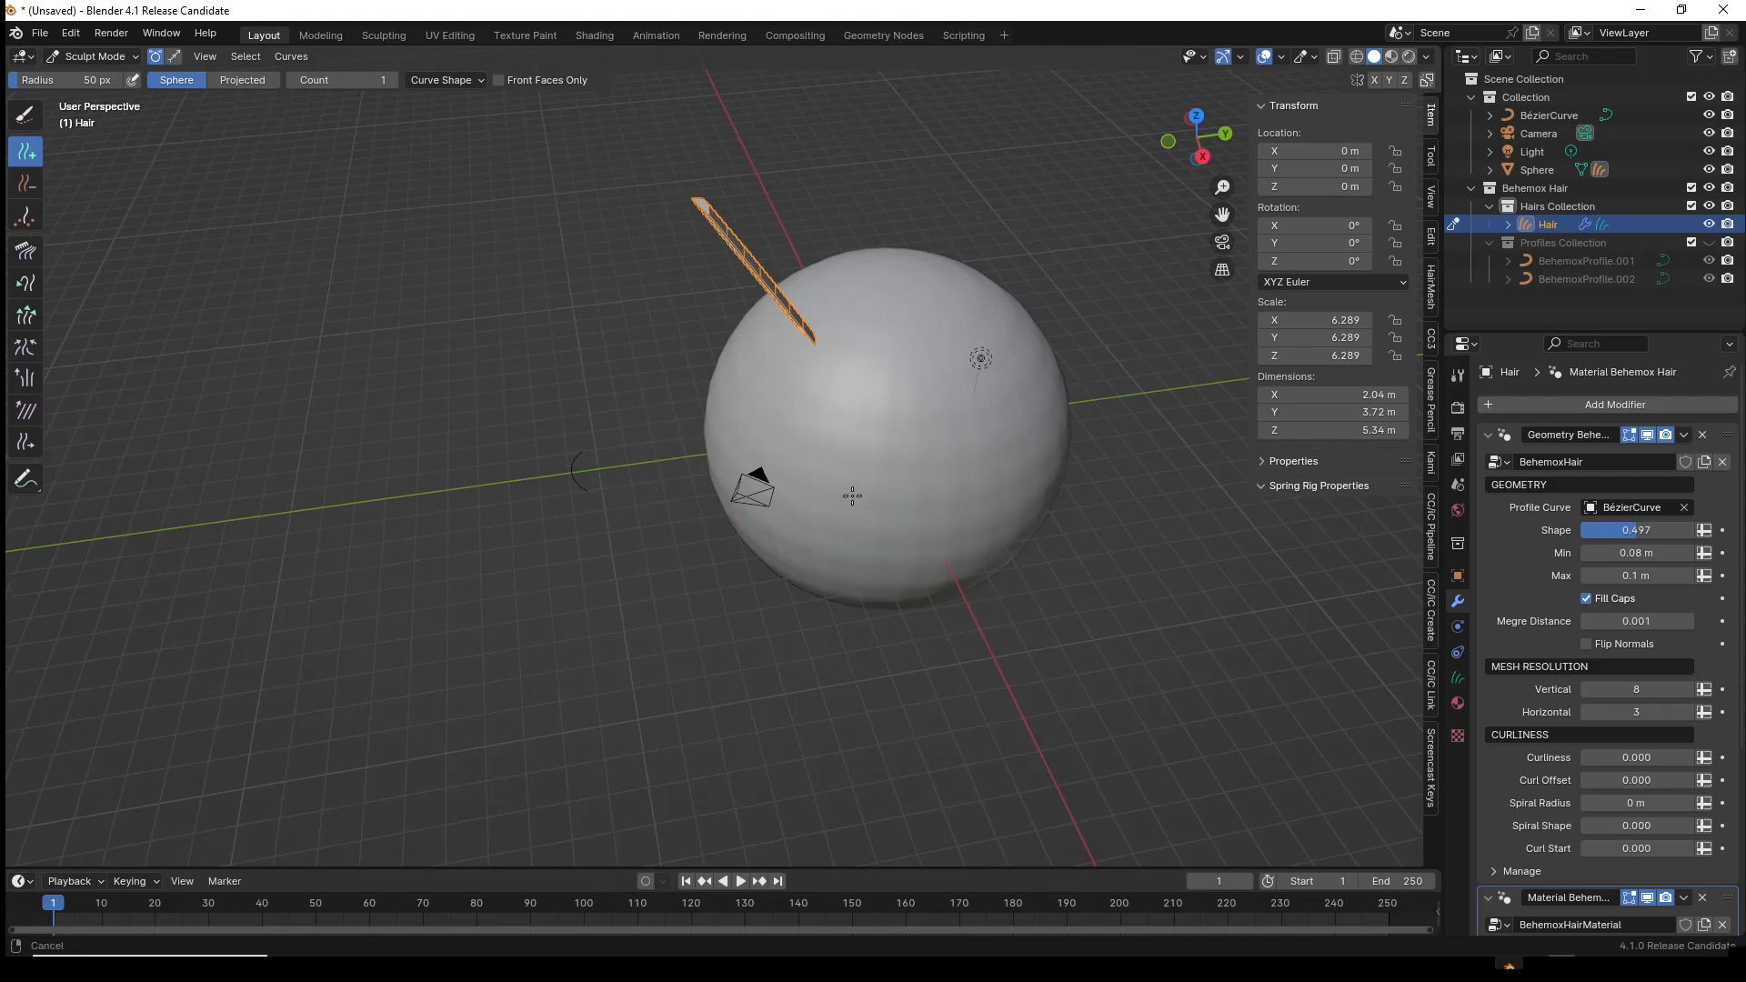
- Add two more hair strands, spaced around the upper part of the sphere, with the Add brush
{"action": "middle_click_drag", "start_coordinate": [865, 498], "coordinate": [622, 508], "text": "shift"}
{"action": "key", "text": "KP_3"}
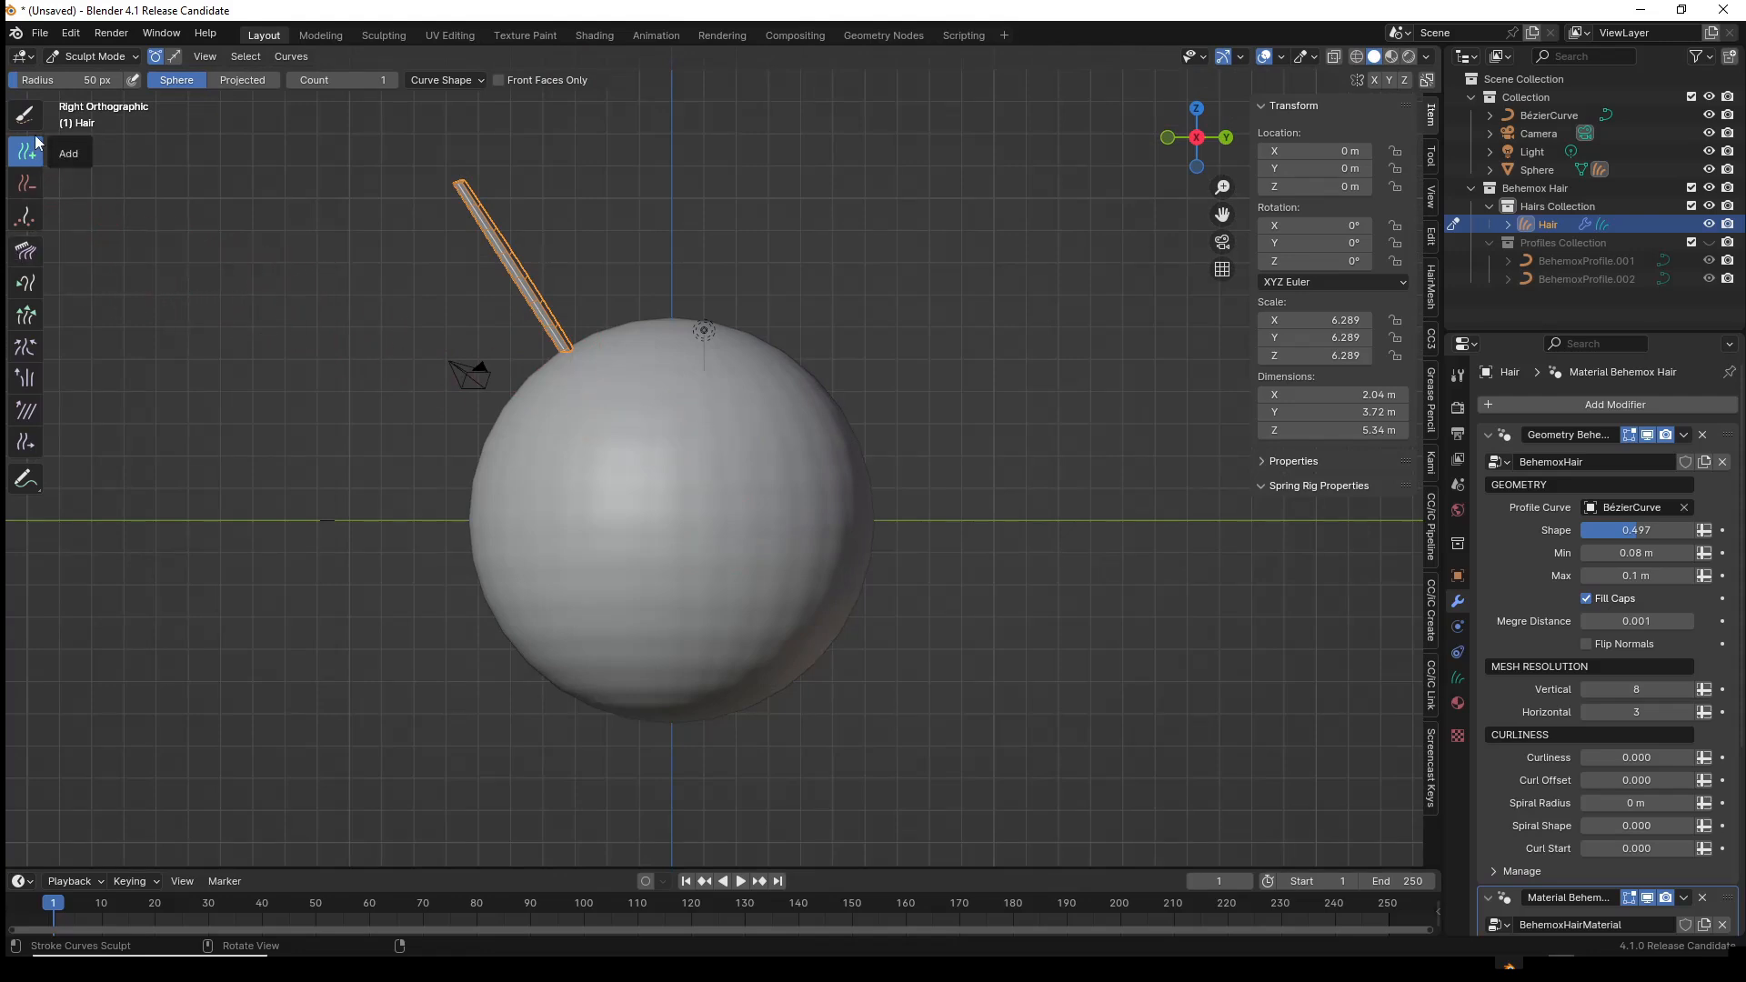
{"action": "left_click", "coordinate": [664, 407]}
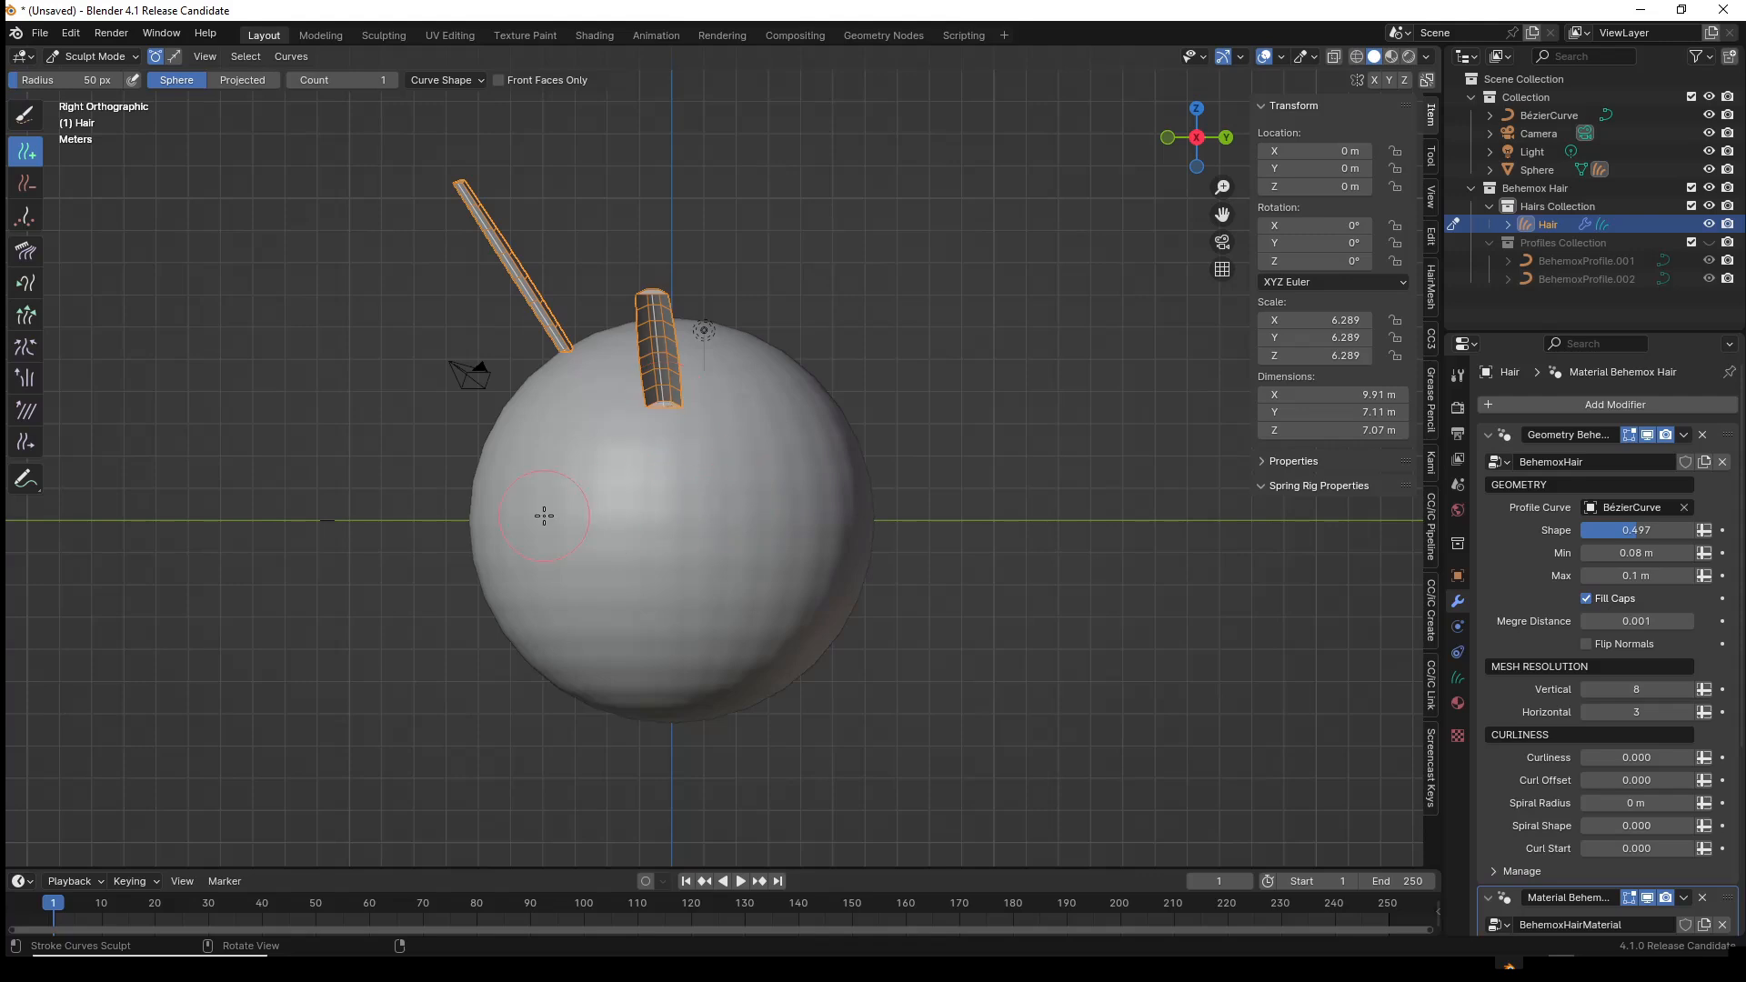
{"action": "middle_click_drag", "start_coordinate": [991, 516], "coordinate": [855, 421]}
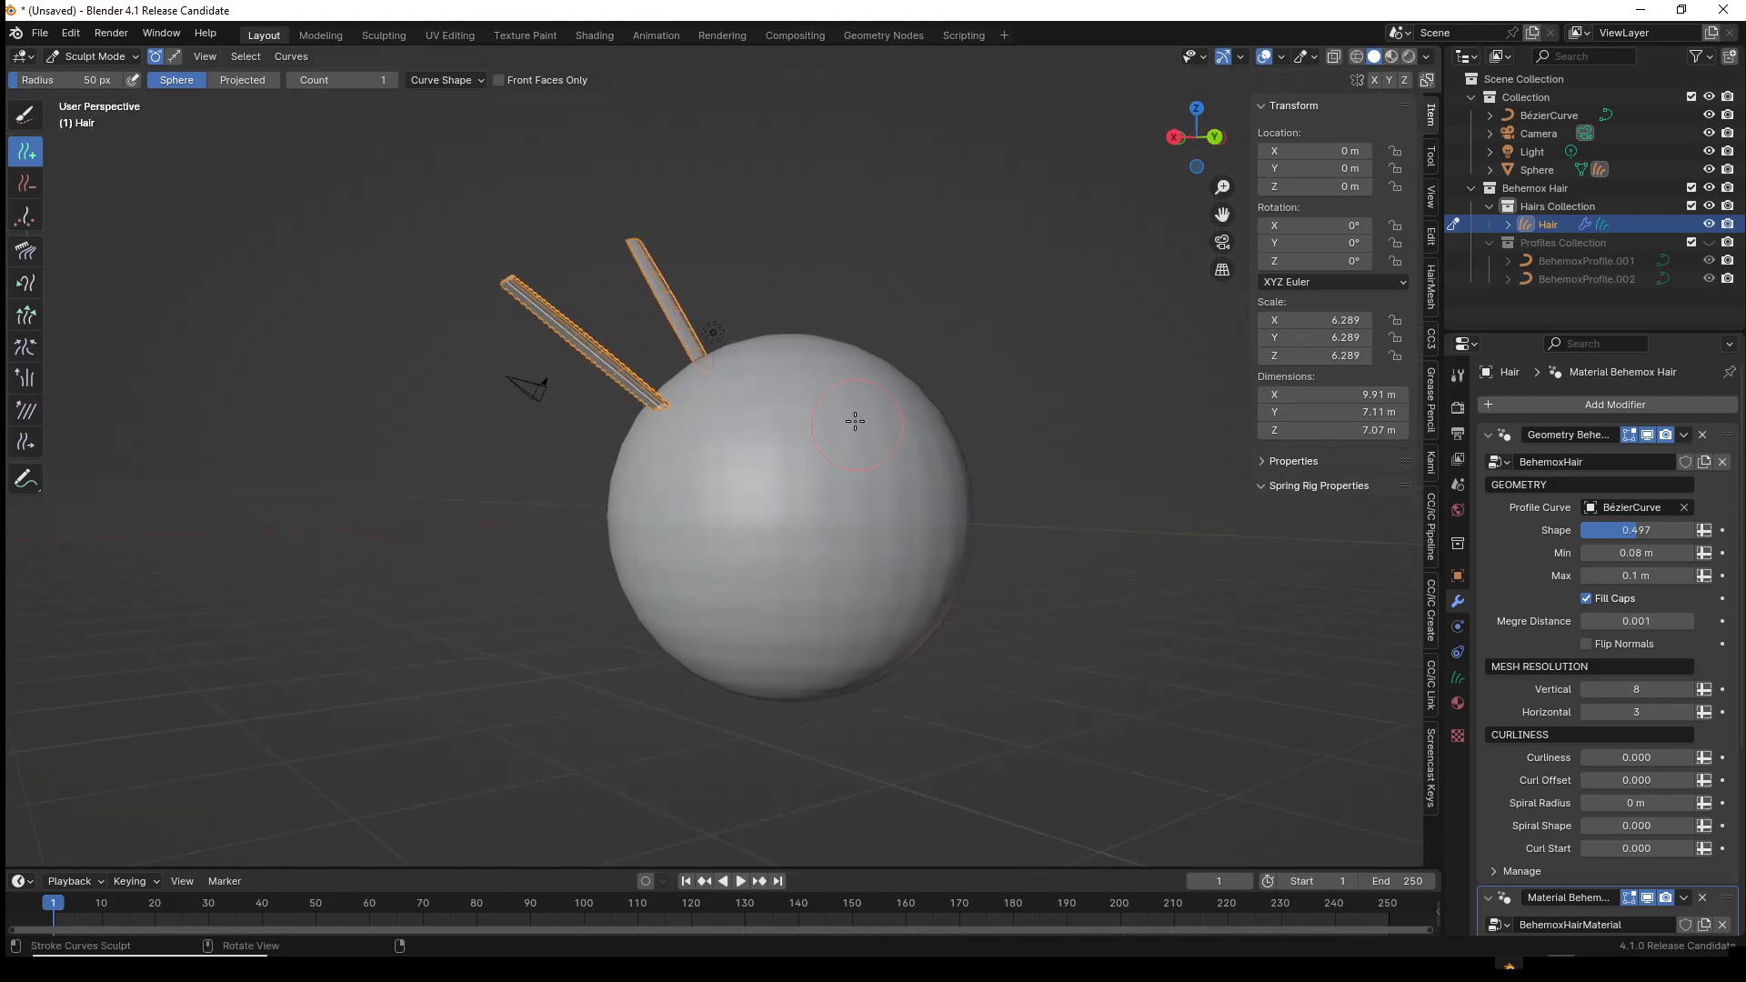
{"action": "left_click", "coordinate": [814, 401]}
{"action": "mouse_move", "coordinate": [643, 518]}
{"action": "middle_mouse_down"}
{"action": "mouse_move", "coordinate": [910, 582]}
{"action": "mouse_move", "coordinate": [655, 473]}
{"action": "middle_mouse_up"}
- Set the Comb brush's radius to 131 px and comb the original strand down toward the sphere
{"action": "left_click", "coordinate": [25, 261]}
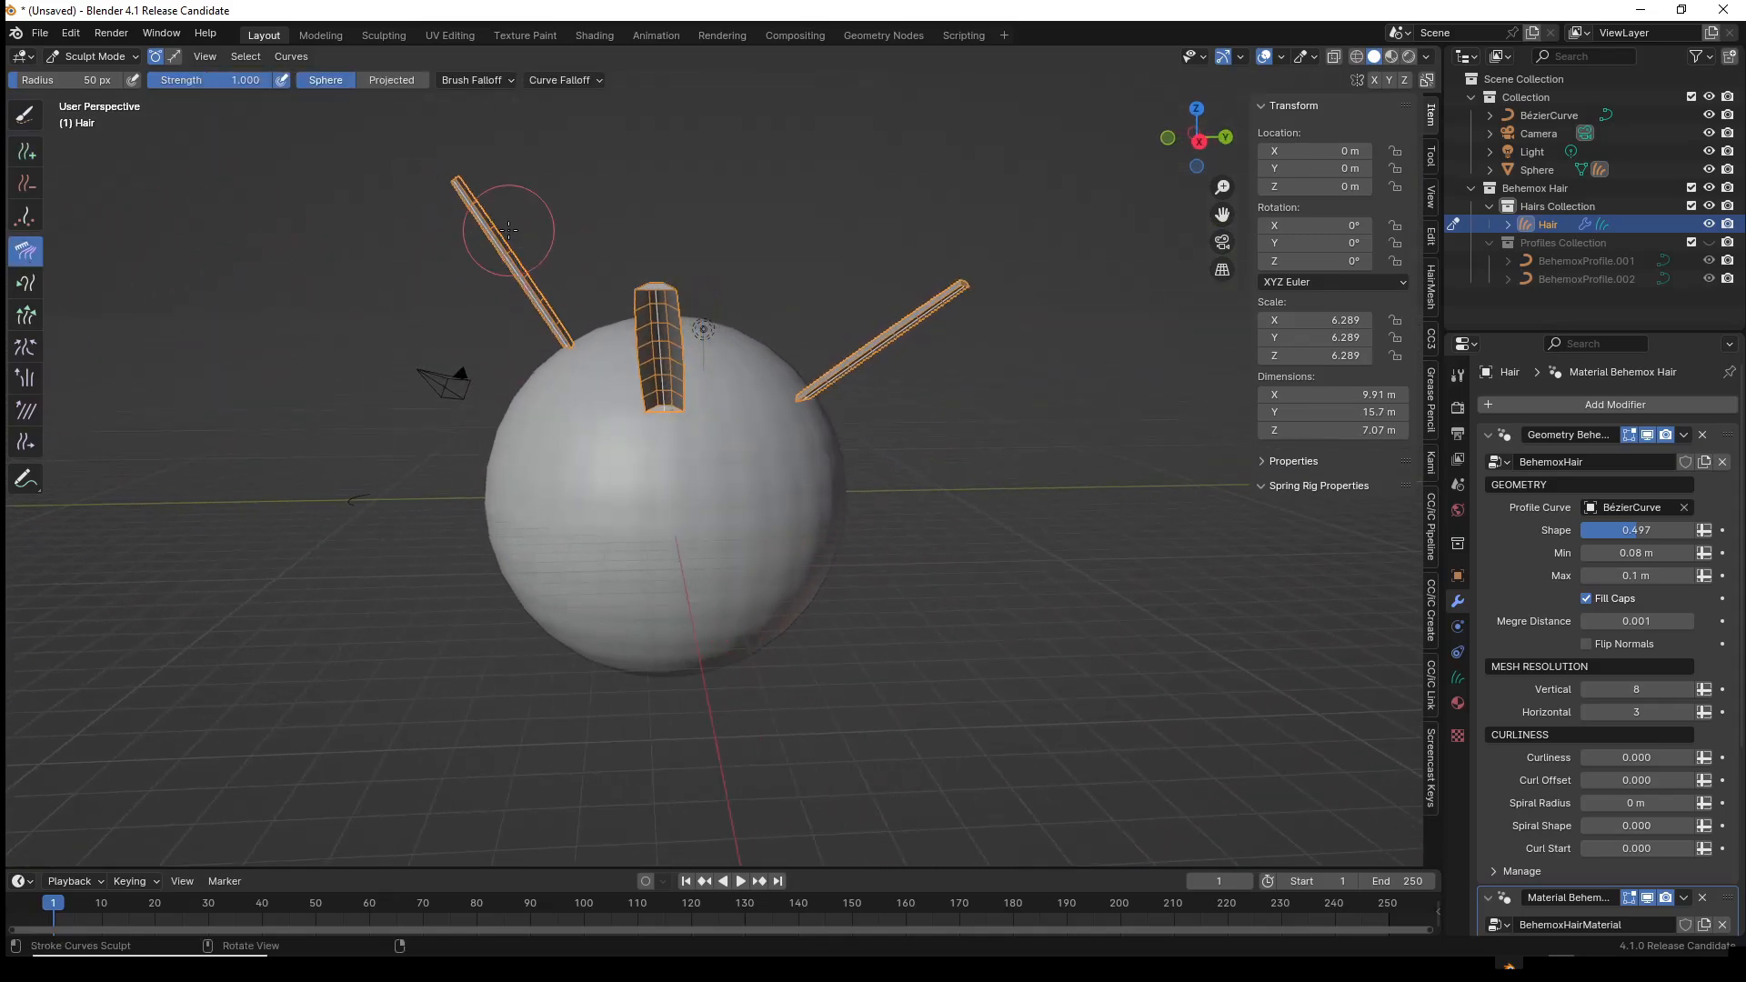
{"action": "key", "text": "f"}
{"action": "left_click", "coordinate": [574, 257]}
{"action": "left_click_drag", "start_coordinate": [573, 261], "coordinate": [437, 335]}
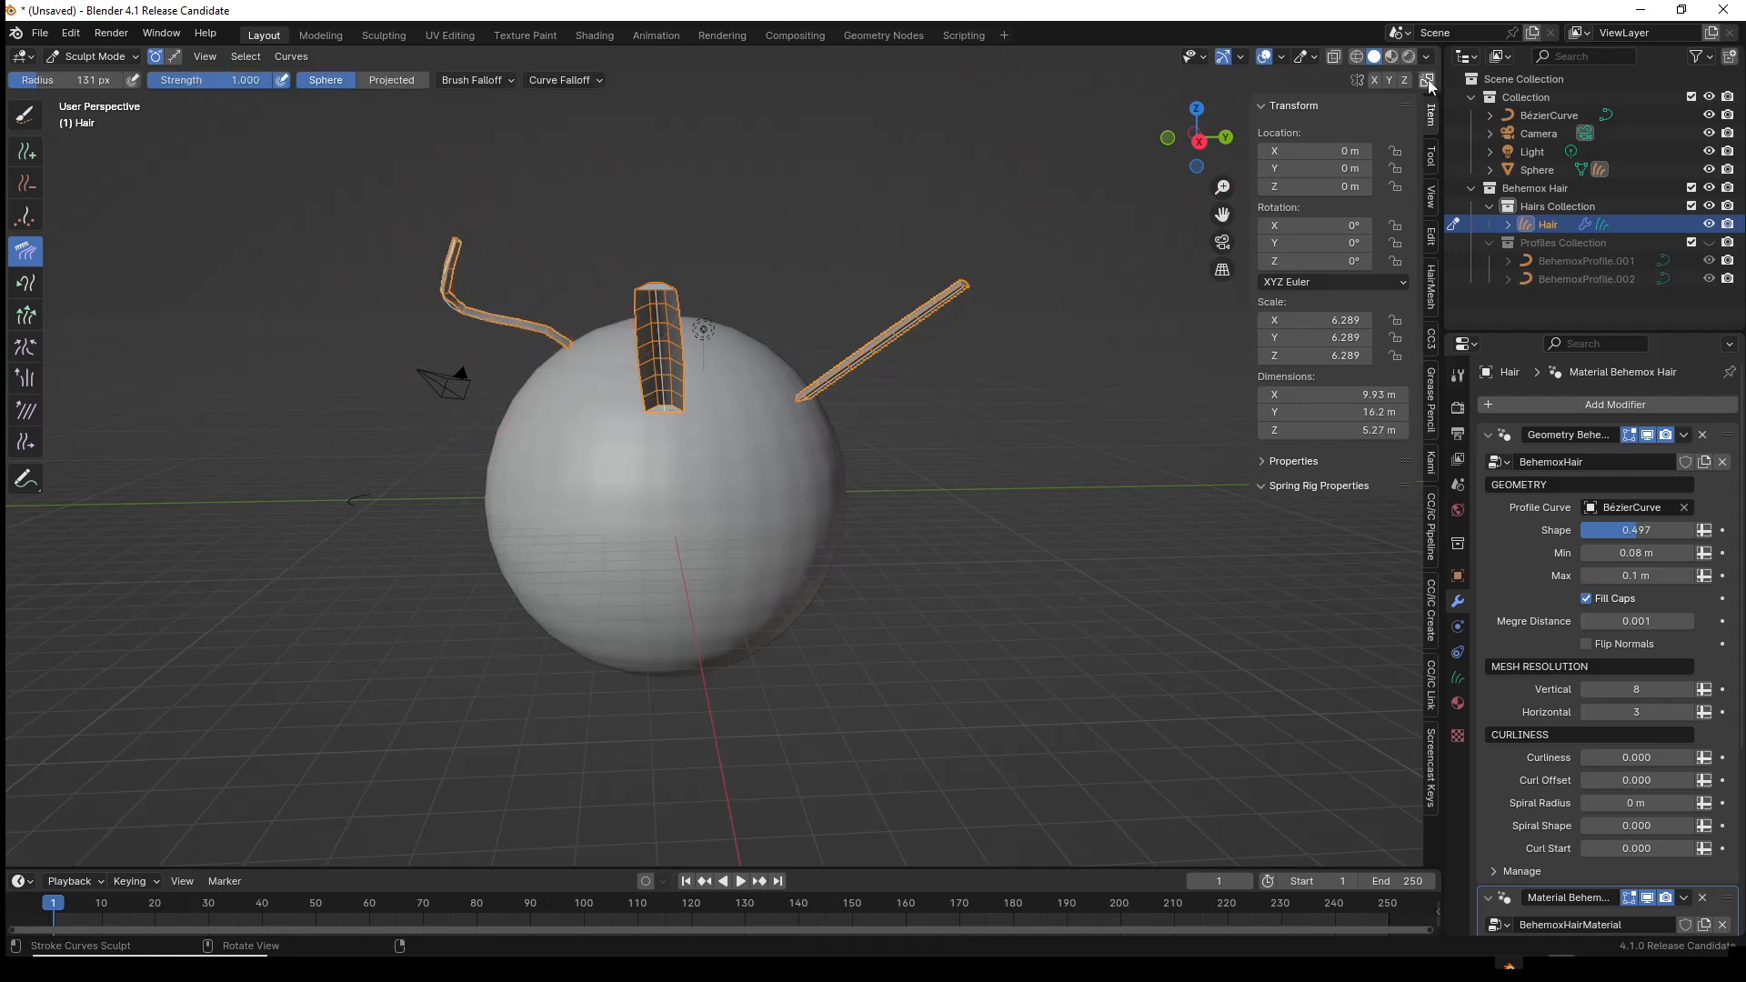
- Enable surface collision for curve sculpting and comb all three strands down around the sphere
{"action": "left_click", "coordinate": [1428, 81]}
{"action": "left_click_drag", "start_coordinate": [455, 373], "coordinate": [293, 546]}
{"action": "mouse_move", "coordinate": [293, 545]}
{"action": "middle_mouse_down"}
{"action": "mouse_move", "coordinate": [499, 613]}
{"action": "mouse_move", "coordinate": [487, 655]}
{"action": "mouse_move", "coordinate": [585, 390]}
{"action": "mouse_move", "coordinate": [548, 463]}
{"action": "mouse_move", "coordinate": [680, 607]}
{"action": "mouse_move", "coordinate": [714, 607]}
{"action": "middle_mouse_up"}
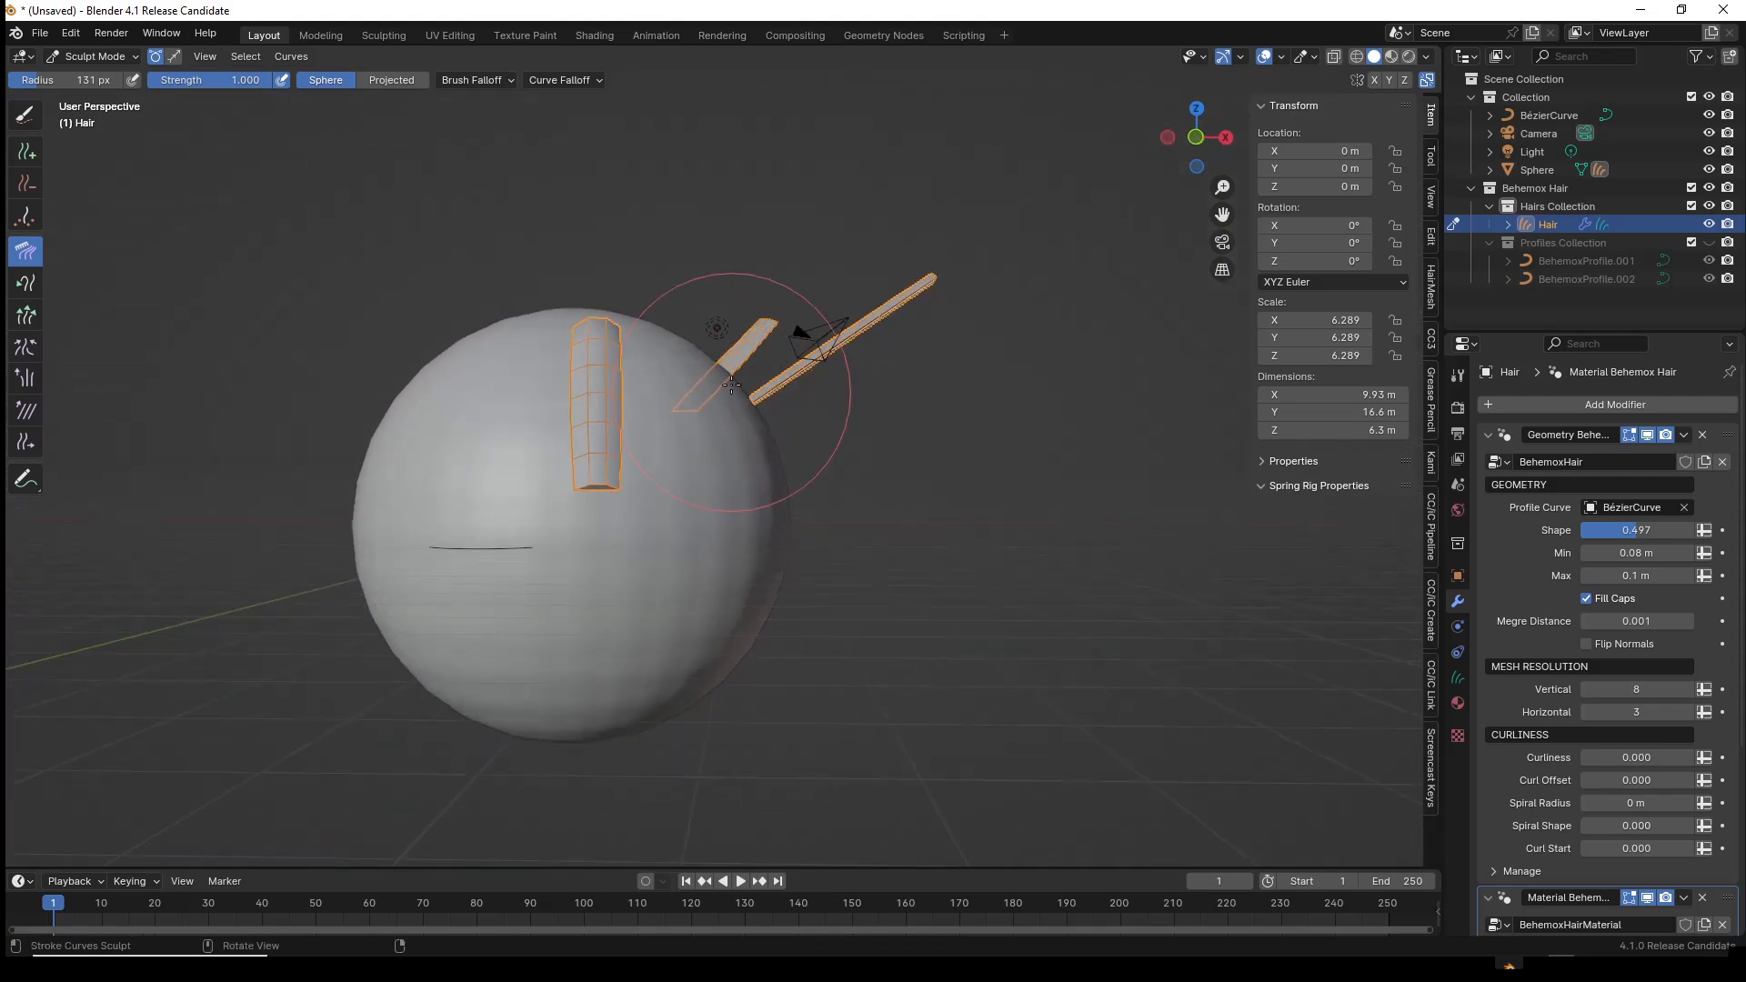
{"action": "mouse_move", "coordinate": [705, 304]}
{"action": "left_mouse_down"}
{"action": "mouse_move", "coordinate": [854, 406]}
{"action": "mouse_move", "coordinate": [748, 300]}
{"action": "mouse_move", "coordinate": [837, 351]}
{"action": "mouse_move", "coordinate": [787, 320]}
{"action": "mouse_move", "coordinate": [887, 493]}
{"action": "mouse_move", "coordinate": [787, 331]}
{"action": "mouse_move", "coordinate": [810, 467]}
{"action": "mouse_move", "coordinate": [857, 545]}
{"action": "left_mouse_up"}
{"action": "mouse_move", "coordinate": [857, 546]}
{"action": "middle_mouse_down"}
{"action": "mouse_move", "coordinate": [934, 604]}
{"action": "mouse_move", "coordinate": [818, 509]}
{"action": "middle_mouse_up"}
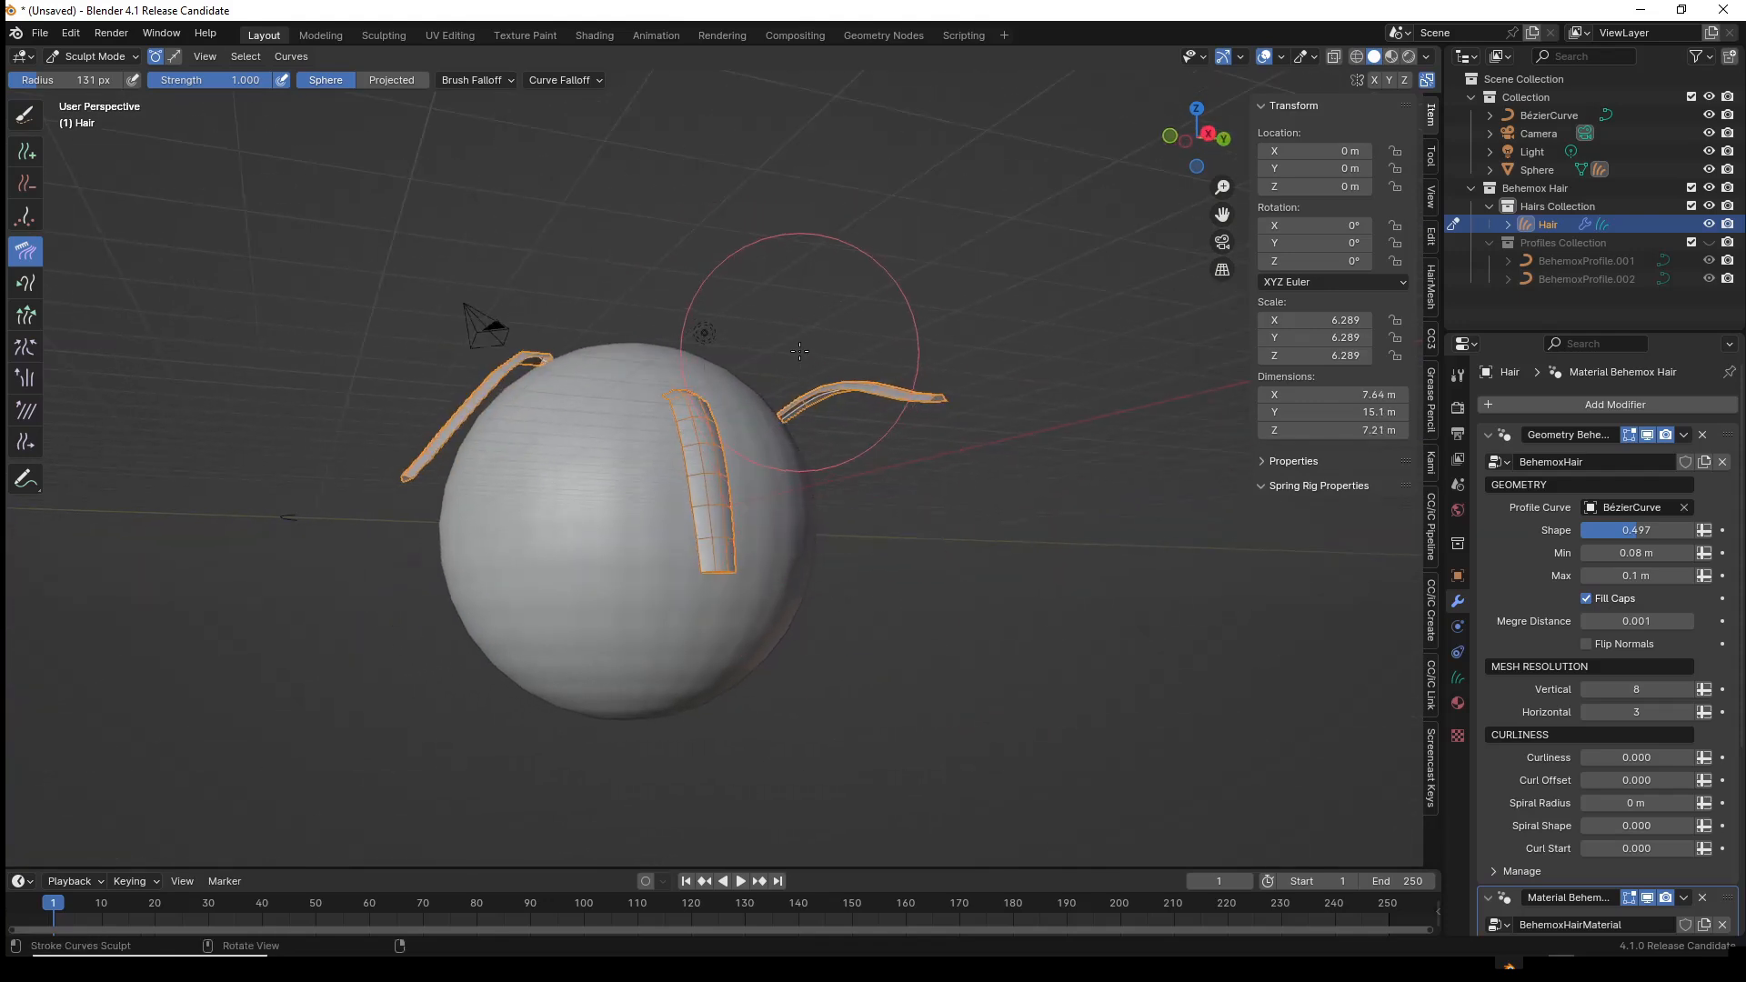
{"action": "left_click_drag", "start_coordinate": [809, 361], "coordinate": [1013, 616]}
{"action": "middle_click_drag", "start_coordinate": [1013, 616], "coordinate": [877, 652]}
{"action": "left_click_drag", "start_coordinate": [828, 570], "coordinate": [831, 669]}
{"action": "mouse_move", "coordinate": [869, 655]}
{"action": "middle_mouse_down"}
{"action": "mouse_move", "coordinate": [822, 615]}
{"action": "mouse_move", "coordinate": [805, 541]}
{"action": "mouse_move", "coordinate": [546, 641]}
{"action": "mouse_move", "coordinate": [949, 580]}
{"action": "mouse_move", "coordinate": [768, 651]}
{"action": "mouse_move", "coordinate": [772, 706]}
{"action": "middle_mouse_up"}
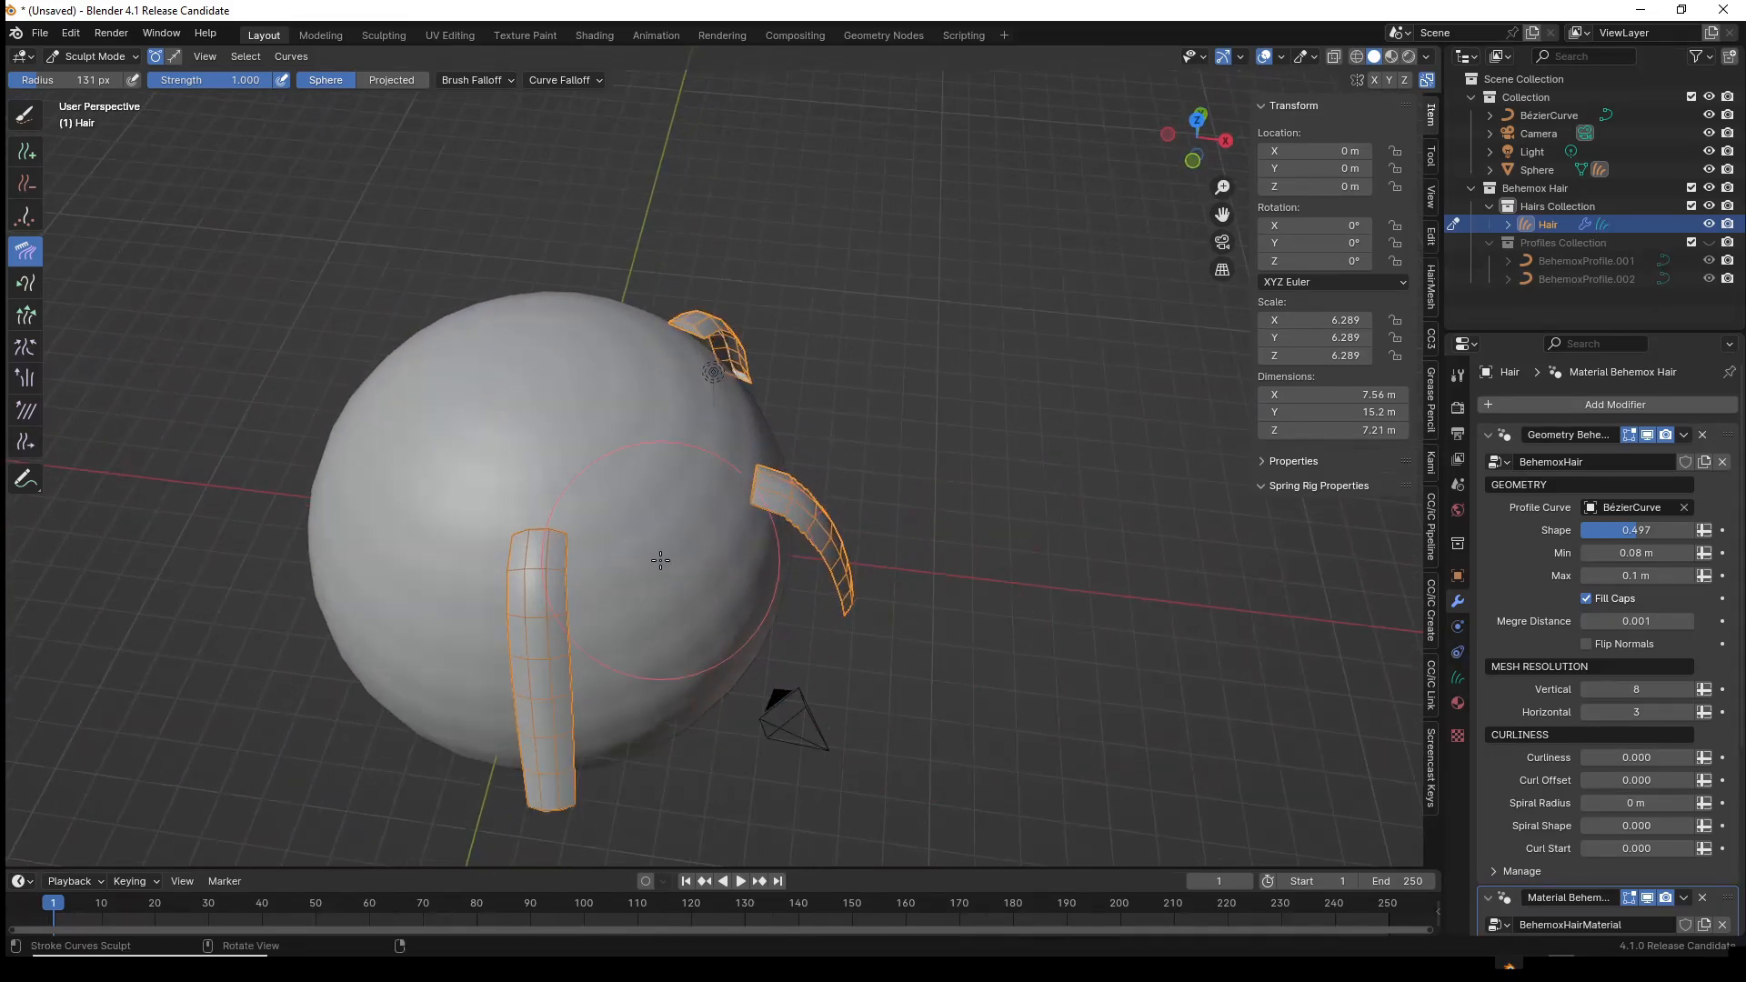
- Slide the roots of the three strands up toward the crown of the sphere with the Slide brush
{"action": "left_click", "coordinate": [26, 443]}
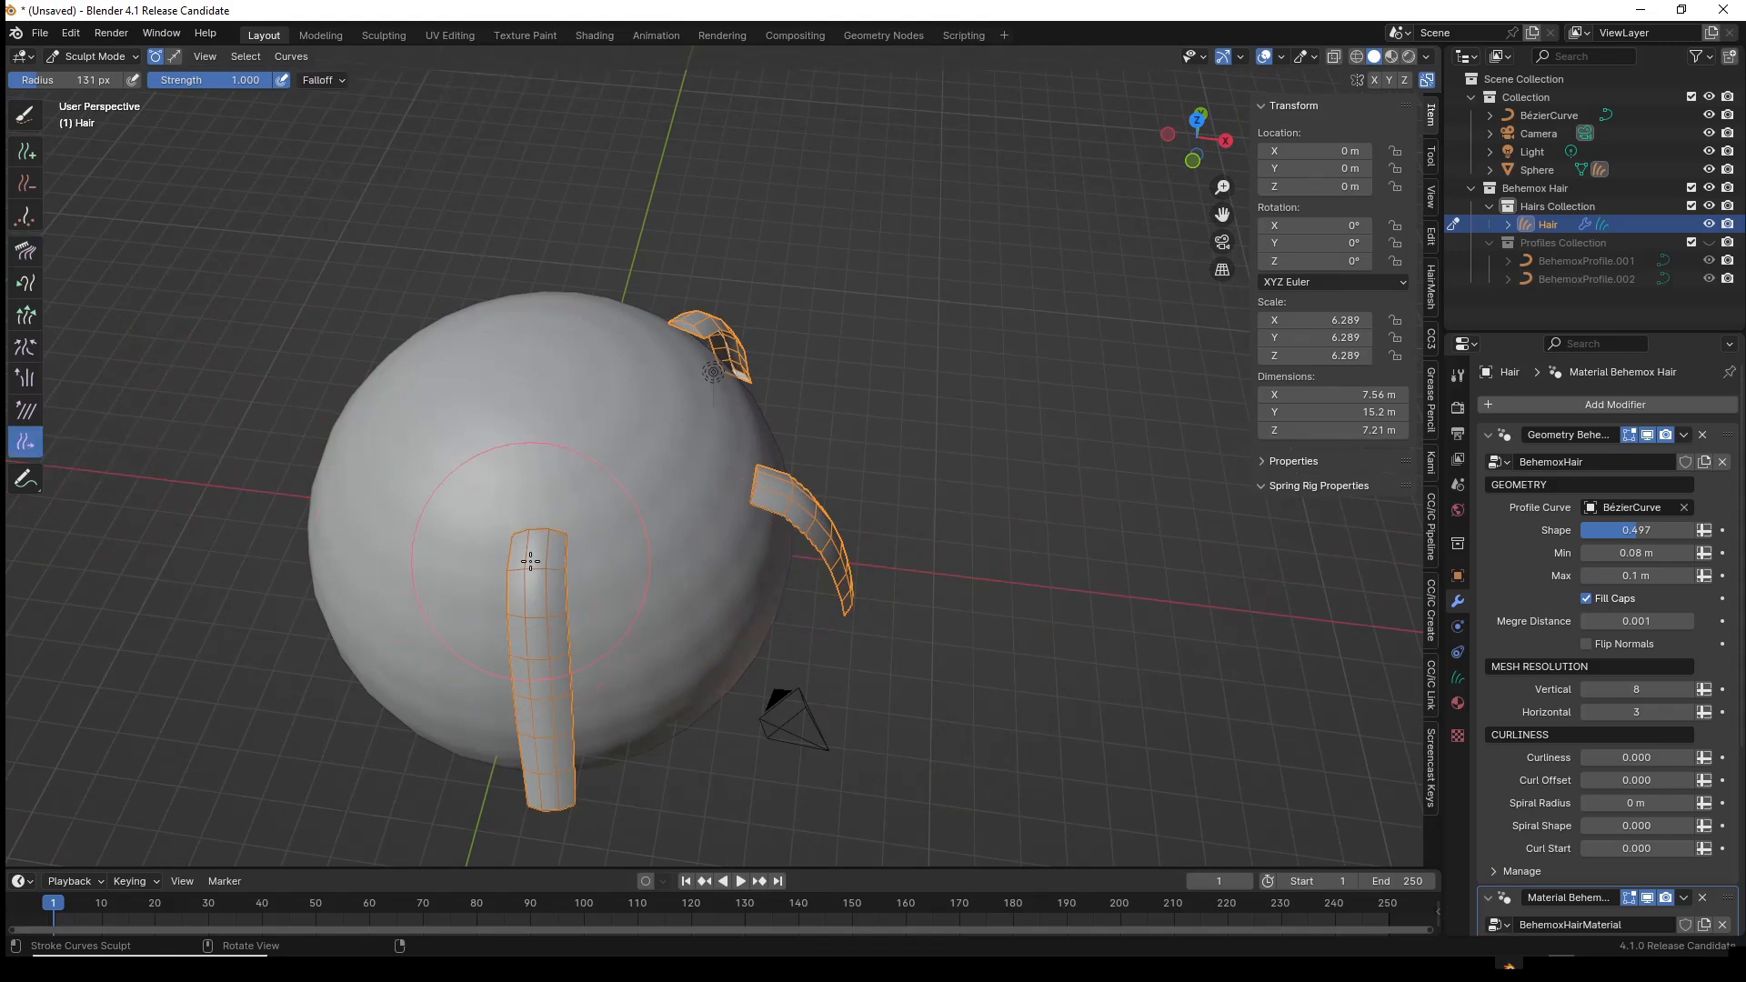
{"action": "left_click_drag", "start_coordinate": [536, 542], "coordinate": [541, 457]}
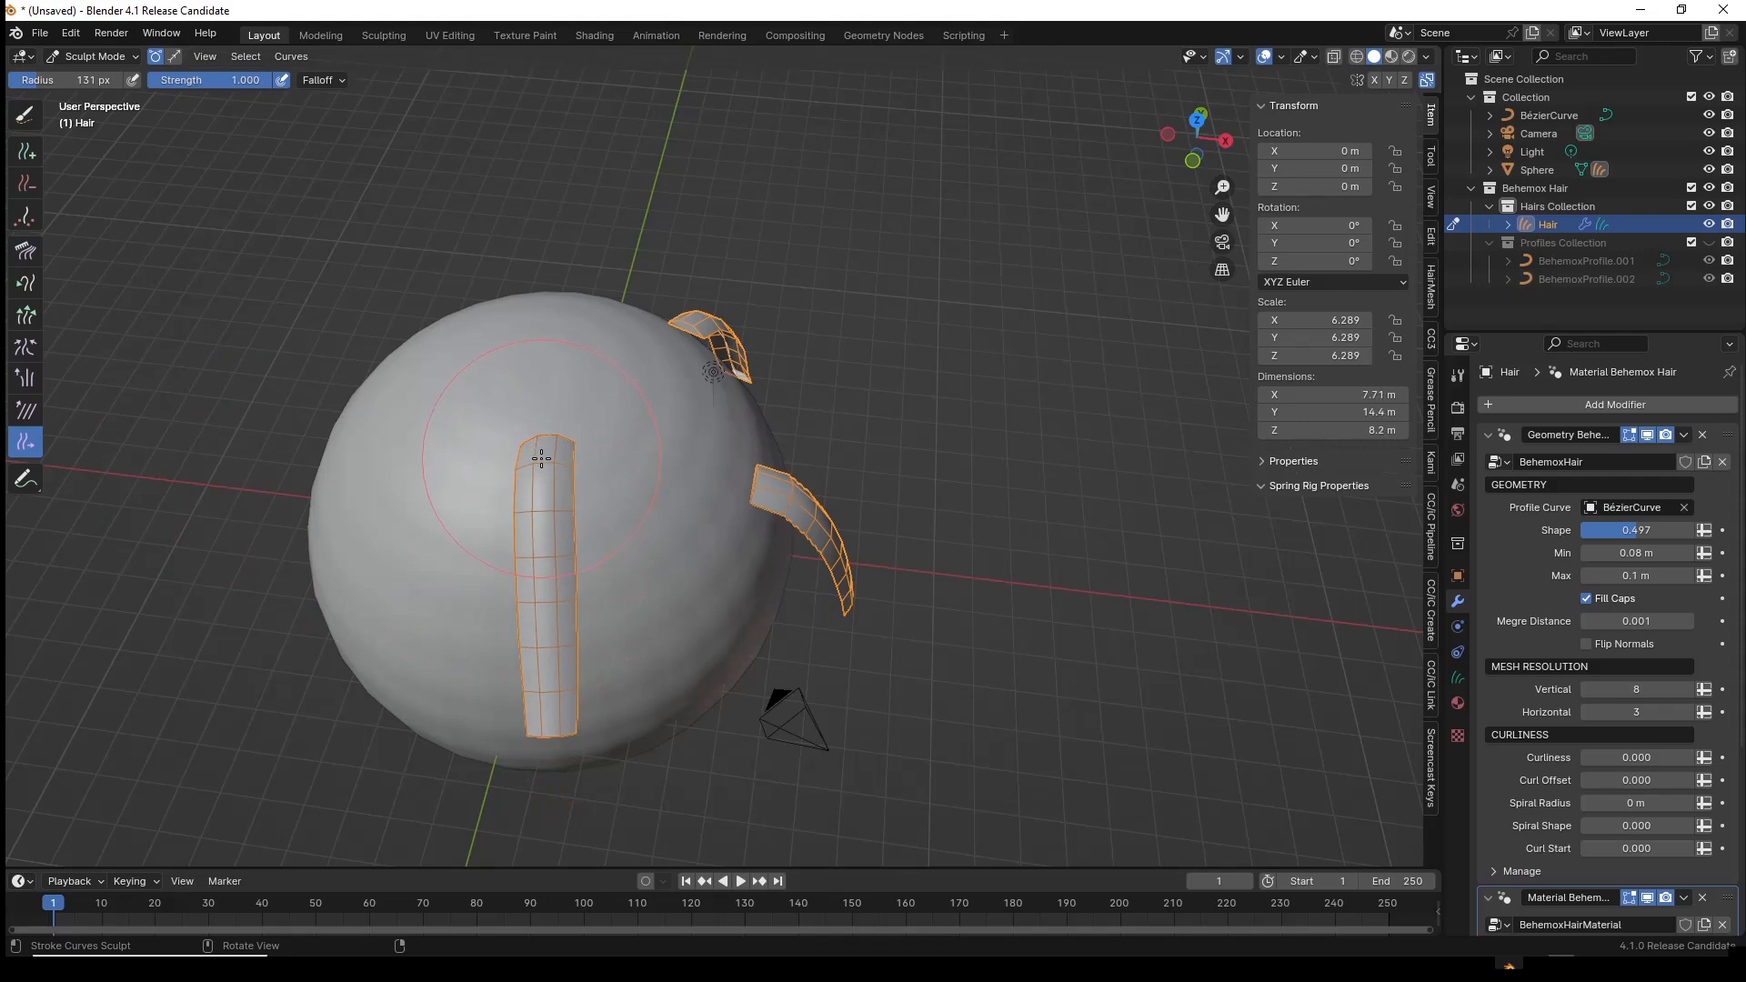
{"action": "middle_click_drag", "start_coordinate": [554, 572], "coordinate": [554, 695]}
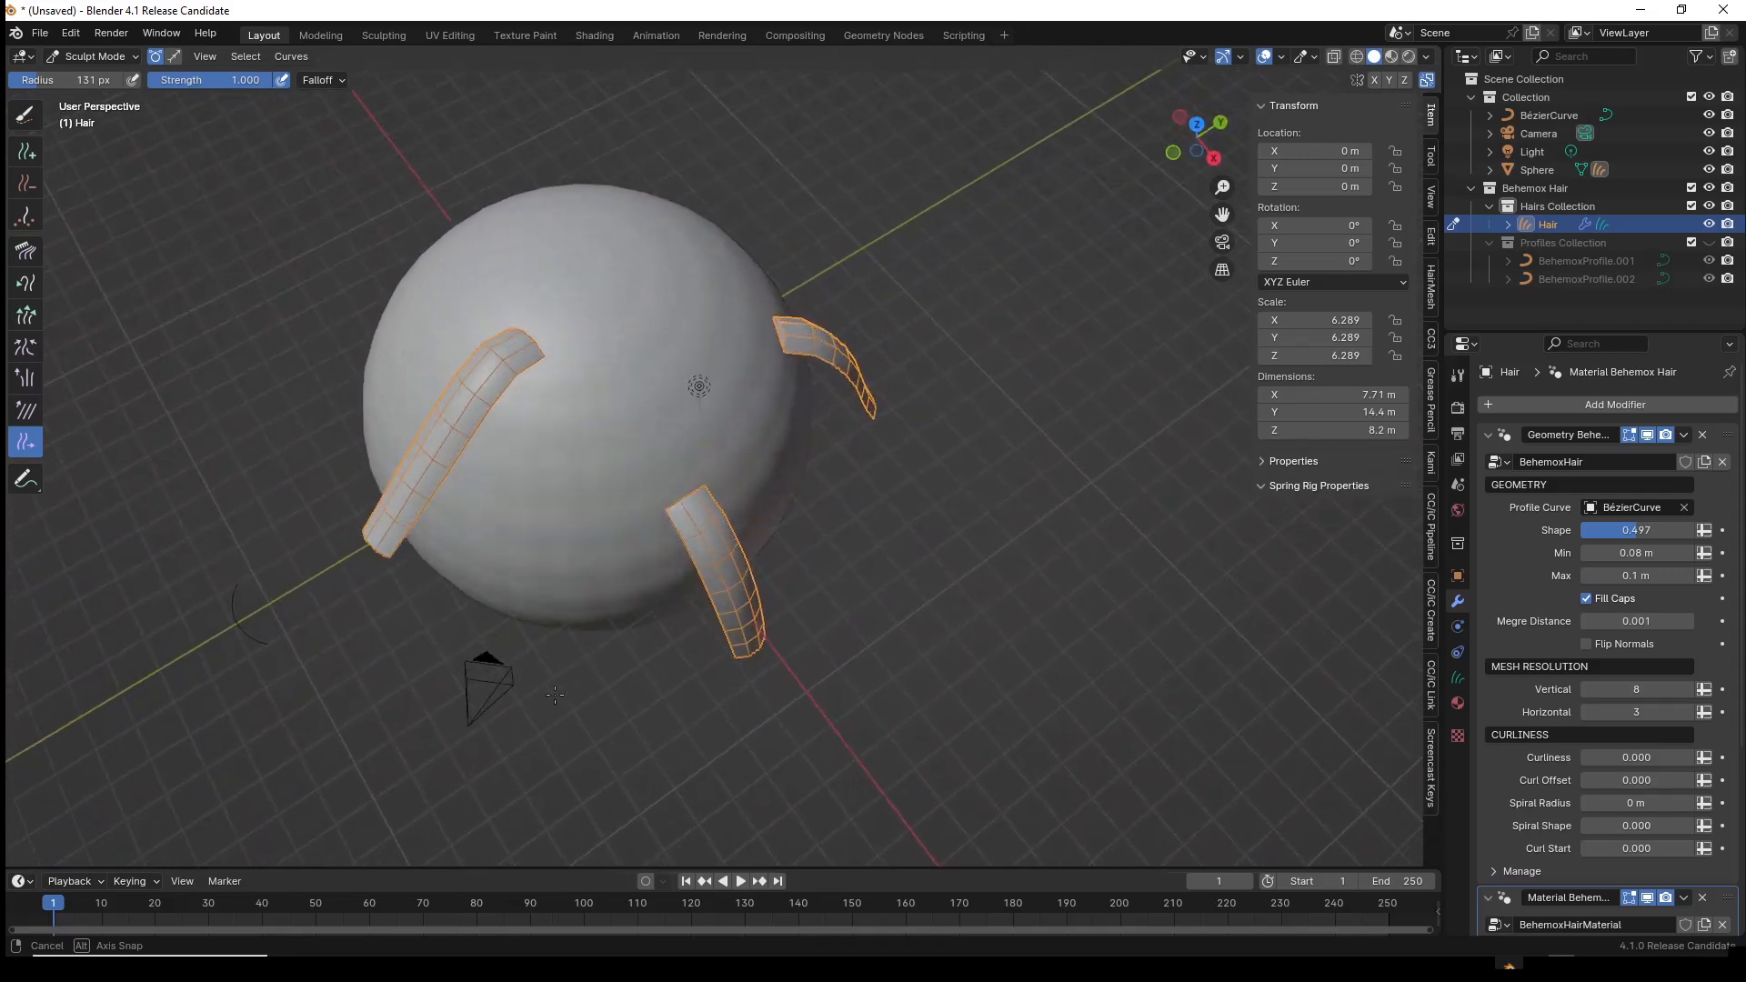
{"action": "left_click_drag", "start_coordinate": [686, 496], "coordinate": [609, 334]}
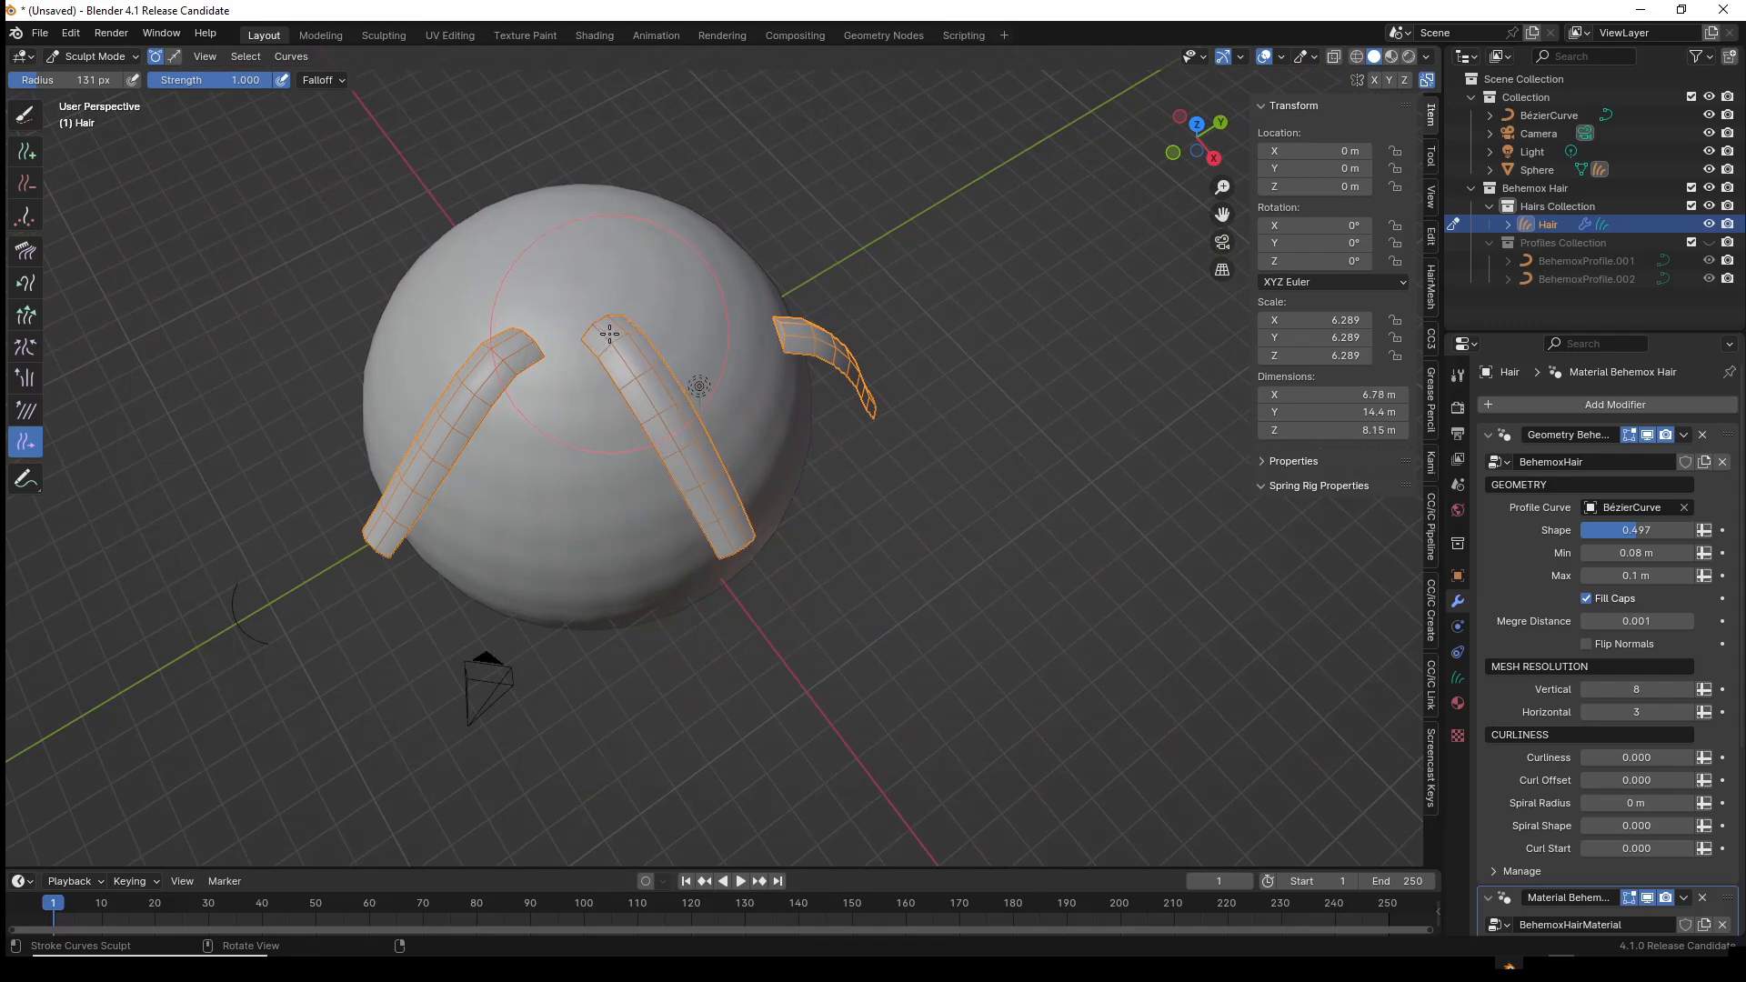
{"action": "middle_click_drag", "start_coordinate": [819, 460], "coordinate": [644, 443]}
{"action": "left_click_drag", "start_coordinate": [849, 447], "coordinate": [807, 293]}
{"action": "middle_click_drag", "start_coordinate": [727, 414], "coordinate": [1013, 308]}
- Comb the three strands from several angles so they curve down close against the sphere's surface
{"action": "left_click", "coordinate": [26, 250]}
{"action": "middle_click_drag", "start_coordinate": [68, 591], "coordinate": [342, 581]}
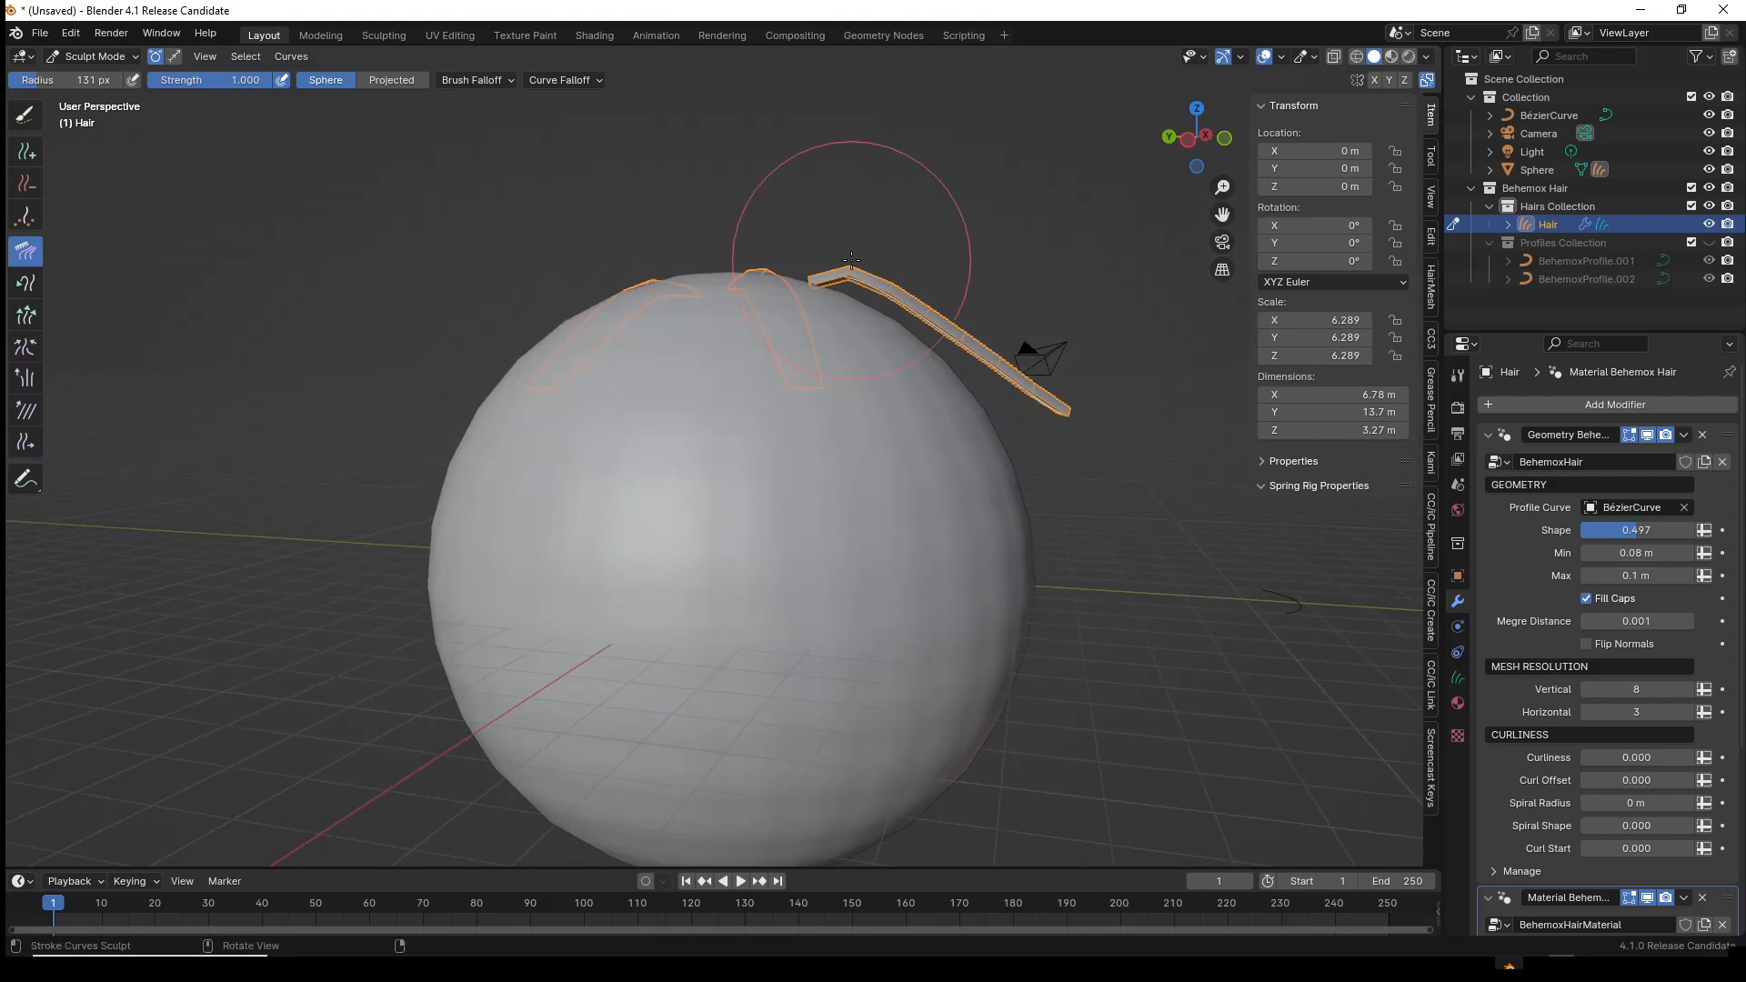
{"action": "left_click_drag", "start_coordinate": [947, 313], "coordinate": [978, 382]}
{"action": "left_click_drag", "start_coordinate": [932, 273], "coordinate": [1062, 483]}
{"action": "left_click_drag", "start_coordinate": [1027, 342], "coordinate": [1051, 476]}
{"action": "left_click_drag", "start_coordinate": [830, 164], "coordinate": [1142, 489]}
{"action": "left_click_drag", "start_coordinate": [1052, 343], "coordinate": [1107, 499]}
{"action": "middle_click_drag", "start_coordinate": [1107, 499], "coordinate": [1021, 482]}
{"action": "left_click_drag", "start_coordinate": [653, 188], "coordinate": [910, 342]}
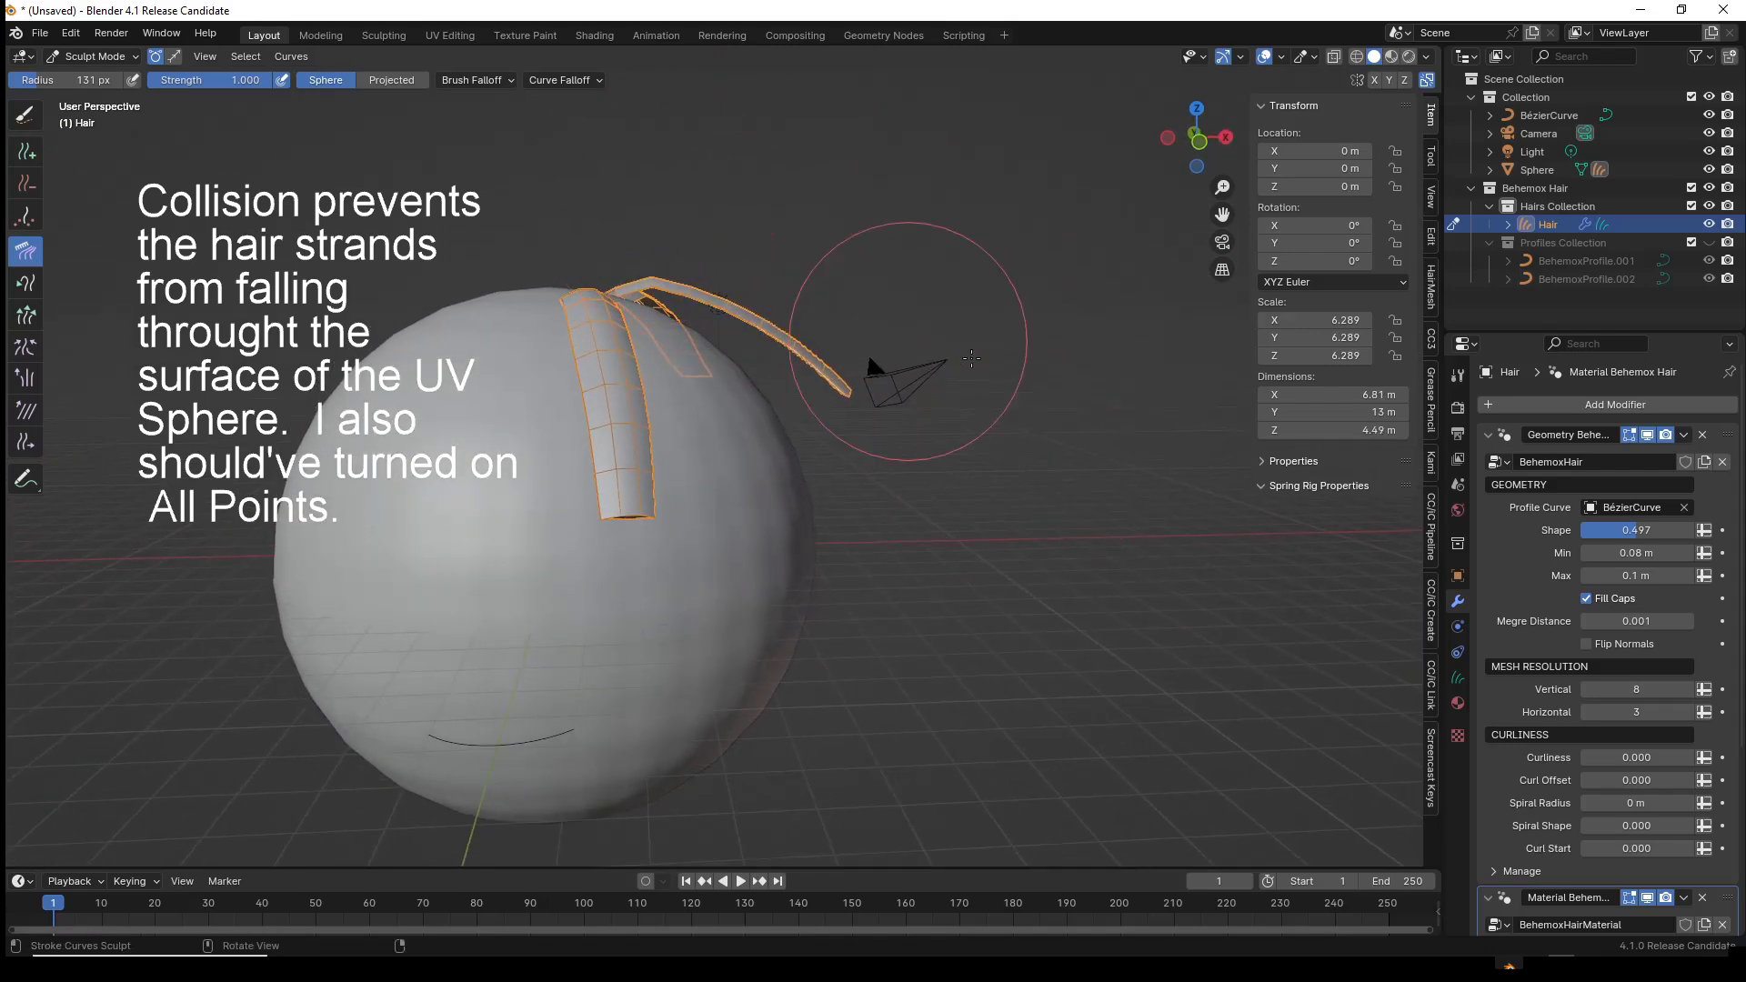
{"action": "left_click_drag", "start_coordinate": [668, 250], "coordinate": [782, 363]}
{"action": "mouse_move", "coordinate": [765, 268]}
{"action": "left_mouse_down"}
{"action": "mouse_move", "coordinate": [839, 444]}
{"action": "mouse_move", "coordinate": [826, 350]}
{"action": "mouse_move", "coordinate": [846, 465]}
{"action": "left_mouse_up"}
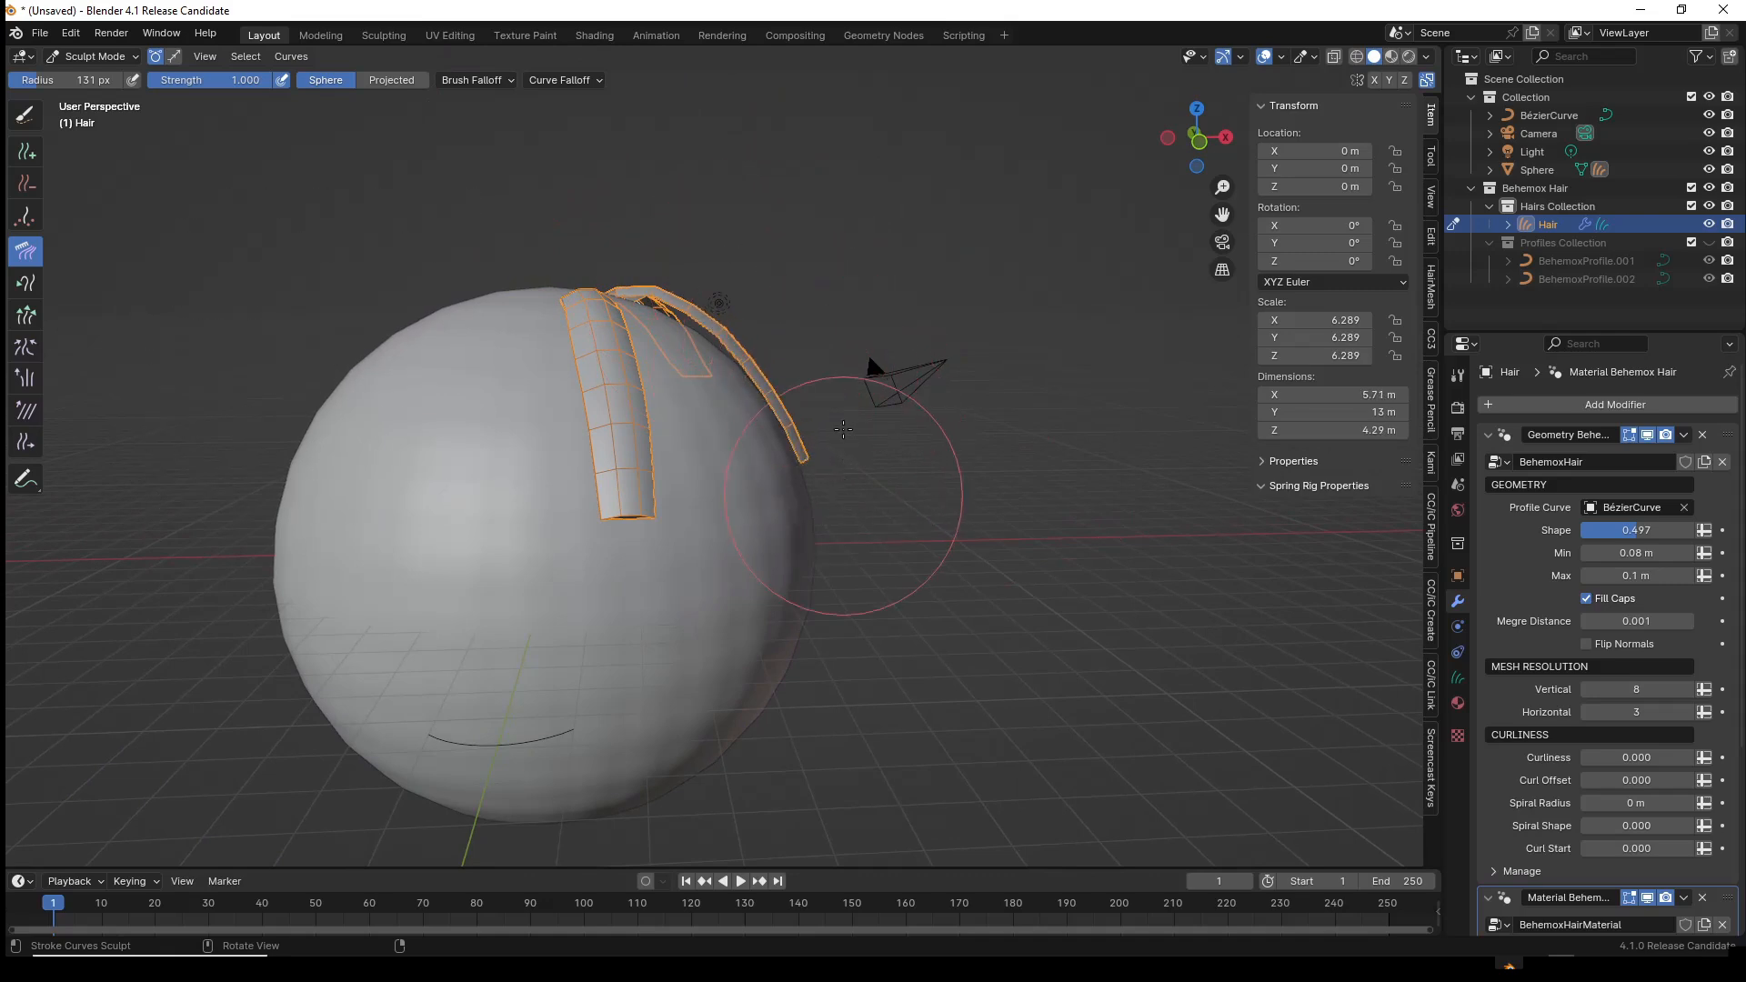
{"action": "mouse_move", "coordinate": [619, 264]}
{"action": "left_mouse_down"}
{"action": "mouse_move", "coordinate": [701, 291]}
{"action": "mouse_move", "coordinate": [798, 370]}
{"action": "mouse_move", "coordinate": [869, 559]}
{"action": "left_mouse_up"}
{"action": "mouse_move", "coordinate": [919, 546]}
{"action": "middle_mouse_down"}
{"action": "mouse_move", "coordinate": [944, 527]}
{"action": "mouse_move", "coordinate": [740, 377]}
{"action": "middle_mouse_up"}
{"action": "mouse_move", "coordinate": [688, 269]}
{"action": "left_mouse_down"}
{"action": "mouse_move", "coordinate": [780, 333]}
{"action": "mouse_move", "coordinate": [872, 457]}
{"action": "left_mouse_up"}
{"action": "middle_click_drag", "start_coordinate": [689, 269], "coordinate": [710, 280]}
{"action": "mouse_move", "coordinate": [749, 310]}
{"action": "left_mouse_down"}
{"action": "mouse_move", "coordinate": [916, 456]}
{"action": "mouse_move", "coordinate": [969, 586]}
{"action": "left_mouse_up"}
{"action": "mouse_move", "coordinate": [969, 587]}
{"action": "middle_mouse_down"}
{"action": "mouse_move", "coordinate": [674, 549]}
{"action": "mouse_move", "coordinate": [641, 655]}
{"action": "middle_mouse_up"}
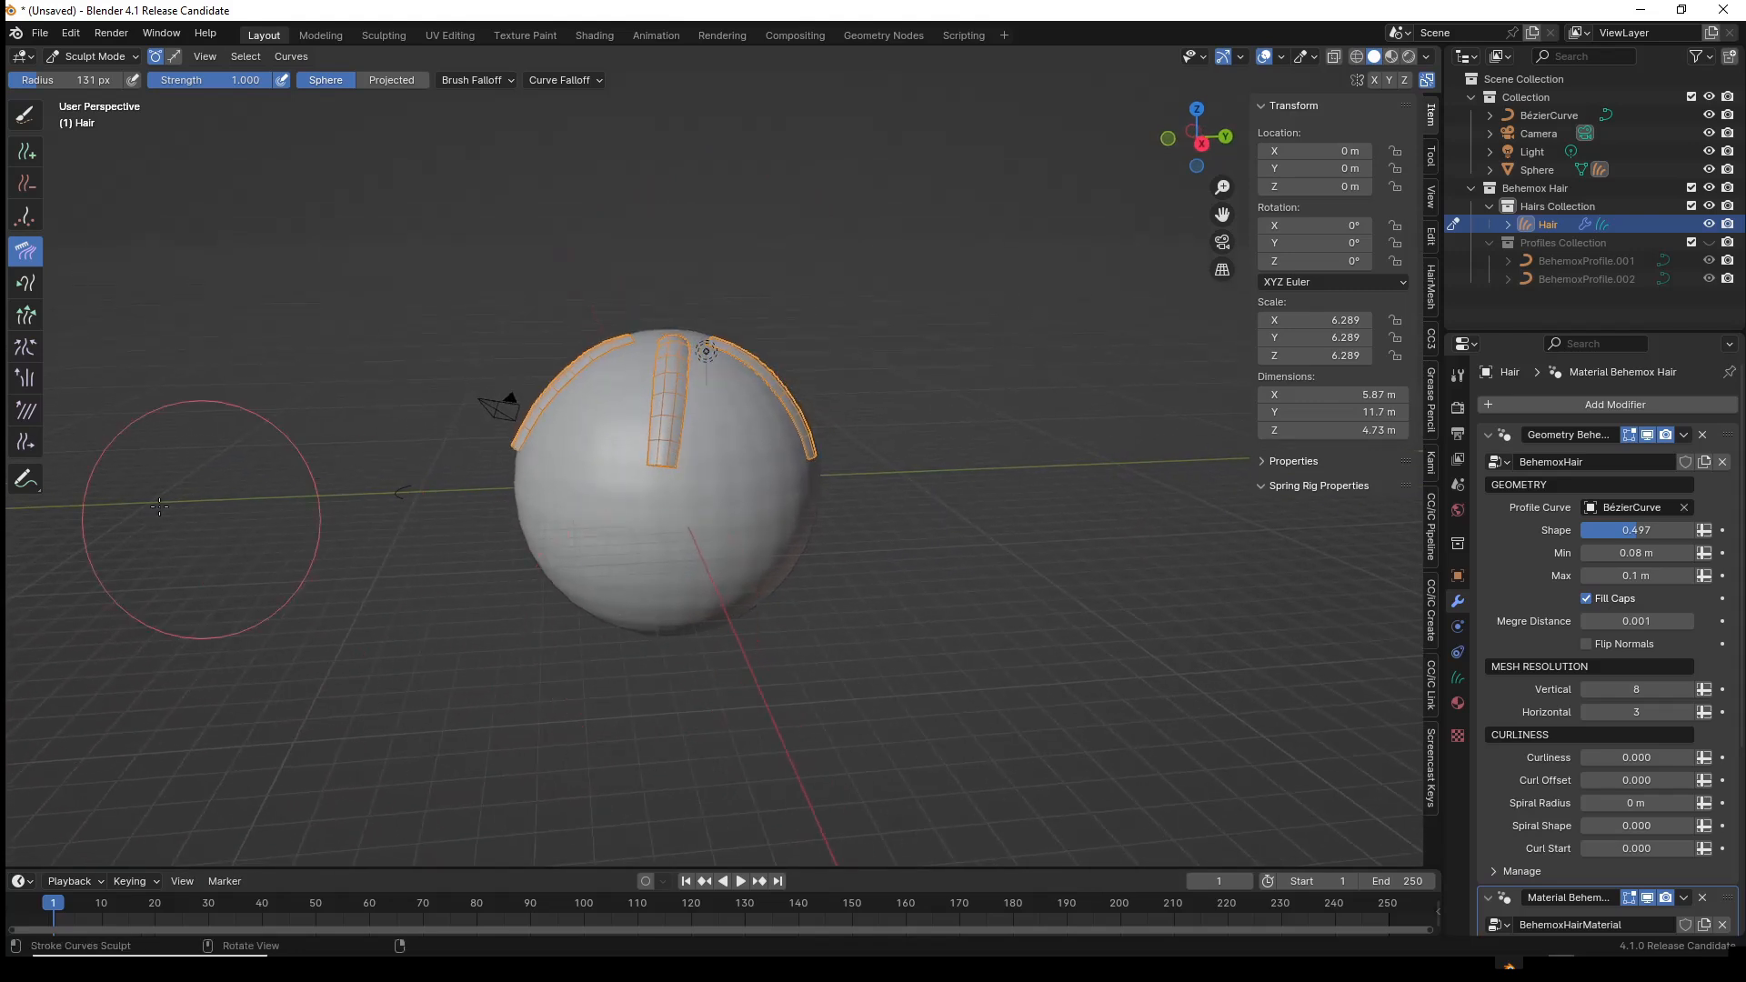
- Lengthen the three strands down past the middle of the sphere with the Grow/Shrink brush
{"action": "left_click", "coordinate": [25, 316]}
{"action": "mouse_move", "coordinate": [292, 460]}
{"action": "middle_mouse_down"}
{"action": "mouse_move", "coordinate": [519, 549]}
{"action": "mouse_move", "coordinate": [574, 527]}
{"action": "middle_mouse_up"}
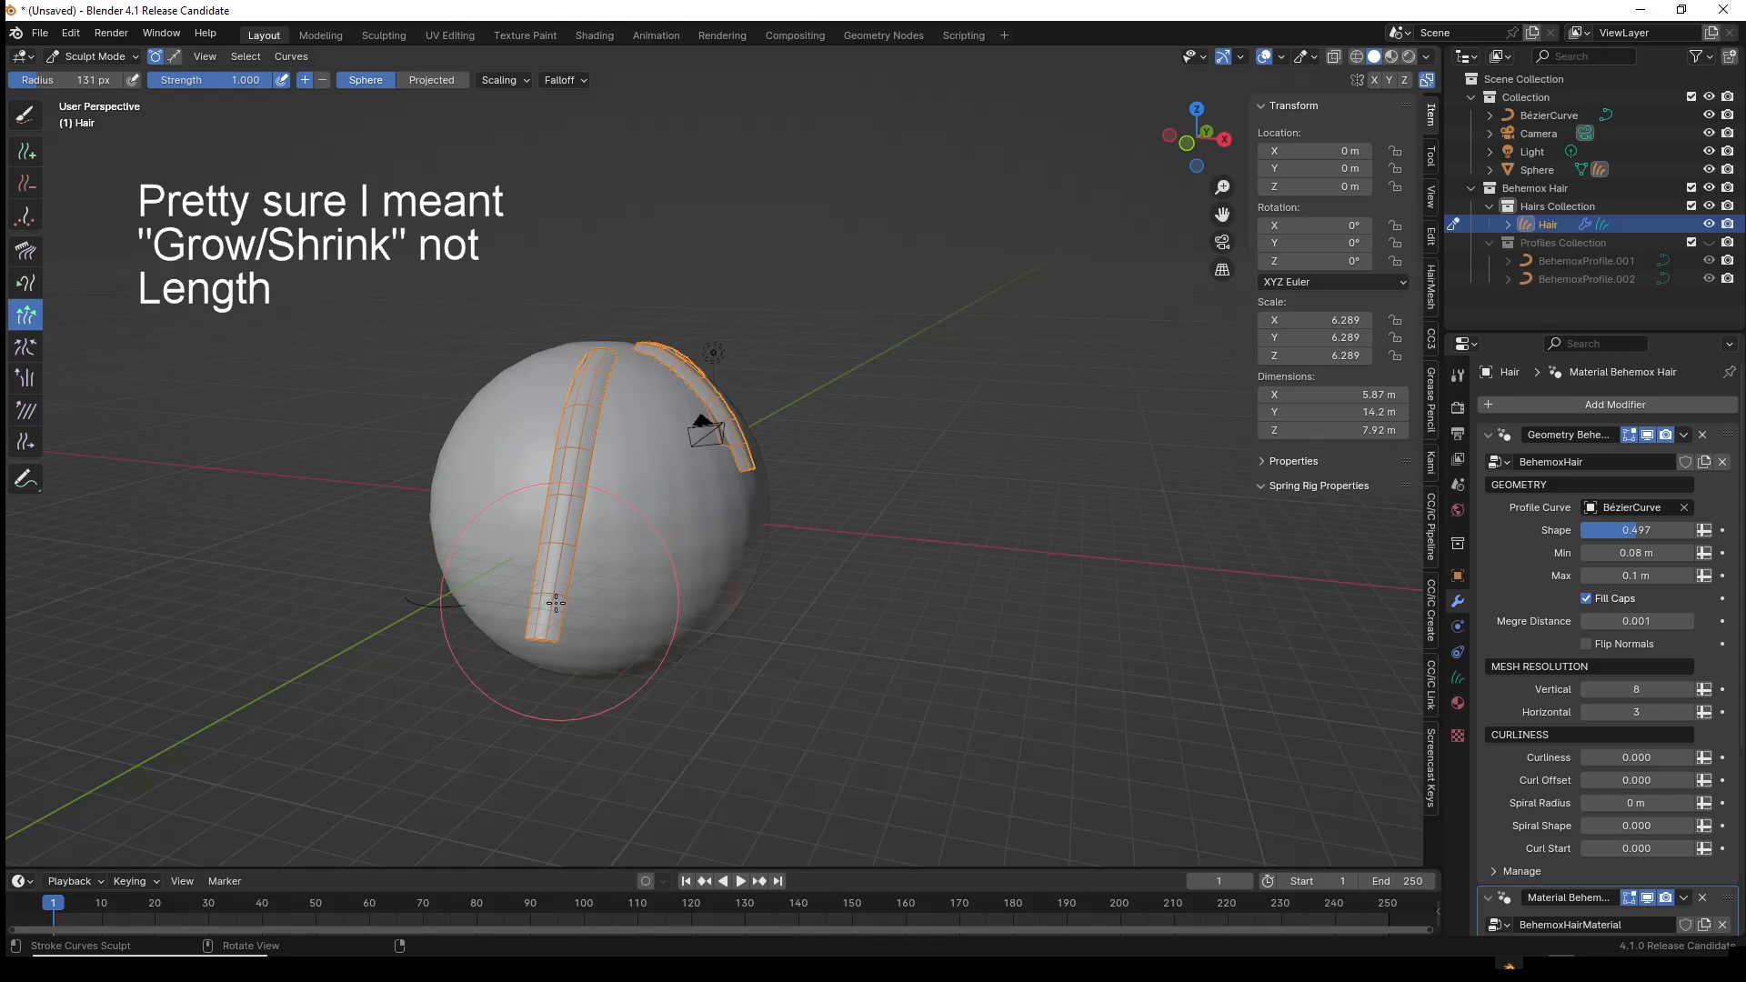
{"action": "middle_click_drag", "start_coordinate": [808, 686], "coordinate": [648, 569]}
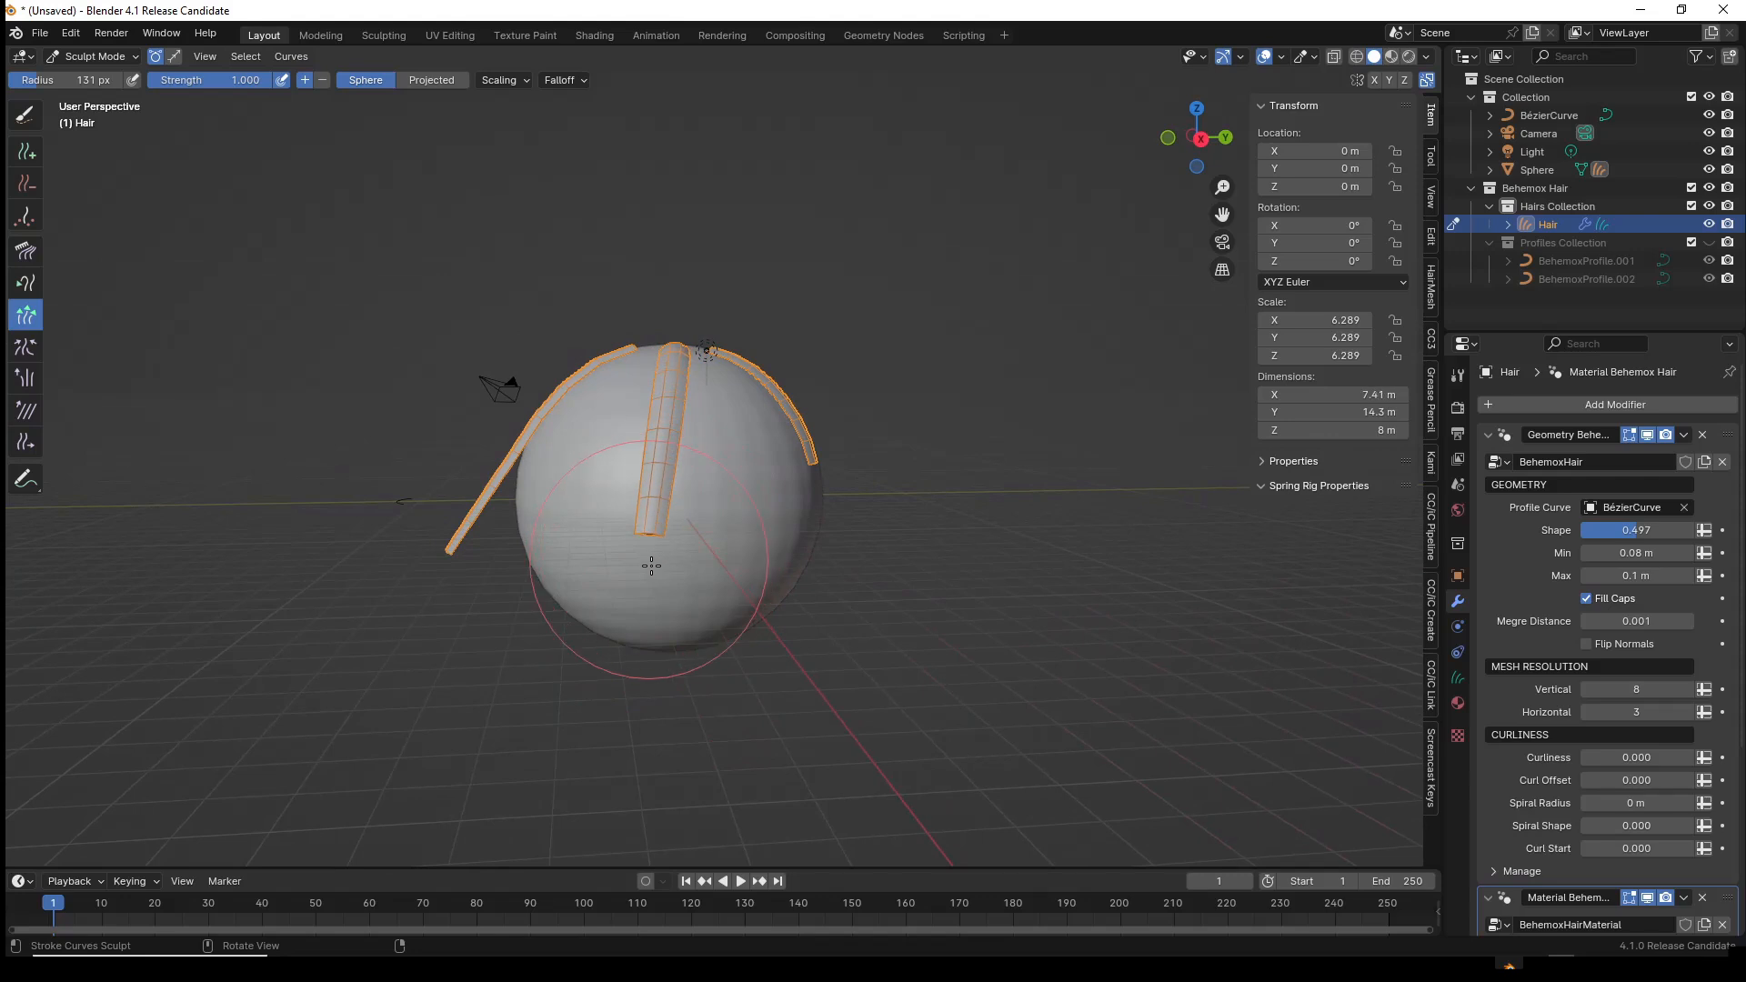
{"action": "middle_click_drag", "start_coordinate": [1130, 692], "coordinate": [819, 491]}
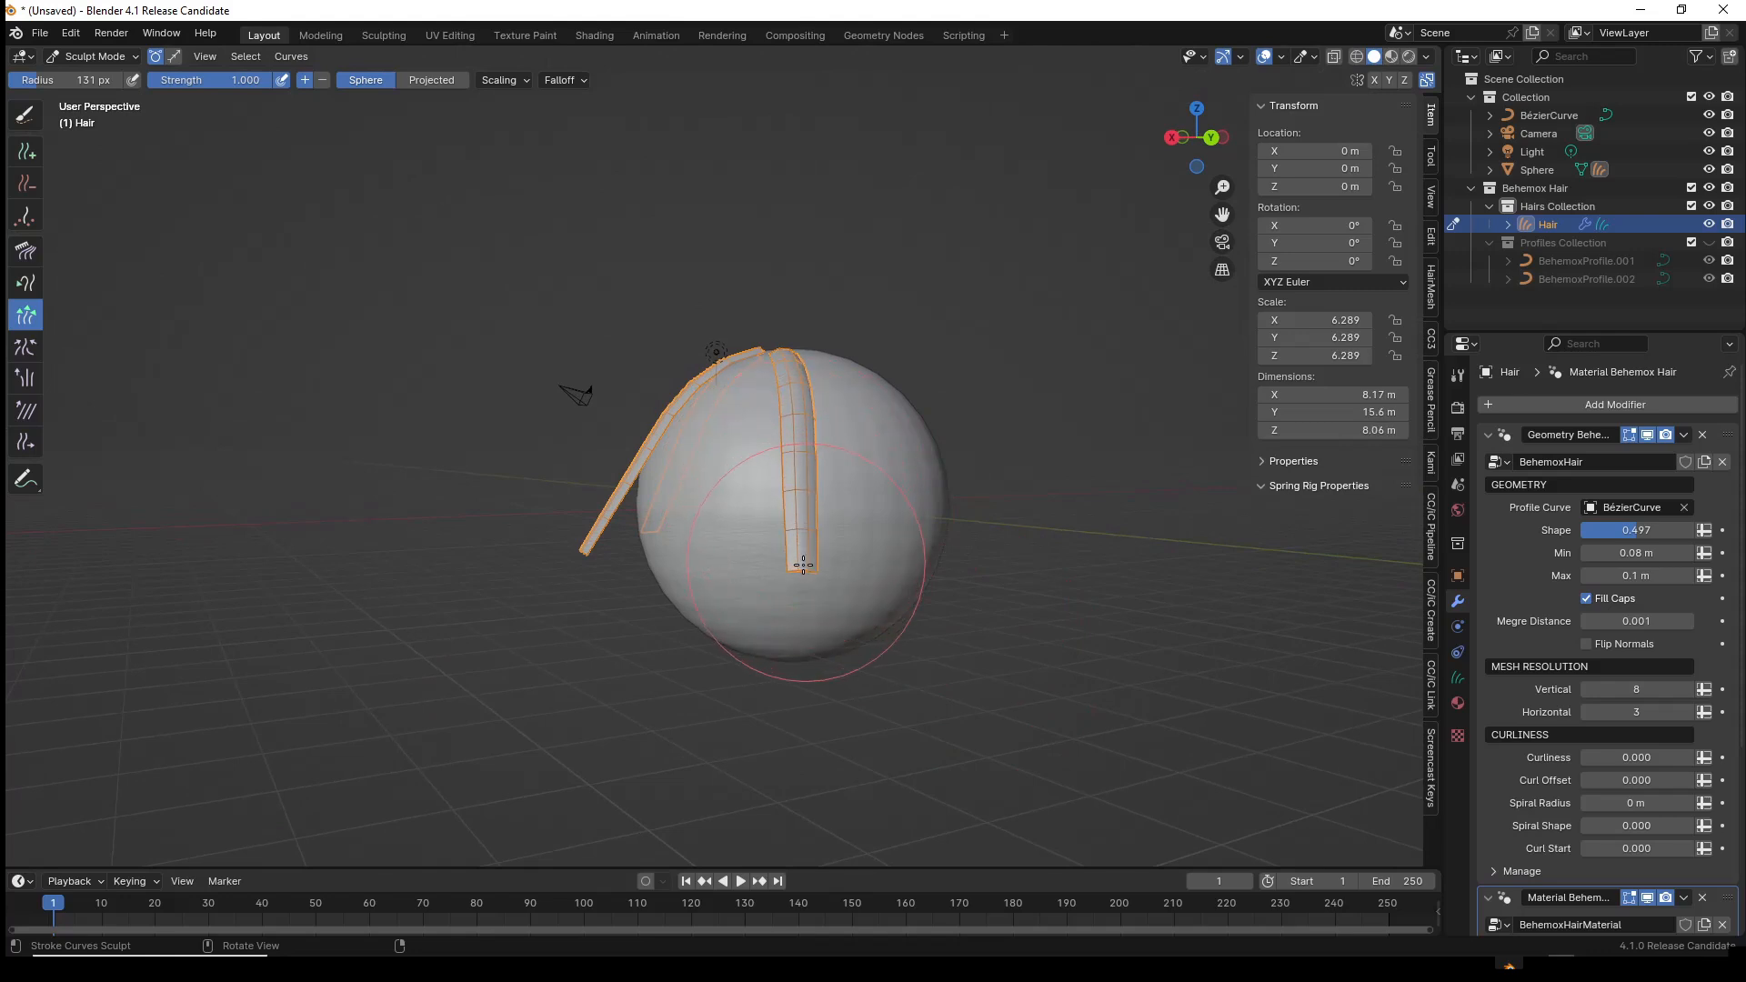
{"action": "left_click_drag", "start_coordinate": [802, 568], "coordinate": [769, 600]}
{"action": "middle_click_drag", "start_coordinate": [665, 637], "coordinate": [809, 637]}
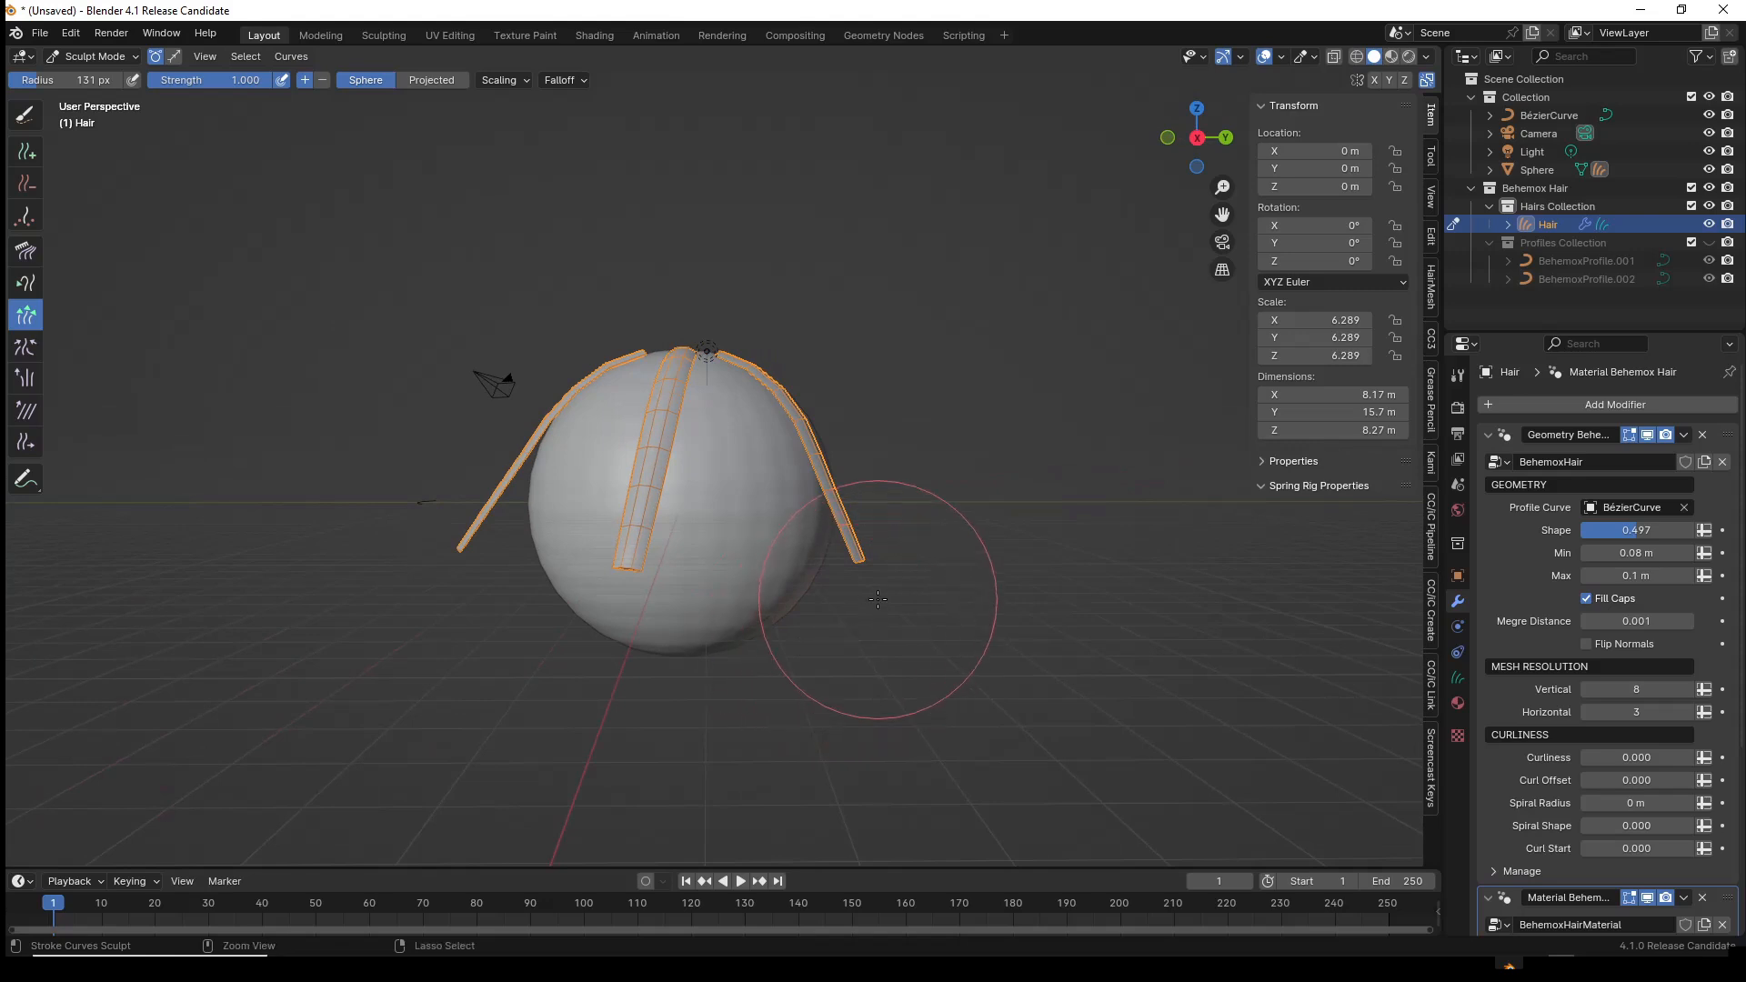
- Shorten the third strand with the Grow/Shrink brush and grow it back out
{"action": "left_click_drag", "start_coordinate": [884, 598], "coordinate": [865, 554]}
{"action": "middle_click_drag", "start_coordinate": [899, 557], "coordinate": [781, 571]}
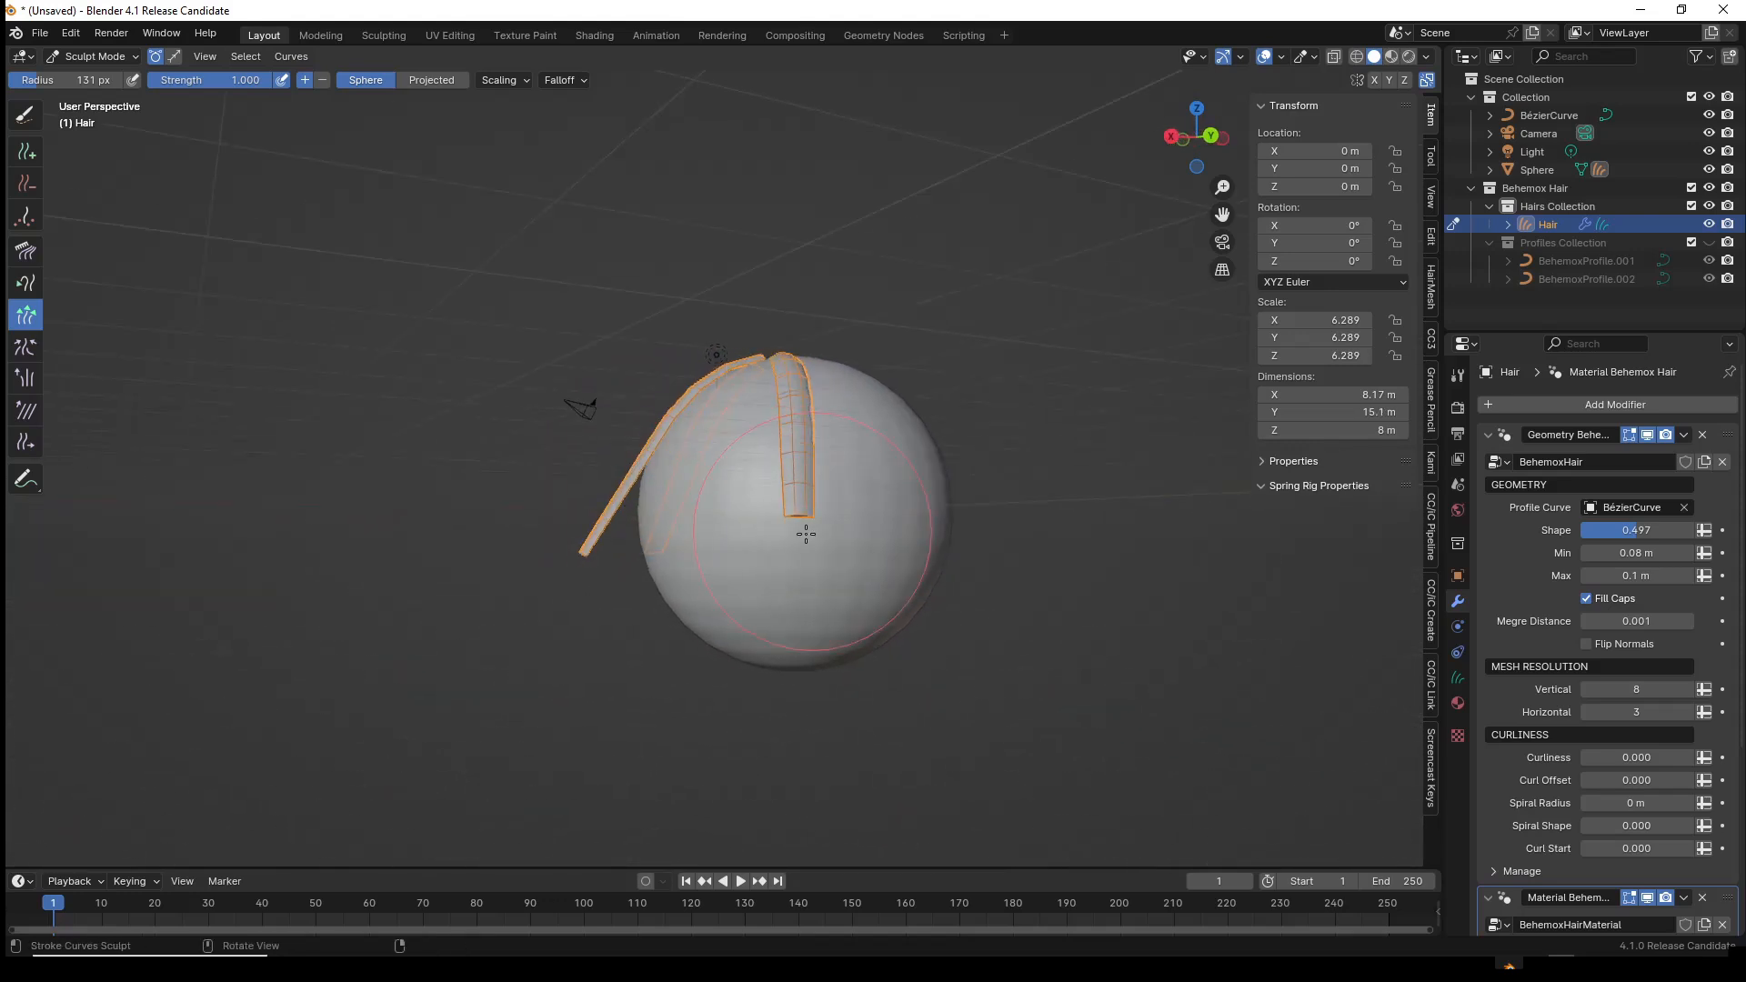
{"action": "middle_click_drag", "start_coordinate": [511, 554], "coordinate": [768, 630]}
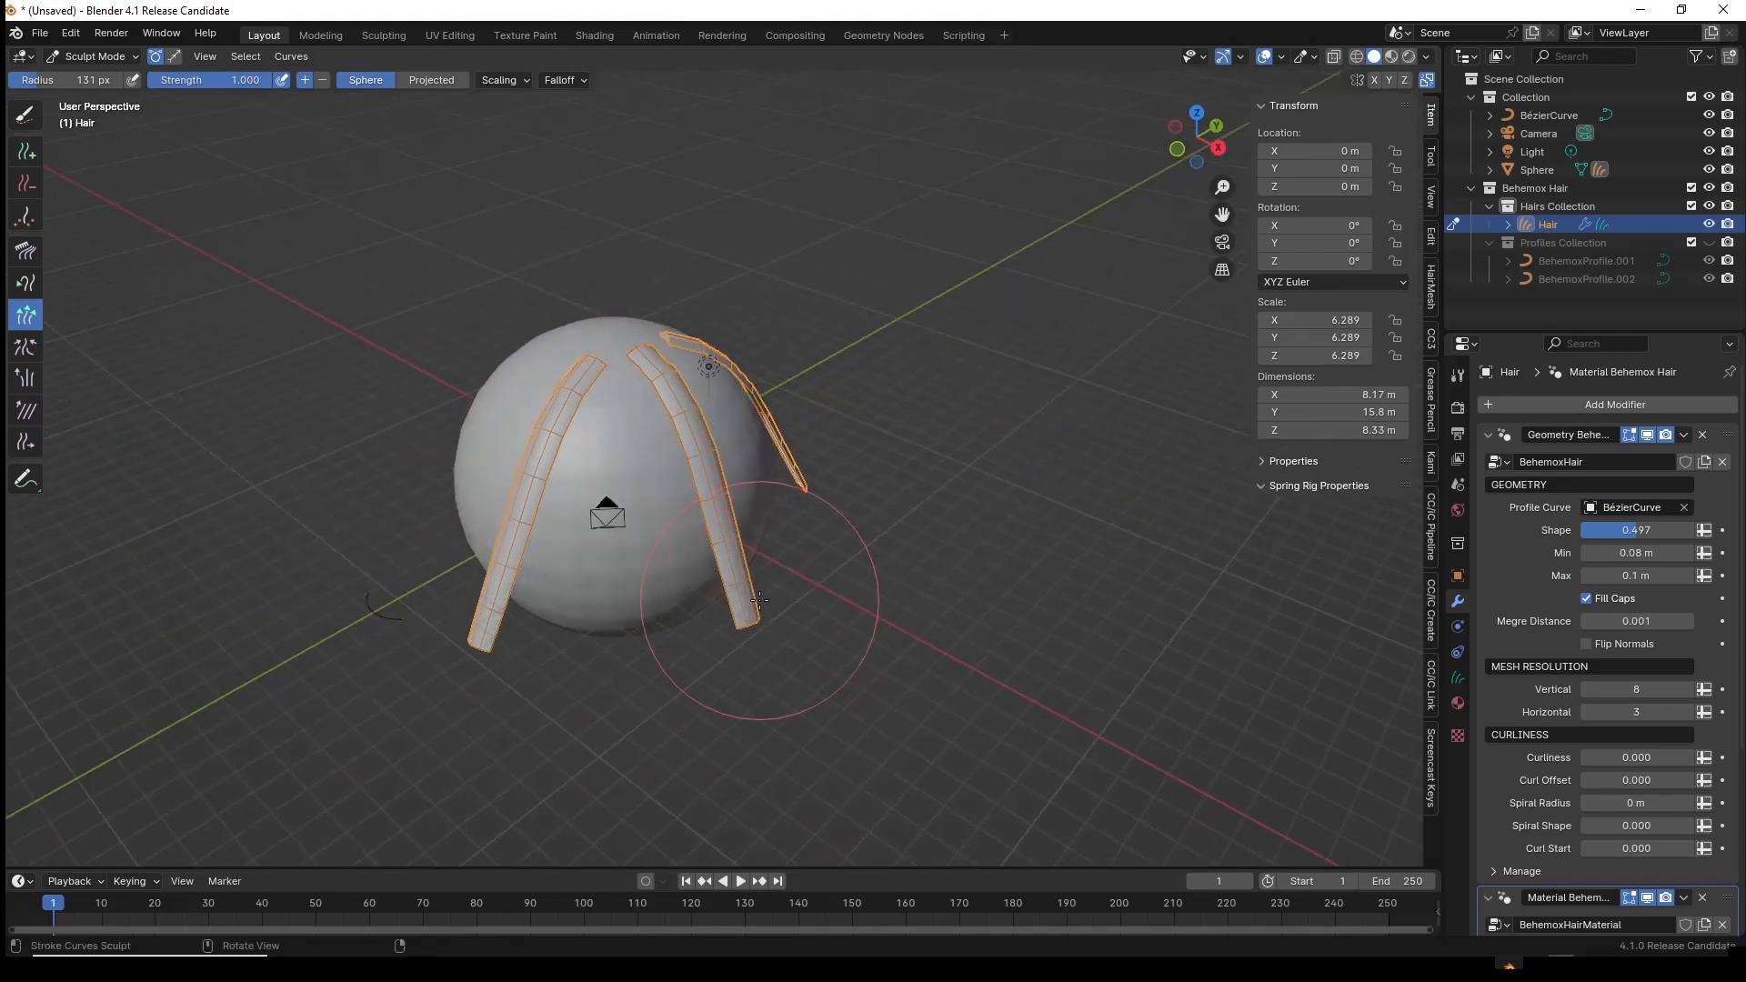
- Set the Add brush to Projected and make new strands interpolate Length, Shape and Point Count
{"action": "left_click", "coordinate": [25, 154]}
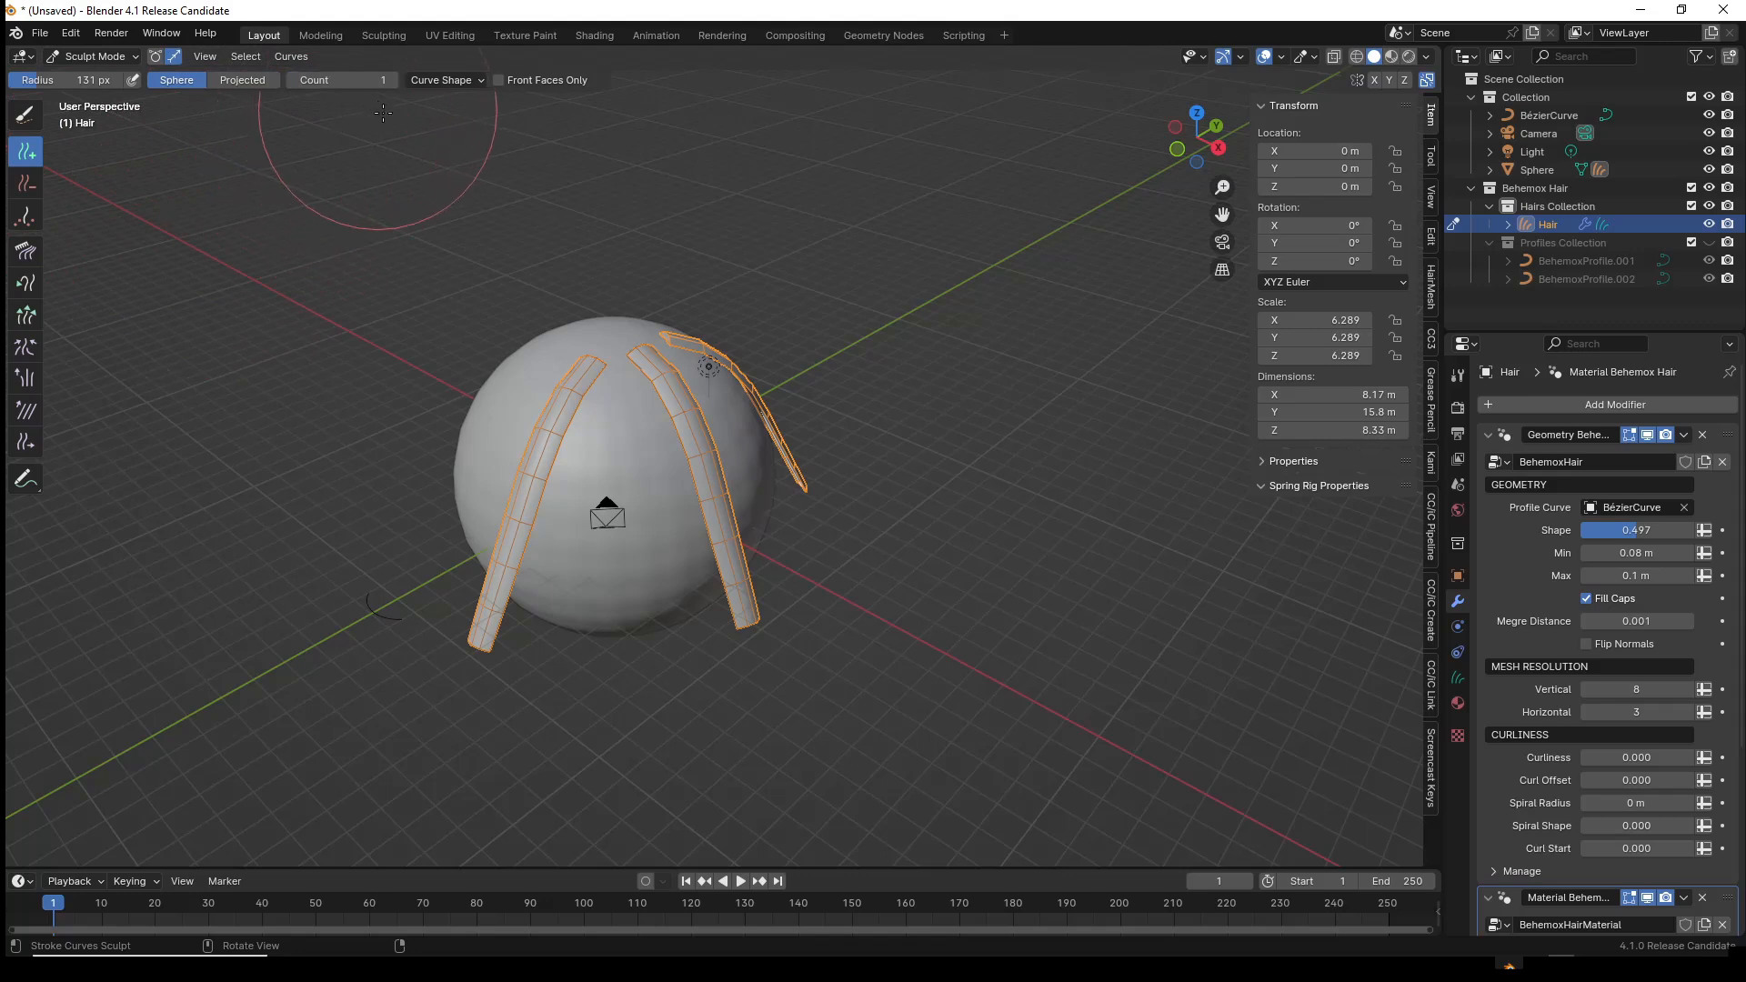
{"action": "left_click", "coordinate": [479, 82]}
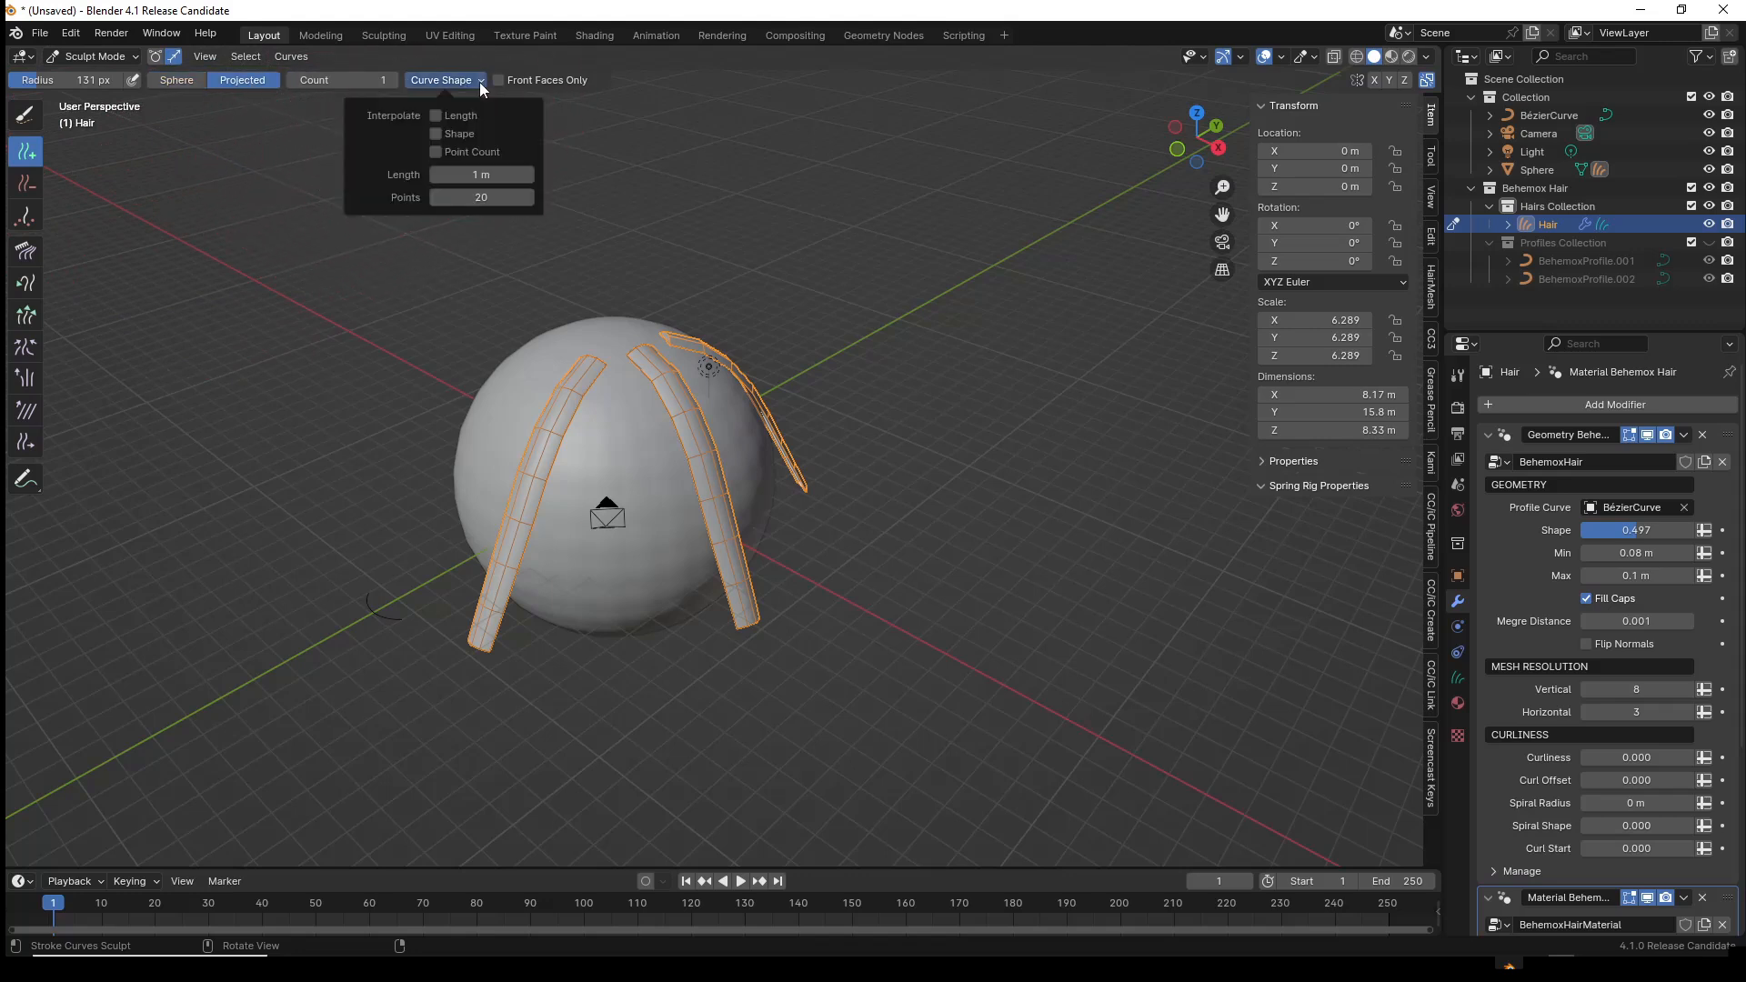
{"action": "left_click", "coordinate": [432, 117]}
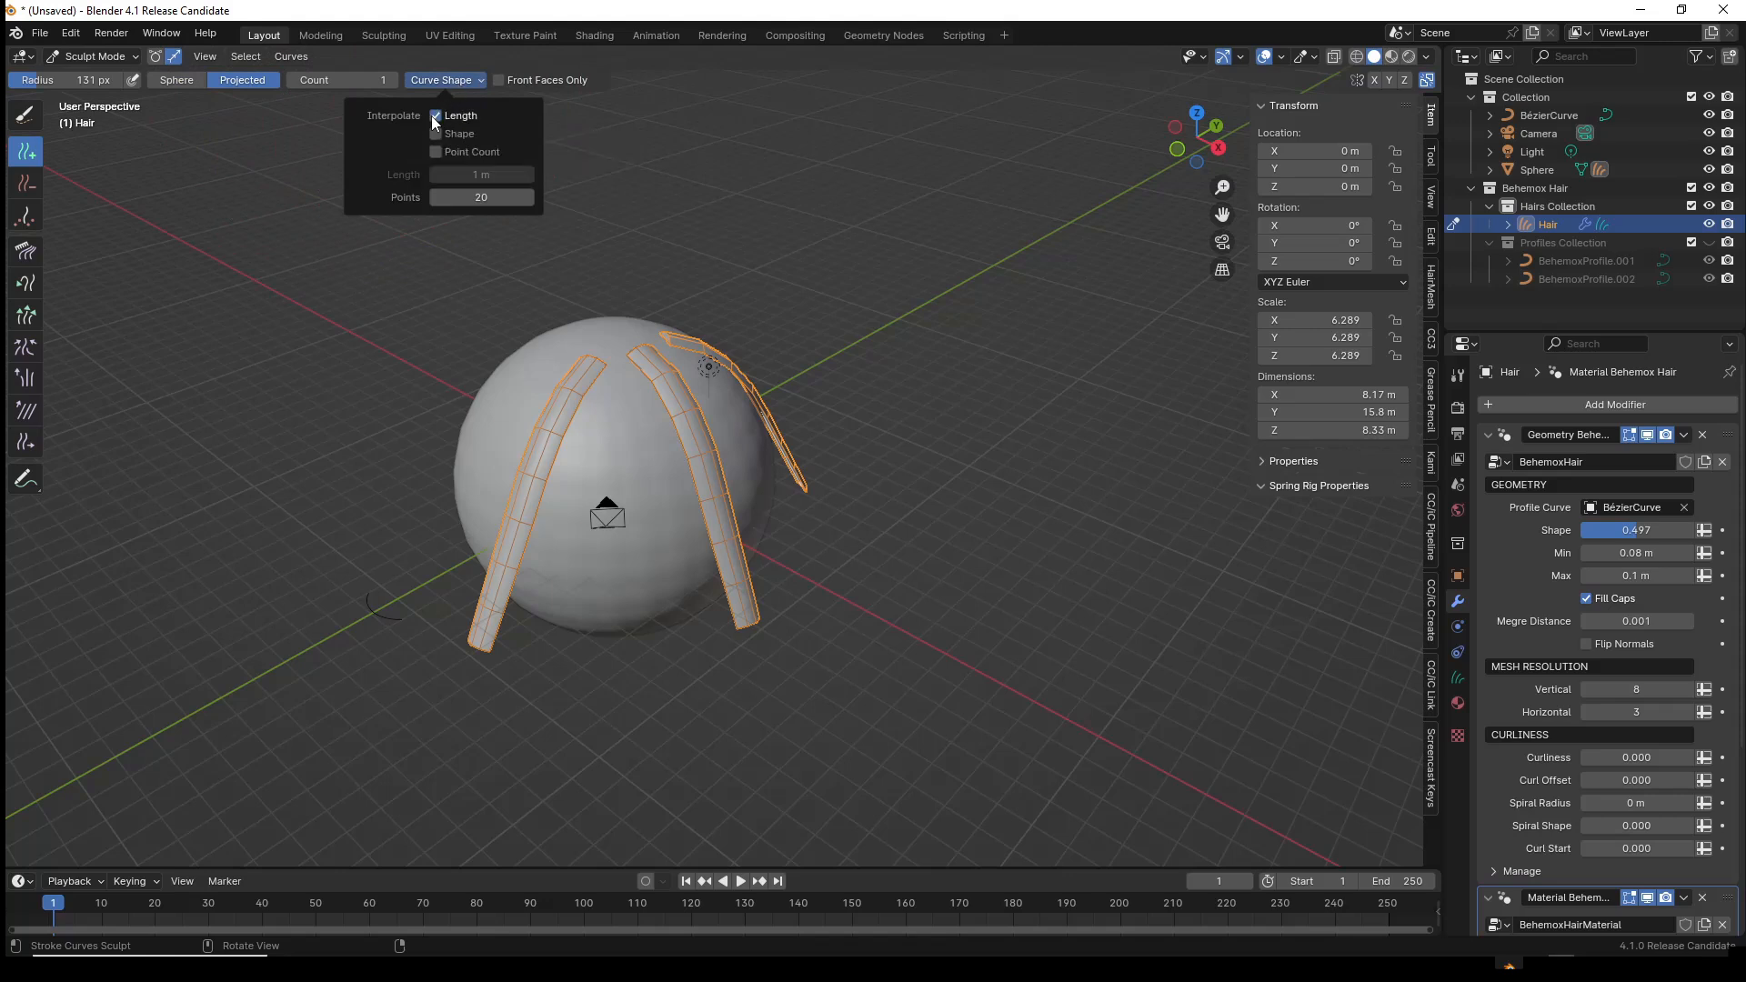
{"action": "left_click", "coordinate": [436, 152]}
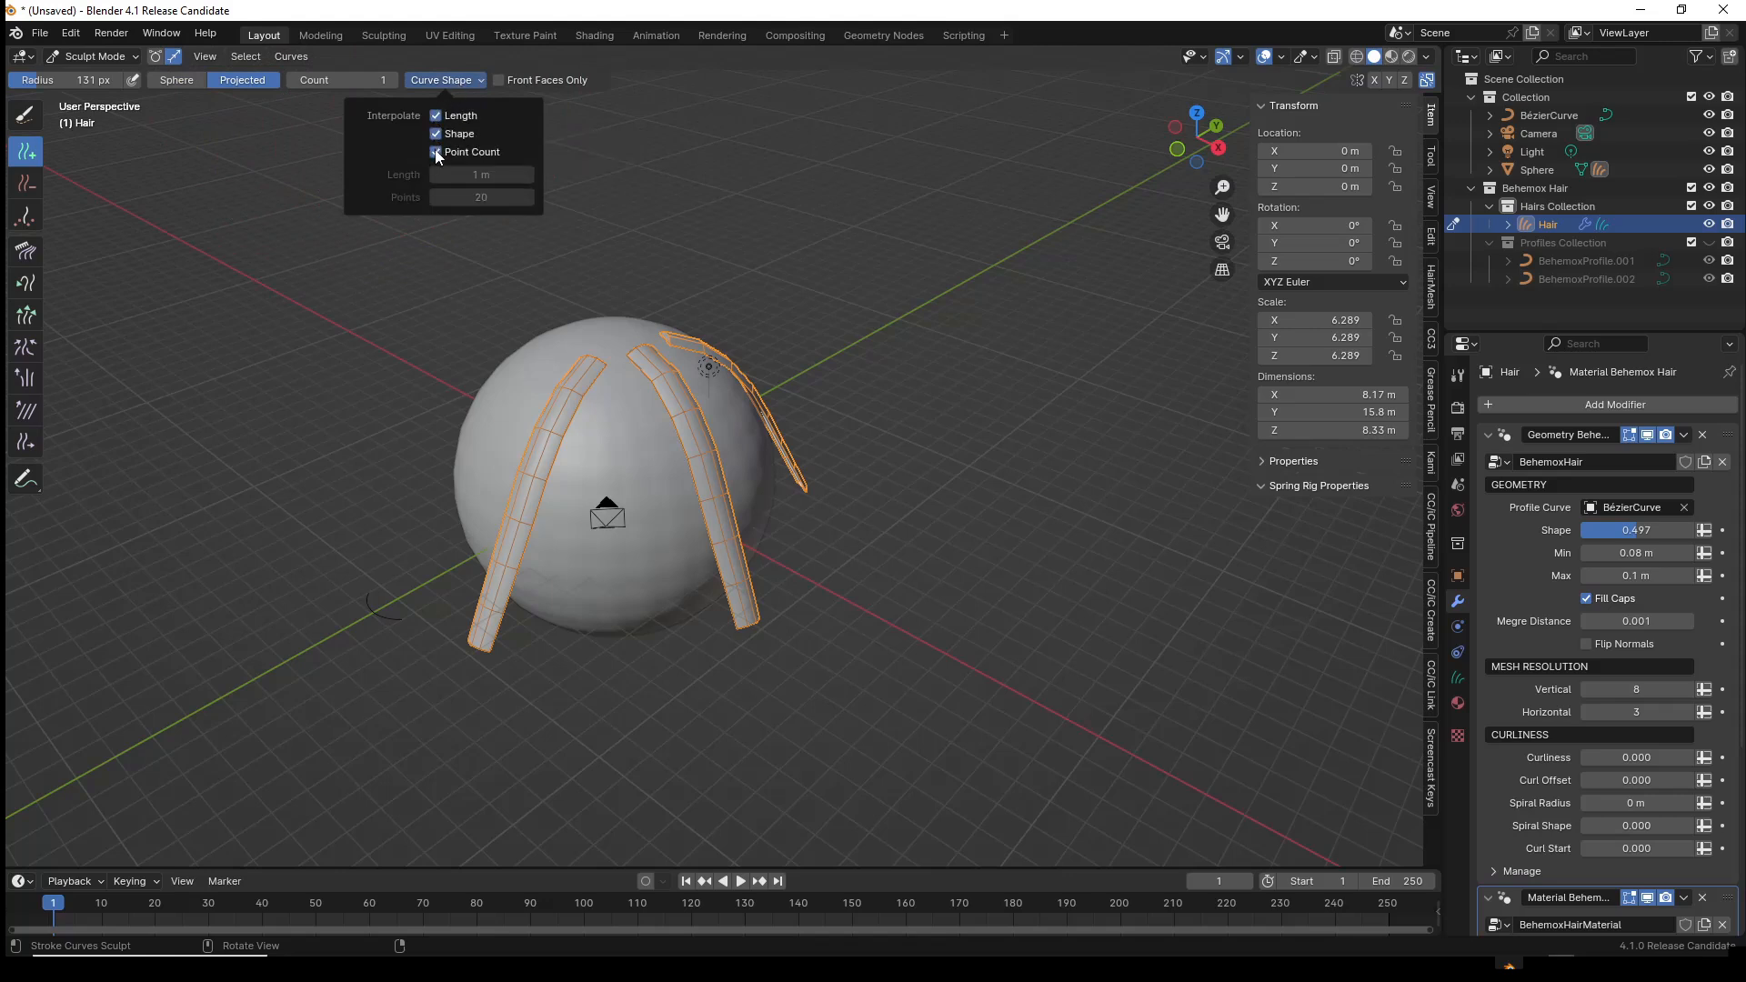
- Reduce the Add brush's radius to 17 px and paint new strands along the crown between the three existing roots
{"action": "middle_click_drag", "start_coordinate": [663, 506], "coordinate": [665, 411]}
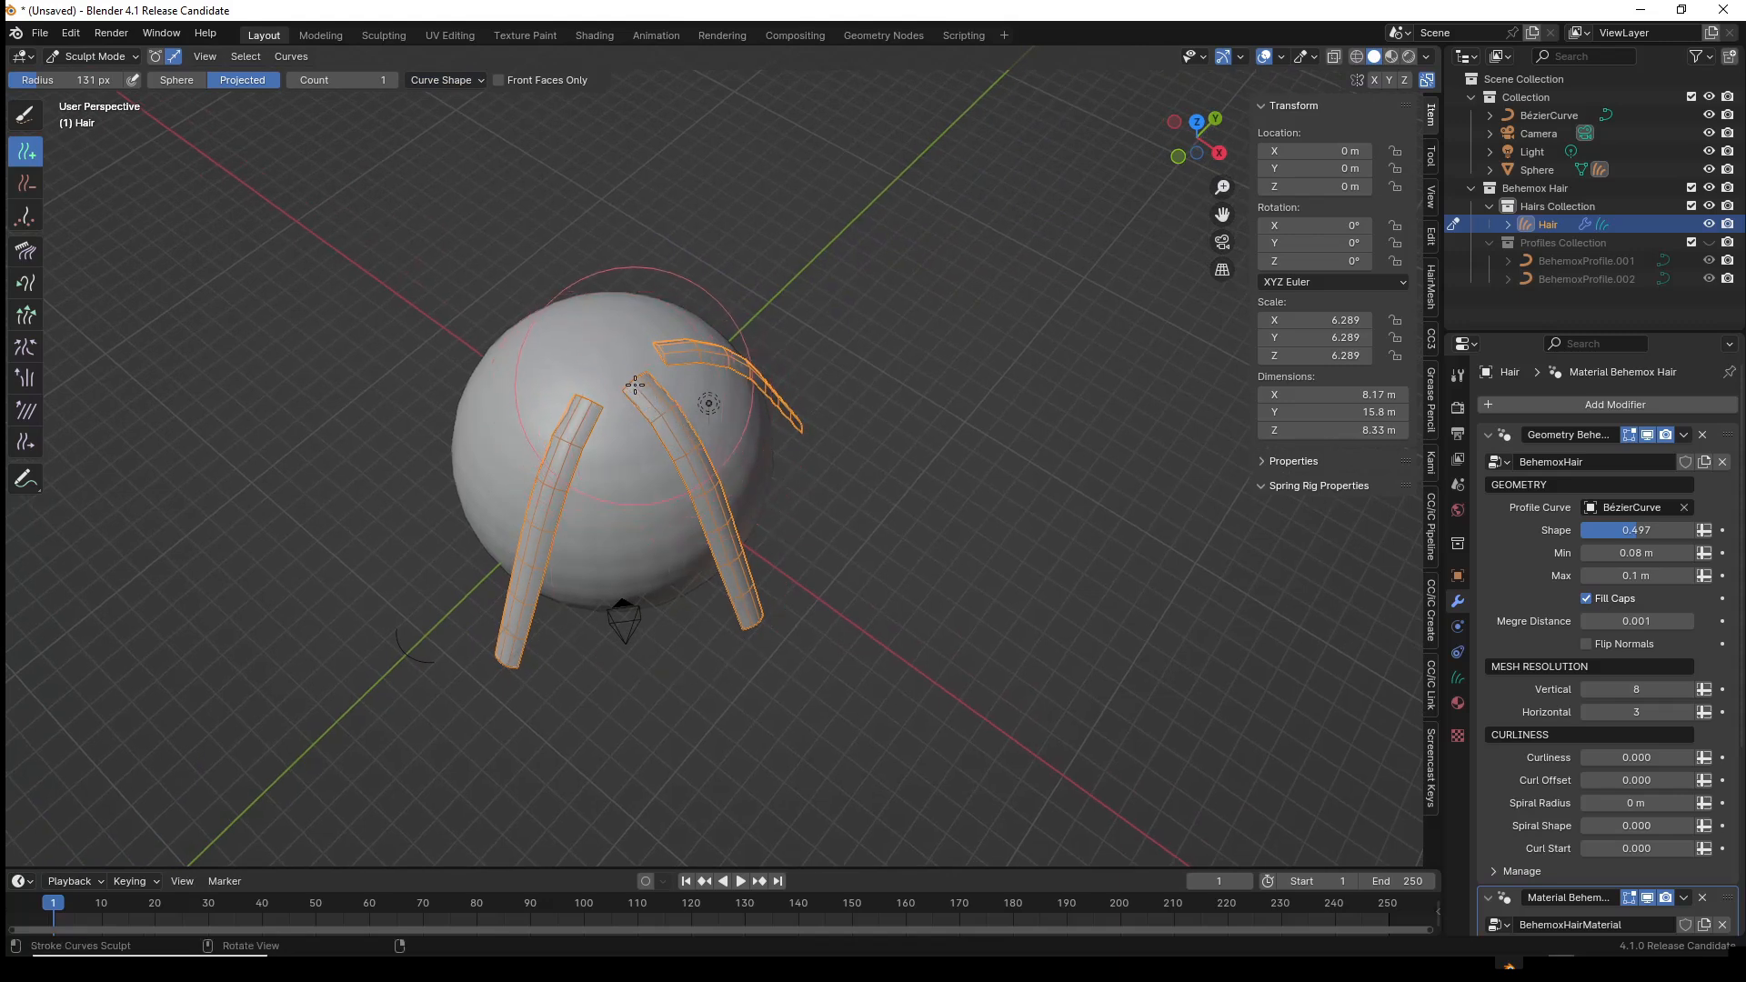
{"action": "middle_click_drag", "start_coordinate": [752, 543], "coordinate": [708, 611]}
{"action": "scroll", "coordinate": [708, 609], "scroll_direction": "up", "scroll_amount": 5}
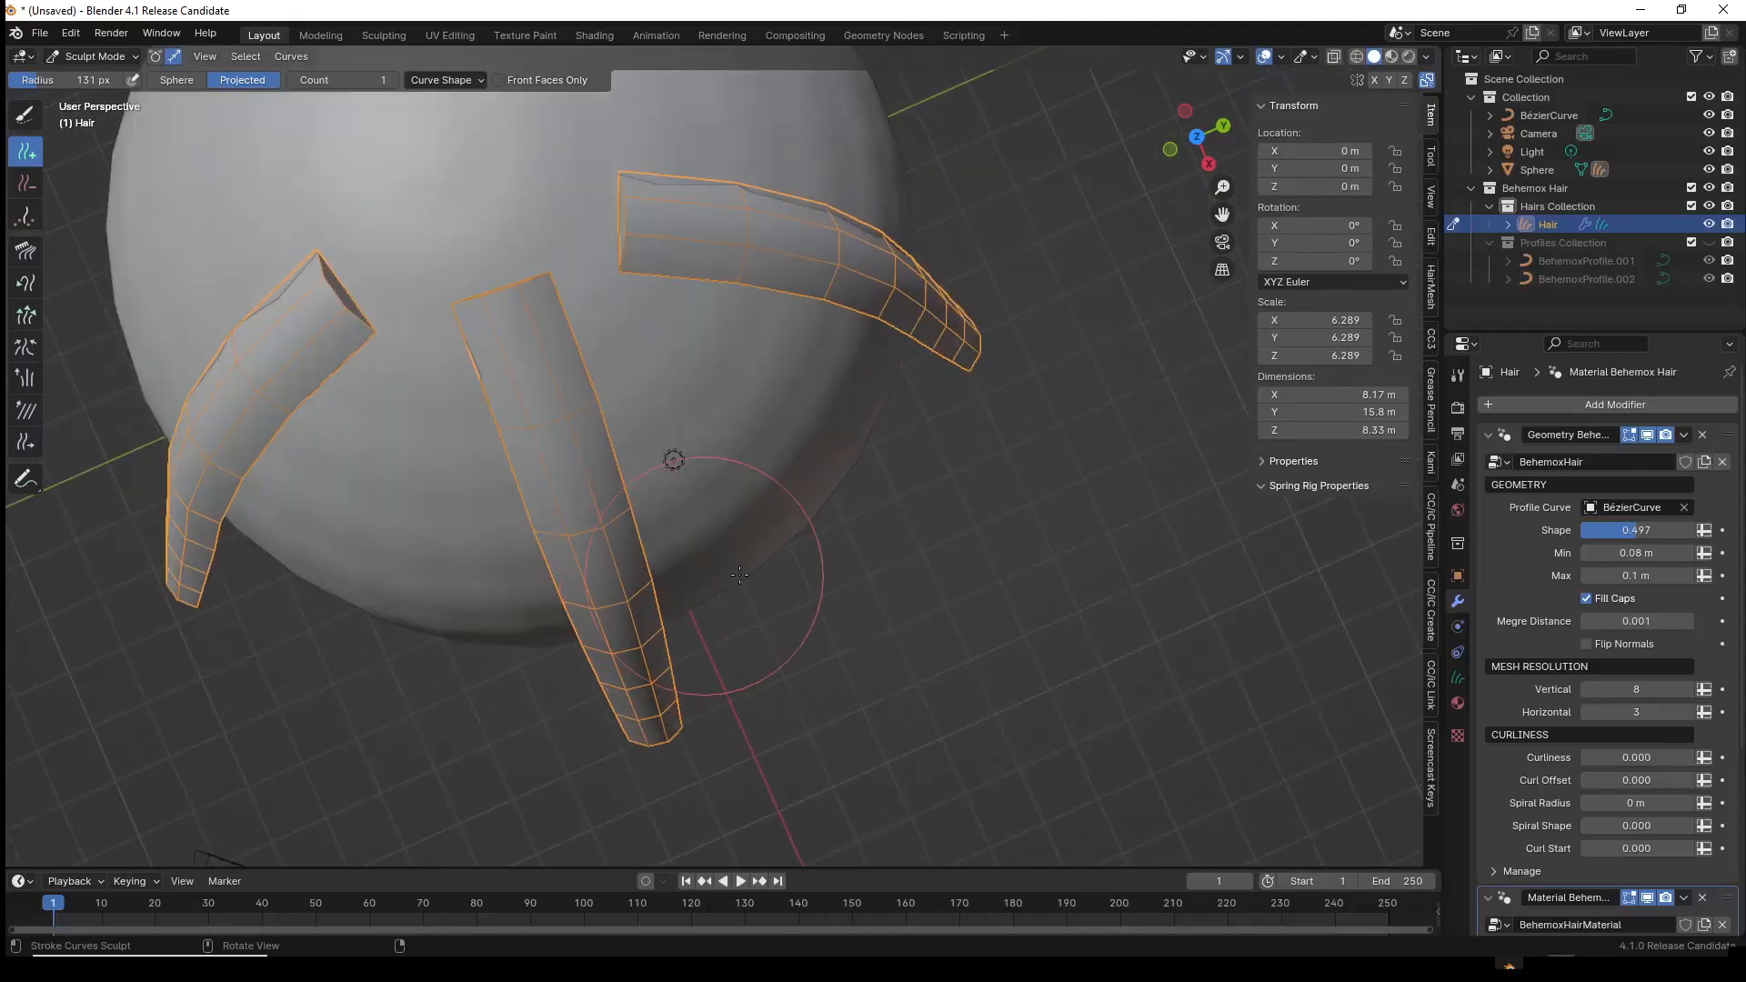
{"action": "key", "text": "f"}
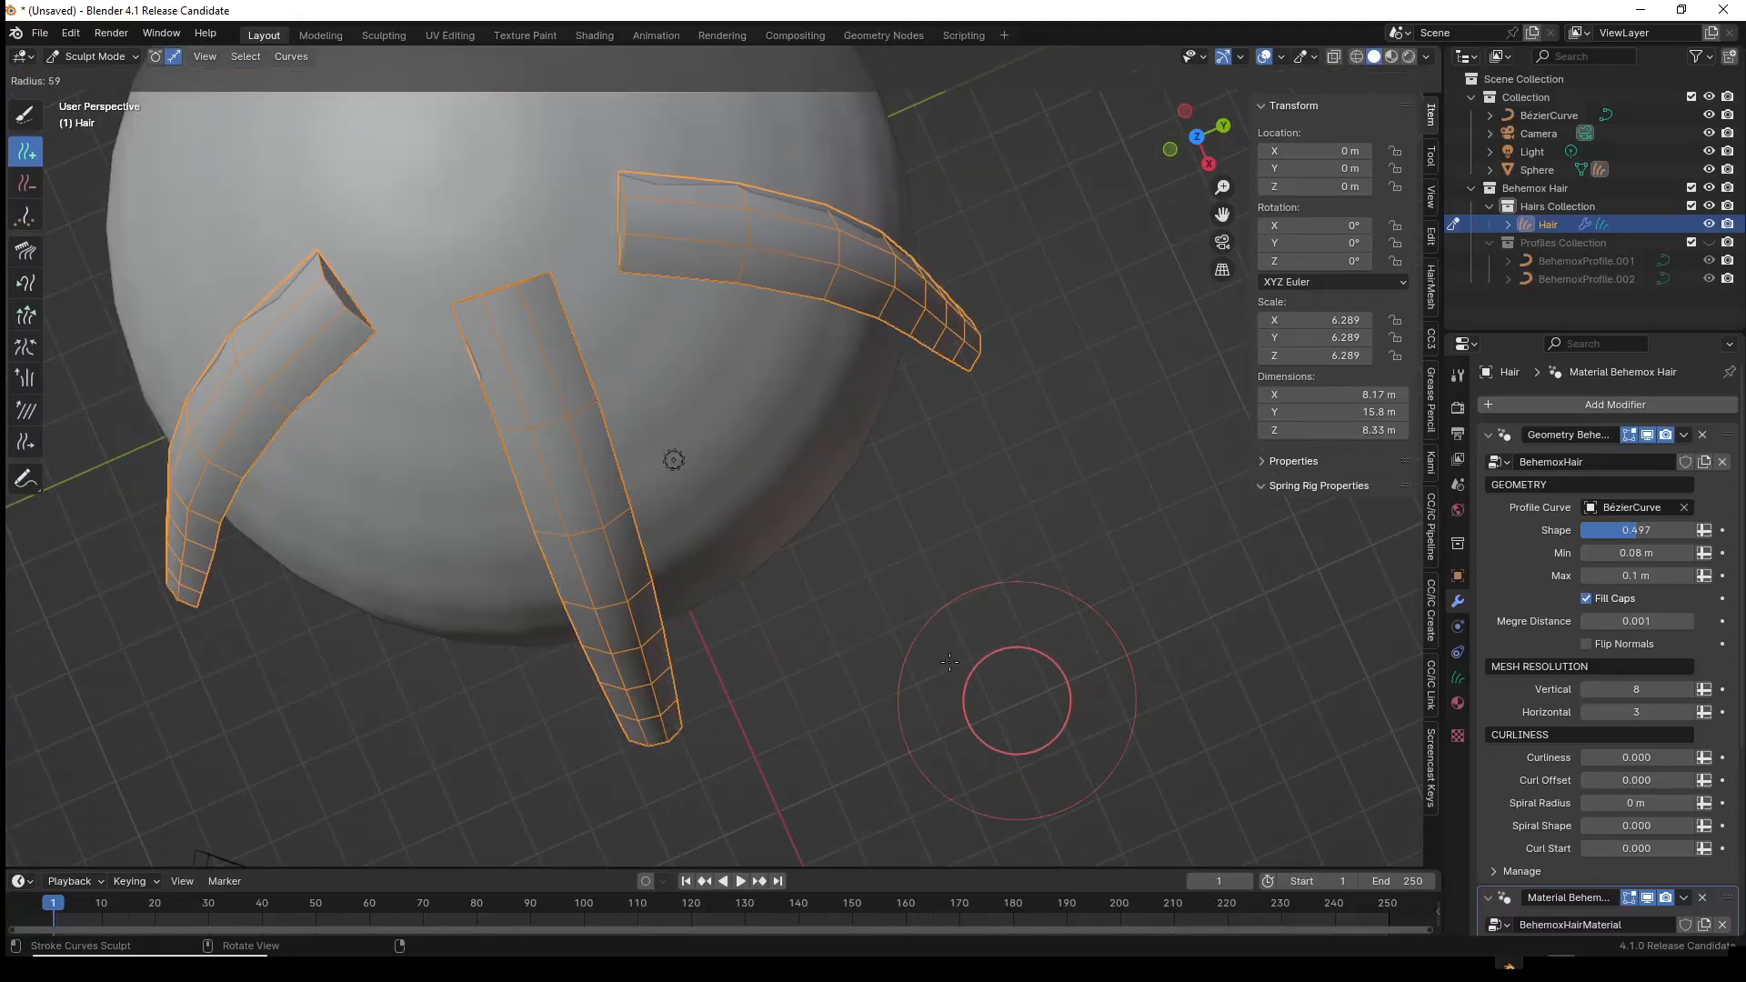
{"action": "left_click", "coordinate": [913, 643]}
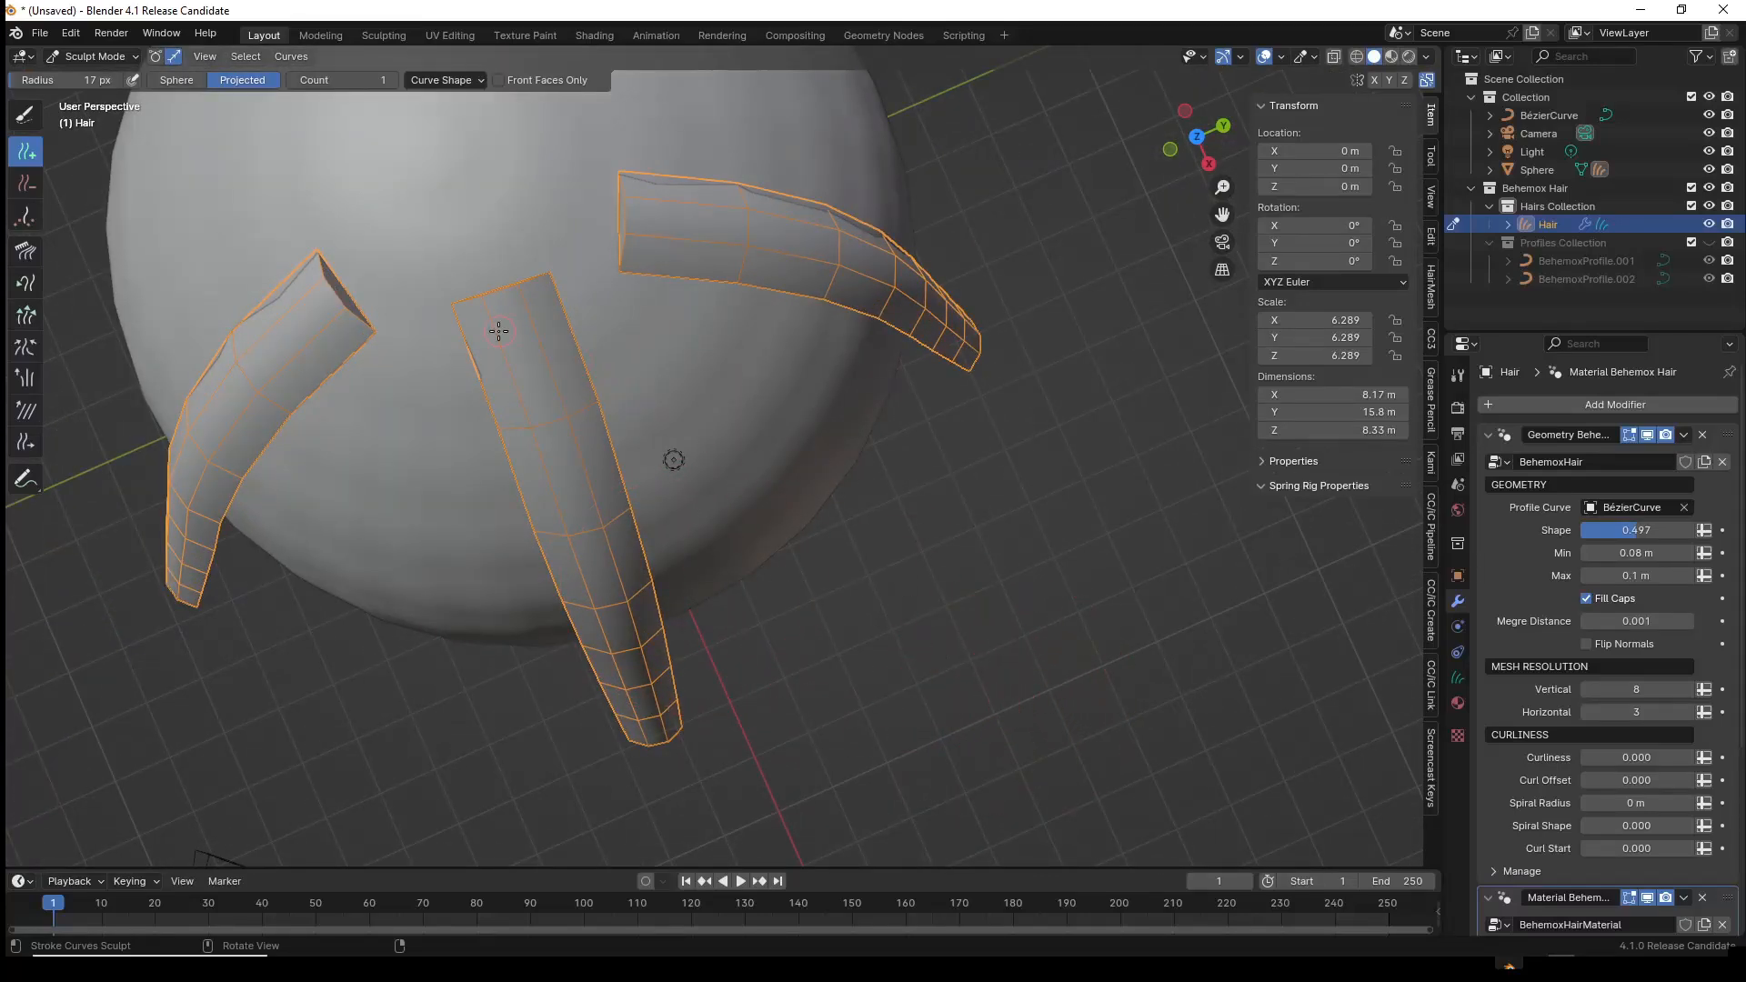
{"action": "mouse_move", "coordinate": [340, 289]}
{"action": "left_mouse_down"}
{"action": "mouse_move", "coordinate": [393, 319]}
{"action": "mouse_move", "coordinate": [553, 269]}
{"action": "mouse_move", "coordinate": [600, 241]}
{"action": "mouse_move", "coordinate": [622, 192]}
{"action": "left_mouse_up"}
{"action": "middle_click_drag", "start_coordinate": [550, 460], "coordinate": [687, 345]}
{"action": "scroll", "coordinate": [686, 346], "scroll_direction": "down", "scroll_amount": 3}
{"action": "scroll", "coordinate": [685, 450], "scroll_direction": "down", "scroll_amount": 2}
{"action": "middle_click_drag", "start_coordinate": [685, 450], "coordinate": [730, 459]}
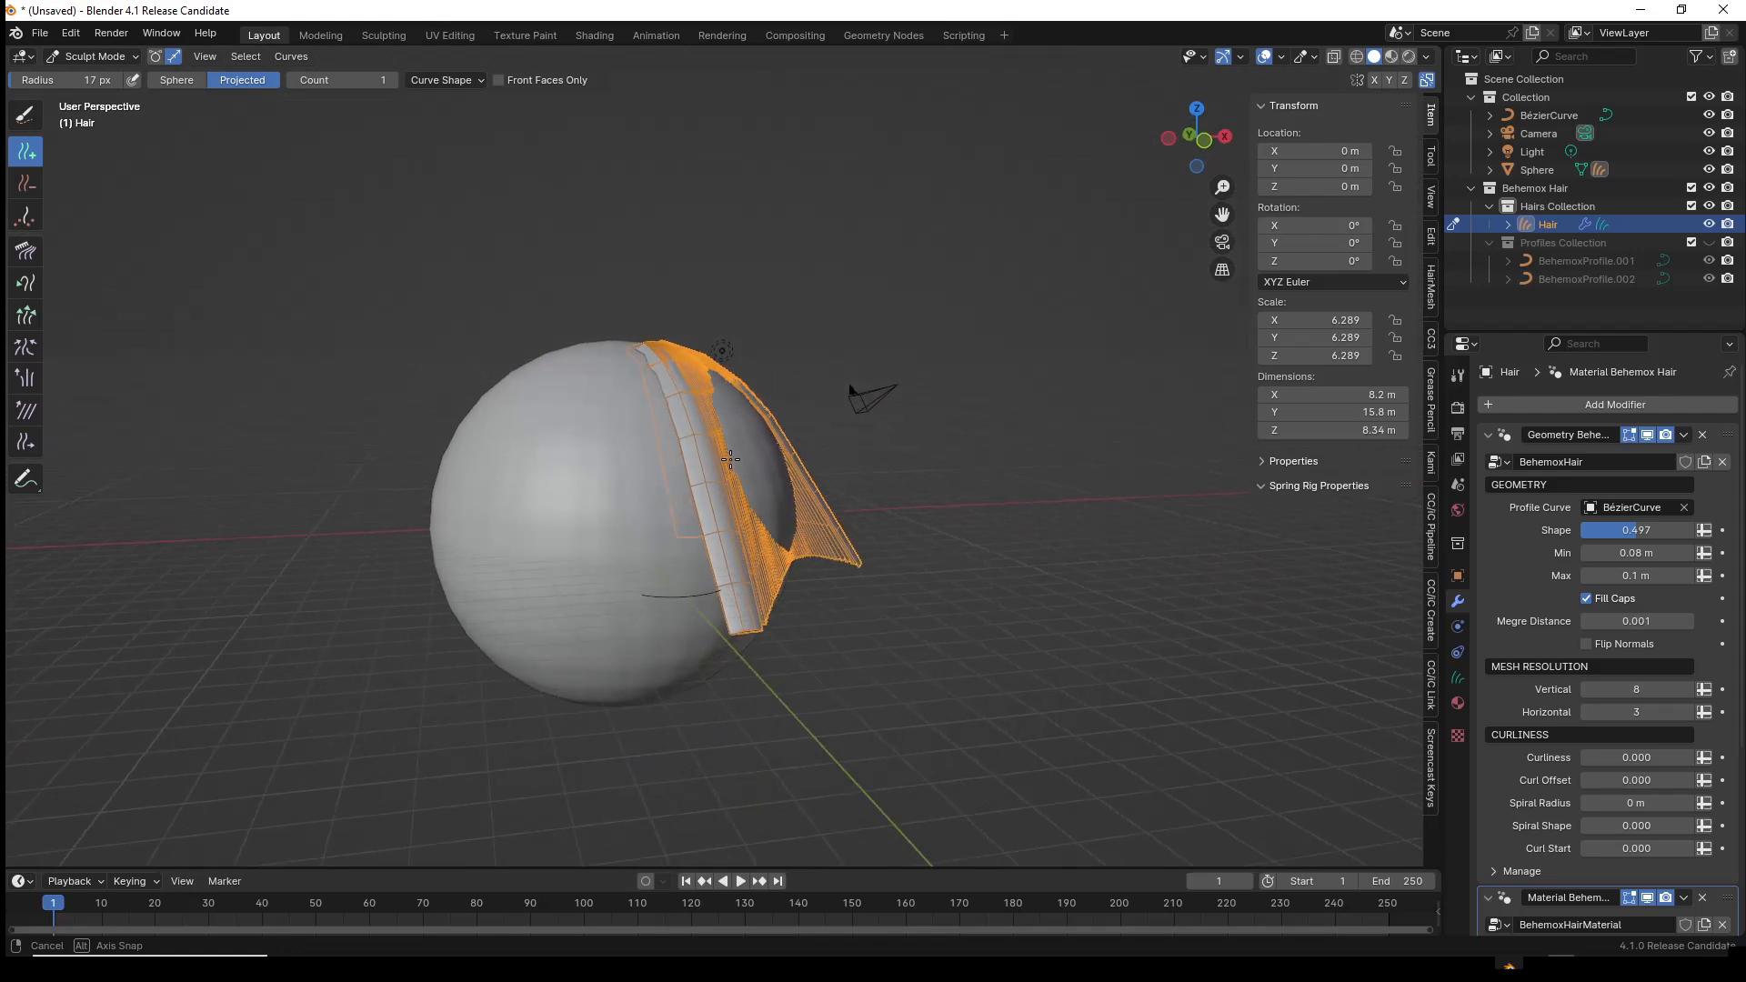
- Set the Comb brush's radius to 172 px and comb the flared strands down toward the sphere's surface
{"action": "left_click", "coordinate": [27, 252]}
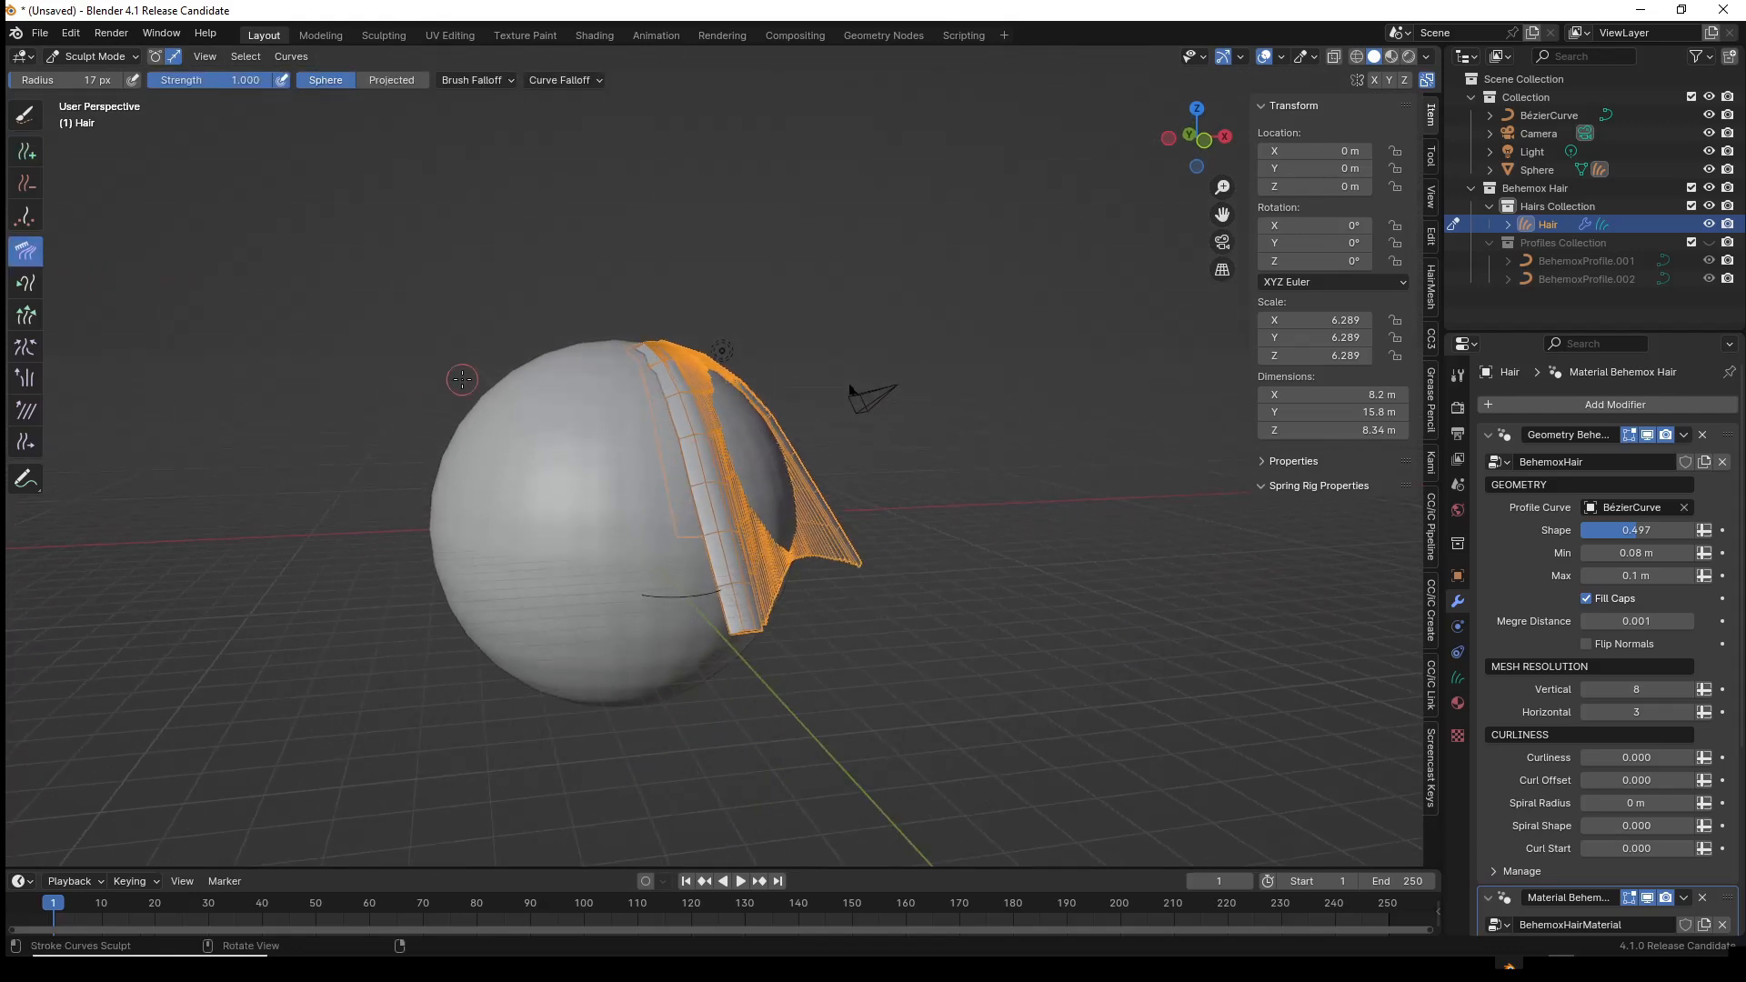
{"action": "key", "text": "f"}
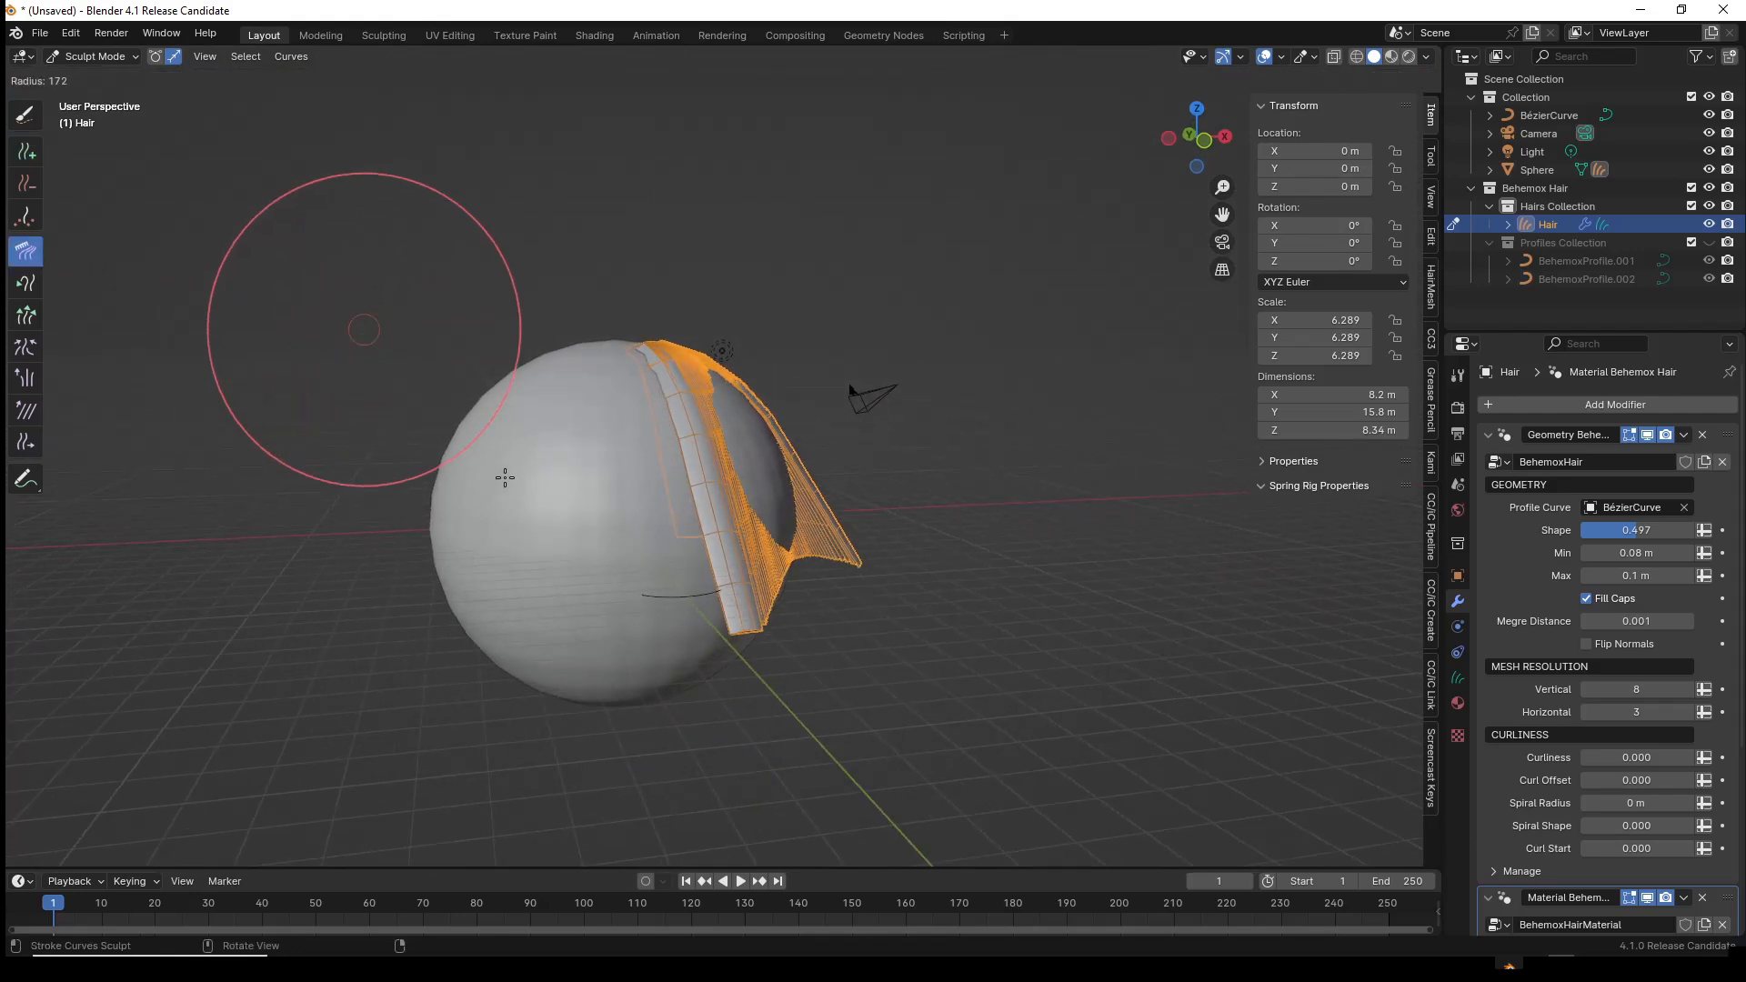
{"action": "left_click", "coordinate": [503, 476]}
{"action": "mouse_move", "coordinate": [582, 461]}
{"action": "left_mouse_down"}
{"action": "mouse_move", "coordinate": [772, 602]}
{"action": "mouse_move", "coordinate": [491, 545]}
{"action": "mouse_move", "coordinate": [822, 472]}
{"action": "mouse_move", "coordinate": [554, 336]}
{"action": "mouse_move", "coordinate": [977, 546]}
{"action": "mouse_move", "coordinate": [628, 404]}
{"action": "mouse_move", "coordinate": [801, 519]}
{"action": "mouse_move", "coordinate": [661, 394]}
{"action": "left_mouse_up"}
{"action": "mouse_move", "coordinate": [871, 607]}
{"action": "left_mouse_down"}
{"action": "mouse_move", "coordinate": [807, 773]}
{"action": "mouse_move", "coordinate": [857, 409]}
{"action": "mouse_move", "coordinate": [800, 740]}
{"action": "mouse_move", "coordinate": [806, 418]}
{"action": "left_mouse_up"}
{"action": "middle_click_drag", "start_coordinate": [873, 609], "coordinate": [972, 621]}
{"action": "left_click_drag", "start_coordinate": [939, 410], "coordinate": [905, 593]}
{"action": "left_click_drag", "start_coordinate": [937, 511], "coordinate": [904, 620]}
{"action": "mouse_move", "coordinate": [956, 608]}
{"action": "middle_mouse_down"}
{"action": "mouse_move", "coordinate": [680, 597]}
{"action": "mouse_move", "coordinate": [637, 409]}
{"action": "middle_mouse_up"}
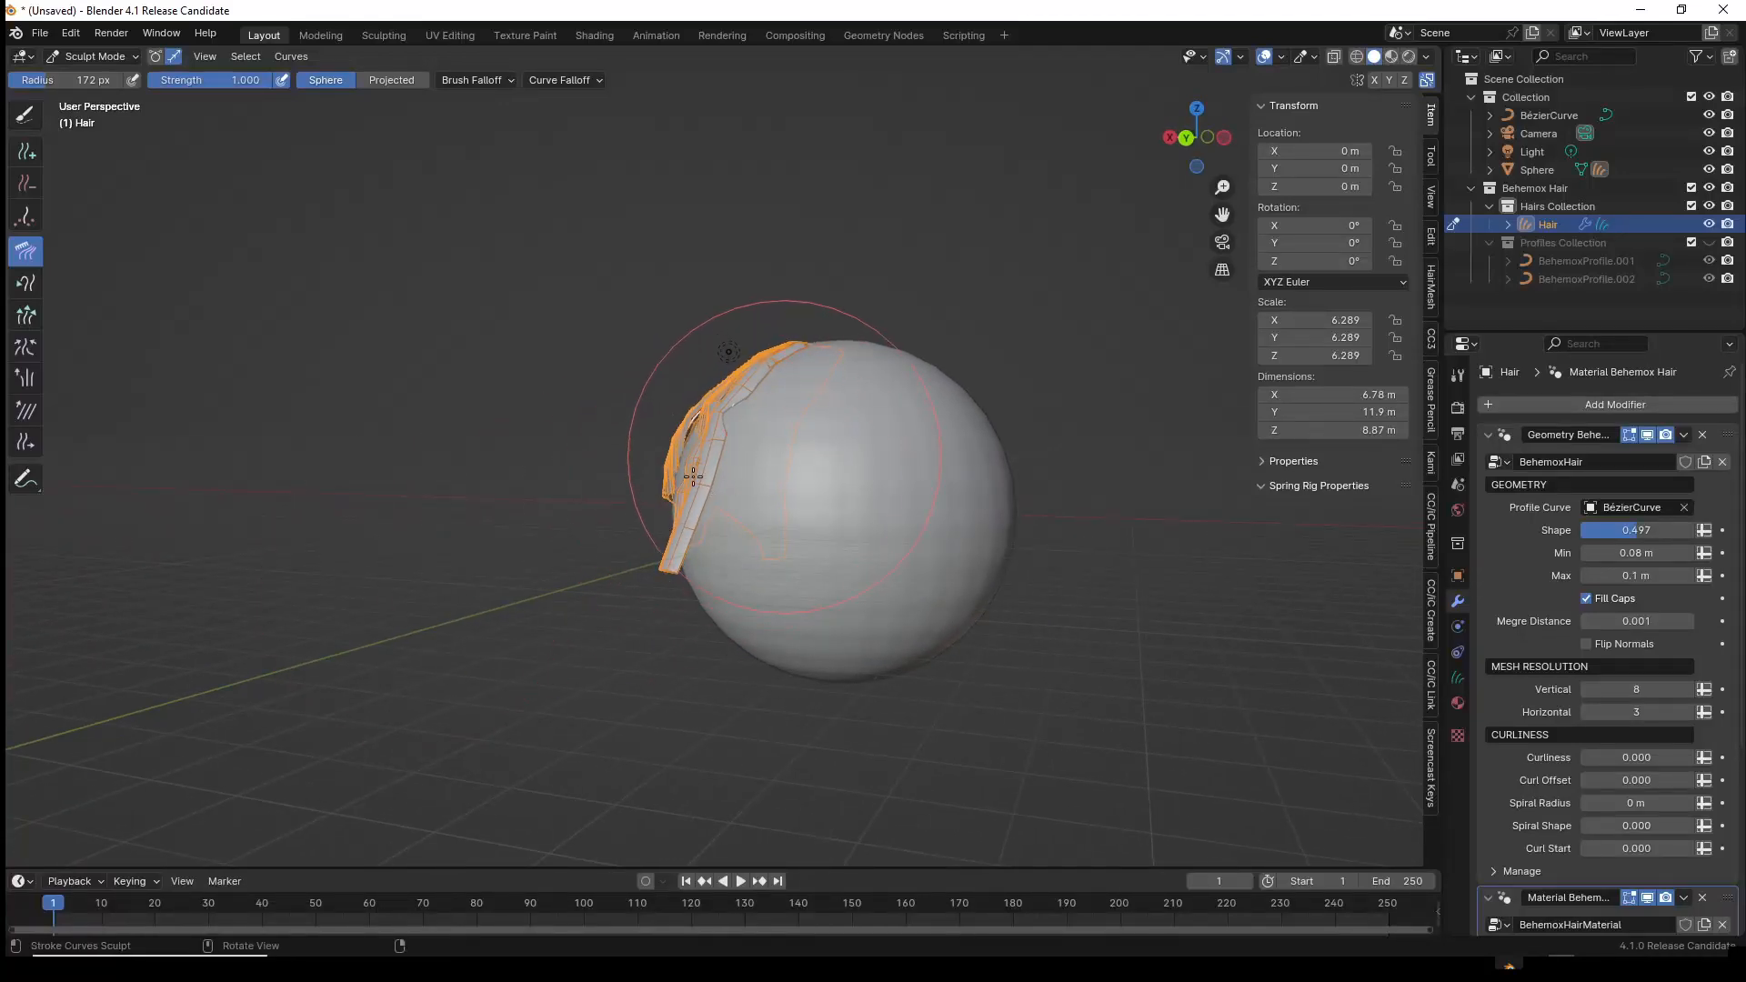
- Comb the strands on the camera-facing side downward from the crown and sweep their edge strands outward and down
{"action": "mouse_move", "coordinate": [673, 546]}
{"action": "middle_mouse_down"}
{"action": "mouse_move", "coordinate": [755, 564]}
{"action": "mouse_move", "coordinate": [763, 509]}
{"action": "middle_mouse_up"}
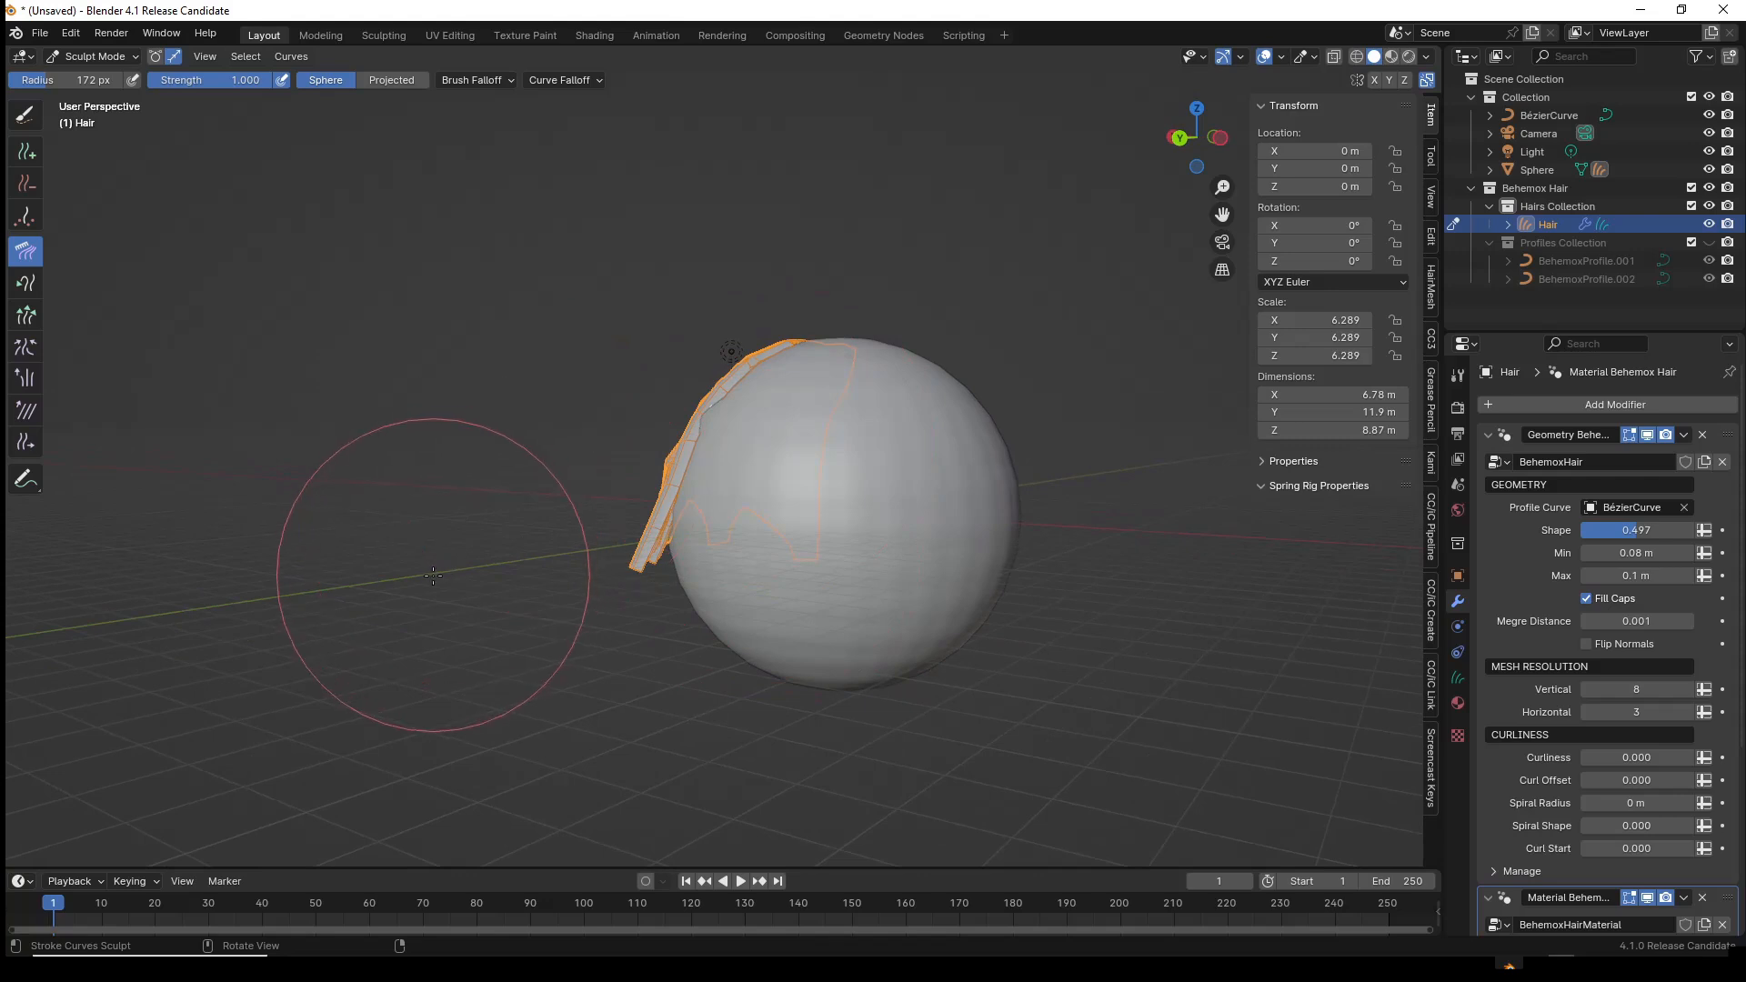
{"action": "middle_click_drag", "start_coordinate": [435, 573], "coordinate": [500, 655]}
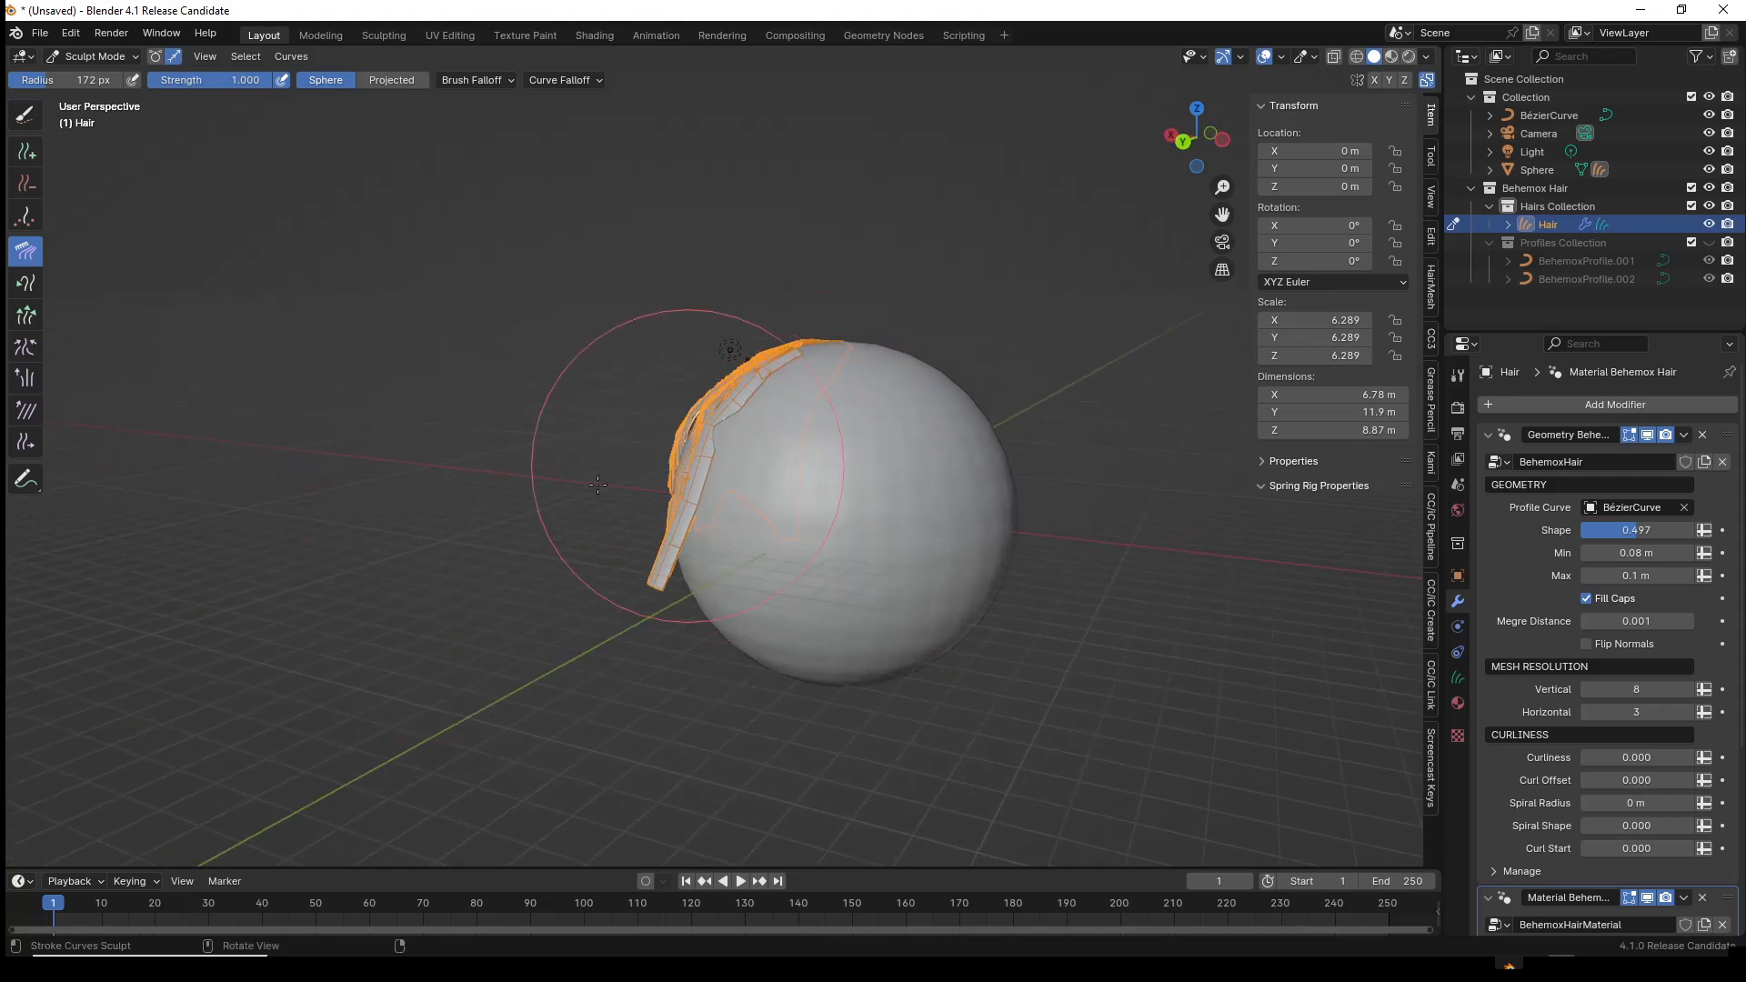
{"action": "middle_click_drag", "start_coordinate": [621, 477], "coordinate": [770, 580]}
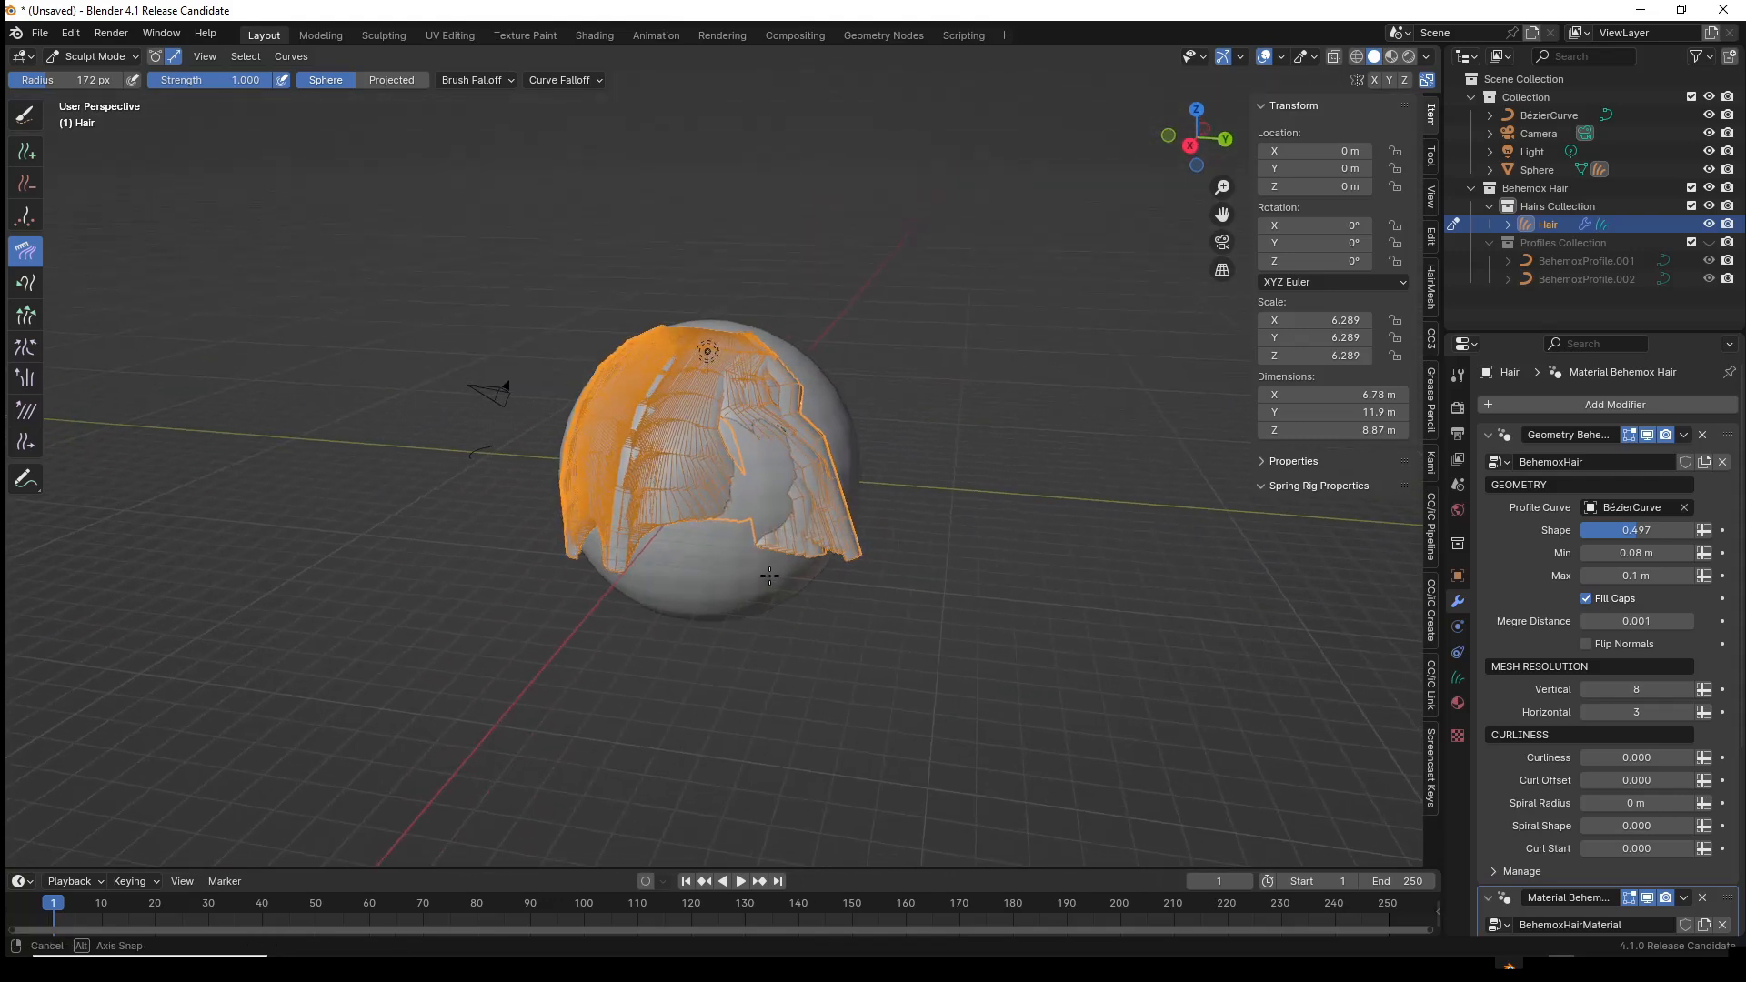
{"action": "left_click_drag", "start_coordinate": [724, 420], "coordinate": [758, 746]}
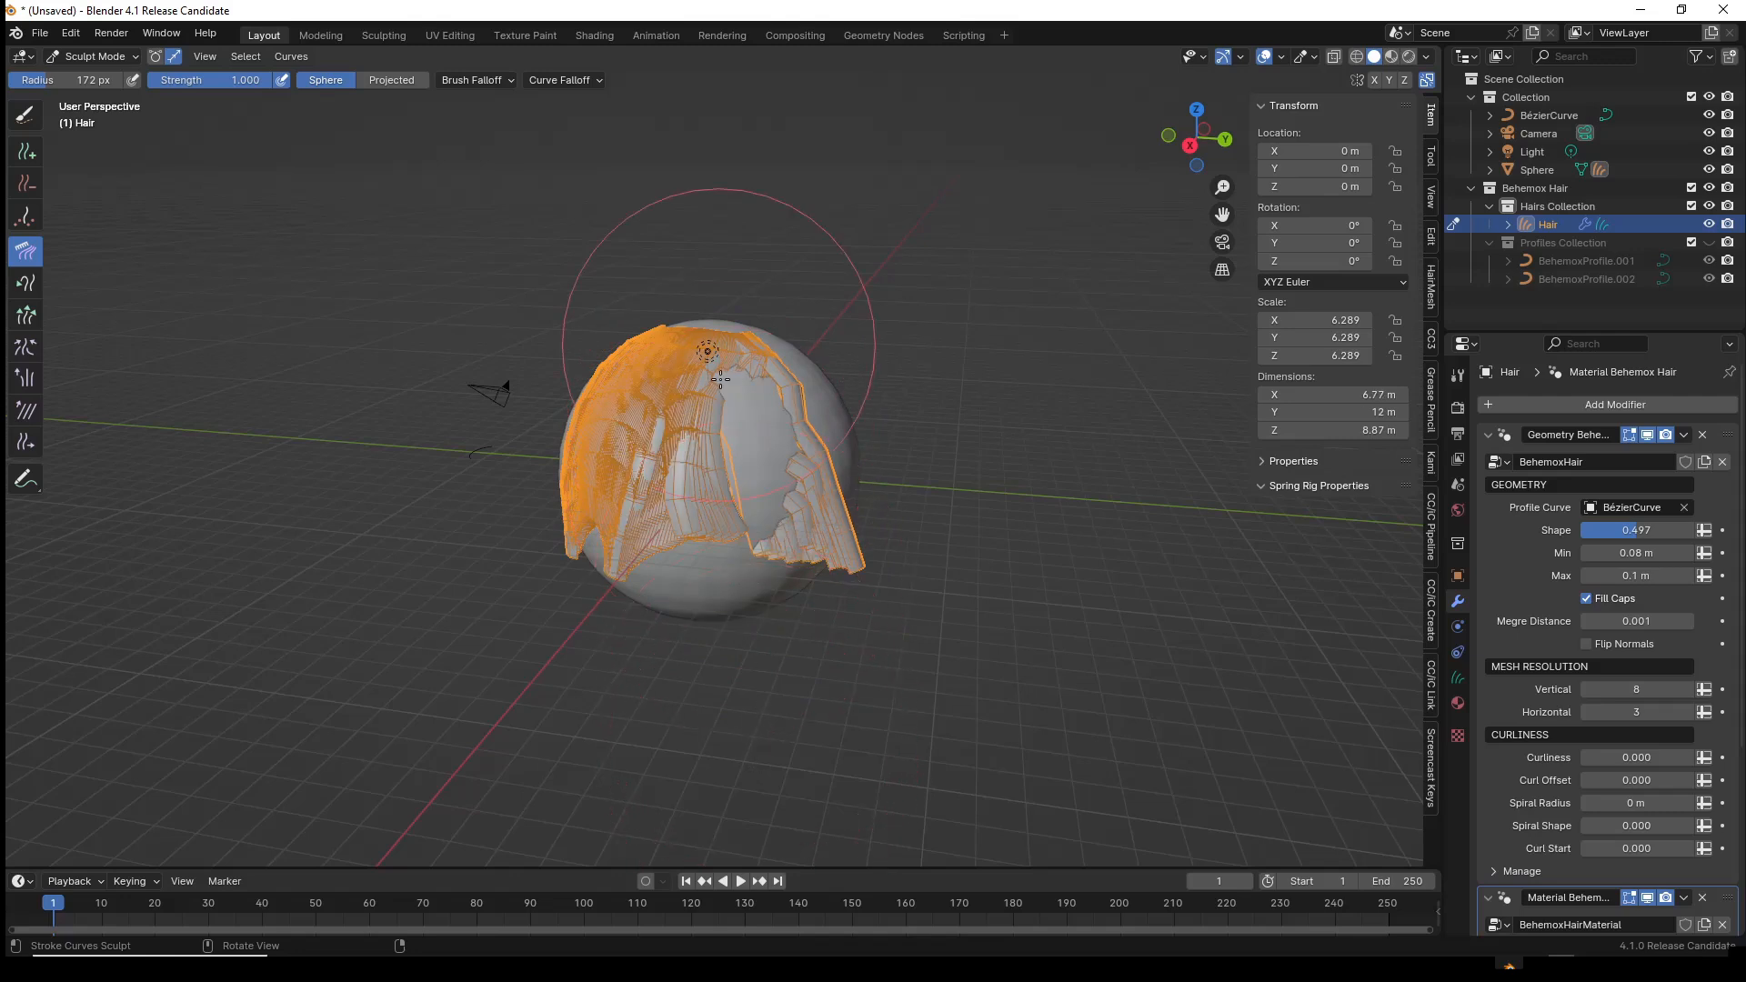
{"action": "left_click_drag", "start_coordinate": [712, 350], "coordinate": [694, 801]}
{"action": "mouse_move", "coordinate": [740, 800]}
{"action": "middle_mouse_down"}
{"action": "mouse_move", "coordinate": [715, 625]}
{"action": "mouse_move", "coordinate": [726, 549]}
{"action": "middle_mouse_up"}
{"action": "left_click_drag", "start_coordinate": [740, 390], "coordinate": [461, 643]}
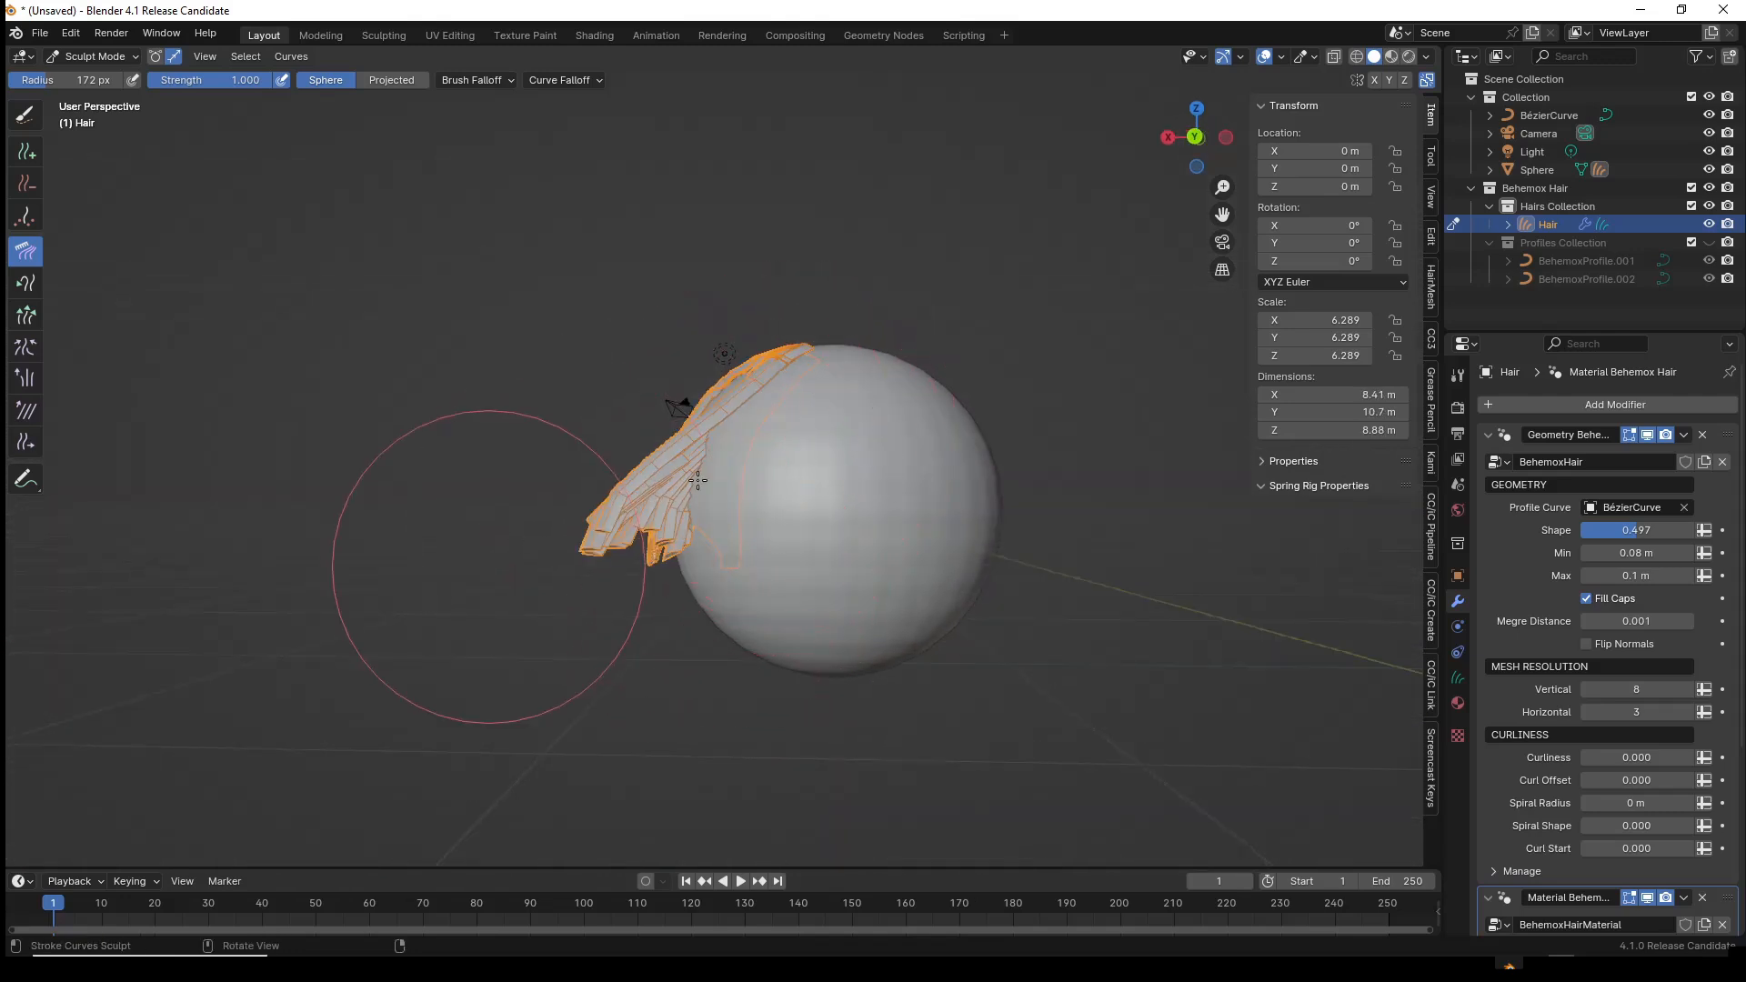
{"action": "left_click_drag", "start_coordinate": [761, 405], "coordinate": [587, 601]}
- Comb the protruding strand ends back in against the sphere from both sides and push the upper strands toward the crown
{"action": "mouse_move", "coordinate": [561, 694]}
{"action": "middle_mouse_down"}
{"action": "mouse_move", "coordinate": [760, 735]}
{"action": "mouse_move", "coordinate": [883, 600]}
{"action": "mouse_move", "coordinate": [887, 637]}
{"action": "middle_mouse_up"}
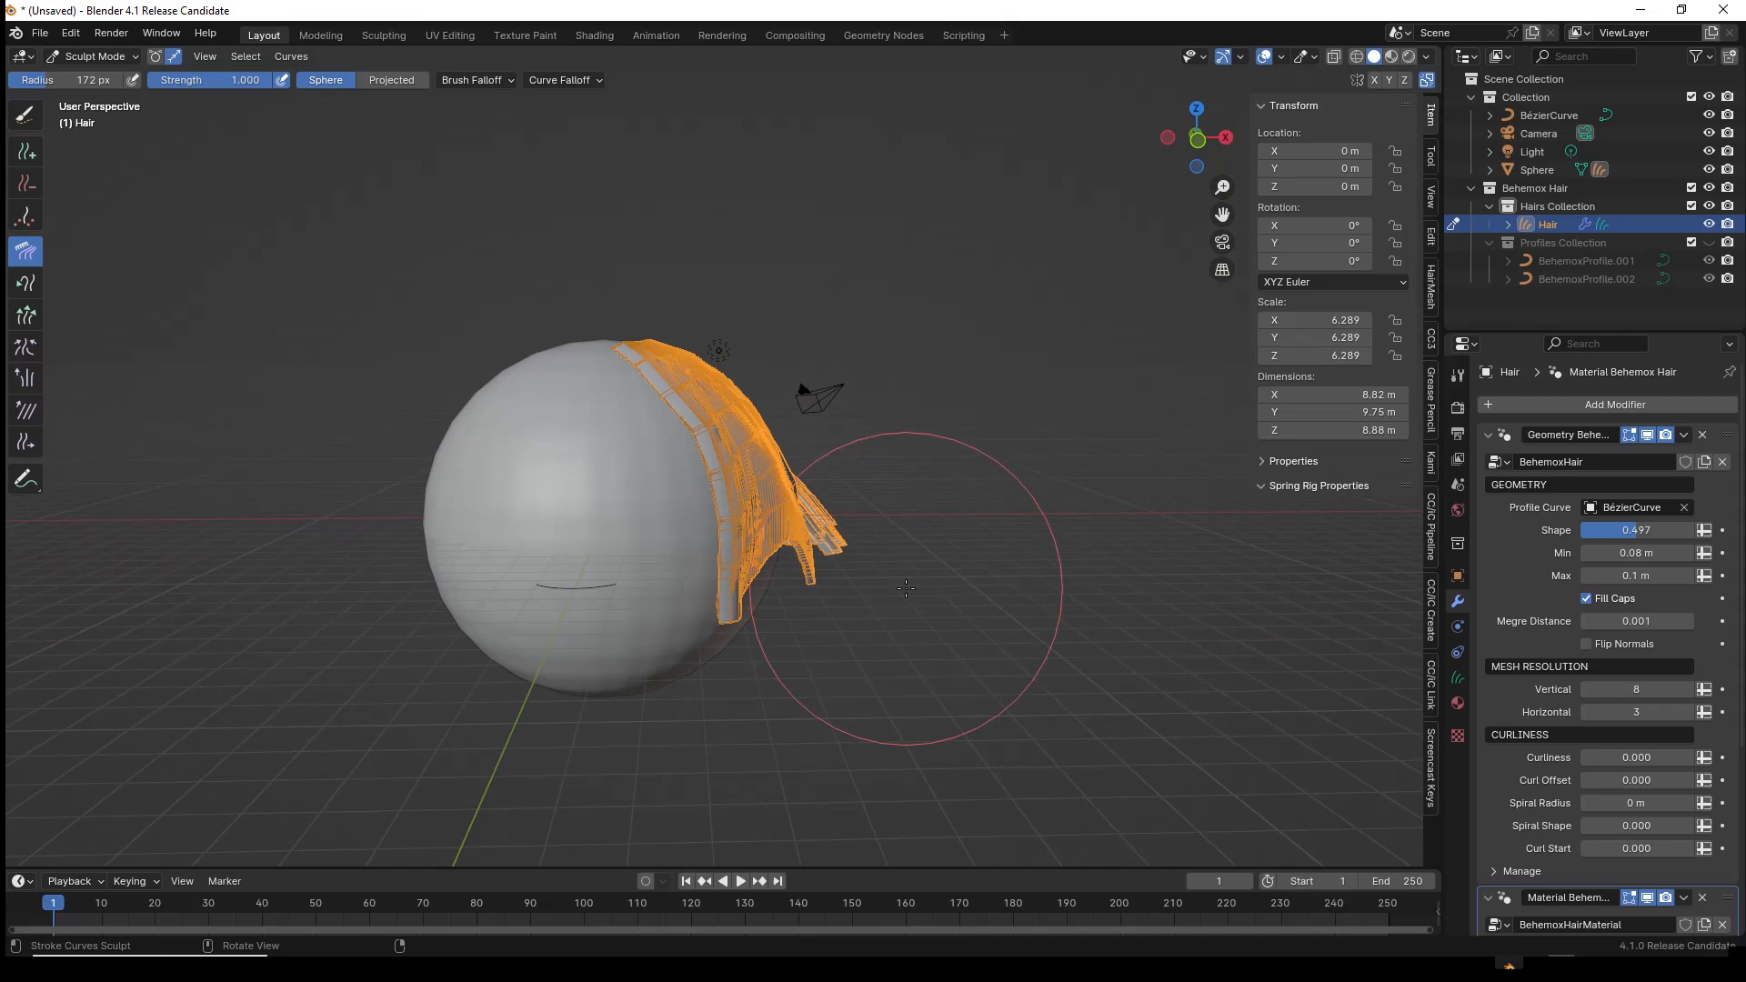
{"action": "mouse_move", "coordinate": [884, 664]}
{"action": "left_mouse_down"}
{"action": "mouse_move", "coordinate": [815, 553]}
{"action": "mouse_move", "coordinate": [805, 564]}
{"action": "mouse_move", "coordinate": [817, 540]}
{"action": "mouse_move", "coordinate": [787, 572]}
{"action": "left_mouse_up"}
{"action": "mouse_move", "coordinate": [764, 455]}
{"action": "middle_mouse_down"}
{"action": "mouse_move", "coordinate": [507, 390]}
{"action": "mouse_move", "coordinate": [570, 390]}
{"action": "mouse_move", "coordinate": [472, 622]}
{"action": "mouse_move", "coordinate": [545, 565]}
{"action": "middle_mouse_up"}
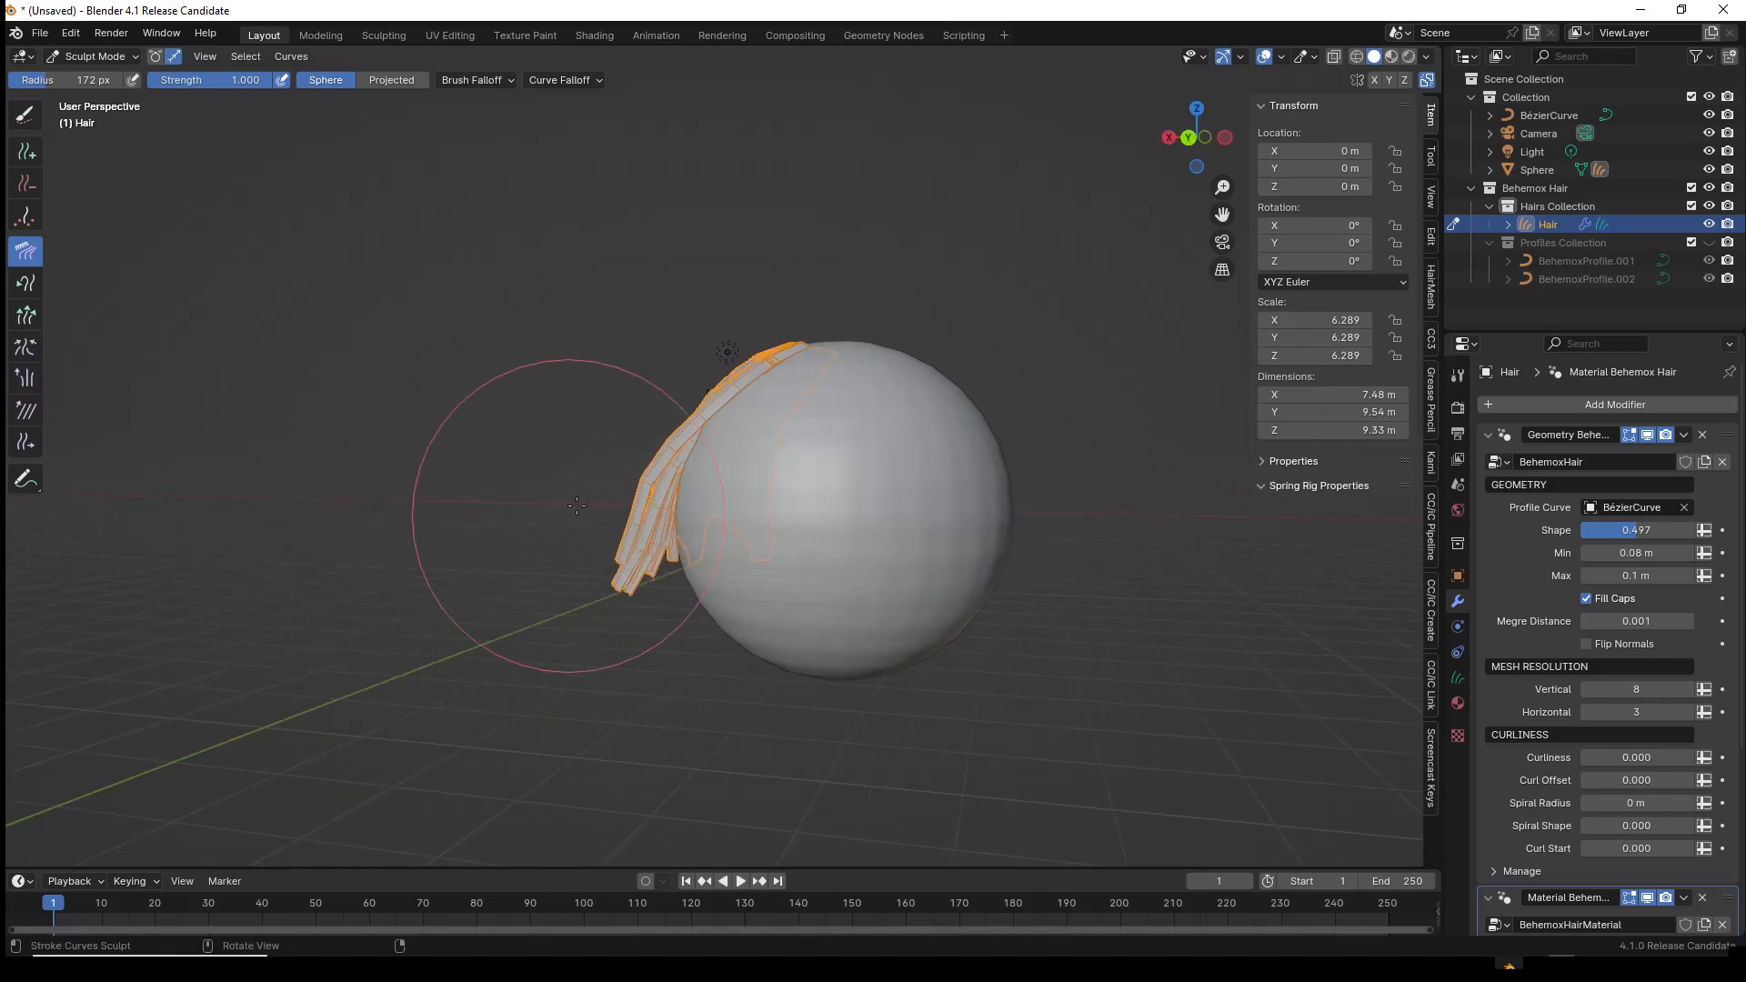
{"action": "mouse_move", "coordinate": [604, 389]}
{"action": "left_mouse_down"}
{"action": "mouse_move", "coordinate": [592, 632]}
{"action": "mouse_move", "coordinate": [664, 646]}
{"action": "left_mouse_up"}
{"action": "middle_click_drag", "start_coordinate": [664, 646], "coordinate": [818, 481]}
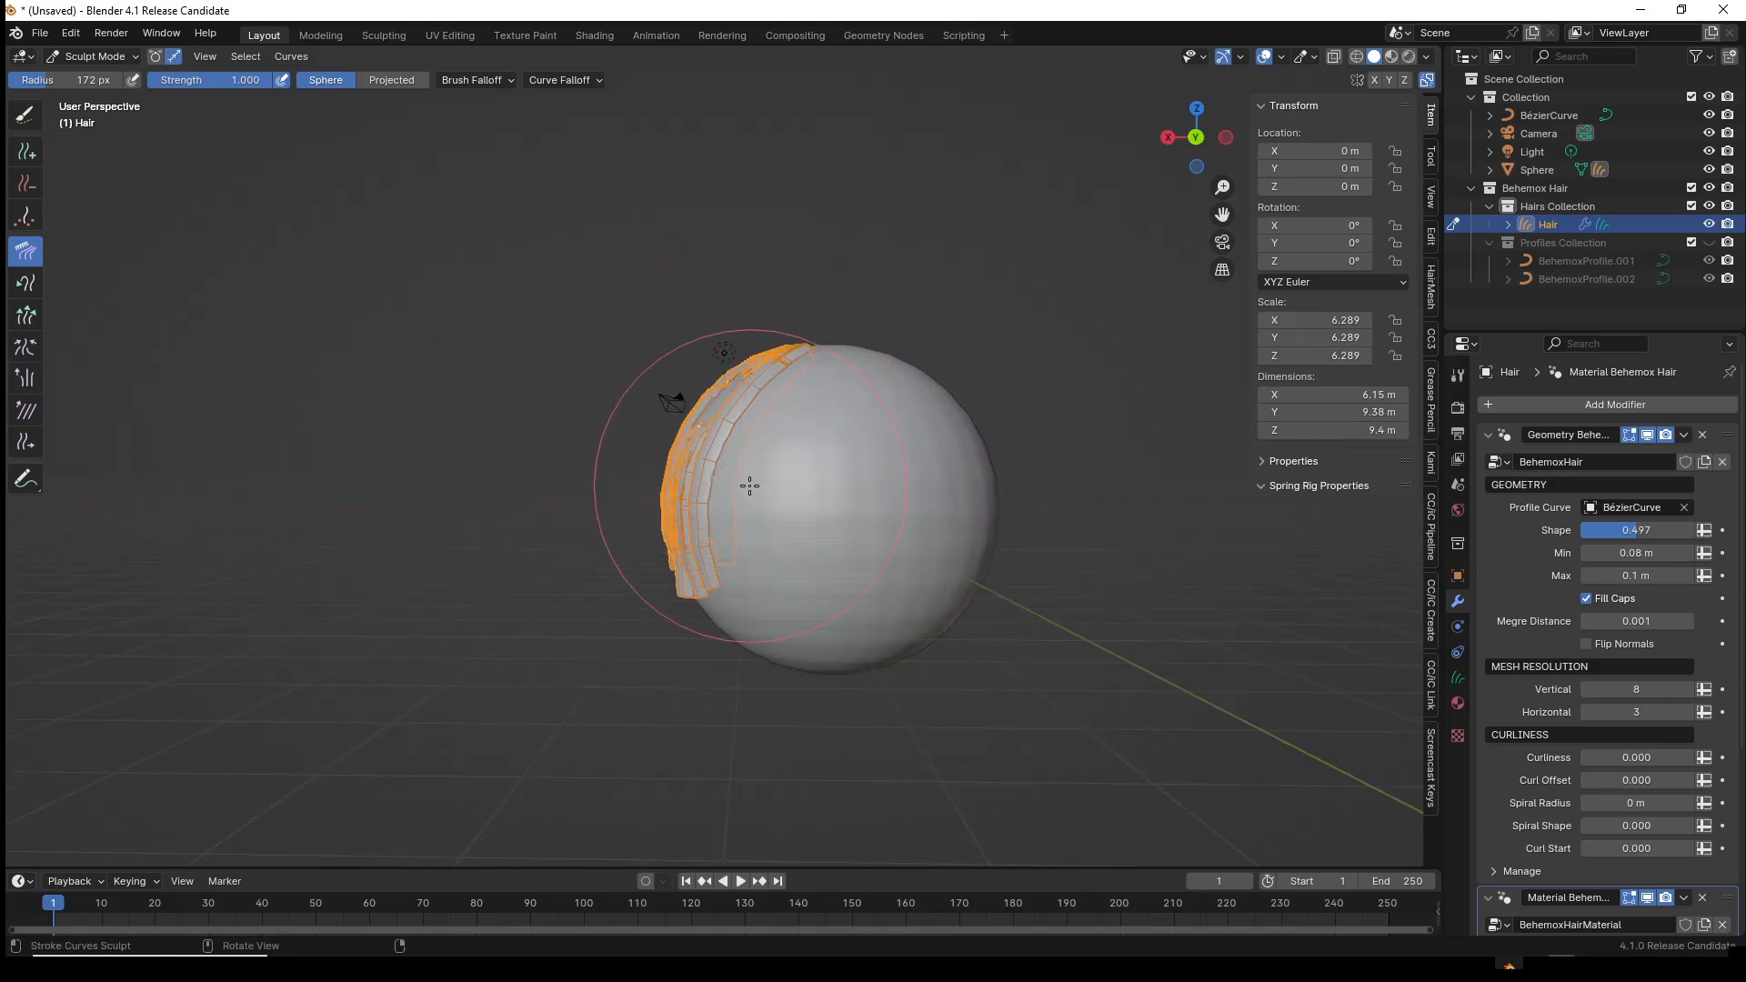
{"action": "middle_click_drag", "start_coordinate": [751, 486], "coordinate": [693, 487]}
{"action": "left_click_drag", "start_coordinate": [615, 367], "coordinate": [715, 383]}
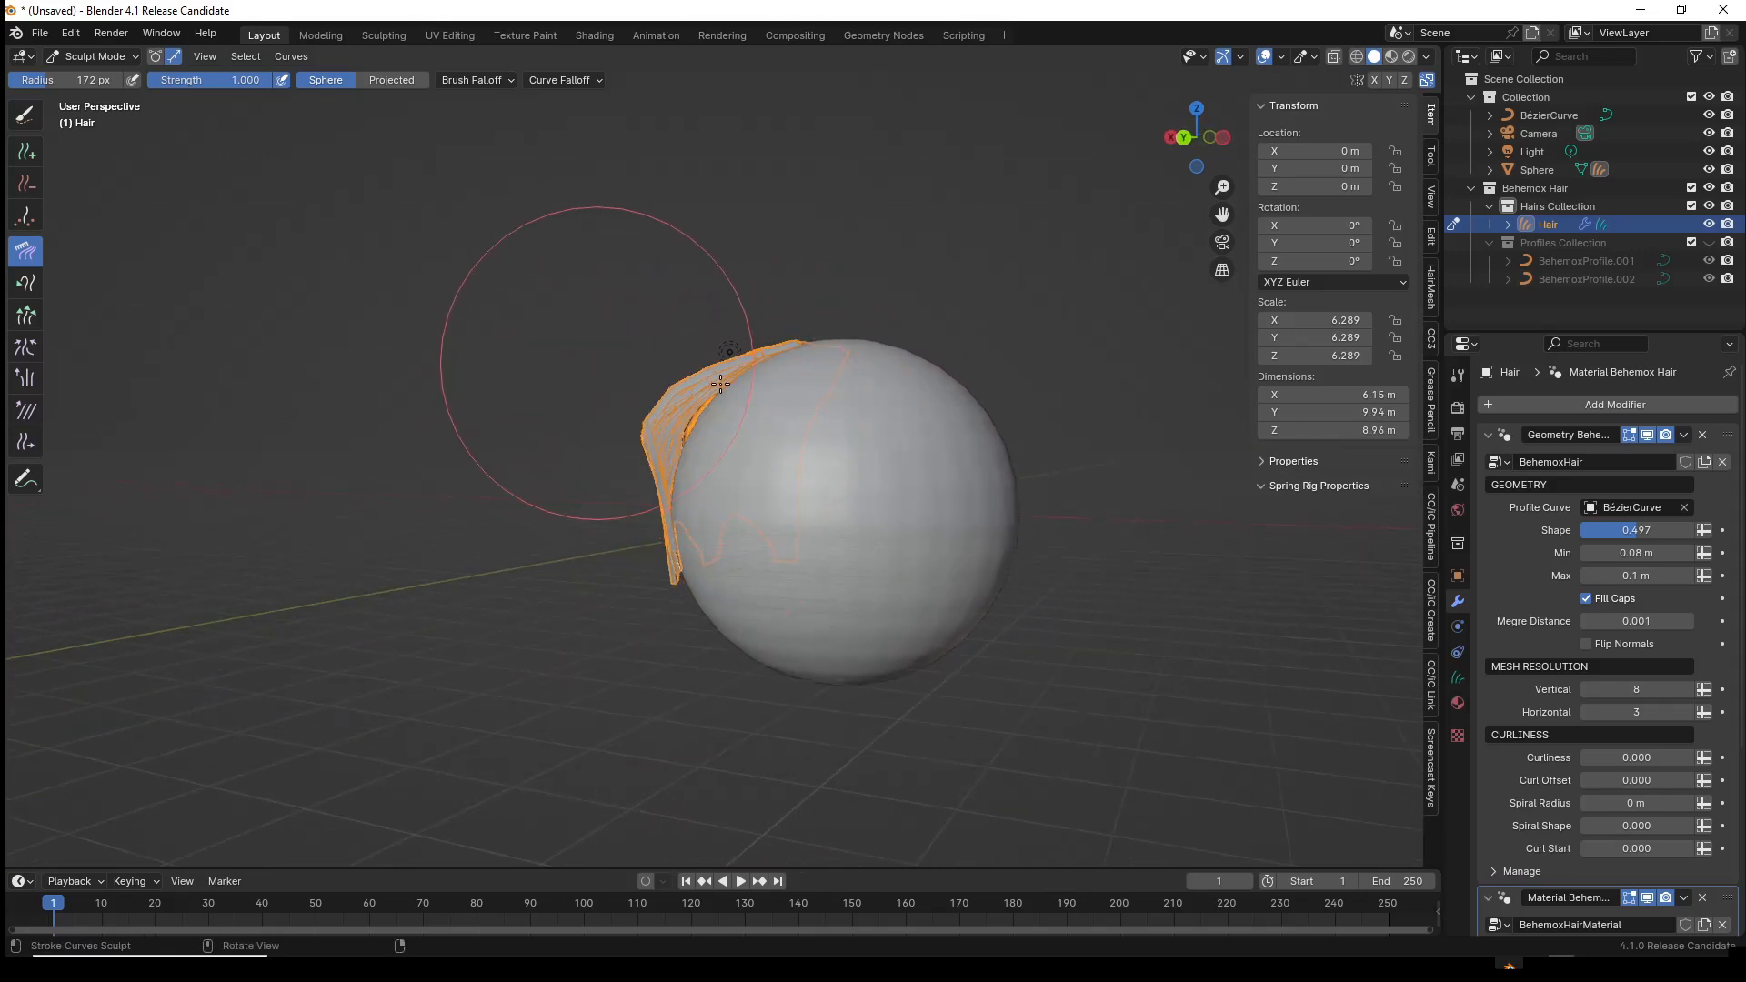
- Comb the bulging upper strands down so they follow the sphere's curve
{"action": "middle_click_drag", "start_coordinate": [623, 345], "coordinate": [781, 502]}
{"action": "left_click_drag", "start_coordinate": [720, 416], "coordinate": [565, 761]}
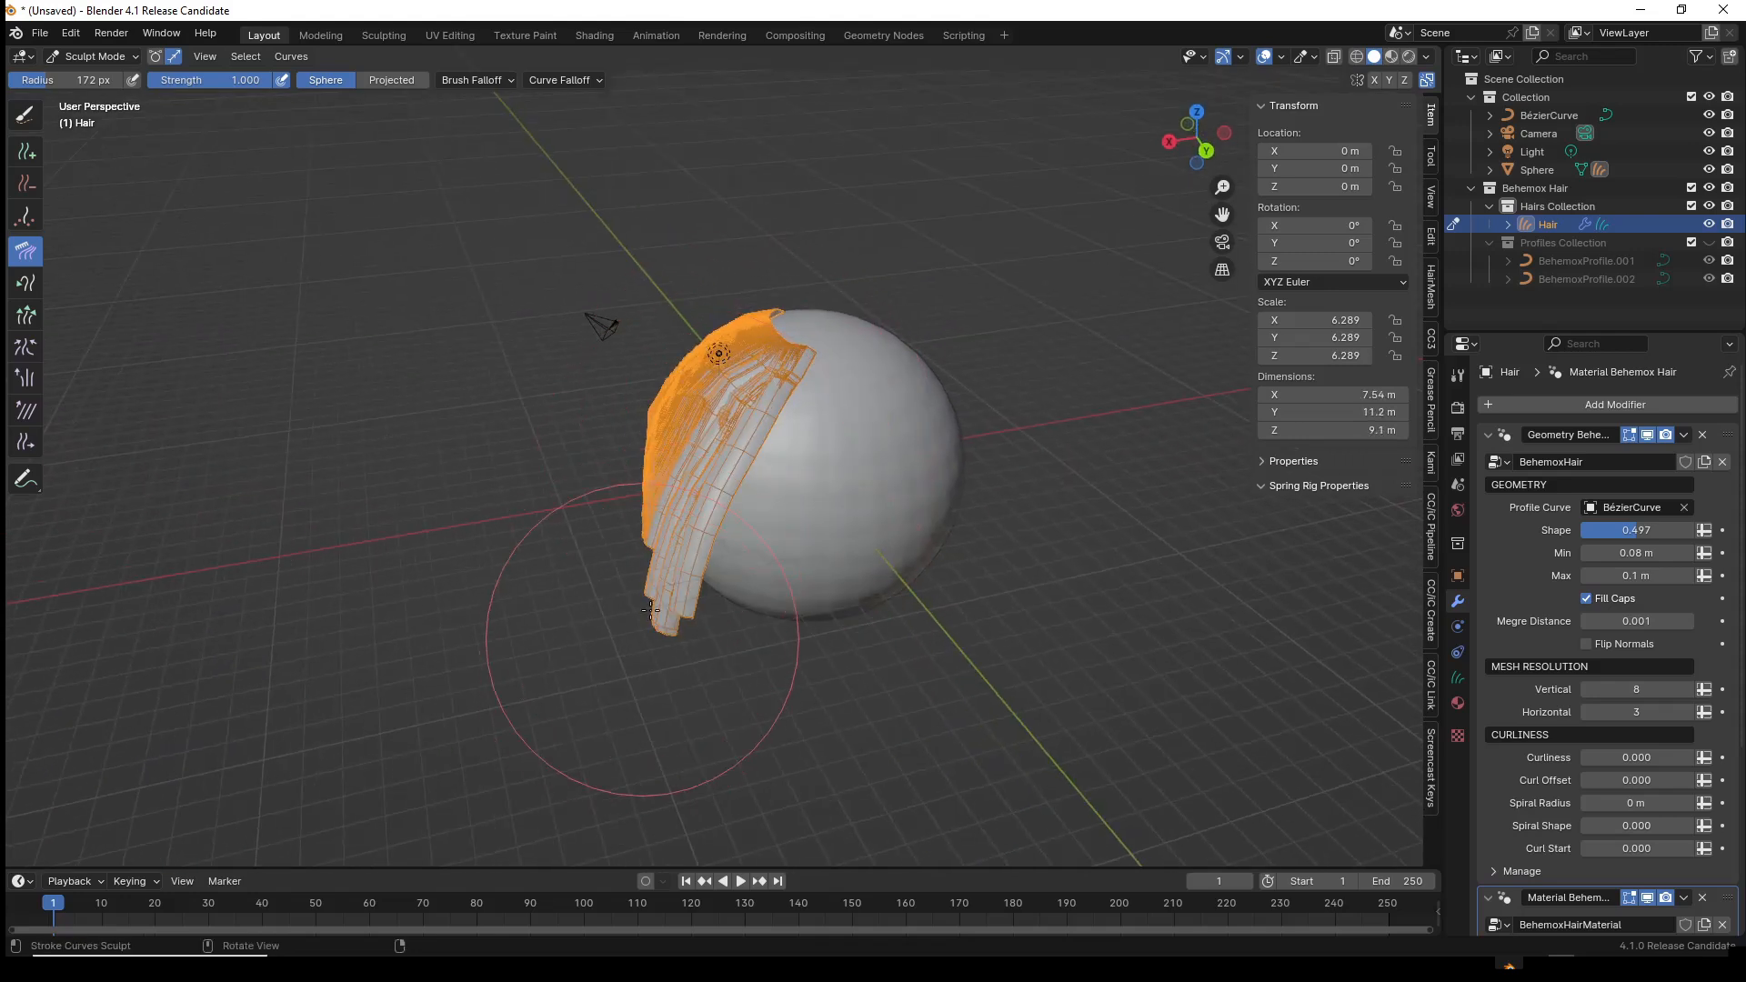
{"action": "middle_click_drag", "start_coordinate": [565, 761], "coordinate": [587, 566]}
{"action": "mouse_move", "coordinate": [545, 312]}
{"action": "left_mouse_down"}
{"action": "mouse_move", "coordinate": [554, 748]}
{"action": "mouse_move", "coordinate": [585, 772]}
{"action": "left_mouse_up"}
{"action": "left_click_drag", "start_coordinate": [596, 461], "coordinate": [565, 733]}
- Enable Scale Uniform for the Grow/Shrink brush and lengthen the short strands in the gaps along the lower hair edge
{"action": "mouse_move", "coordinate": [565, 733]}
{"action": "middle_mouse_down"}
{"action": "mouse_move", "coordinate": [612, 370]}
{"action": "mouse_move", "coordinate": [495, 397]}
{"action": "mouse_move", "coordinate": [808, 603]}
{"action": "mouse_move", "coordinate": [409, 409]}
{"action": "mouse_move", "coordinate": [266, 366]}
{"action": "middle_mouse_up"}
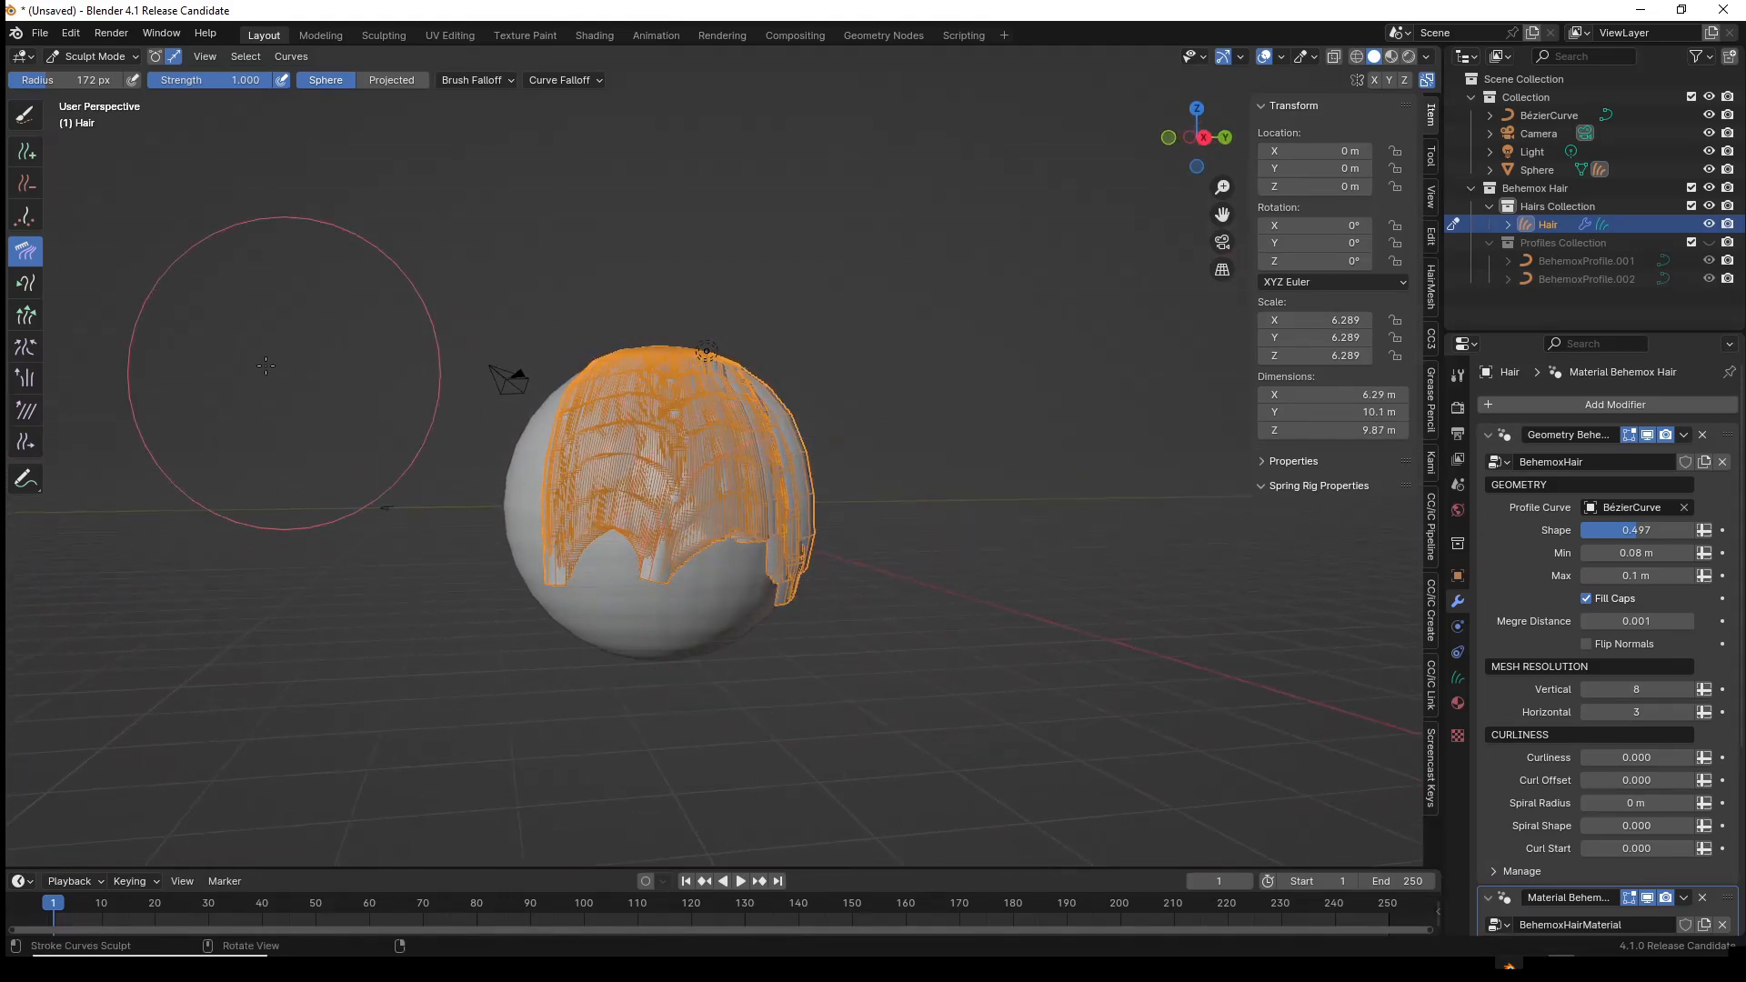
{"action": "left_click", "coordinate": [26, 315]}
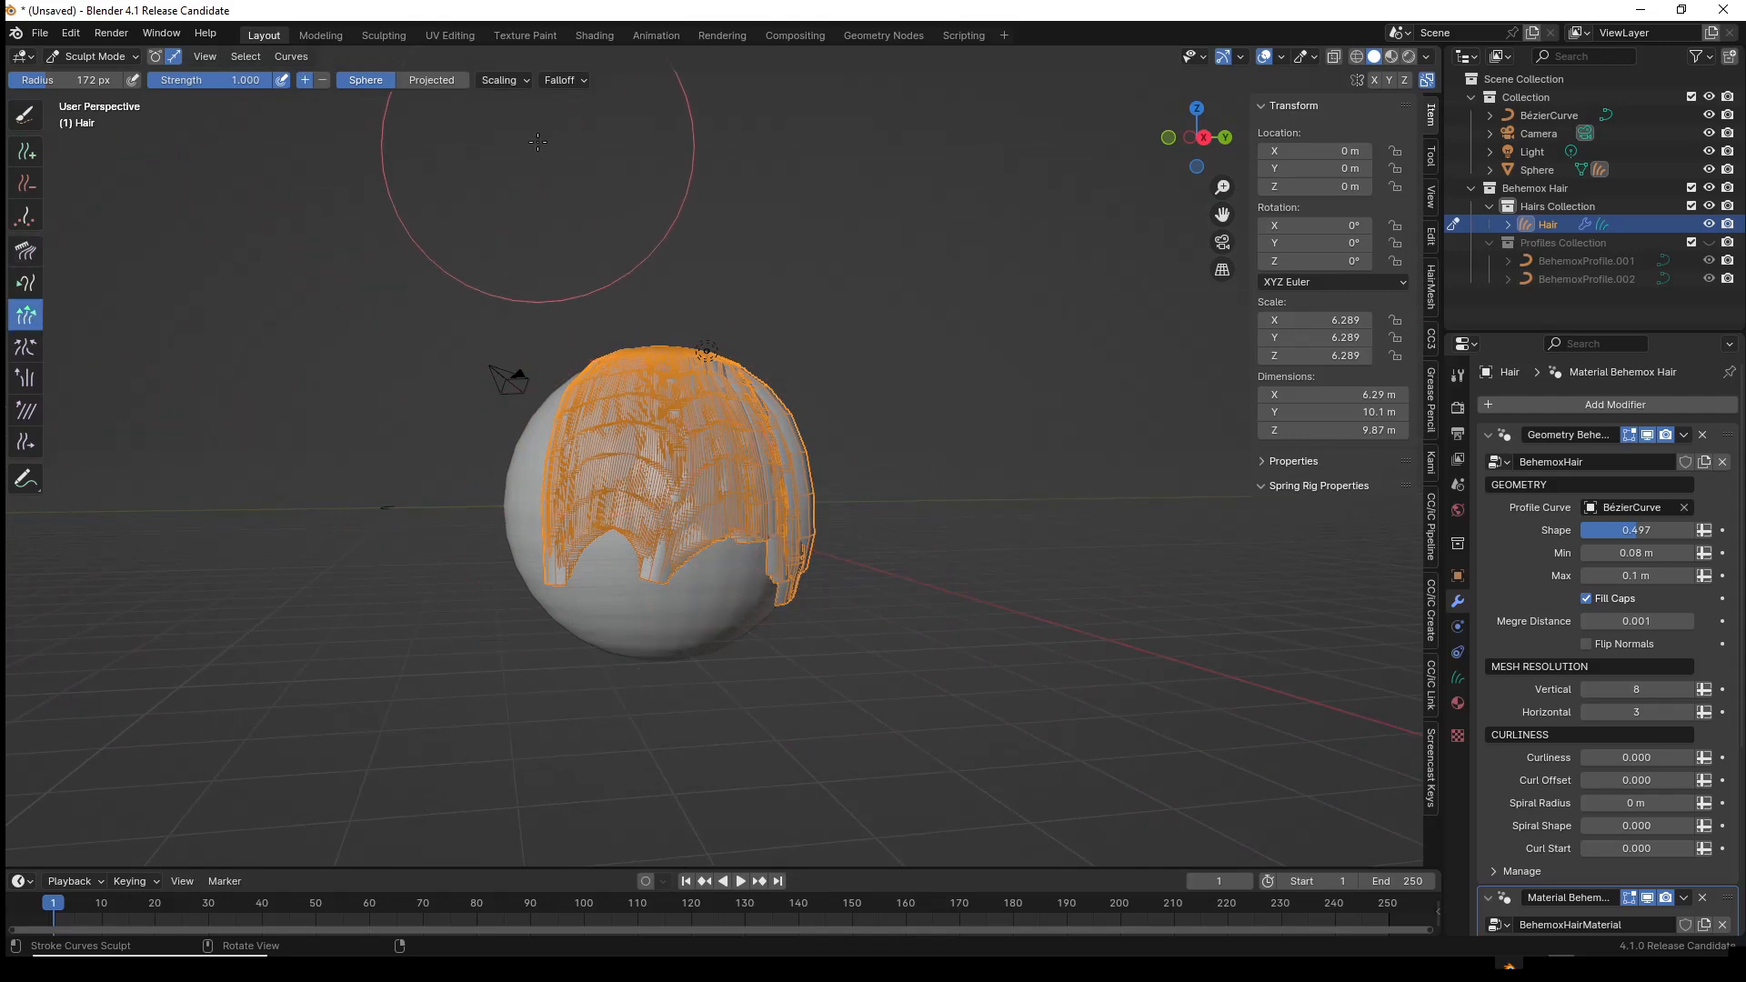
{"action": "left_click", "coordinate": [529, 85]}
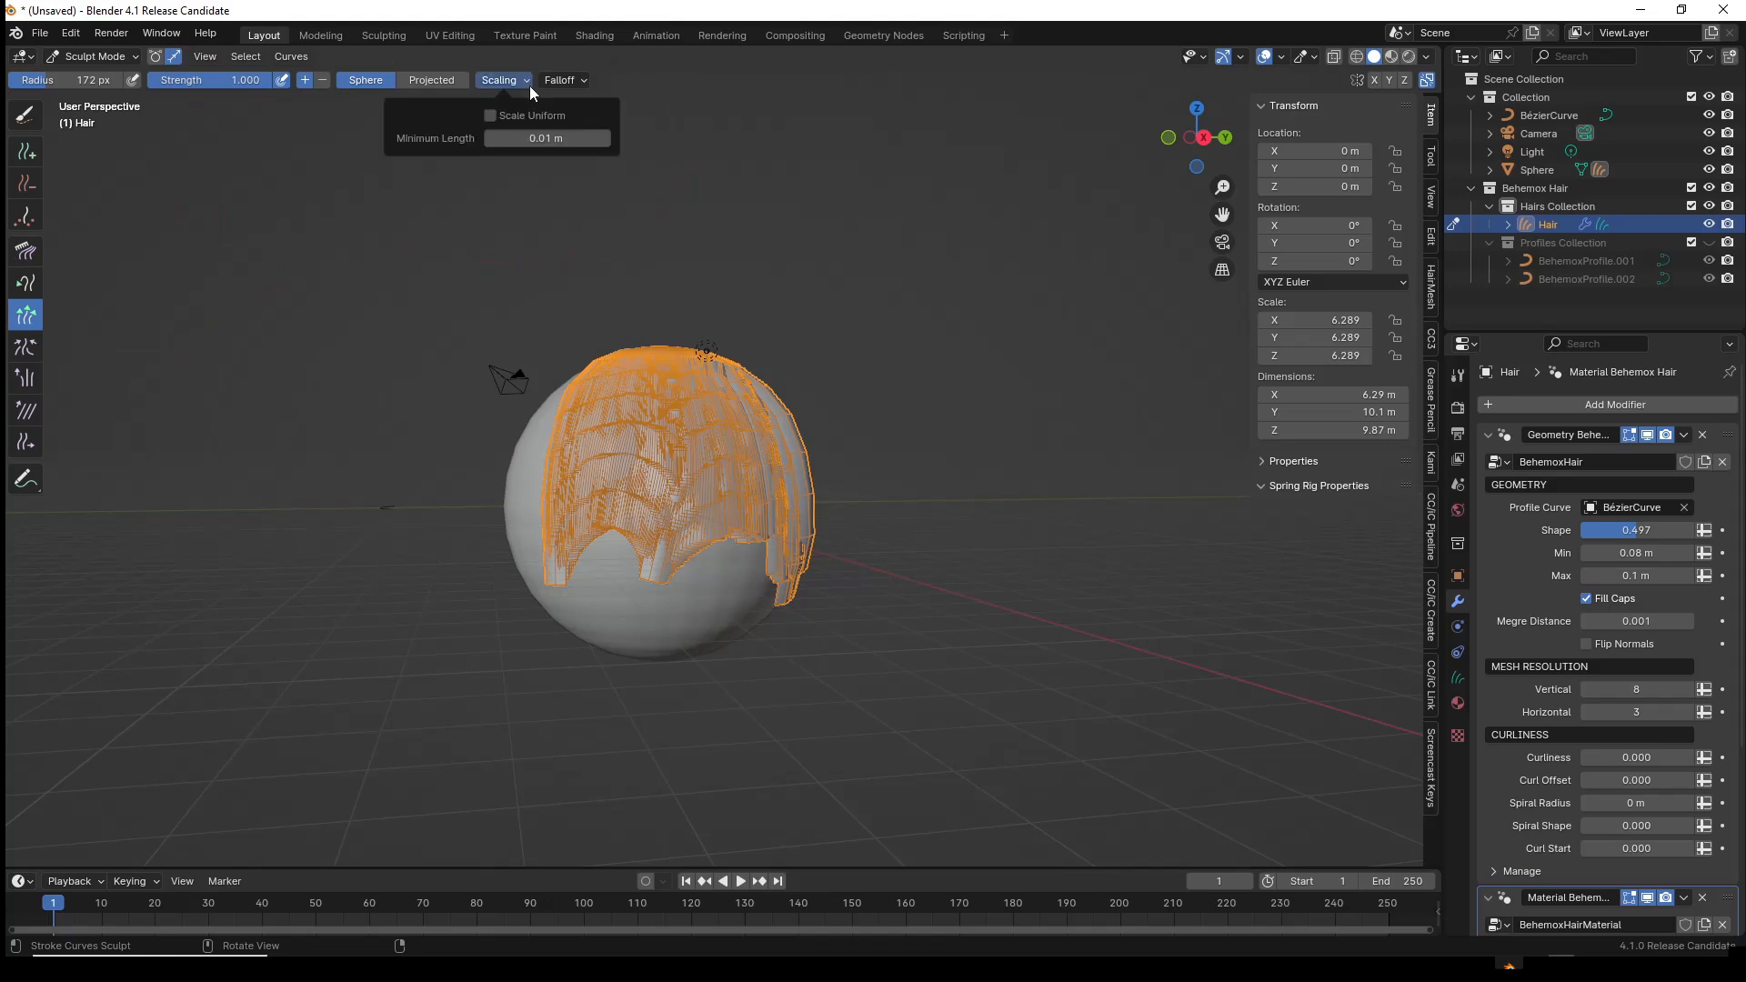
{"action": "left_click", "coordinate": [491, 116]}
{"action": "mouse_move", "coordinate": [624, 546]}
{"action": "middle_mouse_down"}
{"action": "mouse_move", "coordinate": [796, 579]}
{"action": "mouse_move", "coordinate": [706, 523]}
{"action": "middle_mouse_up"}
{"action": "left_click_drag", "start_coordinate": [719, 526], "coordinate": [716, 520]}
{"action": "left_click_drag", "start_coordinate": [601, 488], "coordinate": [624, 499]}
- Shorten the overlong strand ends along the lower hair edge and grow the short ones beside them
{"action": "left_click_drag", "start_coordinate": [793, 647], "coordinate": [804, 646], "text": "ctrl"}
{"action": "middle_click_drag", "start_coordinate": [765, 649], "coordinate": [826, 638]}
{"action": "left_click_drag", "start_coordinate": [663, 640], "coordinate": [557, 612], "text": "ctrl"}
{"action": "left_click_drag", "start_coordinate": [625, 499], "coordinate": [617, 500]}
- Reduce the Grow/Shrink brush's radius to 77 px and even out the remaining strand ends by lengthening and shortening them
{"action": "key", "text": "f"}
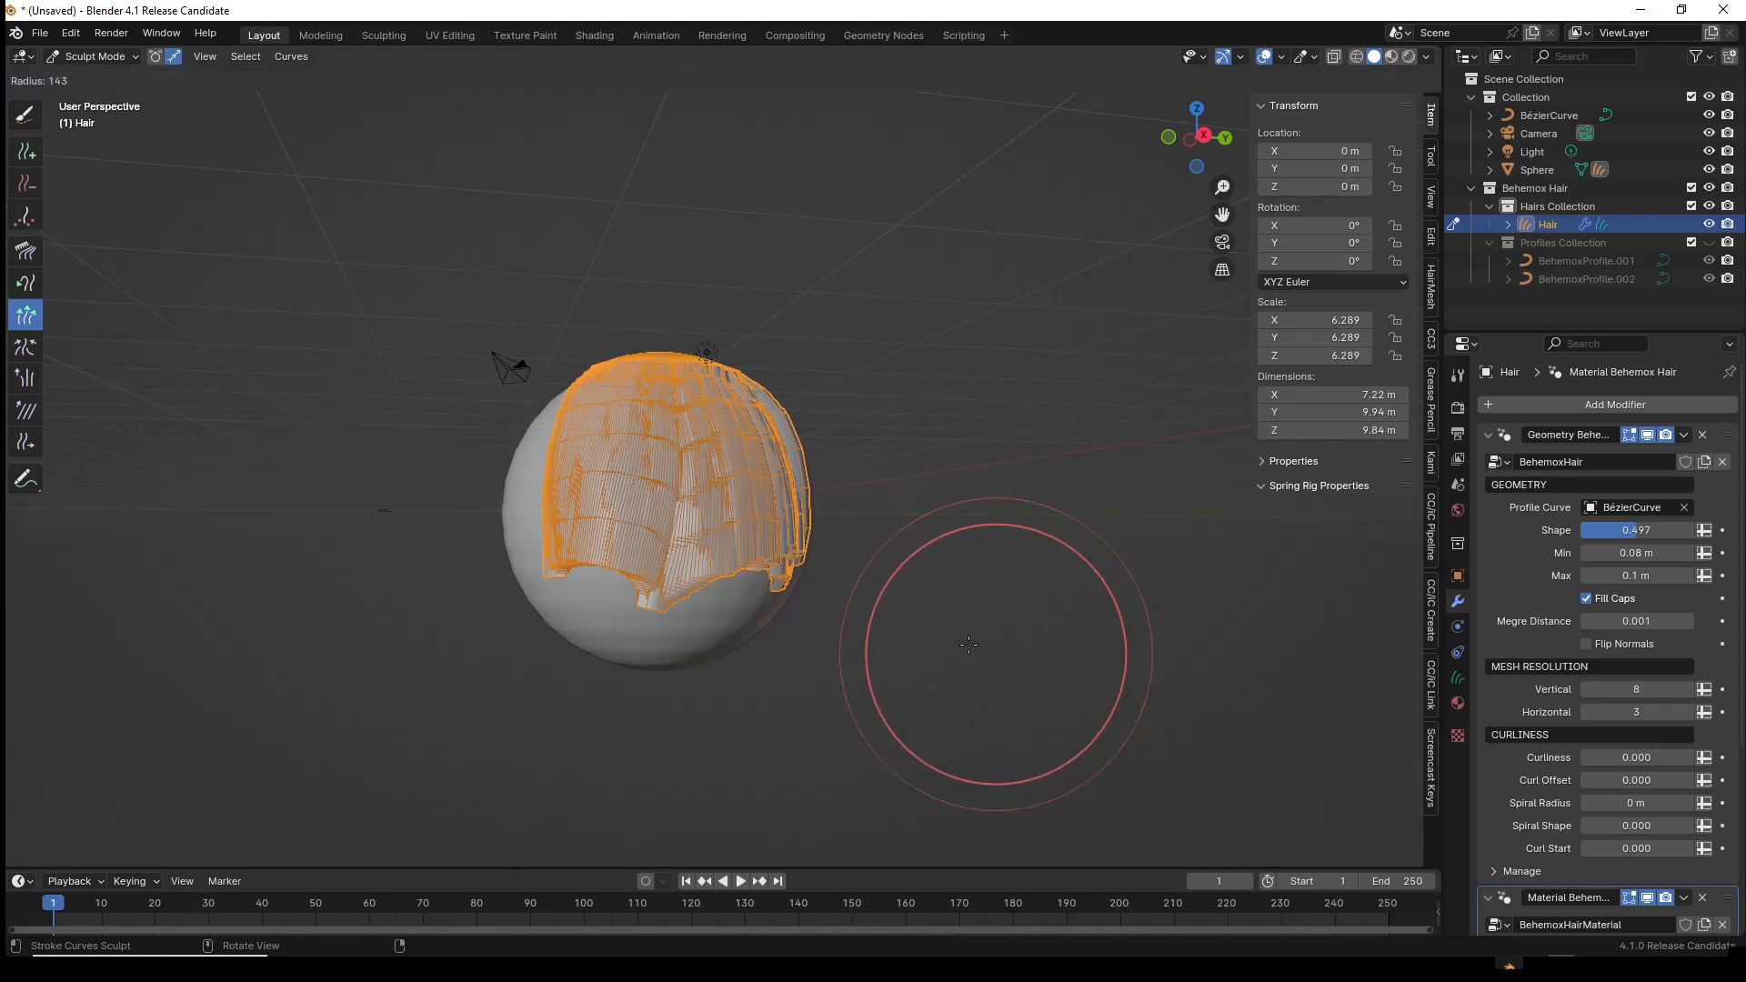
{"action": "left_click", "coordinate": [909, 612]}
{"action": "left_click_drag", "start_coordinate": [606, 506], "coordinate": [628, 548]}
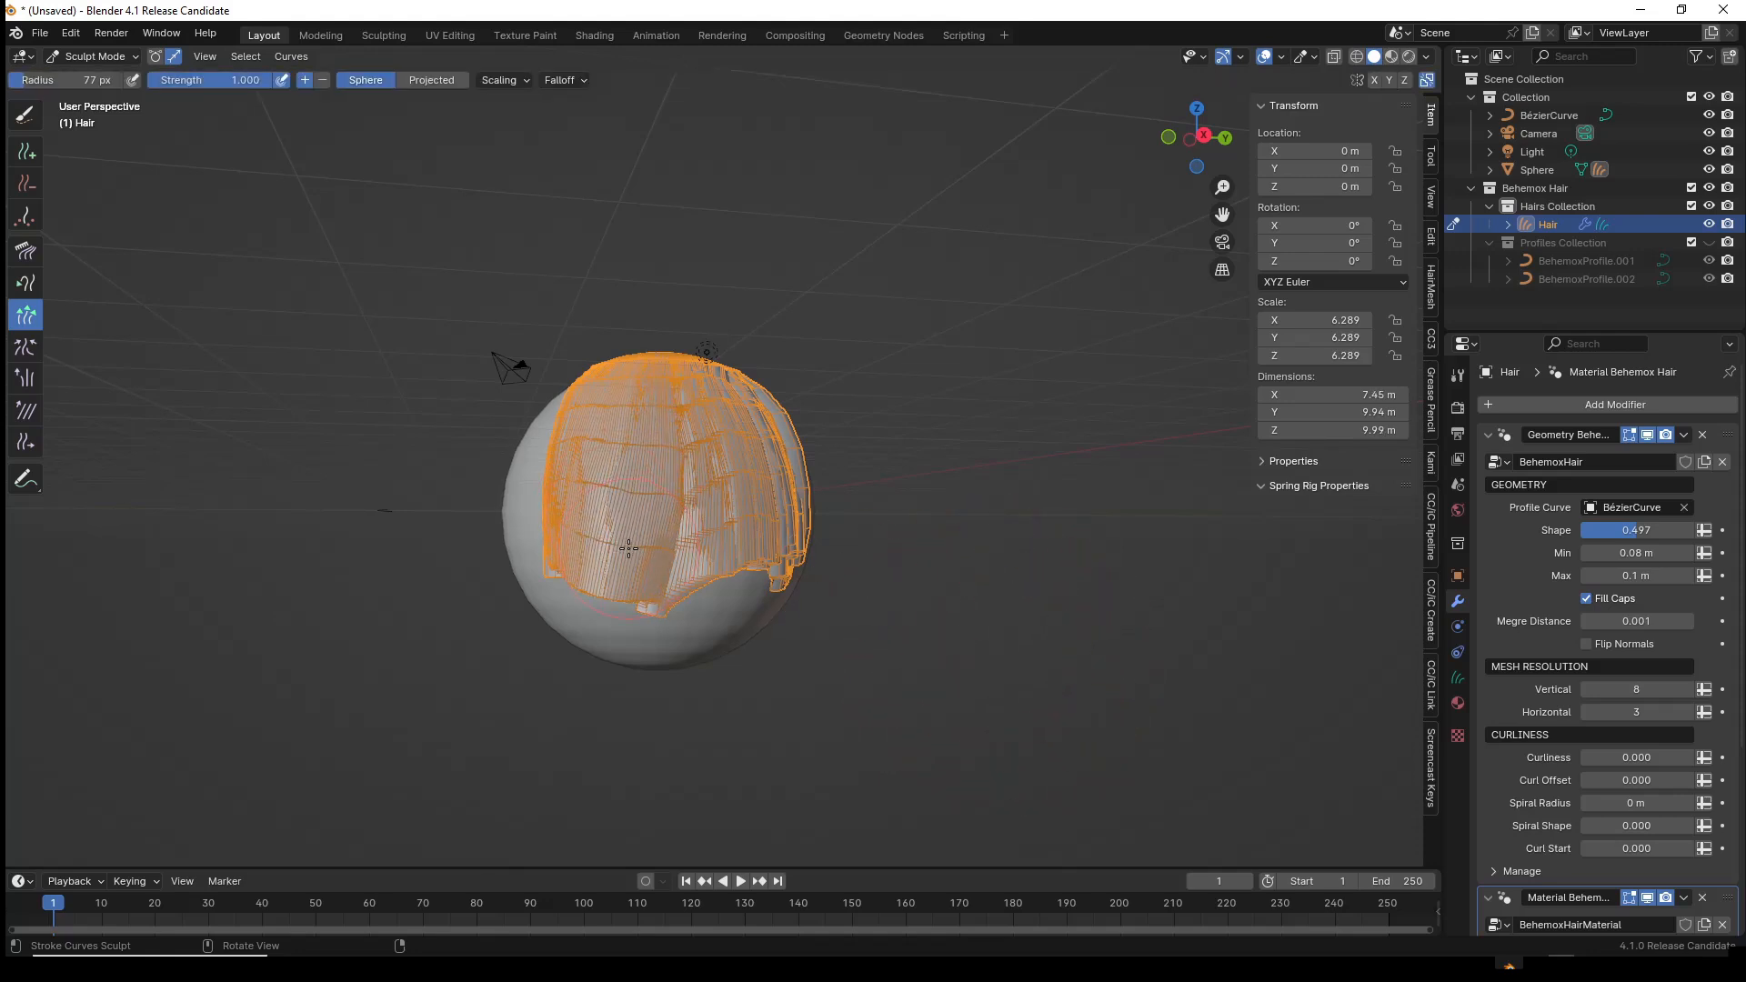
{"action": "middle_click_drag", "start_coordinate": [862, 655], "coordinate": [765, 621]}
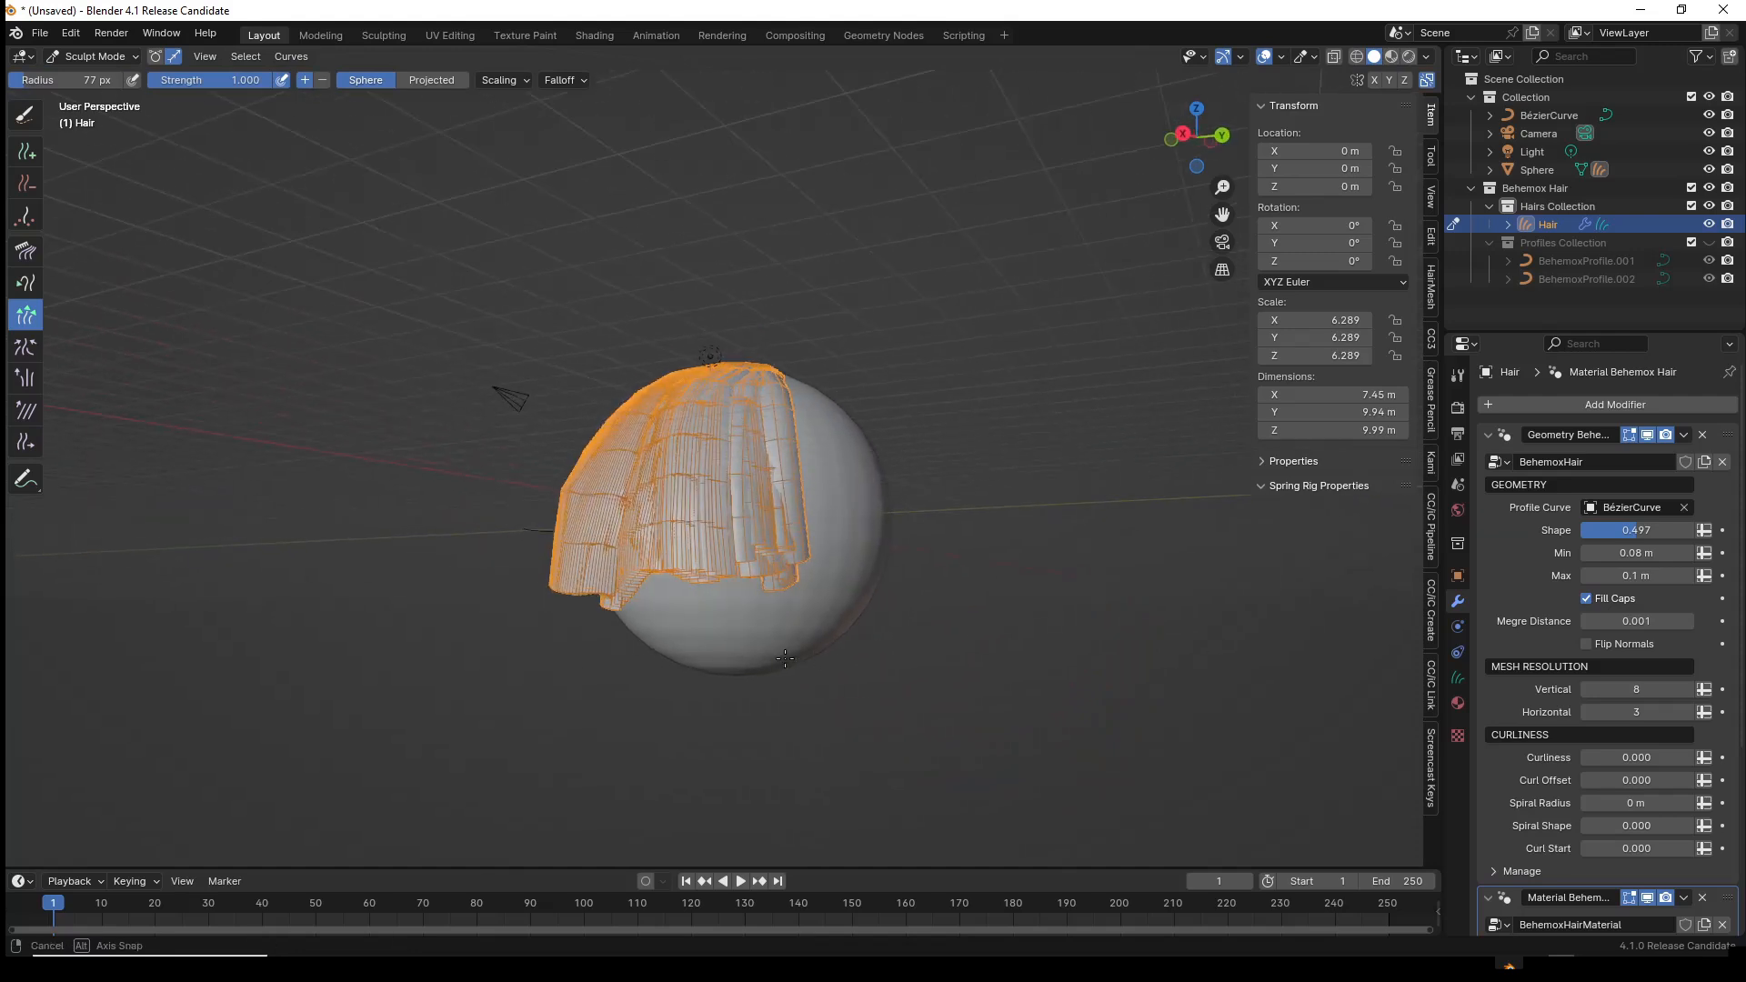
{"action": "left_click_drag", "start_coordinate": [765, 621], "coordinate": [779, 611]}
{"action": "middle_click_drag", "start_coordinate": [626, 660], "coordinate": [728, 657]}
{"action": "left_click_drag", "start_coordinate": [680, 630], "coordinate": [671, 622], "text": "ctrl"}
{"action": "middle_click_drag", "start_coordinate": [671, 624], "coordinate": [769, 618]}
- Enlarge the Comb brush and comb the evened strands downward against the sphere
{"action": "left_click", "coordinate": [26, 251]}
{"action": "scroll", "coordinate": [863, 465], "scroll_direction": "down", "scroll_amount": 2}
{"action": "key", "text": "f"}
{"action": "left_click", "coordinate": [1025, 467]}
{"action": "left_click_drag", "start_coordinate": [772, 379], "coordinate": [769, 546]}
{"action": "left_click_drag", "start_coordinate": [777, 424], "coordinate": [750, 595]}
{"action": "left_click_drag", "start_coordinate": [804, 455], "coordinate": [767, 585]}
- Leave Sculpt Mode and return the hair object to Object Mode
{"action": "mouse_move", "coordinate": [766, 585]}
{"action": "middle_mouse_down"}
{"action": "mouse_move", "coordinate": [635, 703]}
{"action": "mouse_move", "coordinate": [592, 488]}
{"action": "mouse_move", "coordinate": [534, 401]}
{"action": "mouse_move", "coordinate": [772, 597]}
{"action": "mouse_move", "coordinate": [669, 380]}
{"action": "mouse_move", "coordinate": [729, 355]}
{"action": "mouse_move", "coordinate": [1039, 370]}
{"action": "mouse_move", "coordinate": [741, 293]}
{"action": "middle_mouse_up"}
{"action": "scroll", "coordinate": [773, 597], "scroll_direction": "up", "scroll_amount": 3}
{"action": "left_click", "coordinate": [95, 57]}
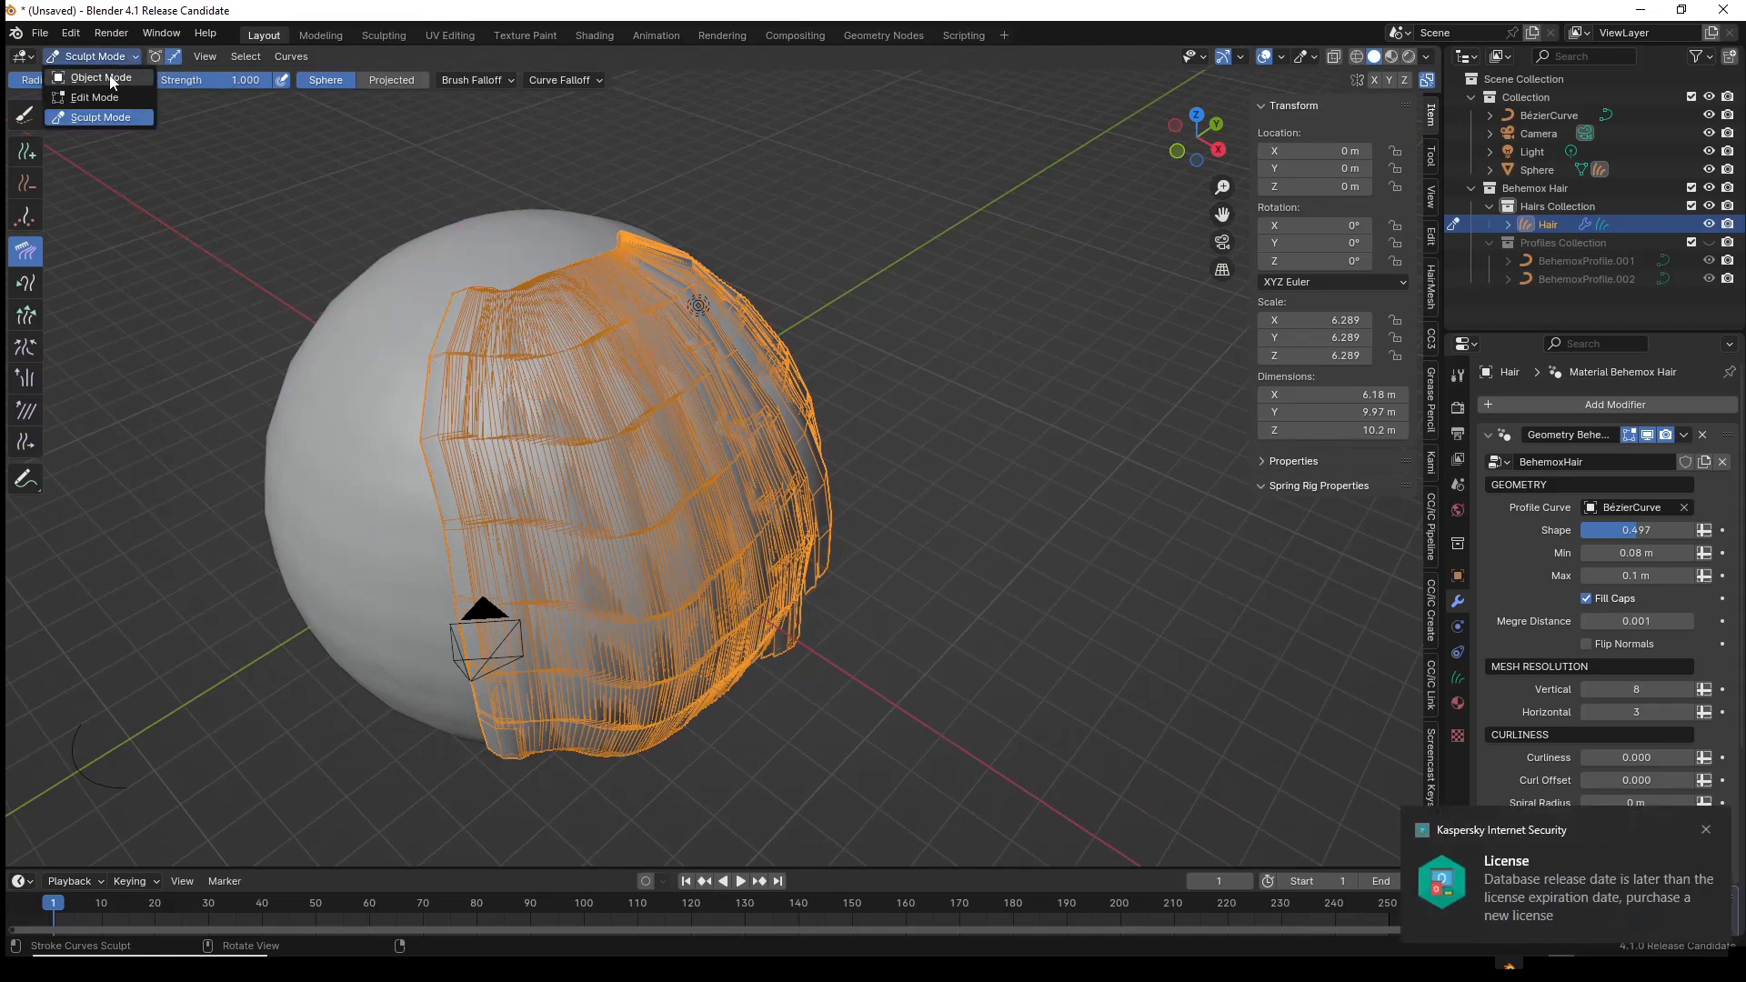
{"action": "left_click", "coordinate": [100, 77]}
- Convert the hair to a mesh with Behemox Hair Generator and inspect the converted strands from several sides
{"action": "middle_click_drag", "start_coordinate": [515, 506], "coordinate": [616, 500]}
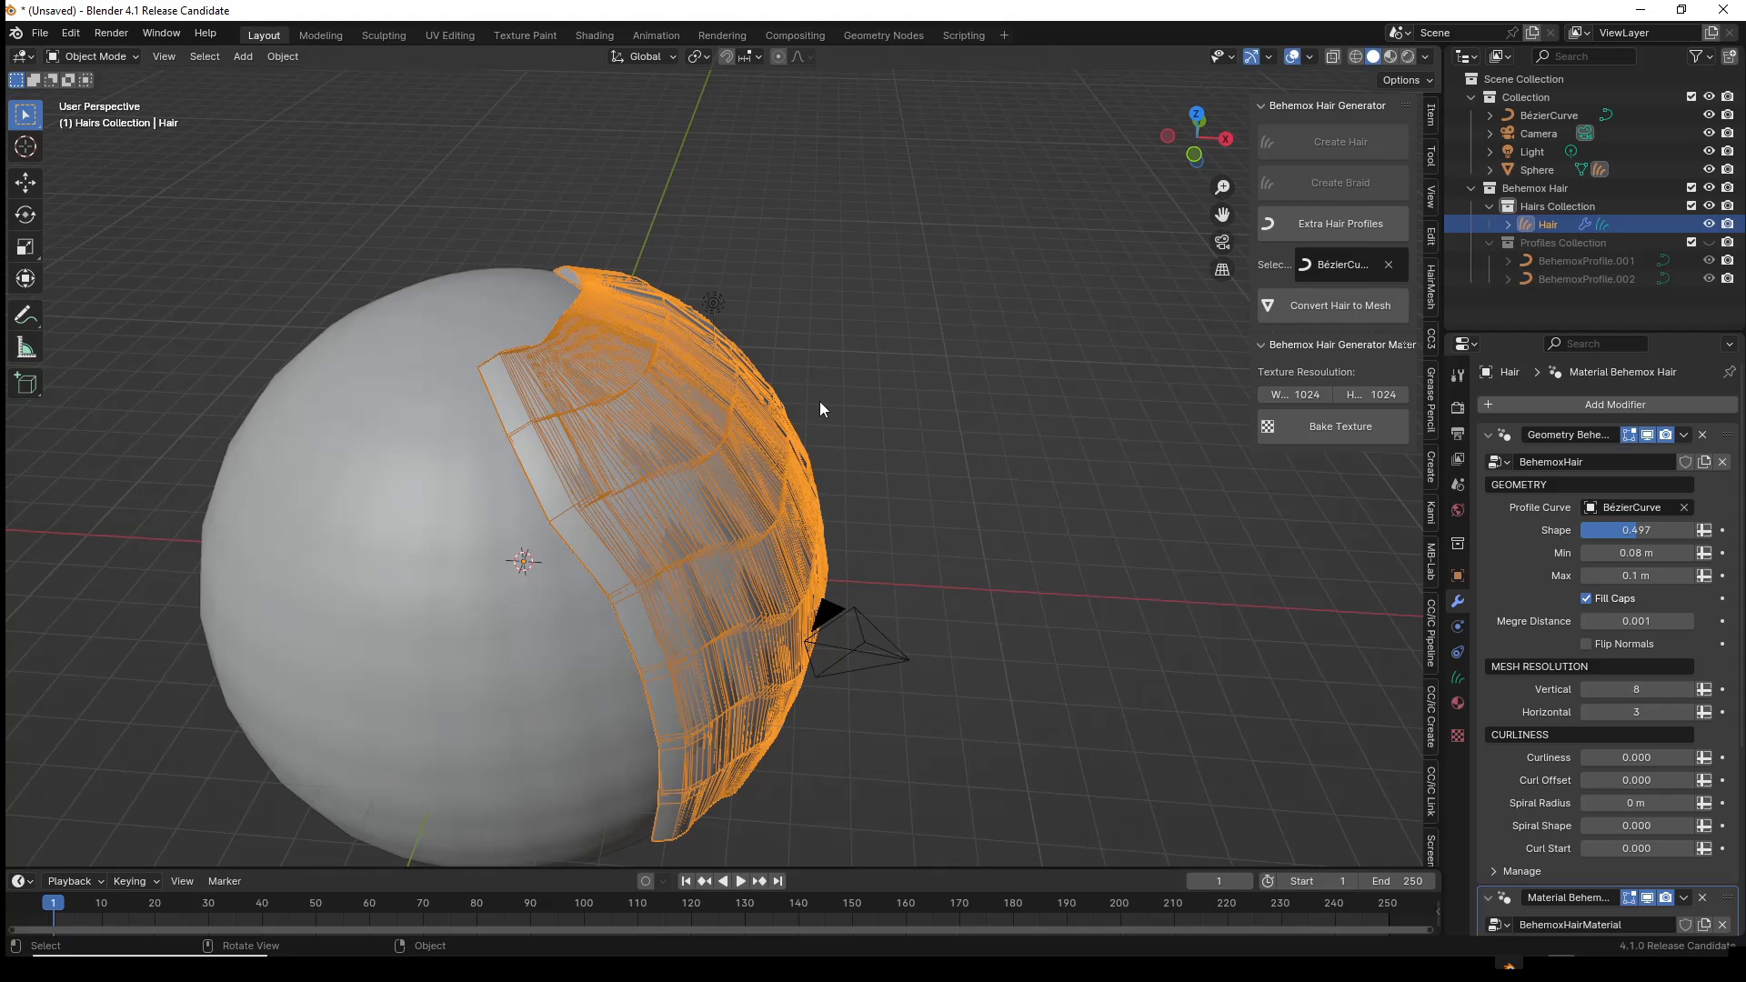
{"action": "scroll", "coordinate": [885, 447], "scroll_direction": "down", "scroll_amount": 1}
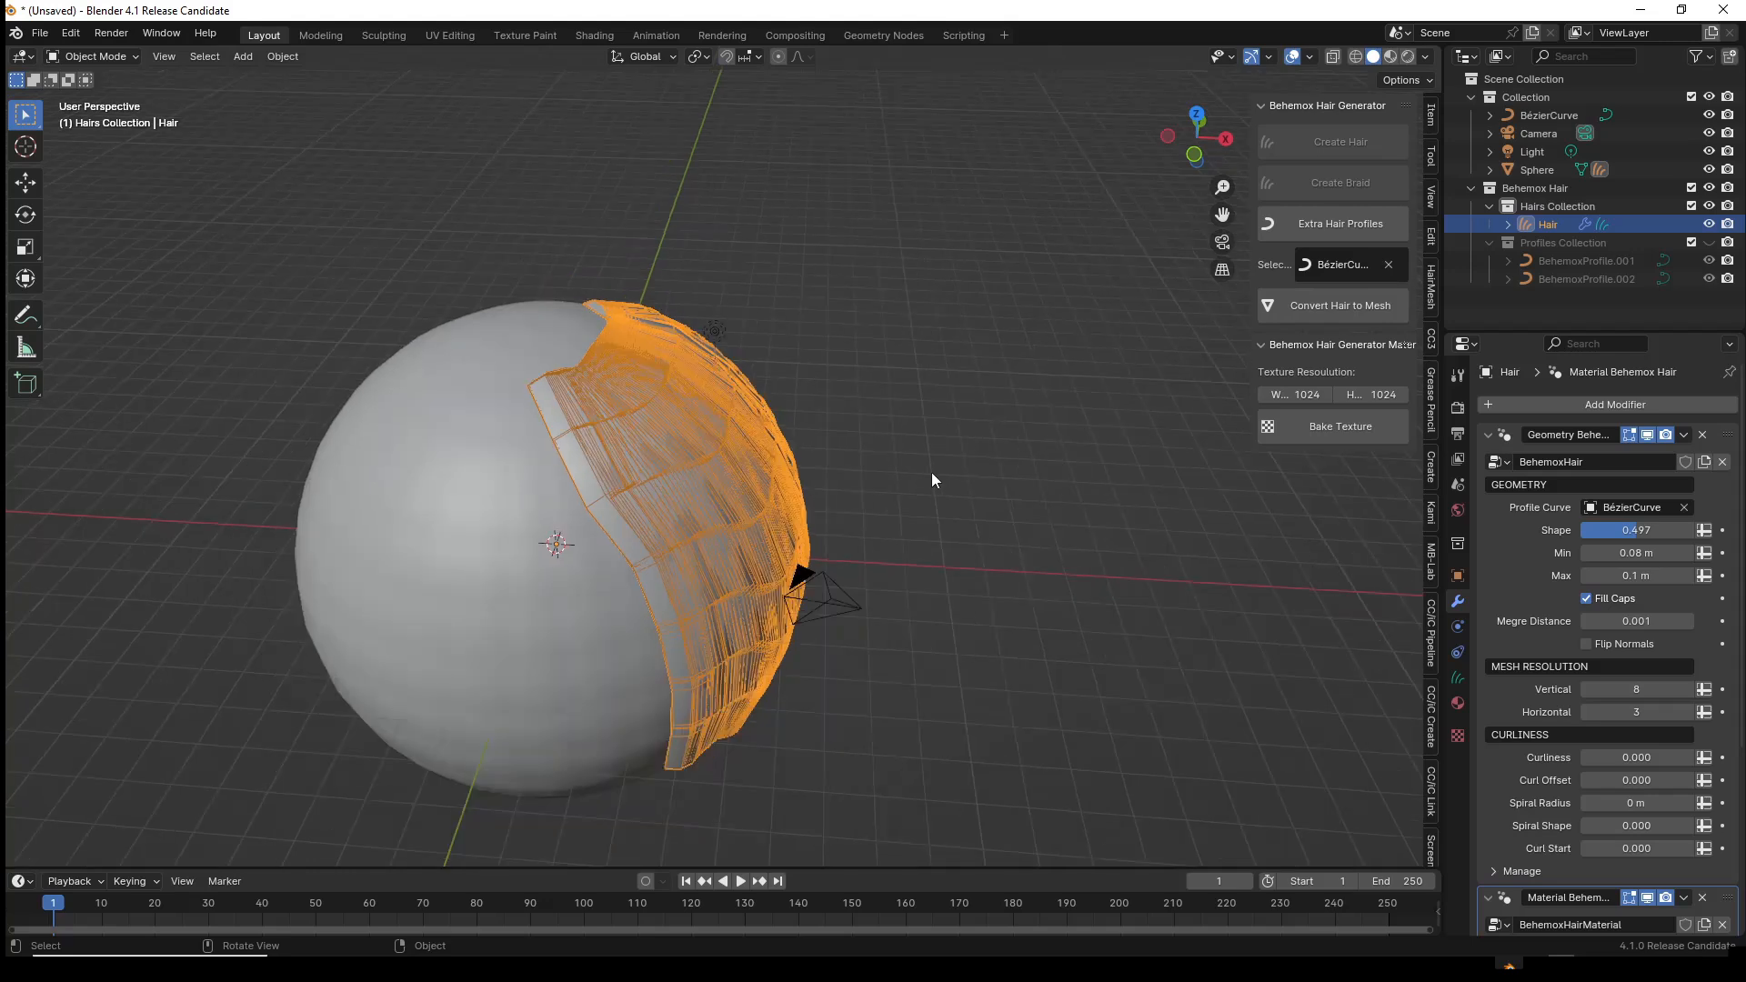
{"action": "middle_click_drag", "start_coordinate": [940, 484], "coordinate": [960, 444]}
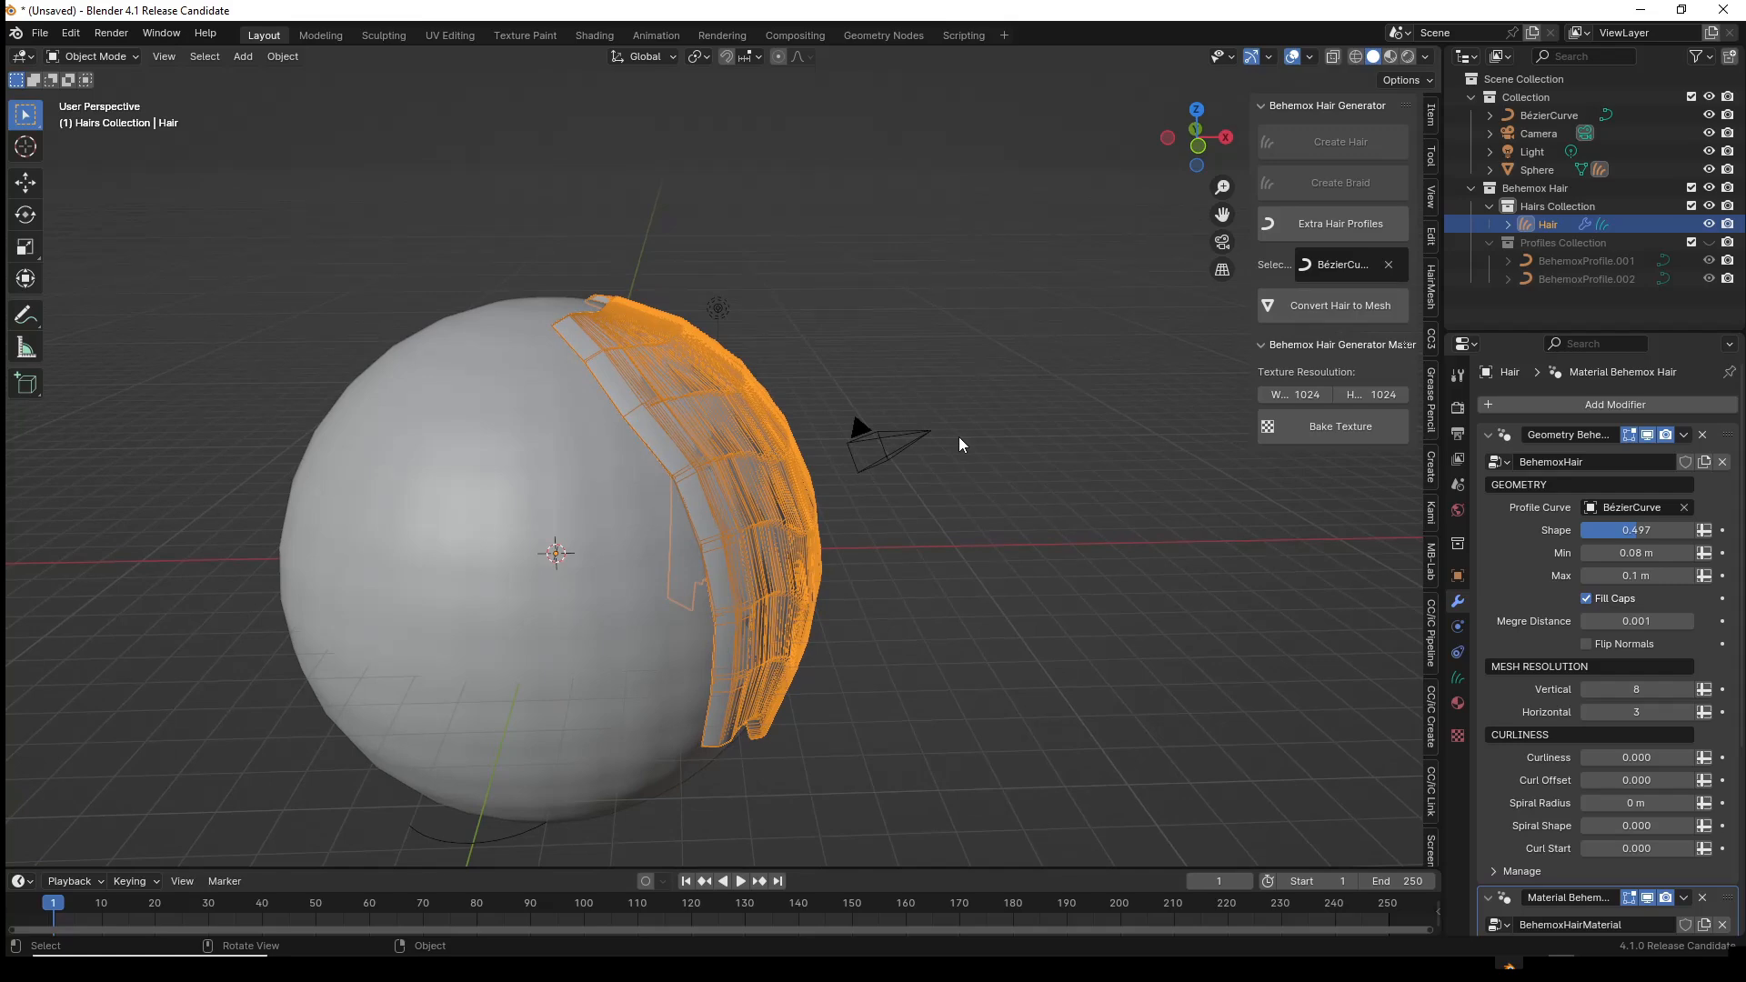
{"action": "middle_click_drag", "start_coordinate": [971, 534], "coordinate": [932, 570]}
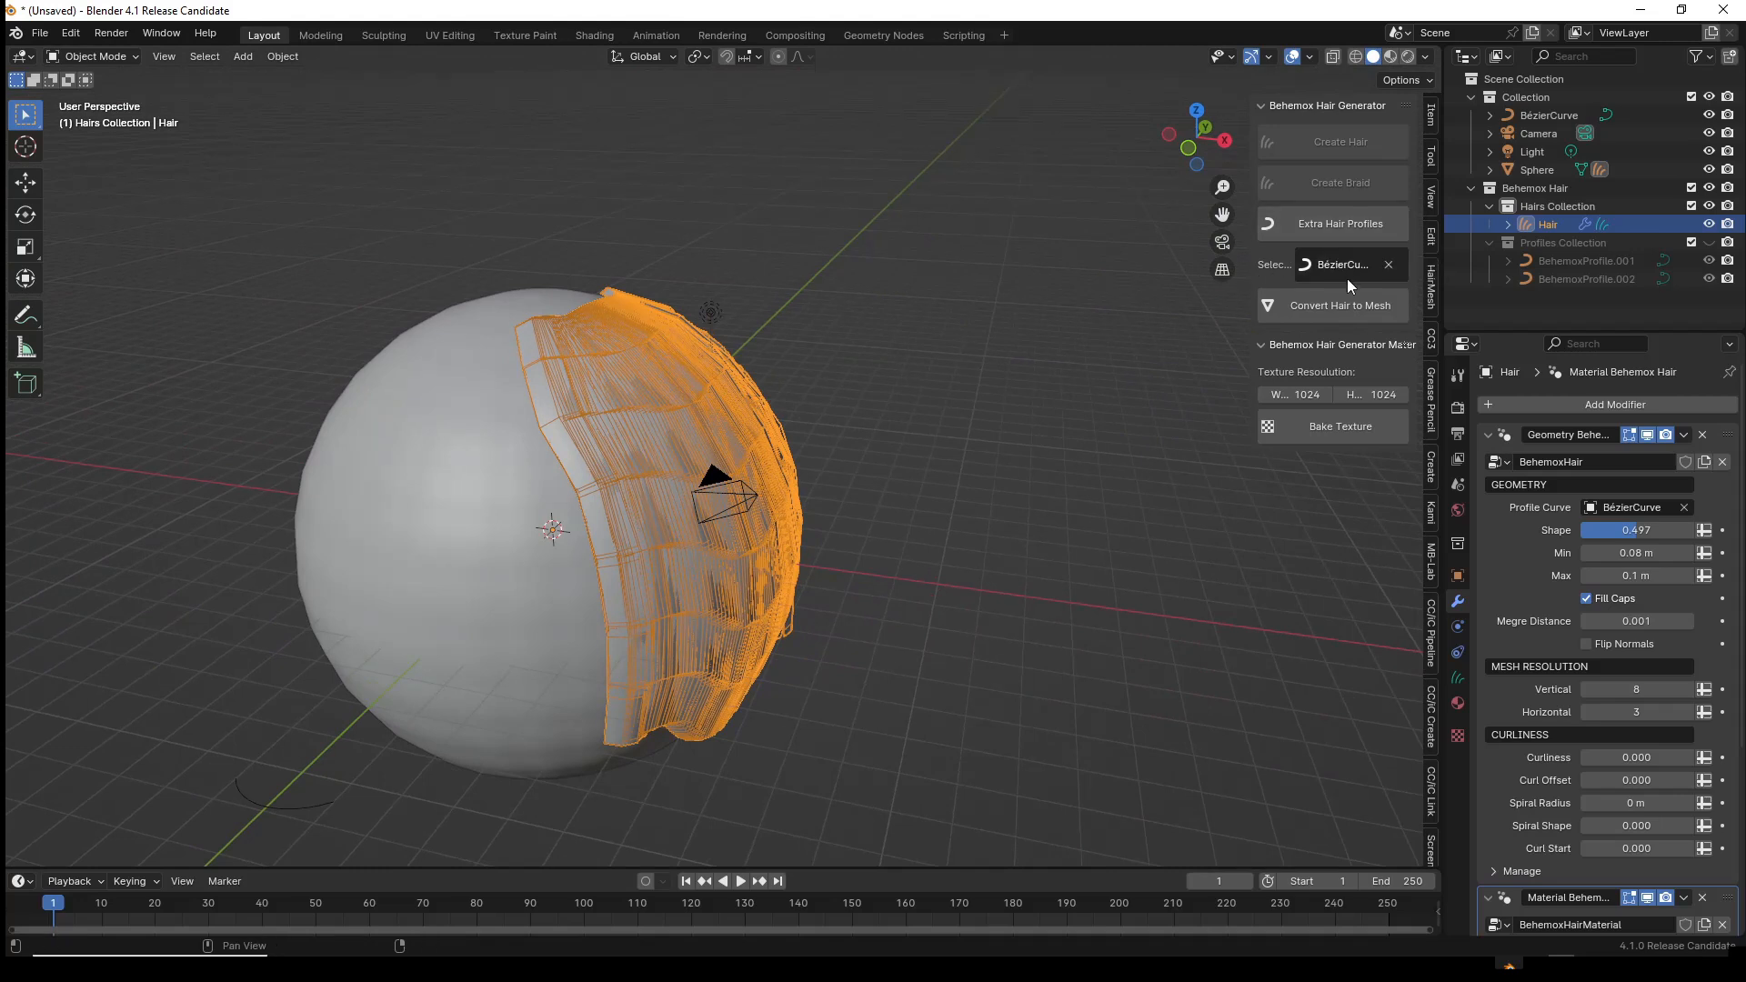
{"action": "left_click", "coordinate": [1384, 309]}
{"action": "middle_click_drag", "start_coordinate": [1045, 499], "coordinate": [808, 398]}
{"action": "scroll", "coordinate": [961, 508], "scroll_direction": "up", "scroll_amount": 3}
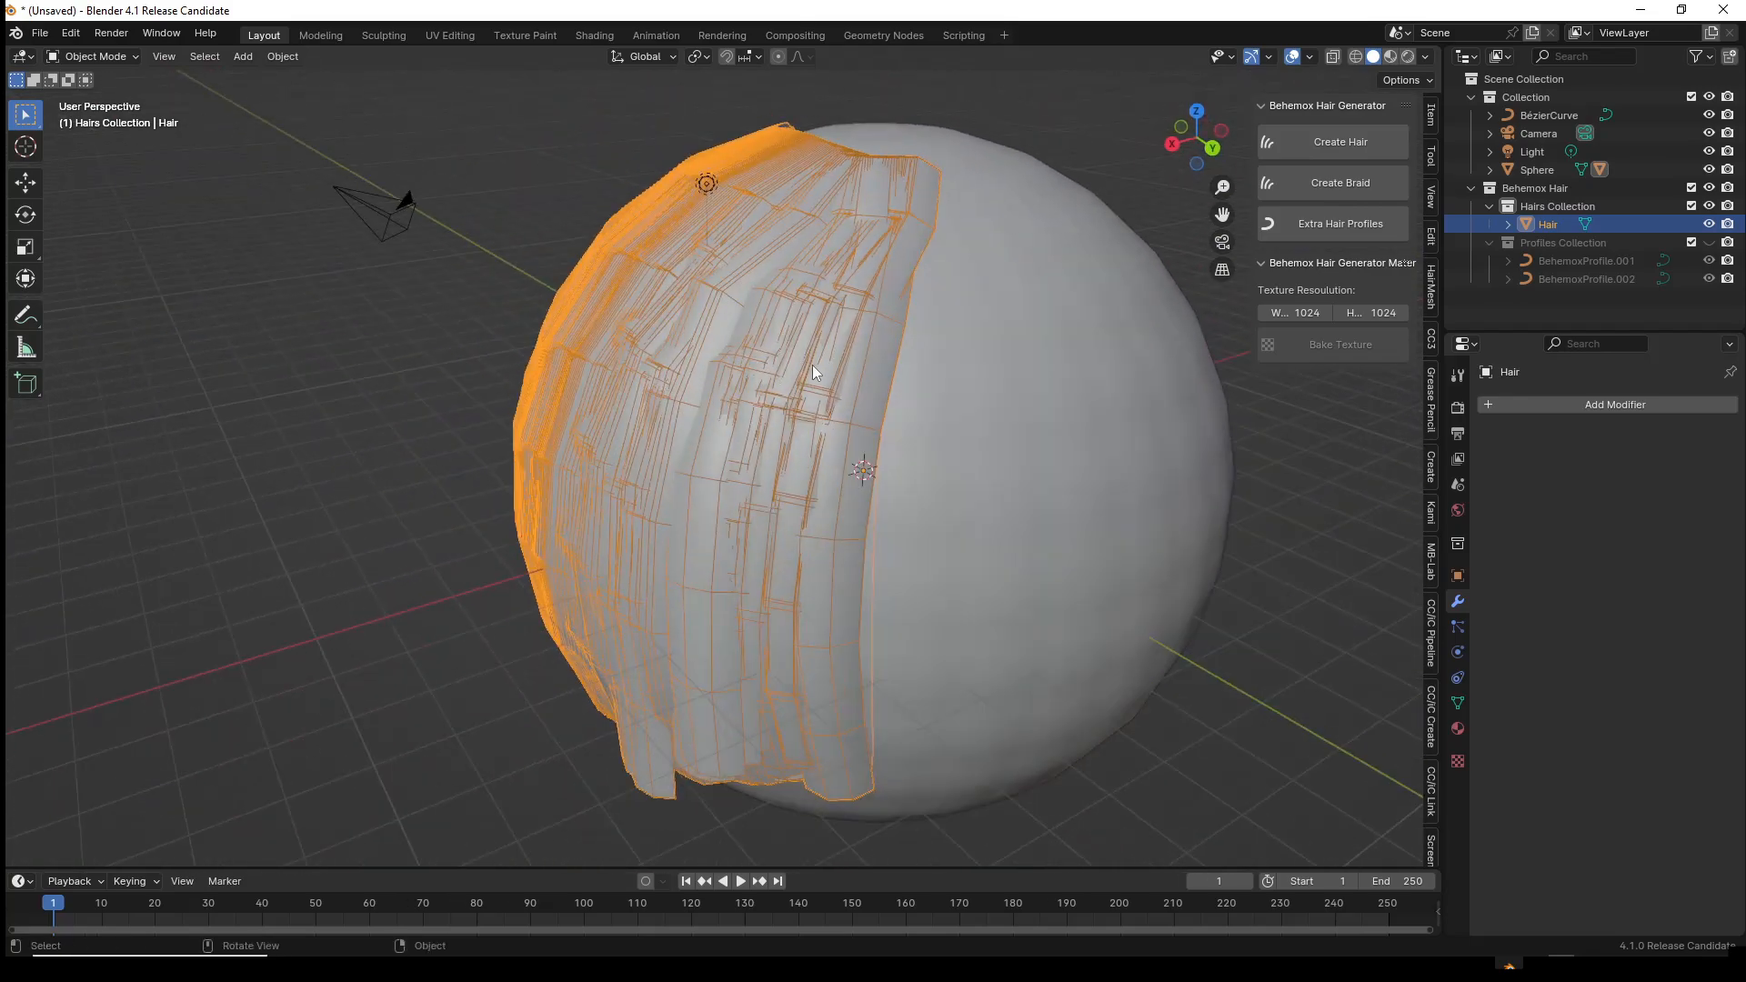
{"action": "middle_click_drag", "start_coordinate": [767, 275], "coordinate": [498, 322]}
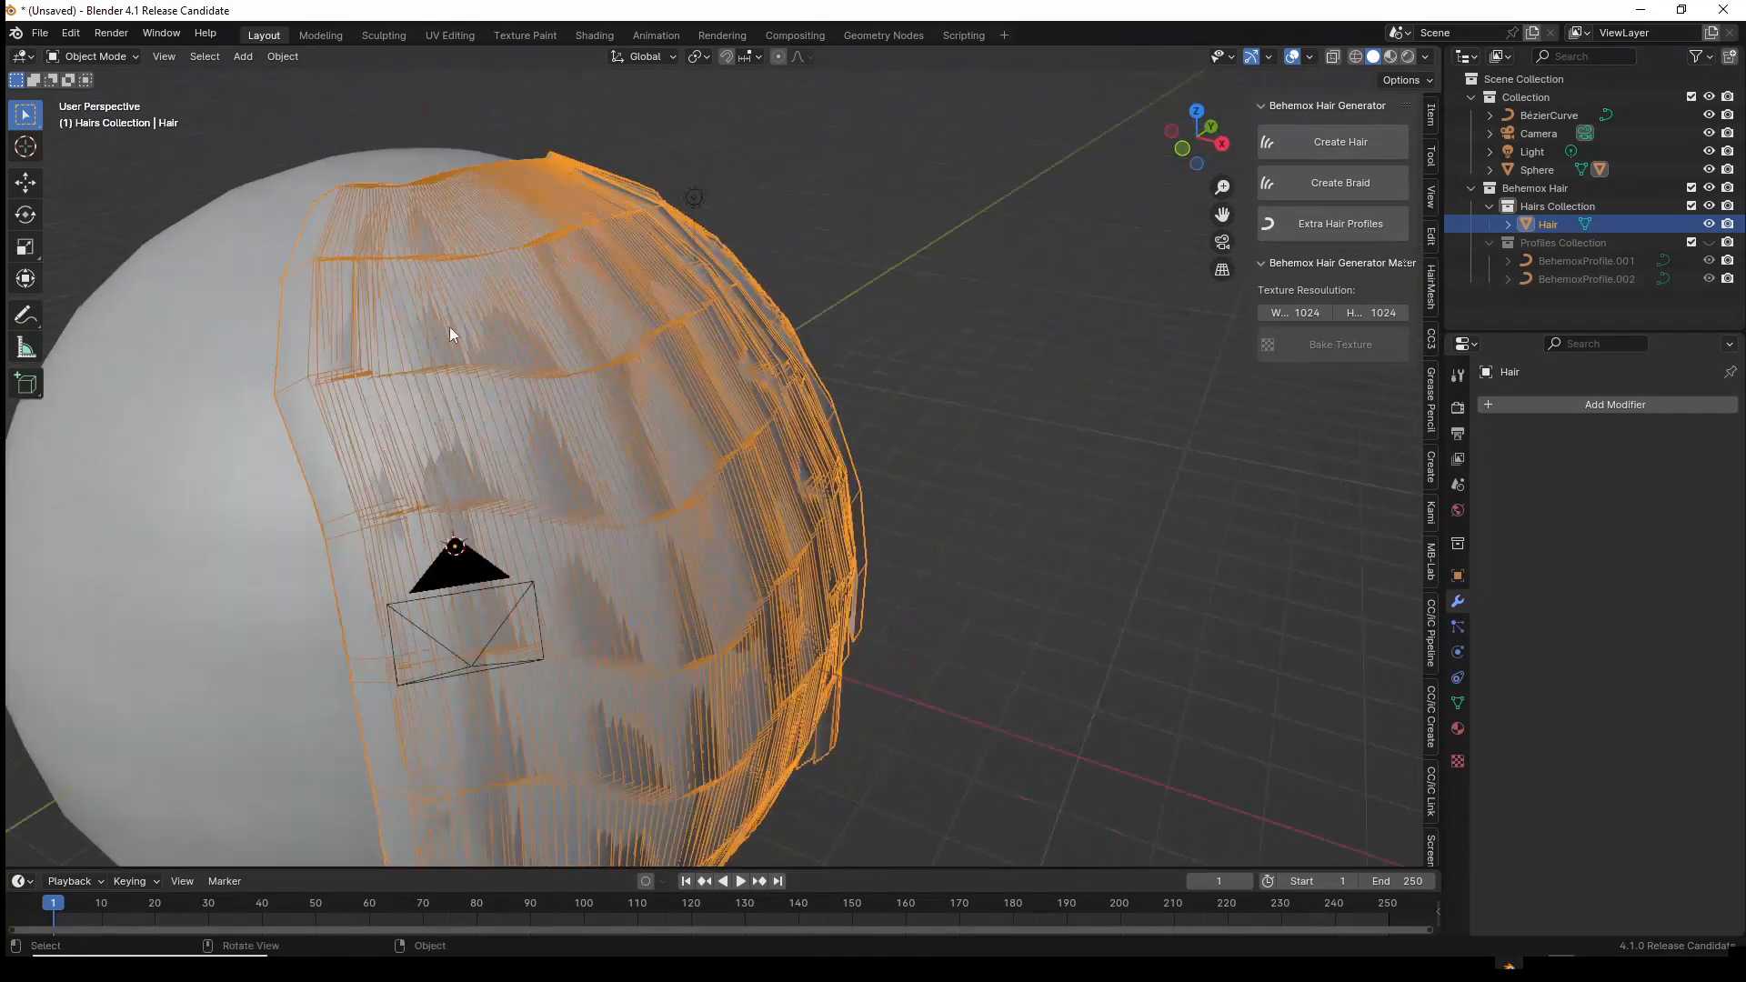
{"action": "middle_click_drag", "start_coordinate": [493, 518], "coordinate": [842, 544]}
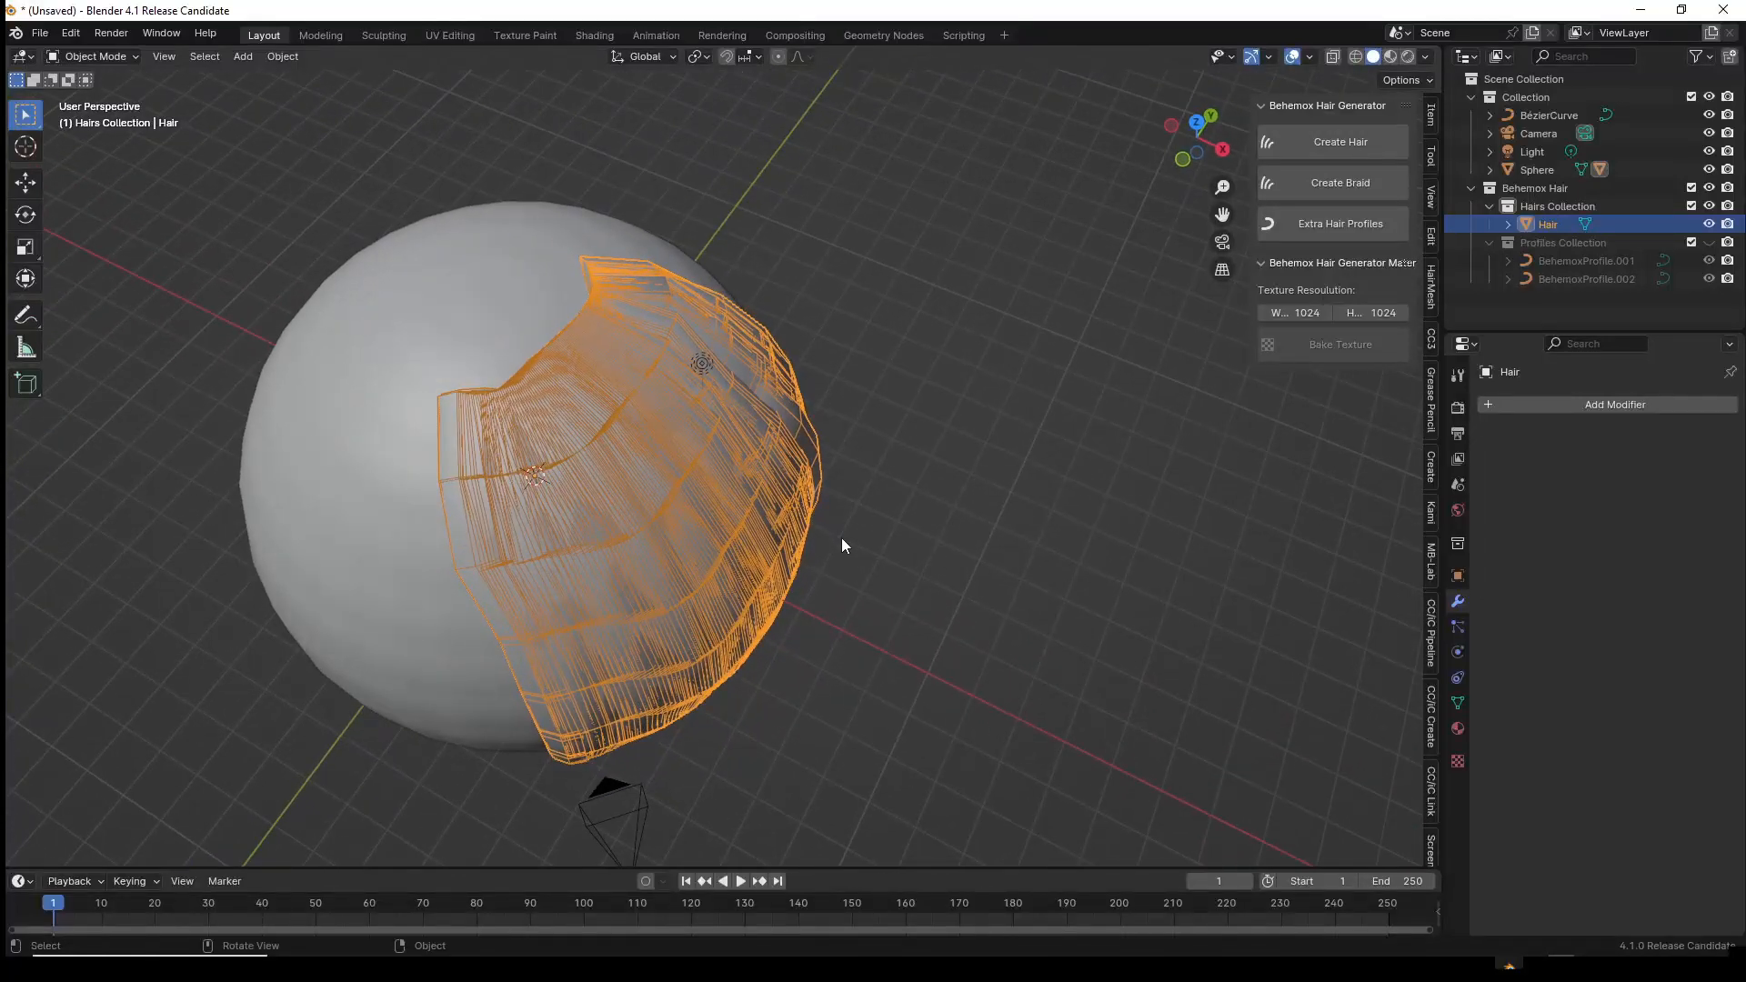